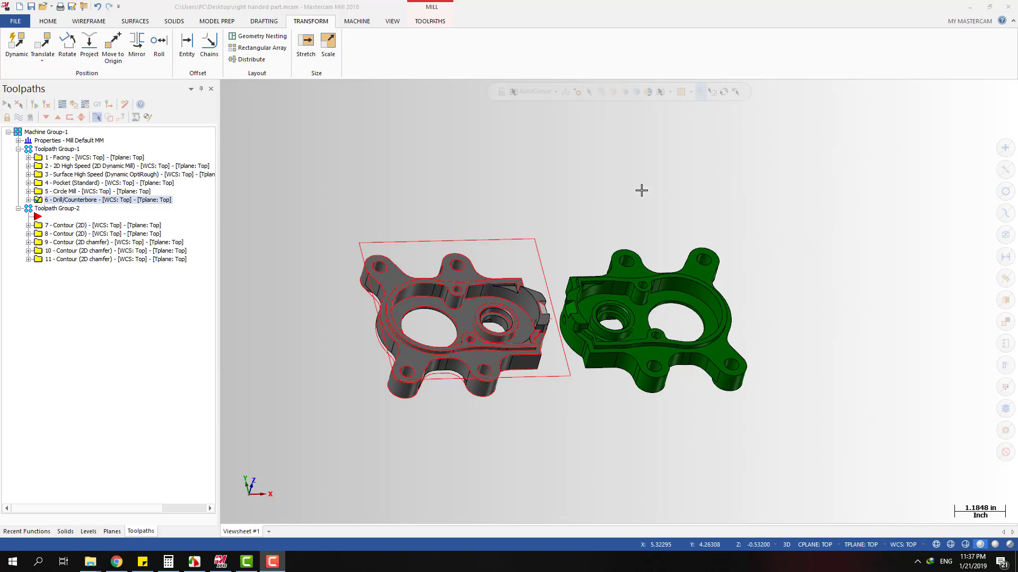
# Compare the original part with its green mirrored copy from the top view and at tilted angles.
pyautogui.click(605, 192)
pyautogui.hotkey('alt', '1')
pyautogui.press('alt')
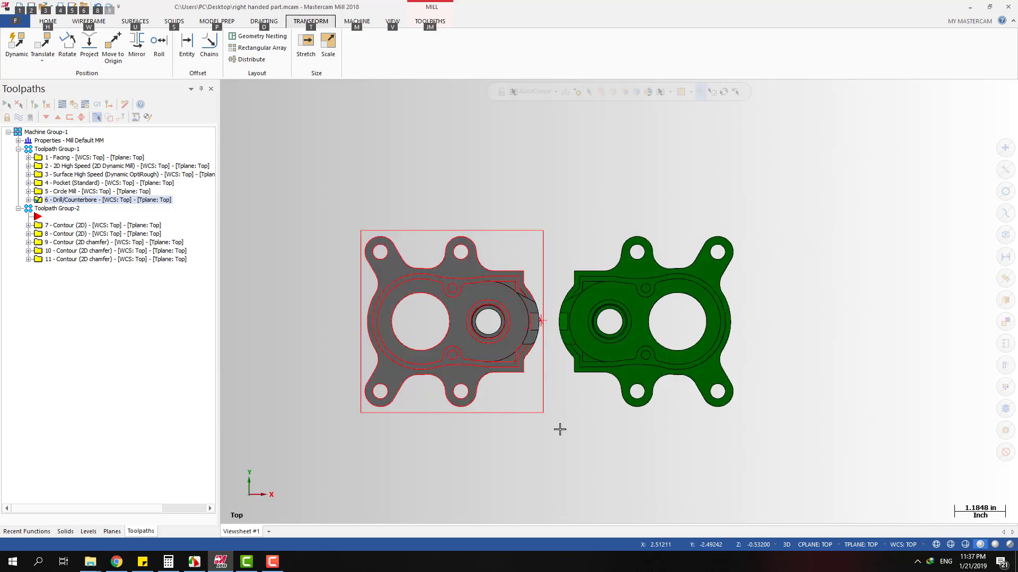
pyautogui.scroll(2, 559, 424)
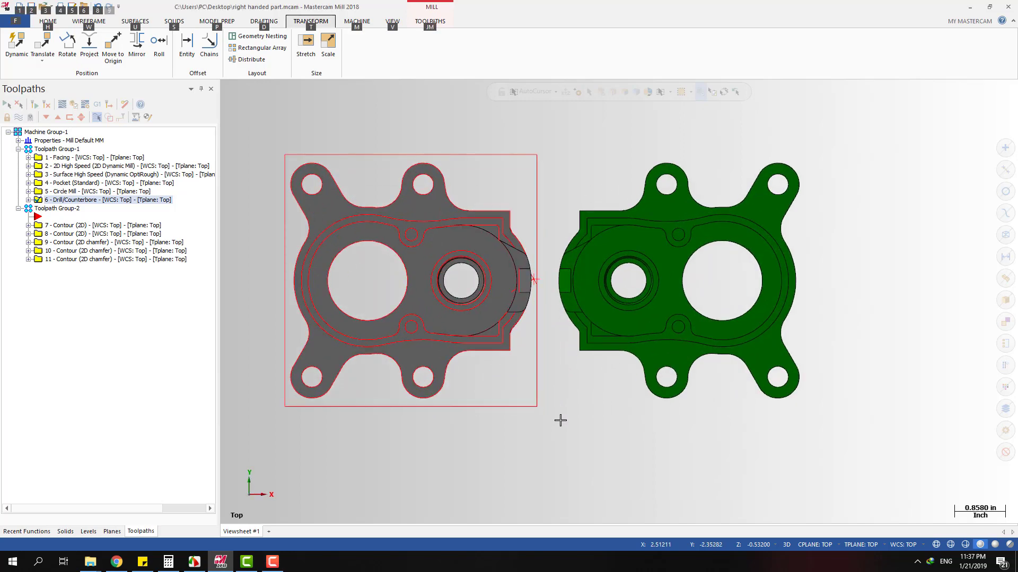
pyautogui.scroll(-1, 641, 400)
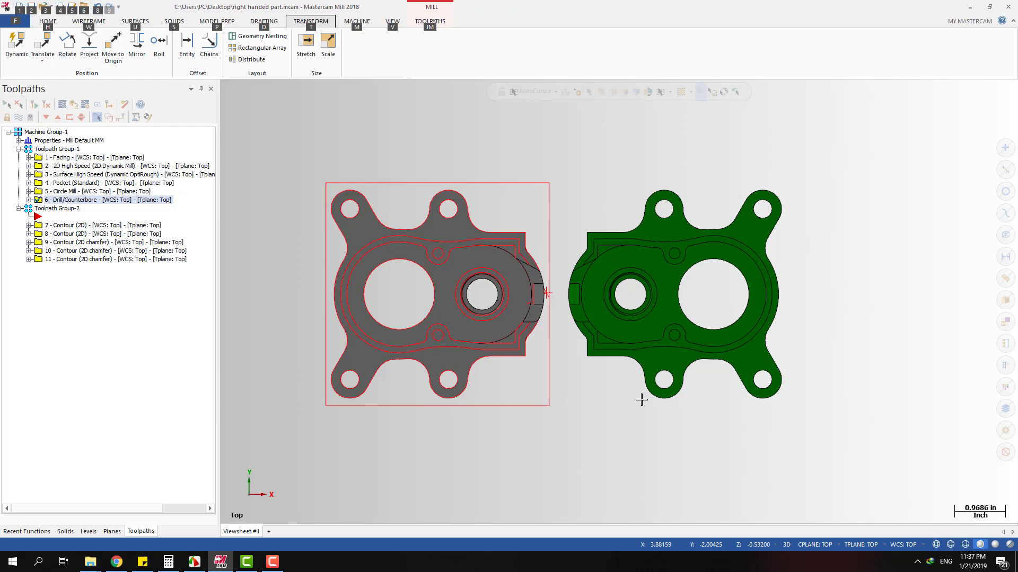
pyautogui.moveTo(654, 424); pyautogui.dragTo(691, 371, button='middle')
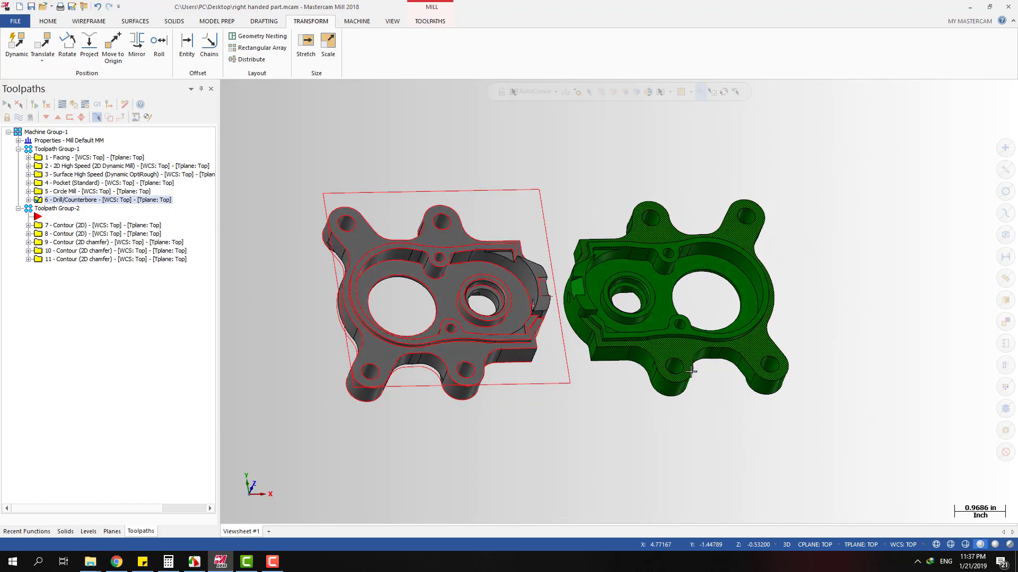
pyautogui.press('alt')
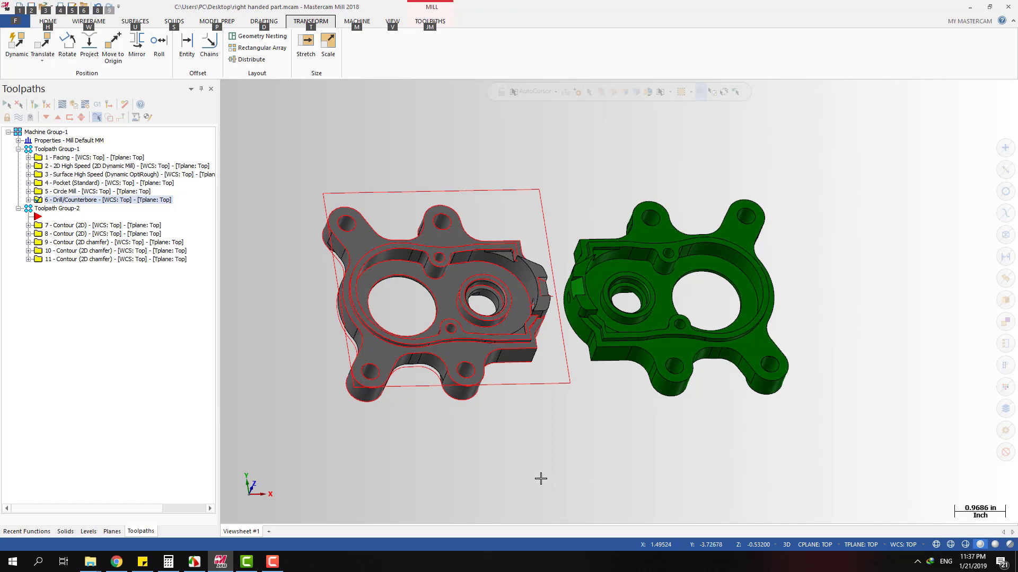
pyautogui.hotkey('alt', '1')
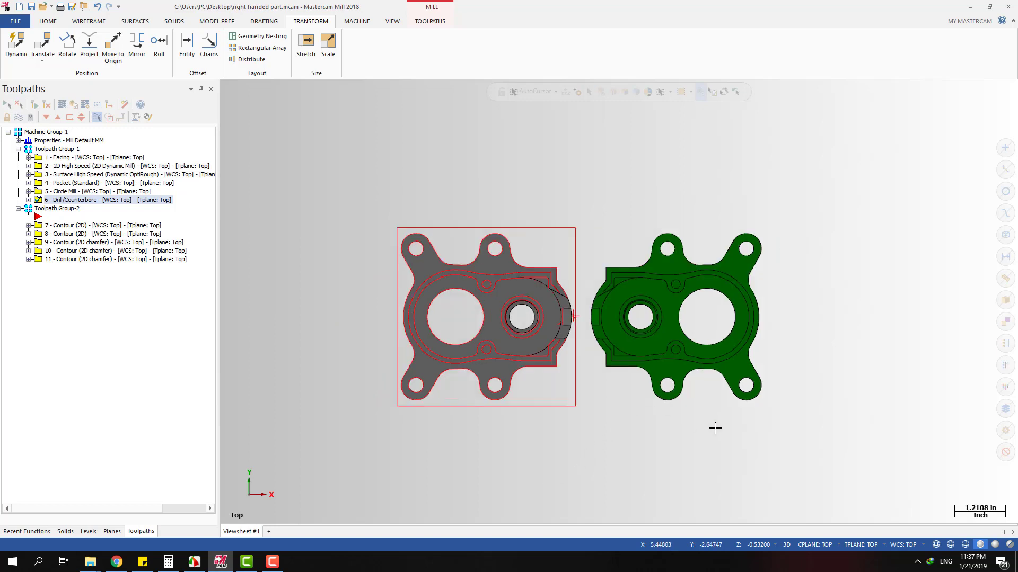
pyautogui.moveTo(665, 422)
pyautogui.mouseDown(button='middle')
pyautogui.moveTo(577, 427)
pyautogui.moveTo(617, 376)
pyautogui.mouseUp(button='middle')
pyautogui.scroll(3, 617, 375)
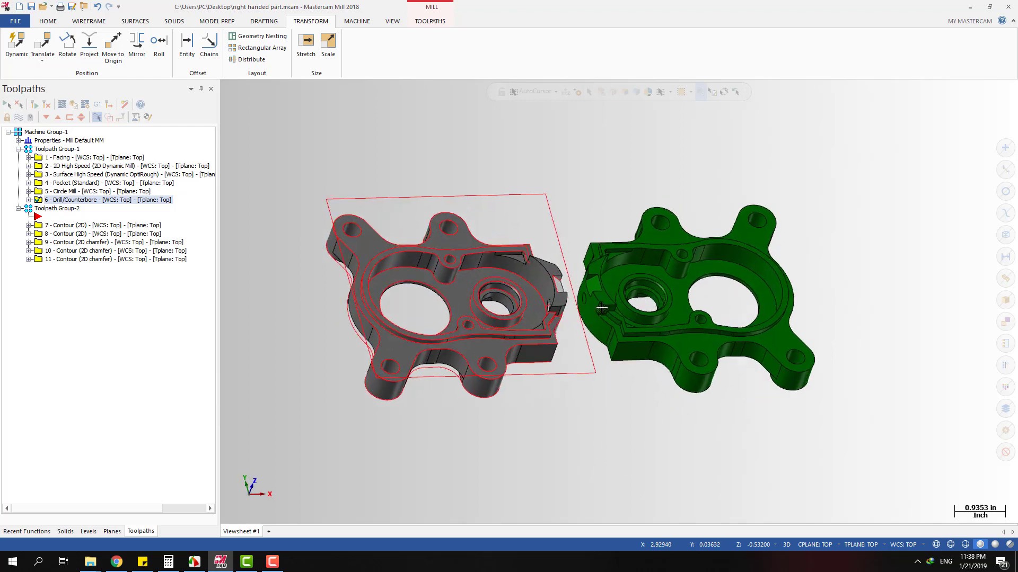
pyautogui.scroll(2, 608, 276)
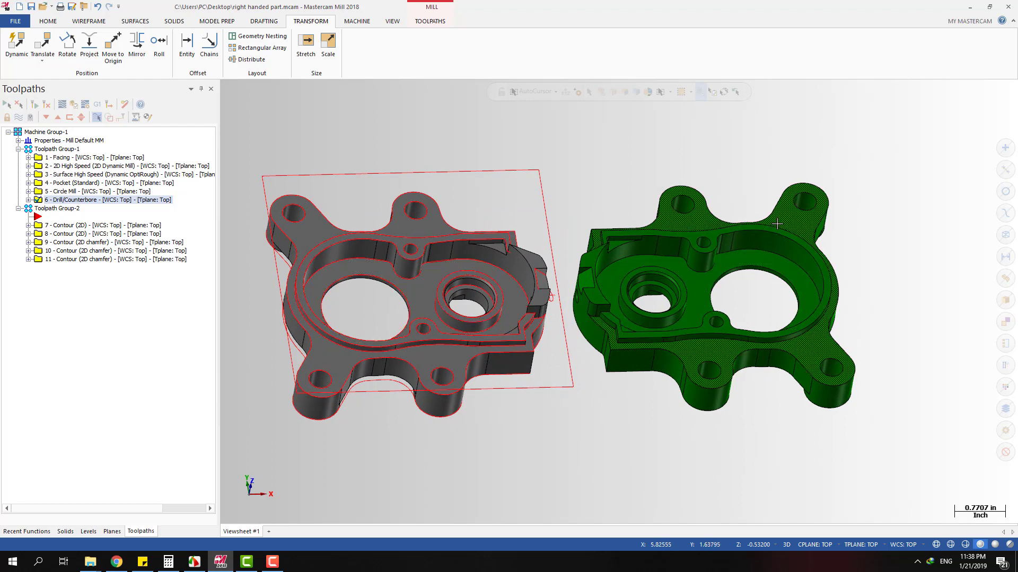
pyautogui.scroll(-1, 779, 224)
pyautogui.moveTo(741, 230)
pyautogui.mouseDown(button='middle')
pyautogui.moveTo(724, 235)
pyautogui.moveTo(734, 275)
pyautogui.moveTo(722, 274)
pyautogui.moveTo(724, 249)
pyautogui.moveTo(746, 213)
pyautogui.moveTo(715, 227)
pyautogui.mouseUp(button='middle')
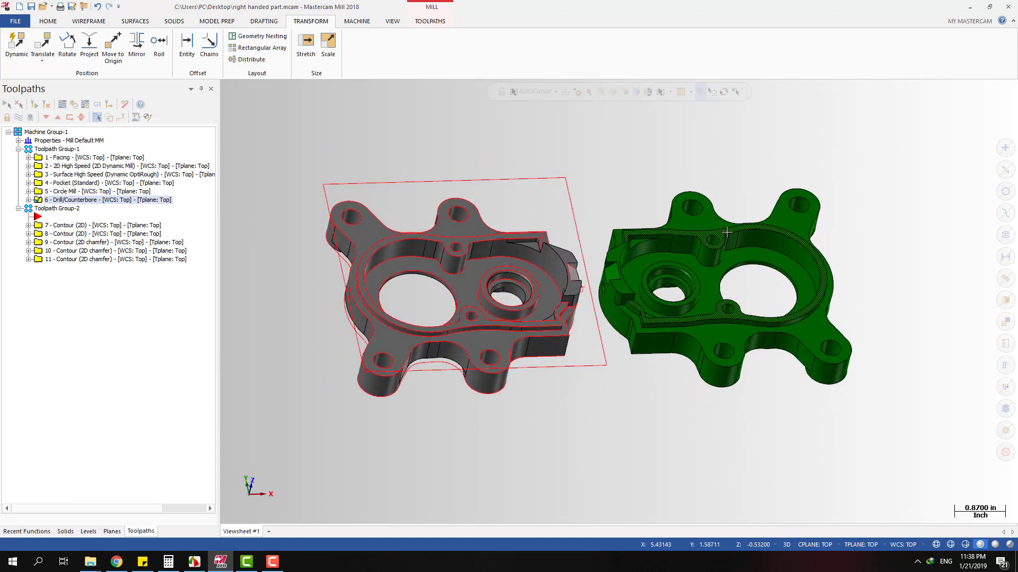
# Hide the MIRROR PART level and return to the toolpath list with the original part in top view.
pyautogui.click(88, 531)
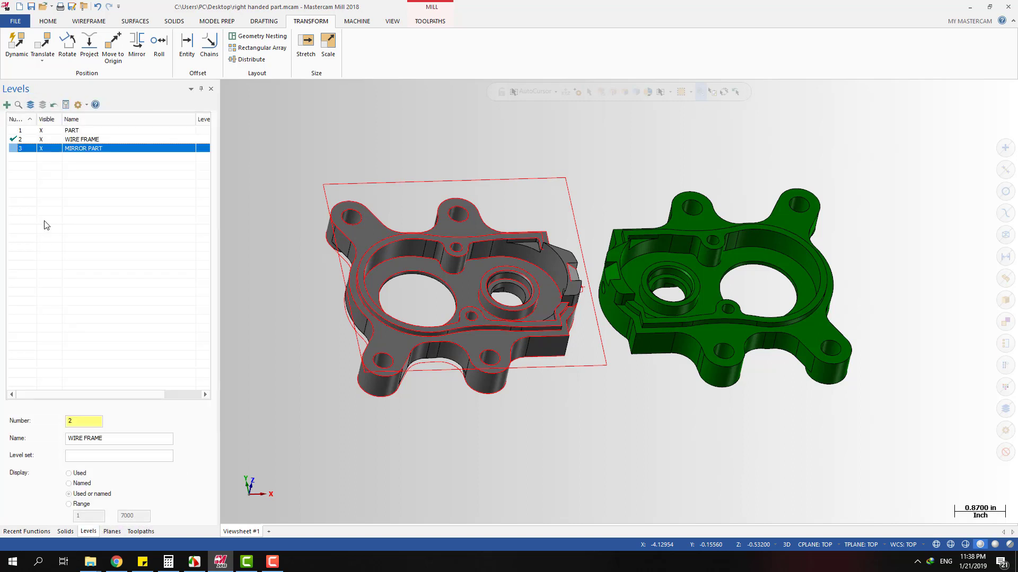
pyautogui.click(51, 149)
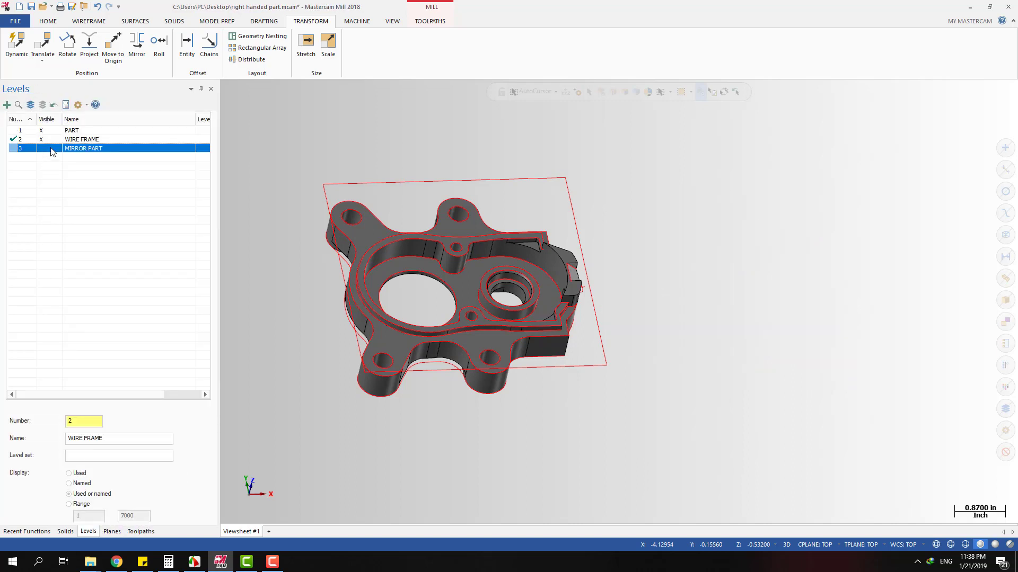
pyautogui.scroll(-2, 825, 216)
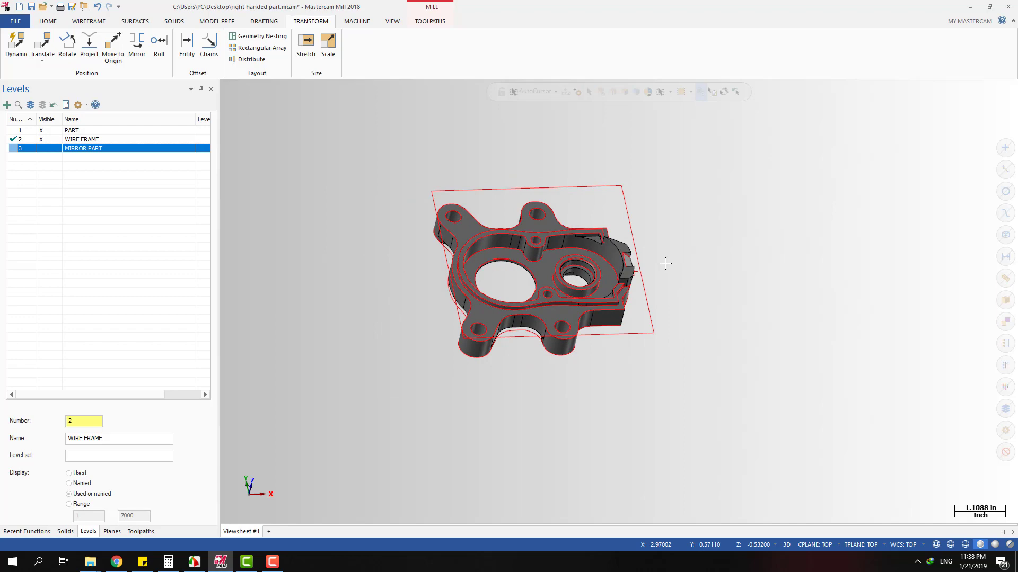
pyautogui.hotkey('alt', '1')
pyautogui.click(141, 532)
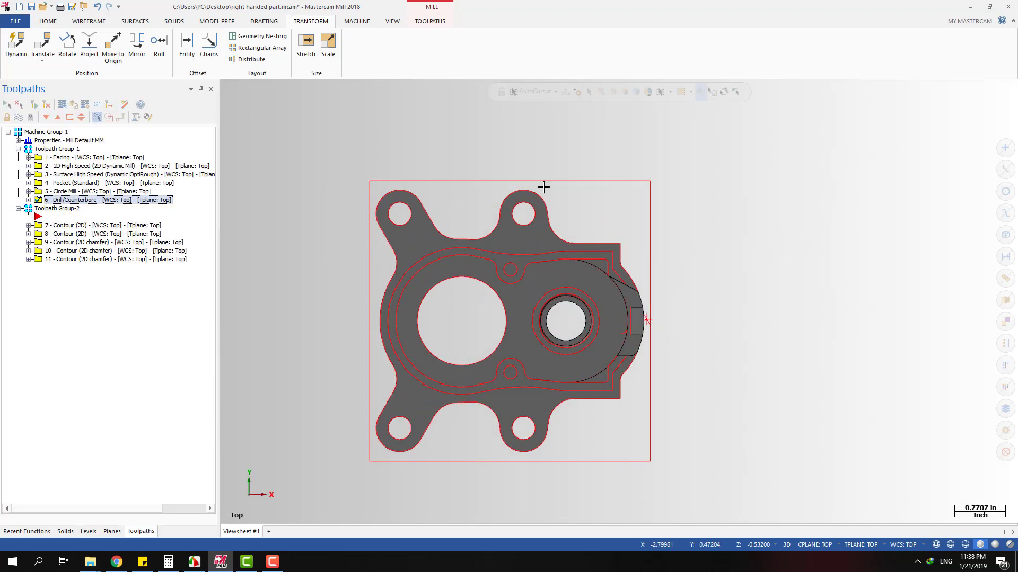
pyautogui.scroll(-1, 543, 186)
# Go through the facing, 2D Dynamic Mill, OptiRough, pocket, circle mill and drill operations of Toolpath Group-1.
pyautogui.click(33, 135)
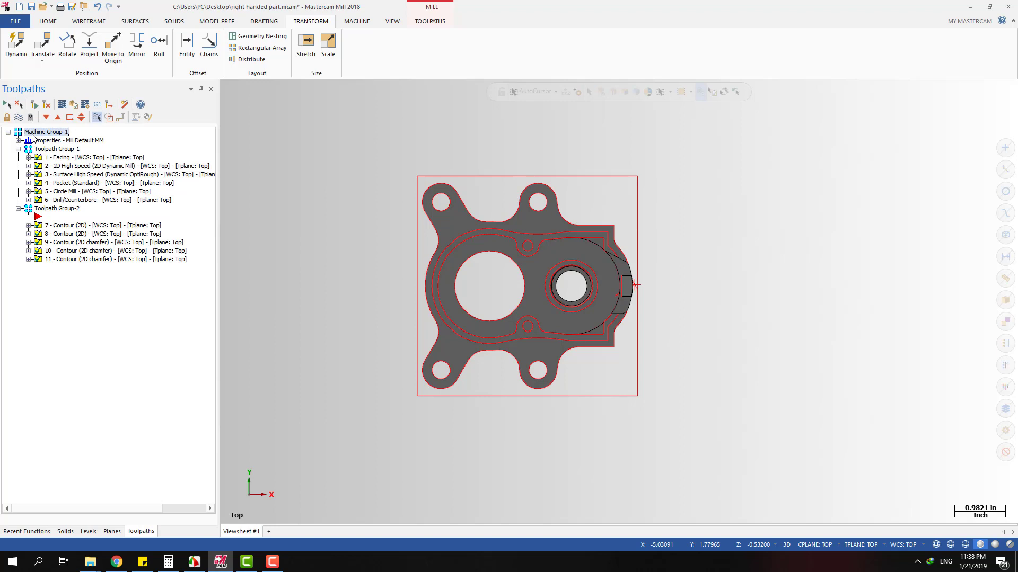
pyautogui.click(55, 159)
pyautogui.click(55, 168)
pyautogui.click(56, 183)
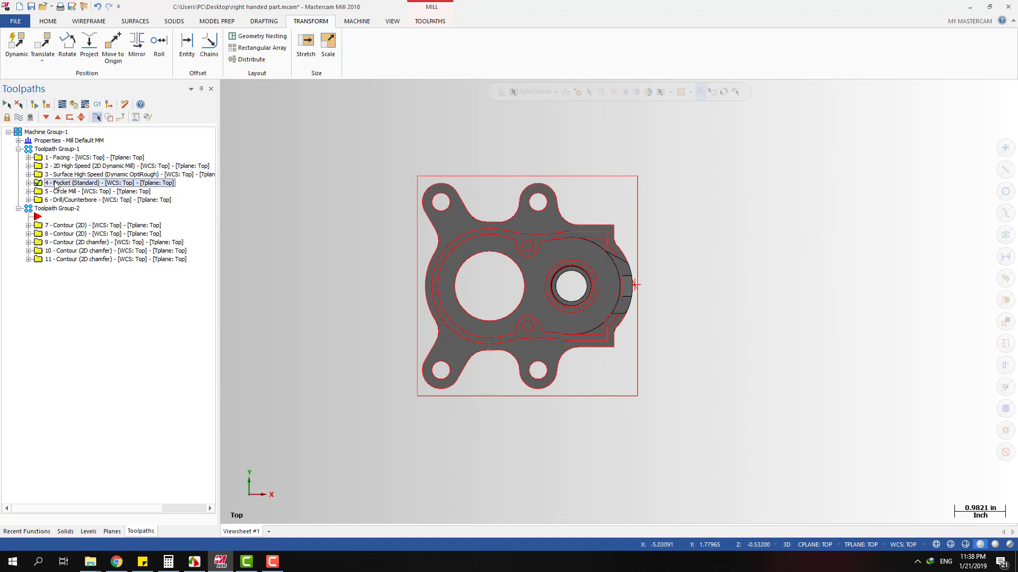
pyautogui.click(56, 192)
pyautogui.click(57, 200)
pyautogui.click(60, 167)
pyautogui.click(59, 150)
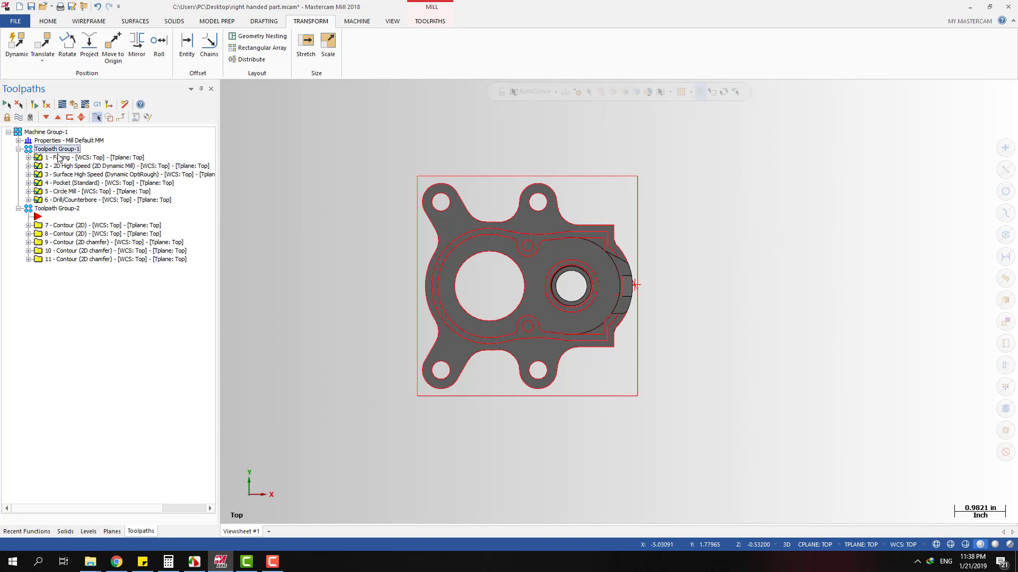
pyautogui.click(56, 158)
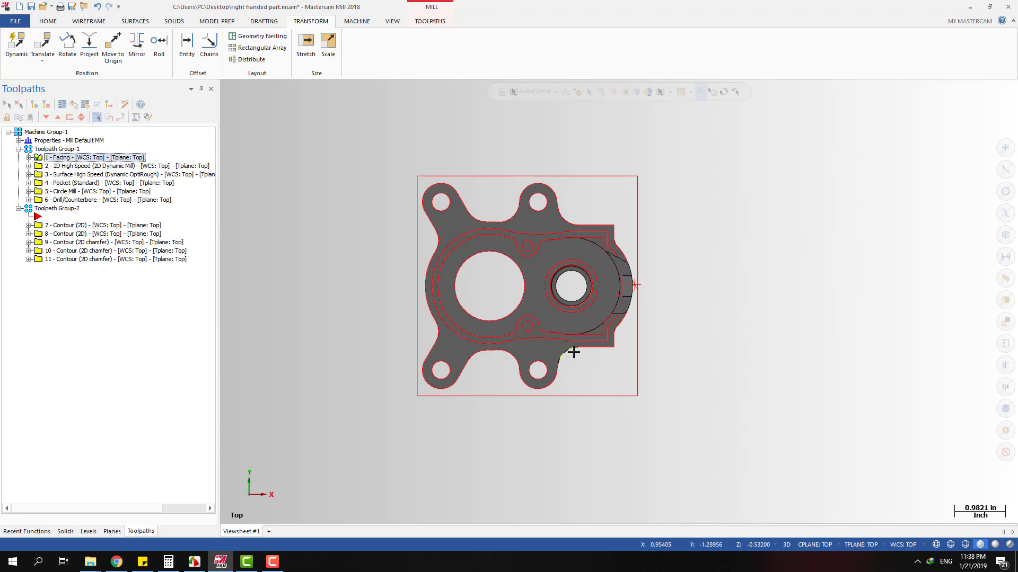
pyautogui.moveTo(569, 350); pyautogui.dragTo(627, 300, button='middle')
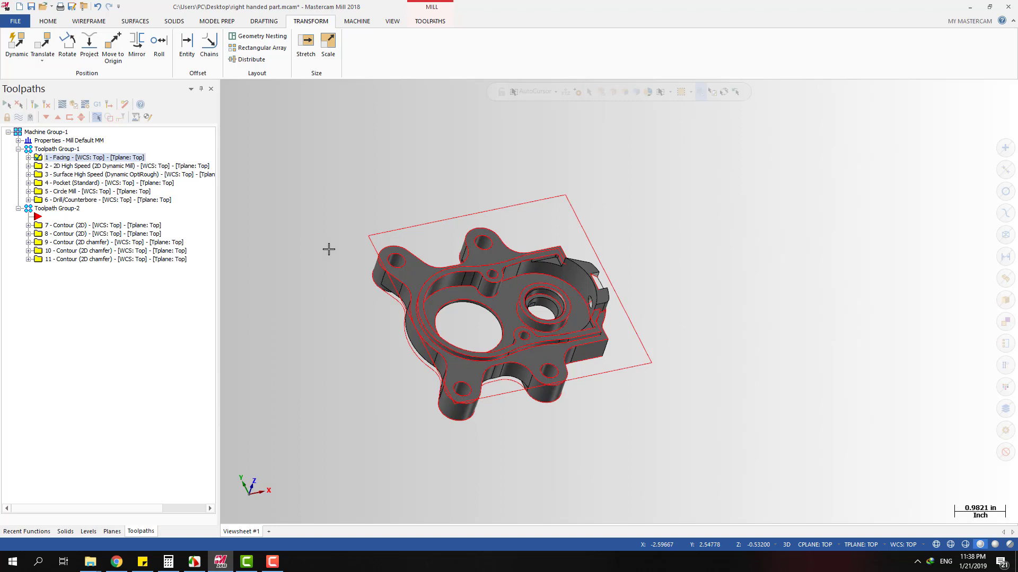
pyautogui.click(90, 175)
pyautogui.click(89, 185)
pyautogui.click(83, 193)
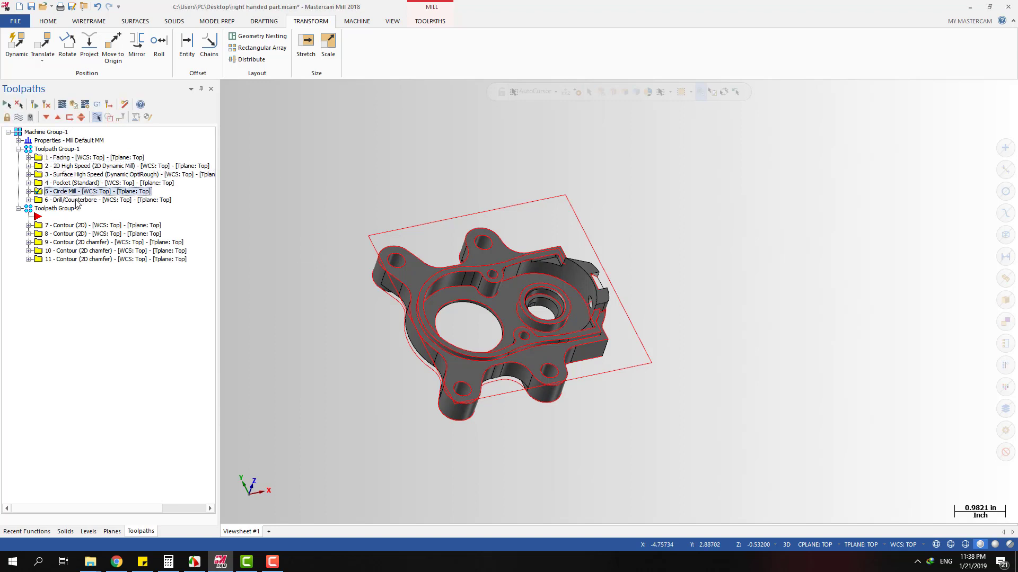
pyautogui.click(78, 199)
pyautogui.click(74, 181)
pyautogui.click(78, 157)
pyautogui.click(72, 166)
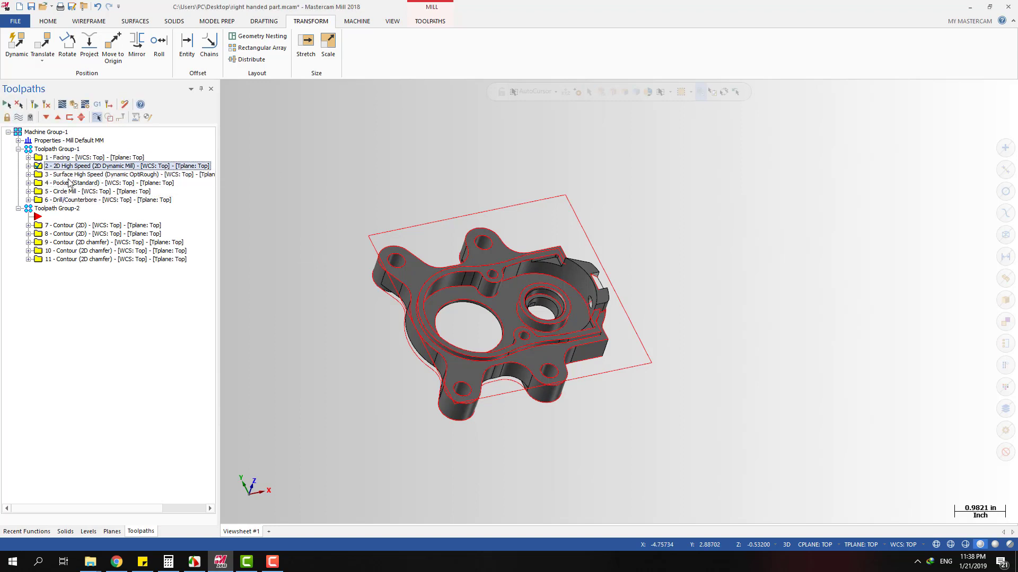
pyautogui.click(70, 184)
pyautogui.click(69, 191)
pyautogui.click(66, 201)
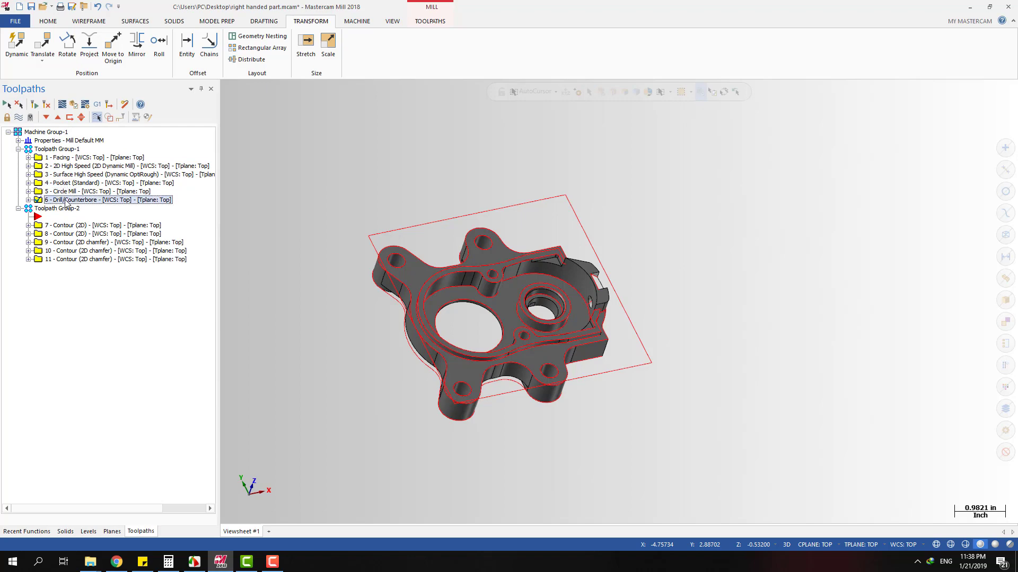
pyautogui.scroll(2, 328, 370)
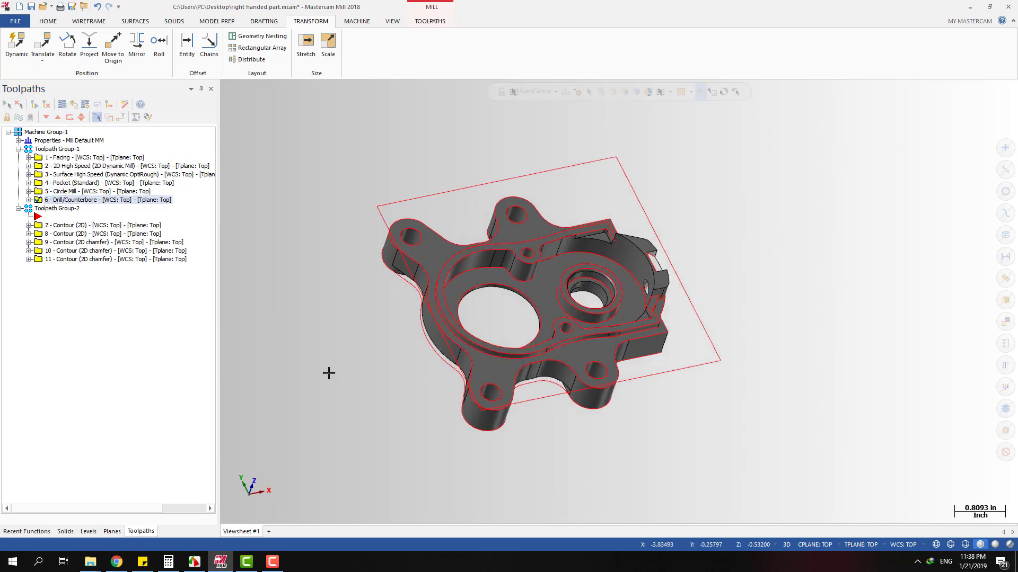
pyautogui.hotkey('alt', '1')
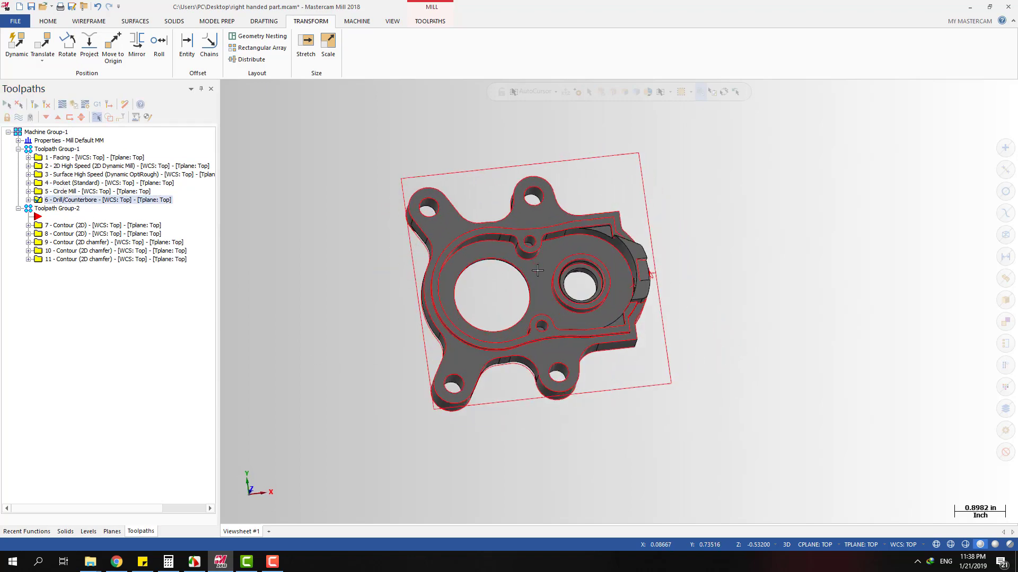
# Review the operations in both toolpath groups, from facing through drilling to the 2D contours and chamfers.
pyautogui.click(55, 209)
pyautogui.click(73, 158)
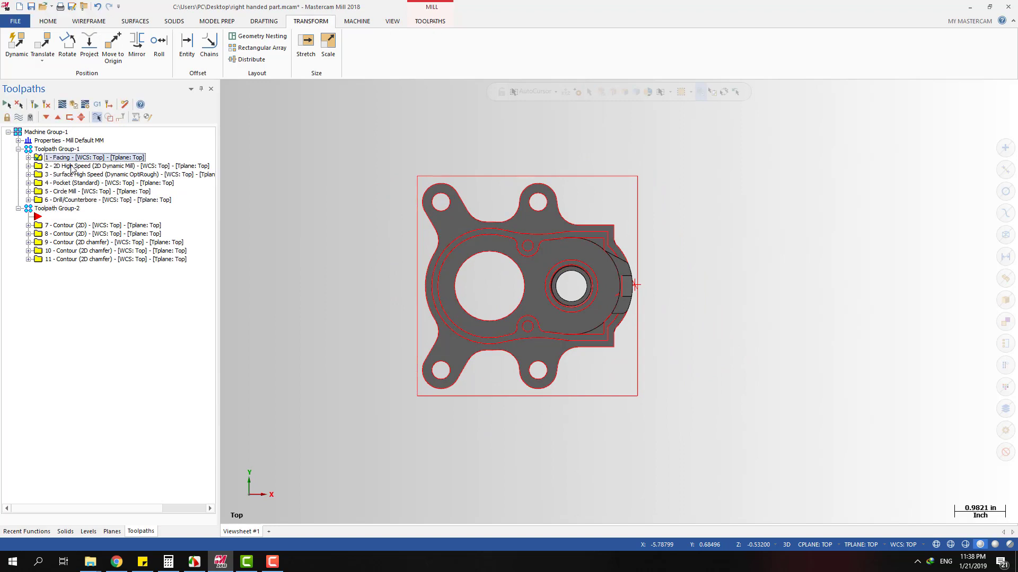
pyautogui.click(72, 166)
pyautogui.click(74, 174)
pyautogui.click(75, 183)
pyautogui.click(77, 192)
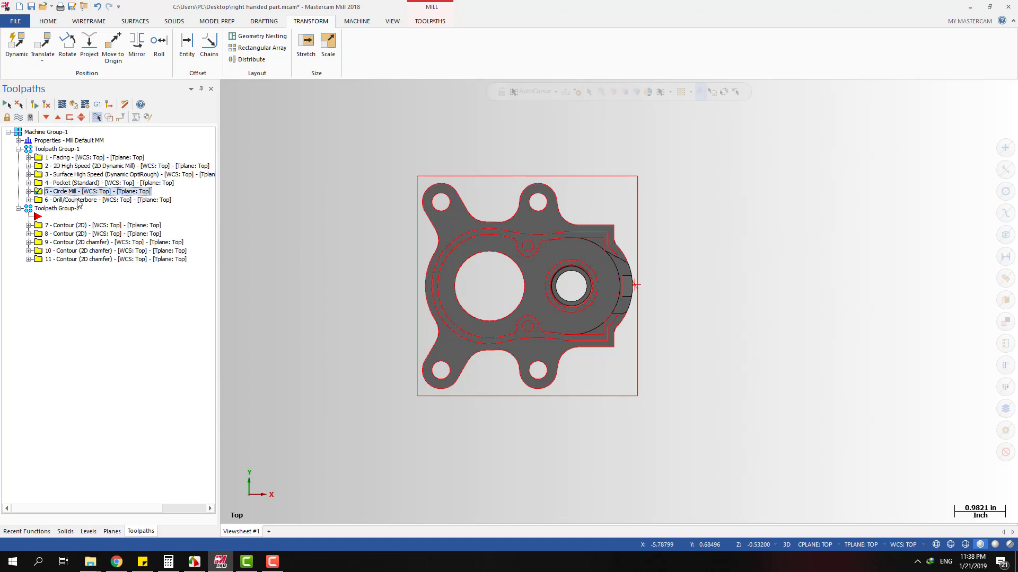
pyautogui.click(83, 200)
pyautogui.click(81, 225)
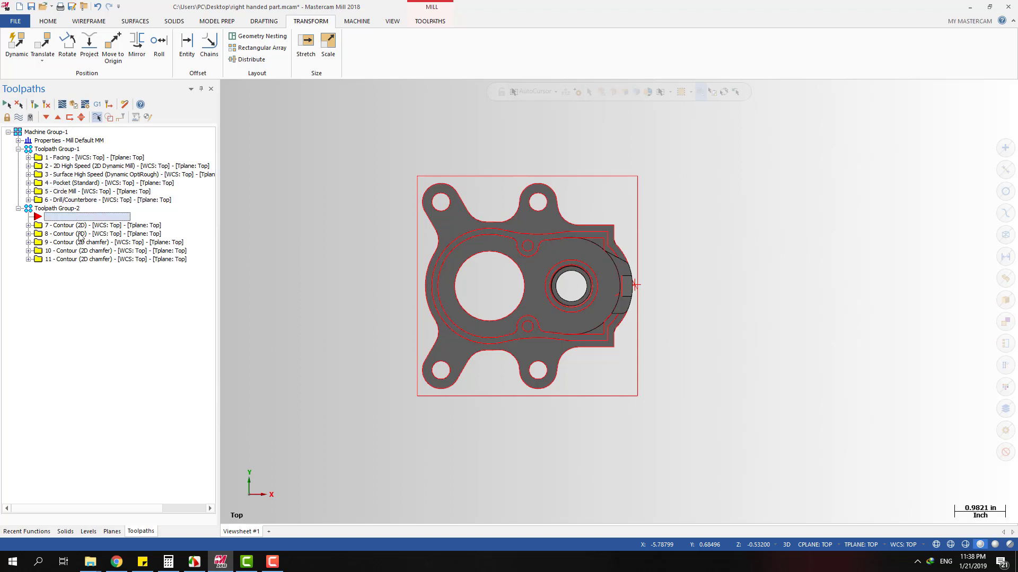
pyautogui.click(80, 233)
pyautogui.click(75, 251)
pyautogui.moveTo(383, 256); pyautogui.dragTo(400, 227, button='middle')
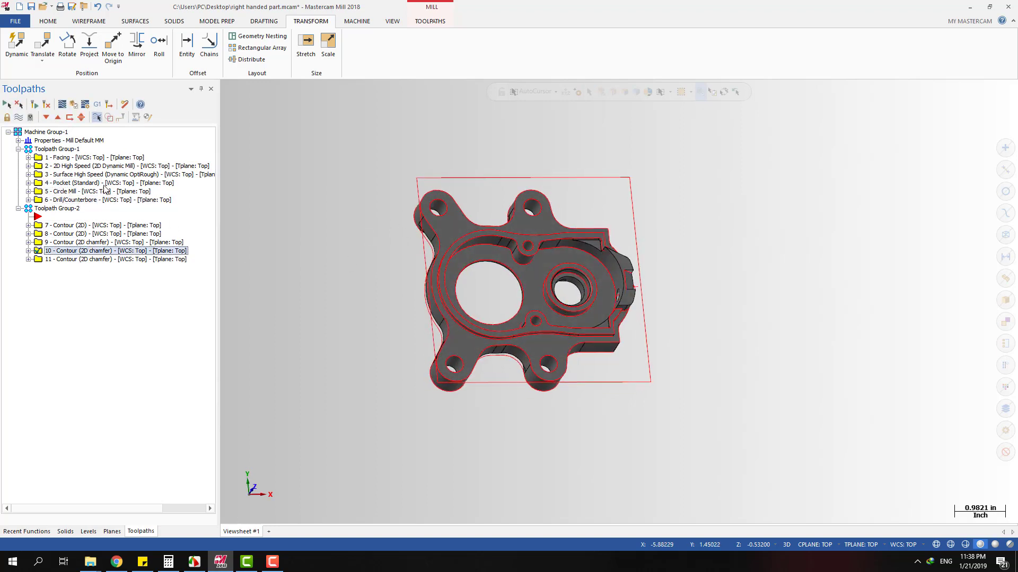
# Display the toolpath of the Facing operation on the part.
pyautogui.click(86, 159)
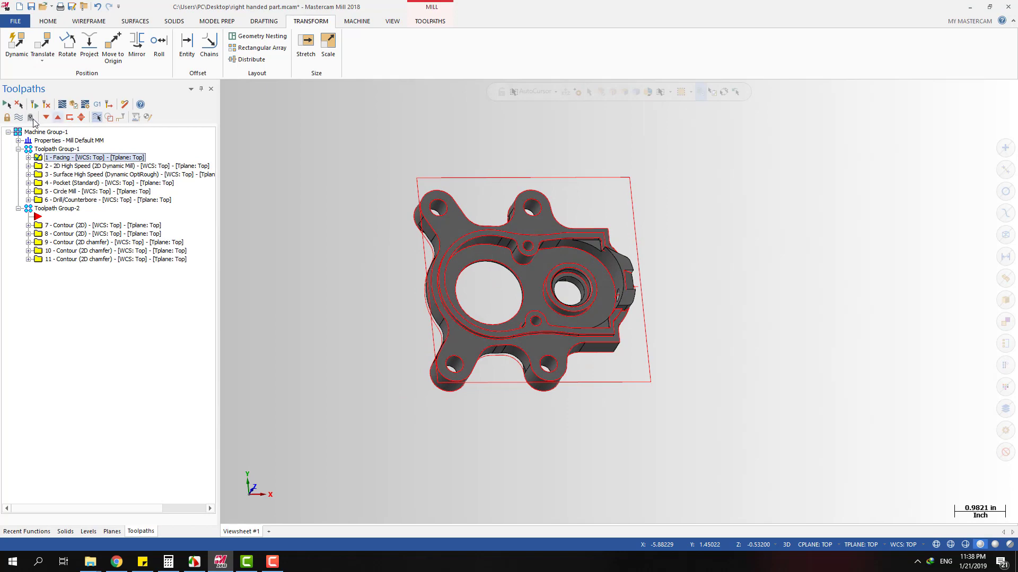
pyautogui.click(75, 165)
pyautogui.press('Up')
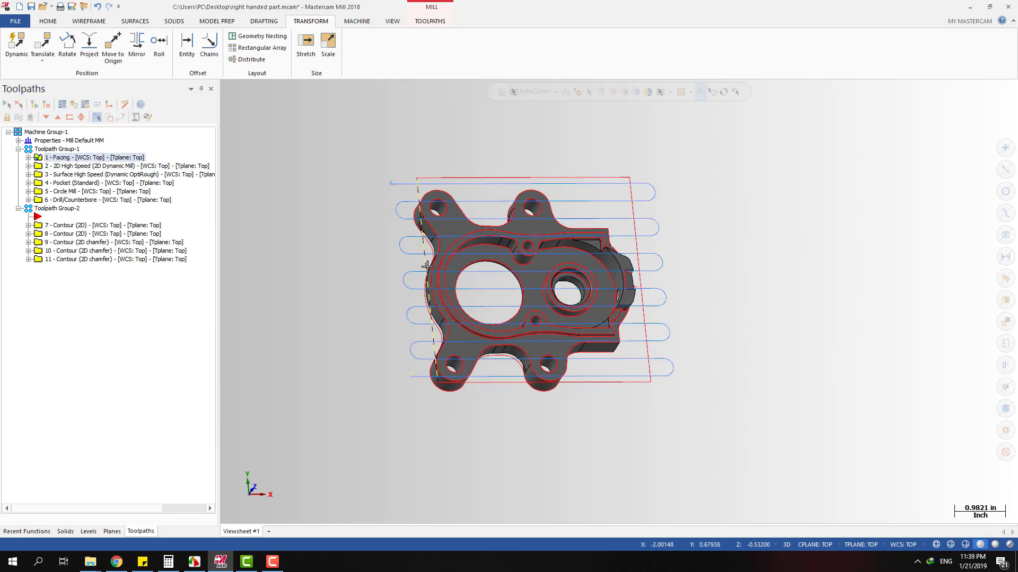
# Examine the 2D Dynamic Mill, OptiRough, pocket, circle mill and drill toolpaths one by one on the part.
pyautogui.moveTo(339, 255); pyautogui.dragTo(342, 233, button='middle')
pyautogui.click(93, 166)
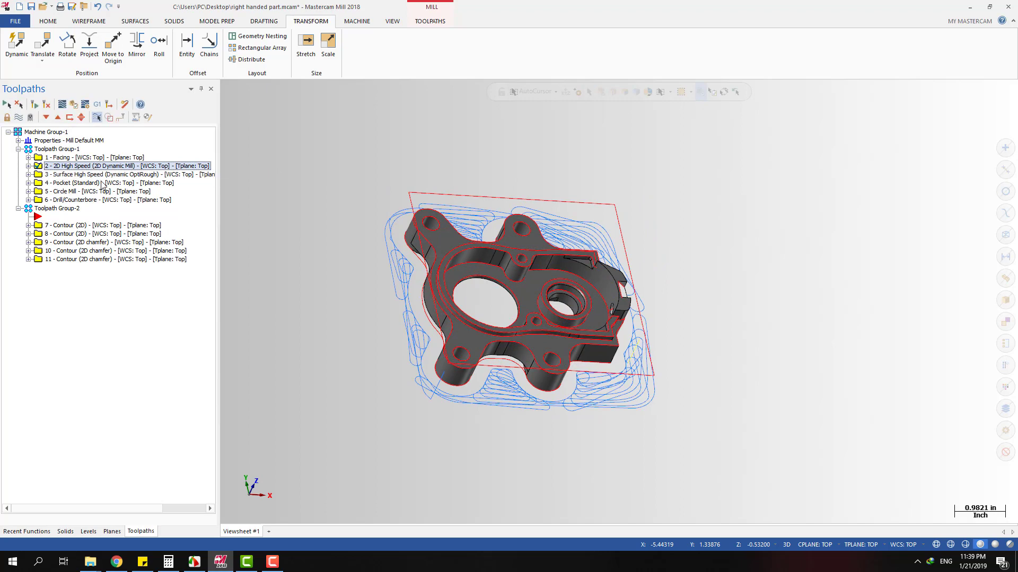
pyautogui.press('Down')
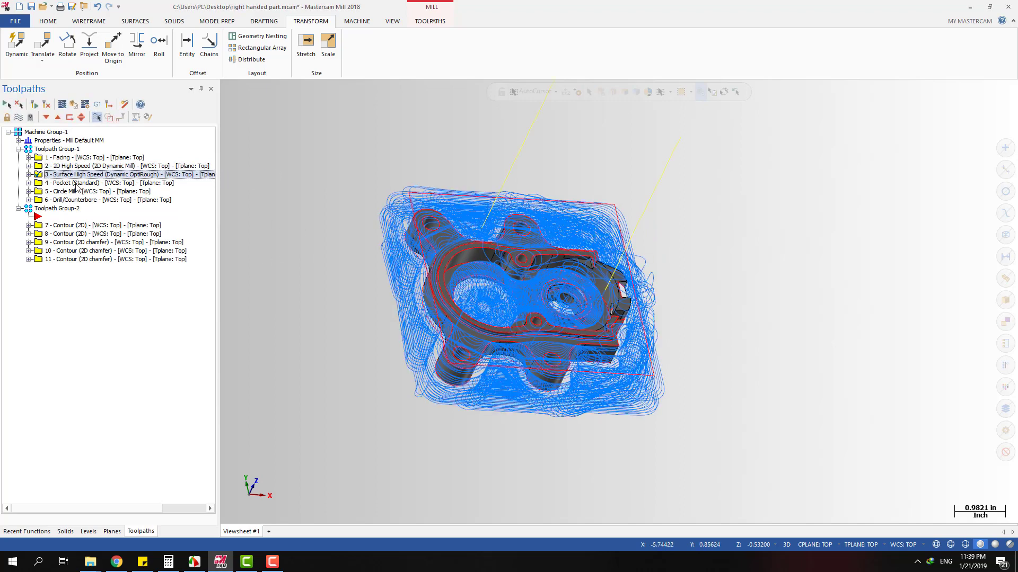
pyautogui.click(76, 185)
pyautogui.moveTo(339, 296); pyautogui.dragTo(320, 286, button='middle')
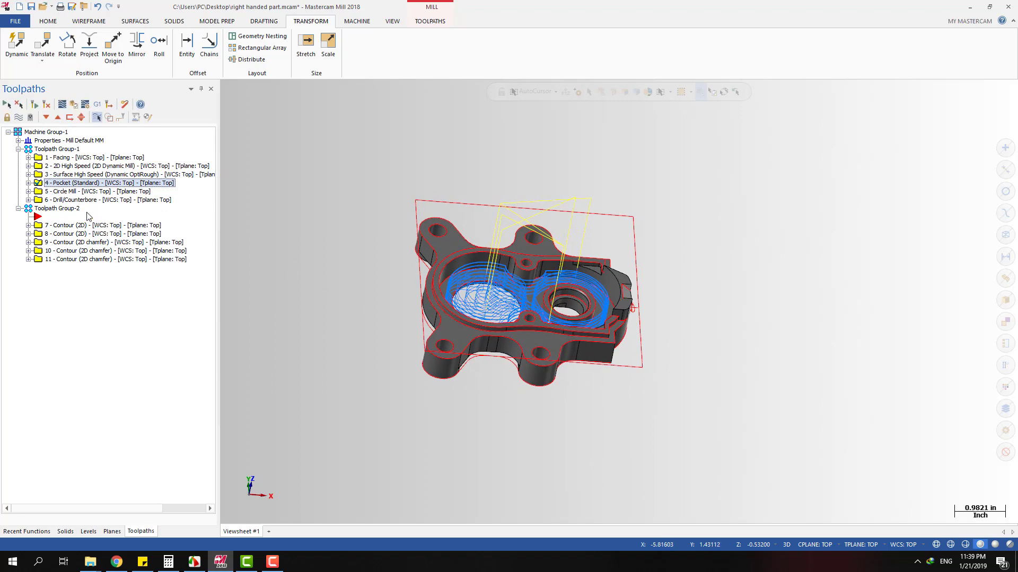
pyautogui.click(79, 191)
pyautogui.scroll(5, 522, 323)
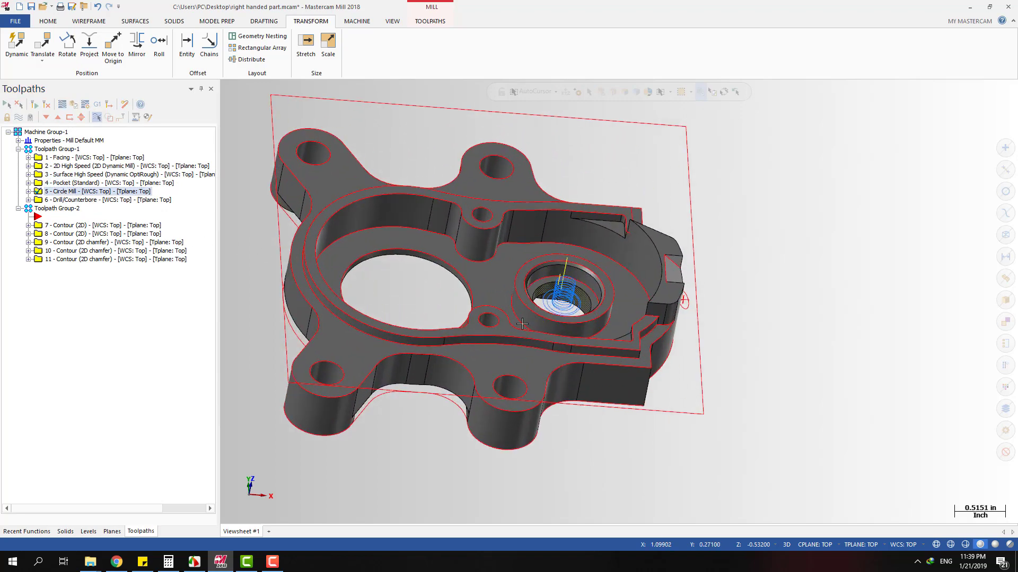
pyautogui.scroll(-1, 638, 287)
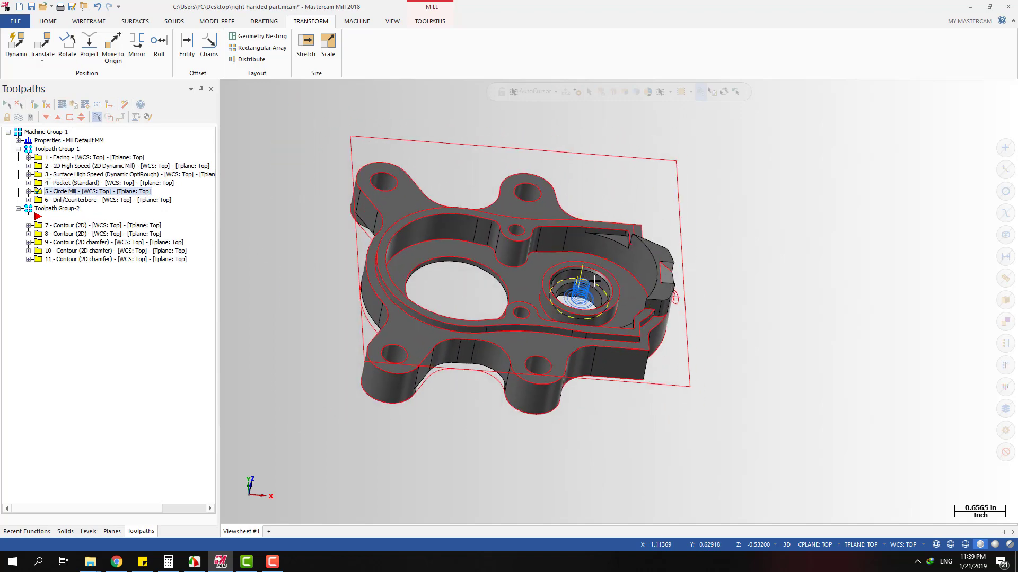
pyautogui.click(94, 202)
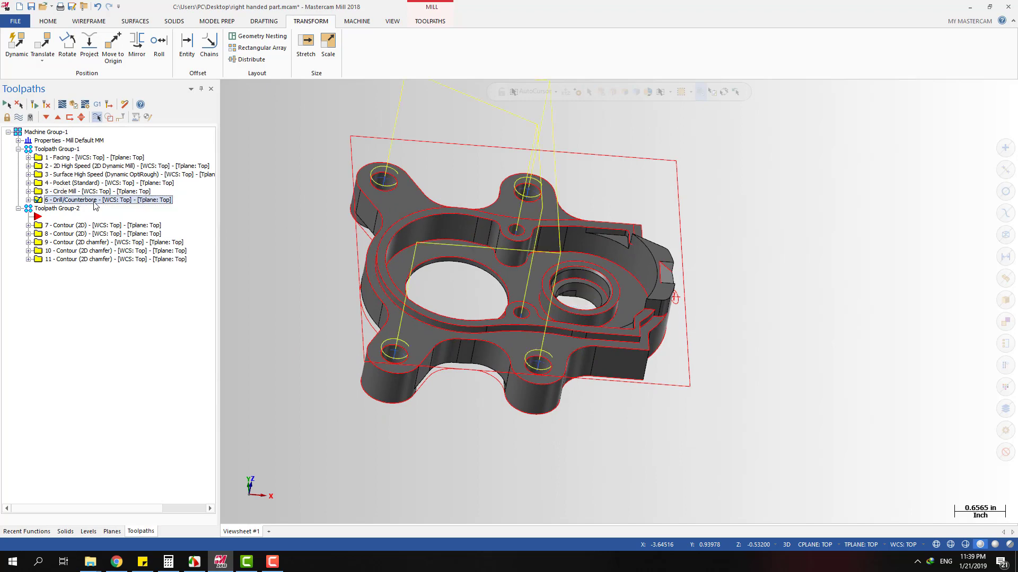
# Display the combined toolpaths of Toolpath Group-2, and the two 2D contour toolpaths individually on the part.
pyautogui.moveTo(530, 402); pyautogui.dragTo(609, 374, button='middle')
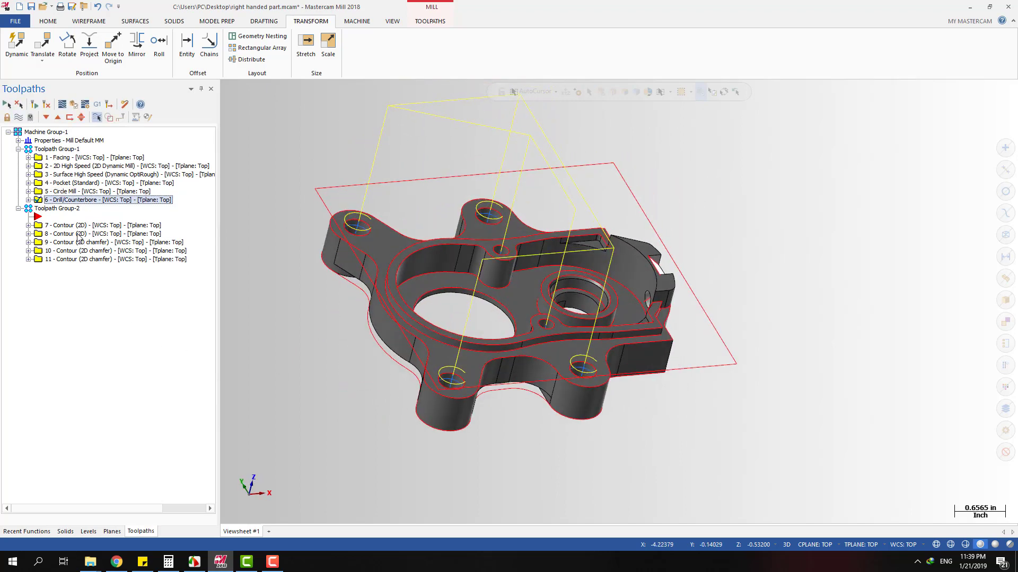
pyautogui.click(61, 210)
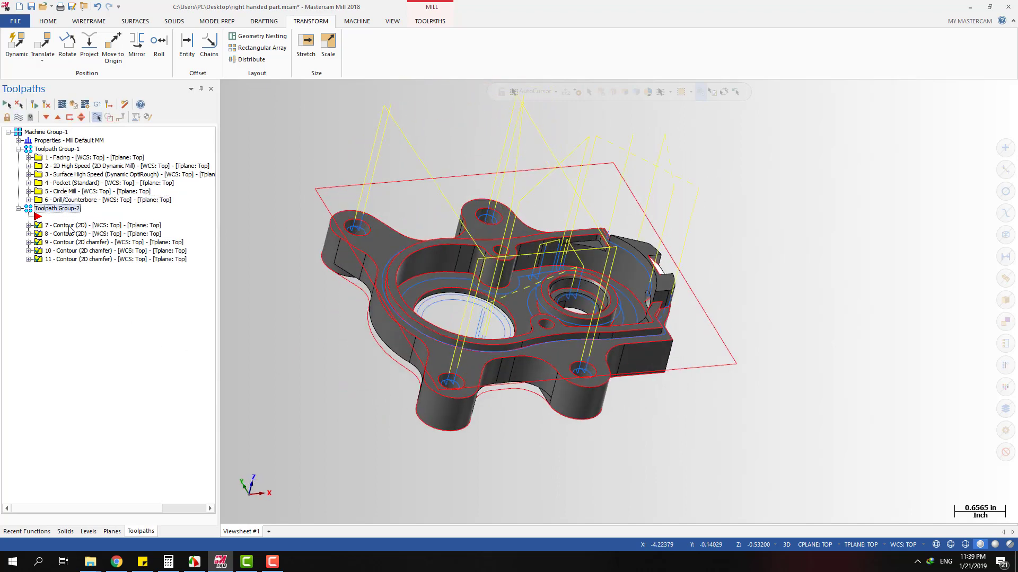
pyautogui.click(70, 226)
pyautogui.hotkey('alt', '1')
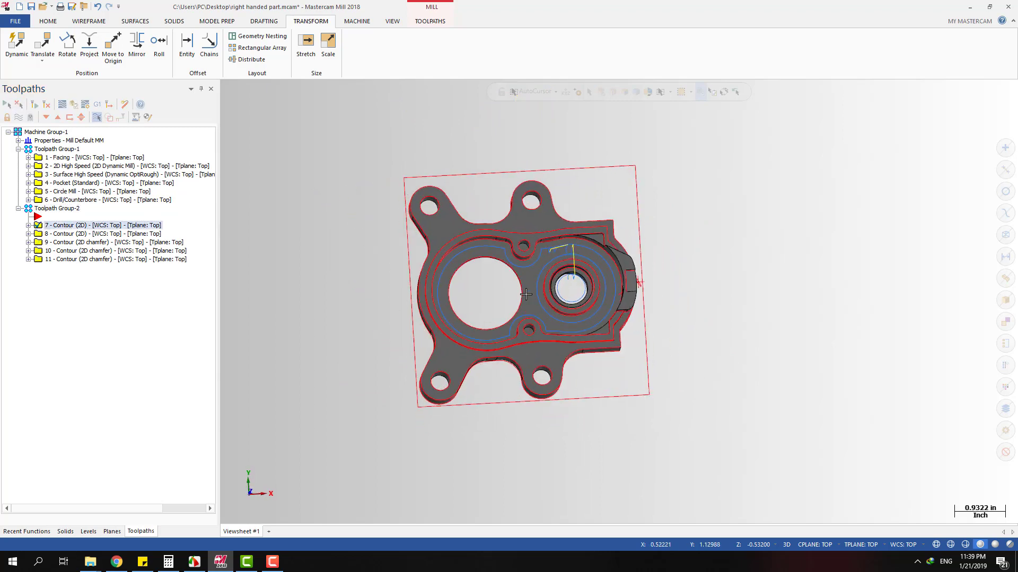
pyautogui.moveTo(526, 294); pyautogui.dragTo(269, 298, button='middle')
pyautogui.click(100, 234)
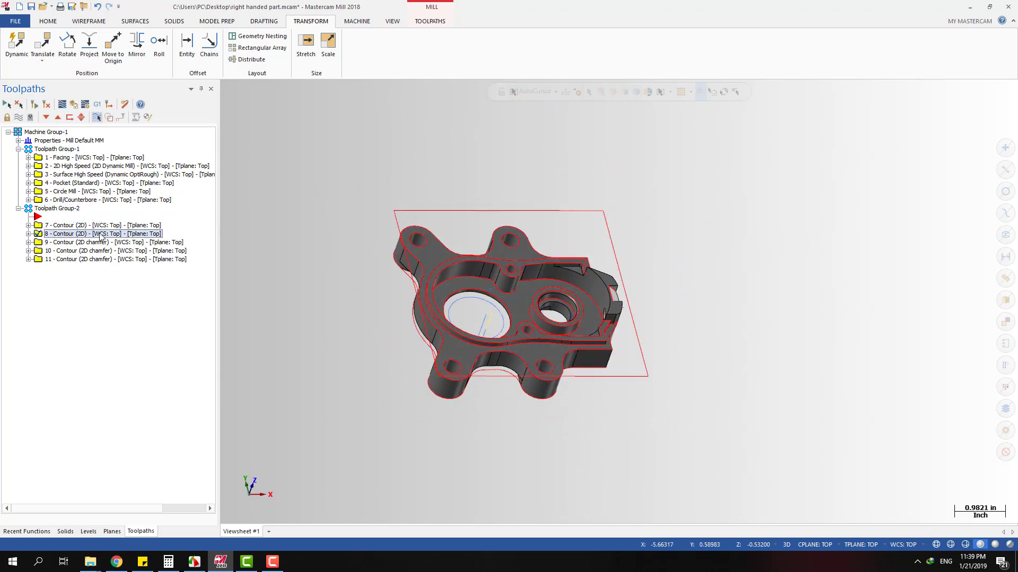
# Go through the 2D contour and 2D chamfer toolpaths of Toolpath Group-2 one by one on the part.
pyautogui.click(97, 241)
pyautogui.click(97, 227)
pyautogui.click(98, 236)
pyautogui.click(96, 243)
pyautogui.click(95, 252)
pyautogui.click(96, 260)
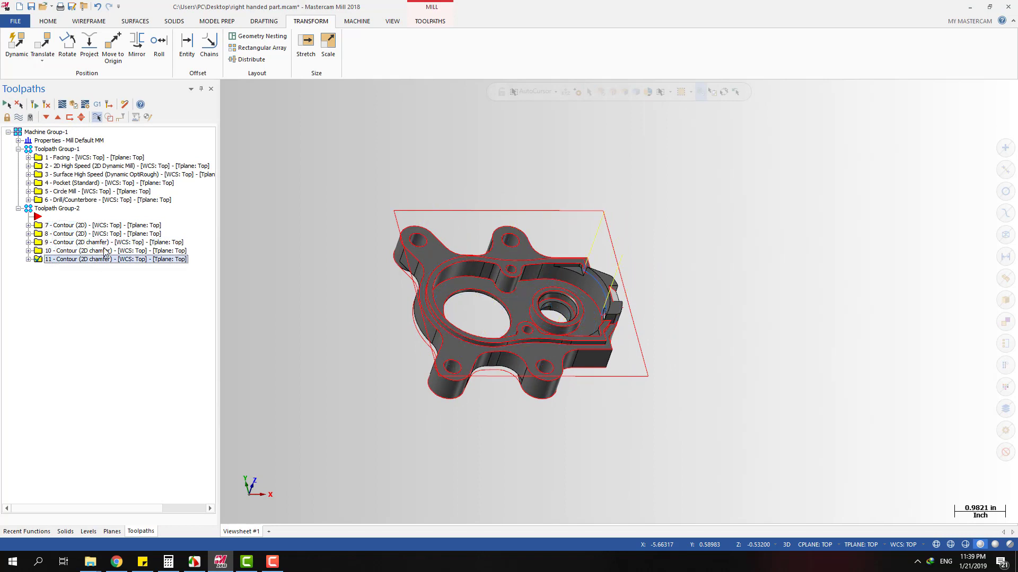
pyautogui.click(105, 244)
# Examine the toolpath of 2D chamfer operation 10 along the part's outline from above and at an angle.
pyautogui.click(103, 251)
pyautogui.hotkey('alt', '1')
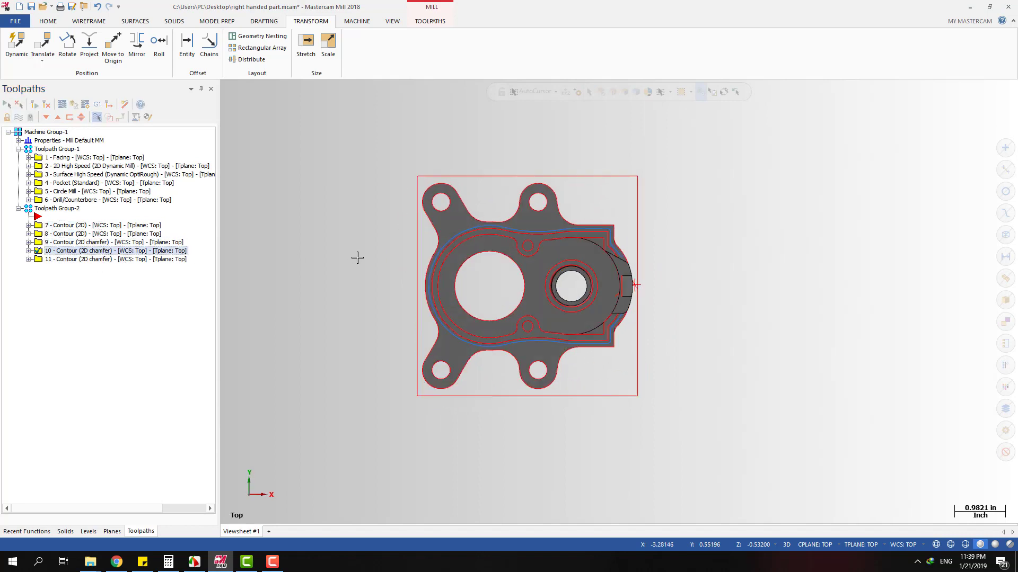
pyautogui.scroll(6, 538, 326)
pyautogui.moveTo(537, 321); pyautogui.dragTo(547, 285, button='middle')
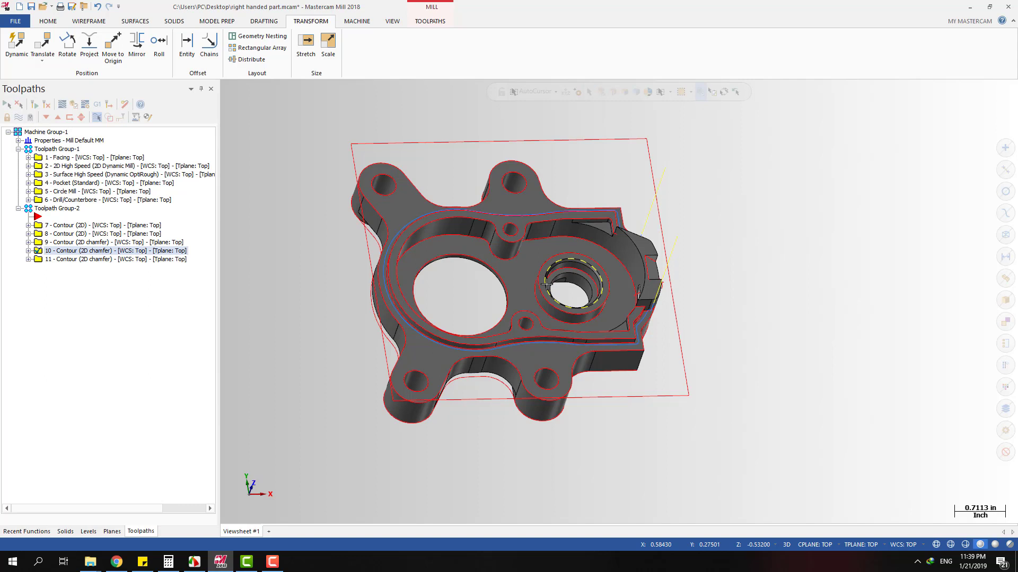
# Show the part in the top view and hide the toolpath display.
pyautogui.hotkey('alt', '1')
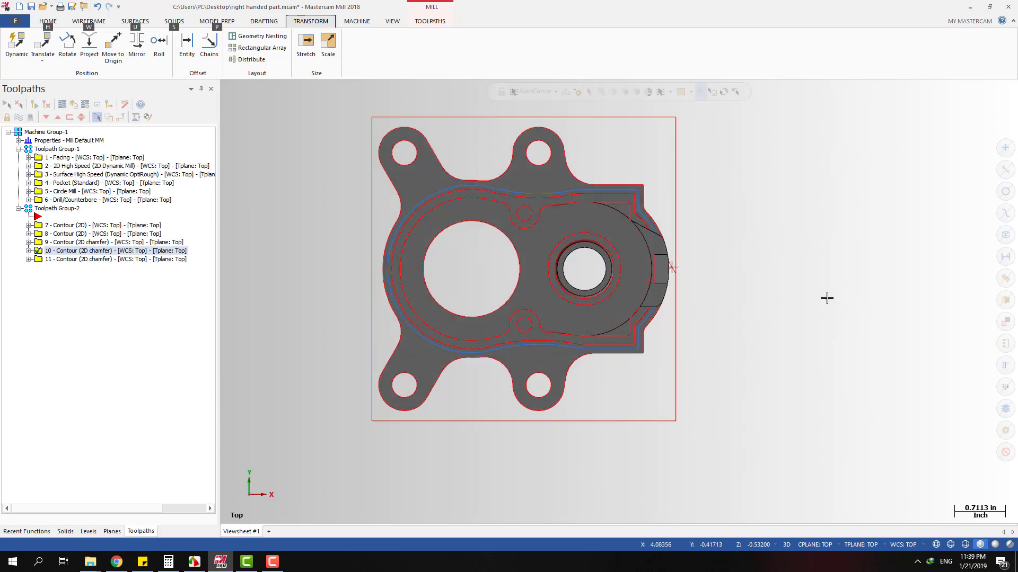
pyautogui.press('alt')
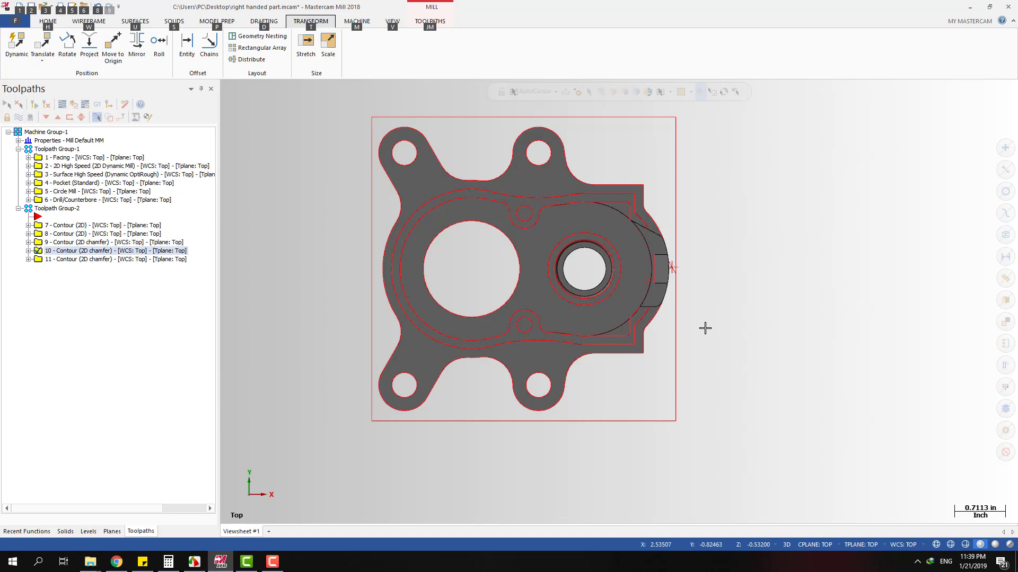
pyautogui.scroll(-2, 689, 364)
pyautogui.scroll(3, 610, 217)
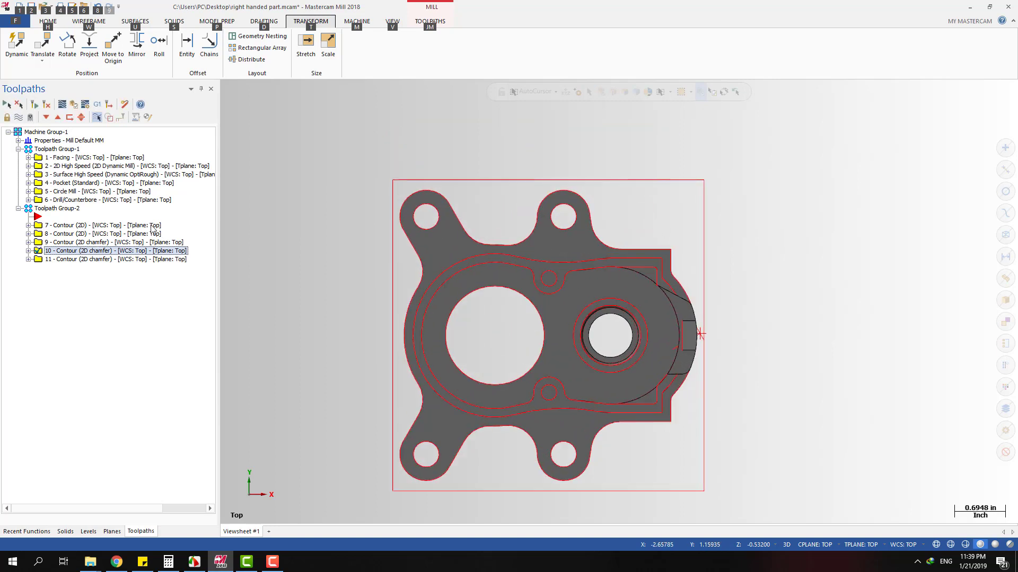
# Compare which operations belong to Toolpath Group-1 and Toolpath Group-2 by selecting each group in turn.
pyautogui.click(57, 149)
pyautogui.click(51, 210)
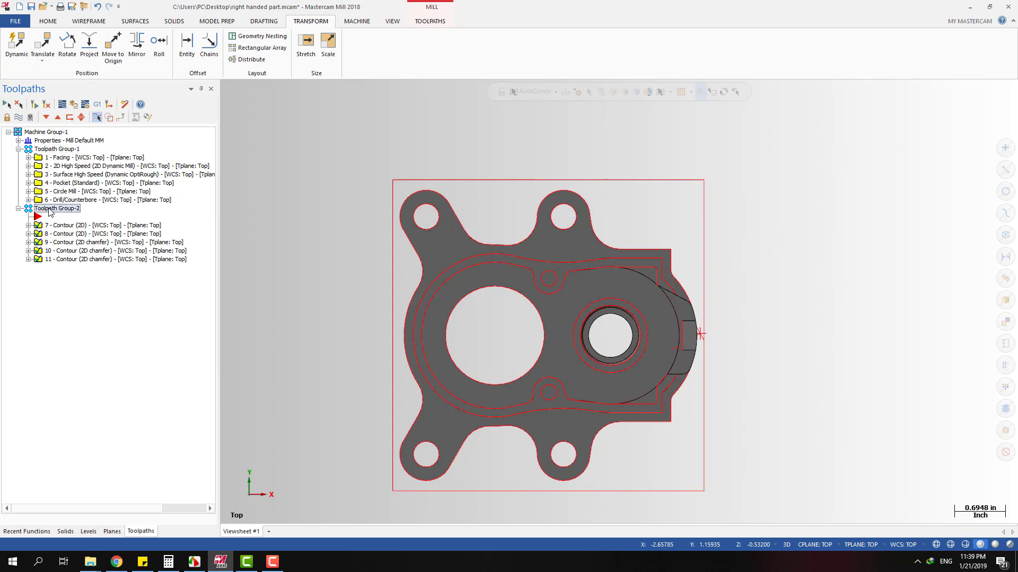
pyautogui.click(62, 151)
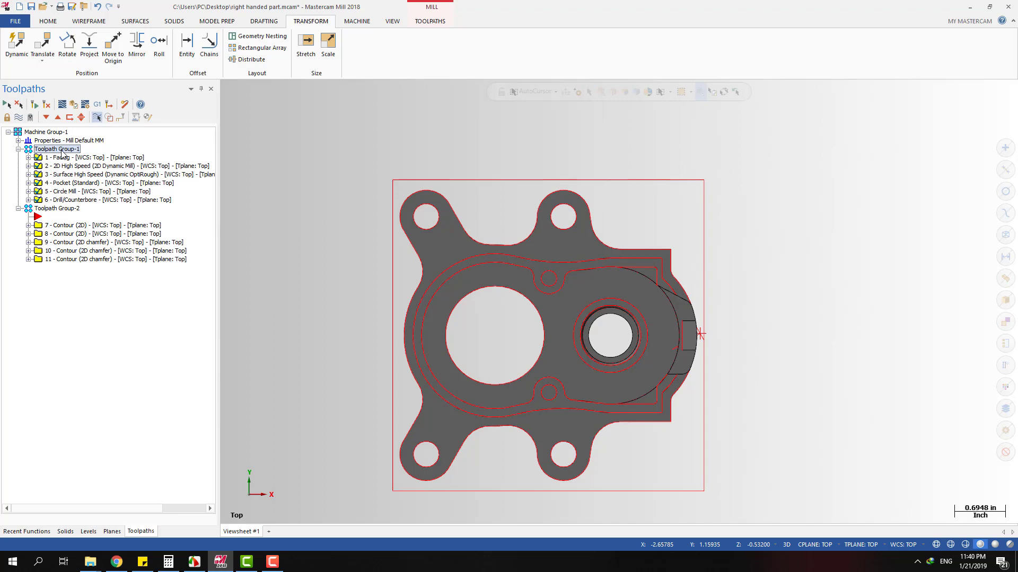
pyautogui.click(50, 209)
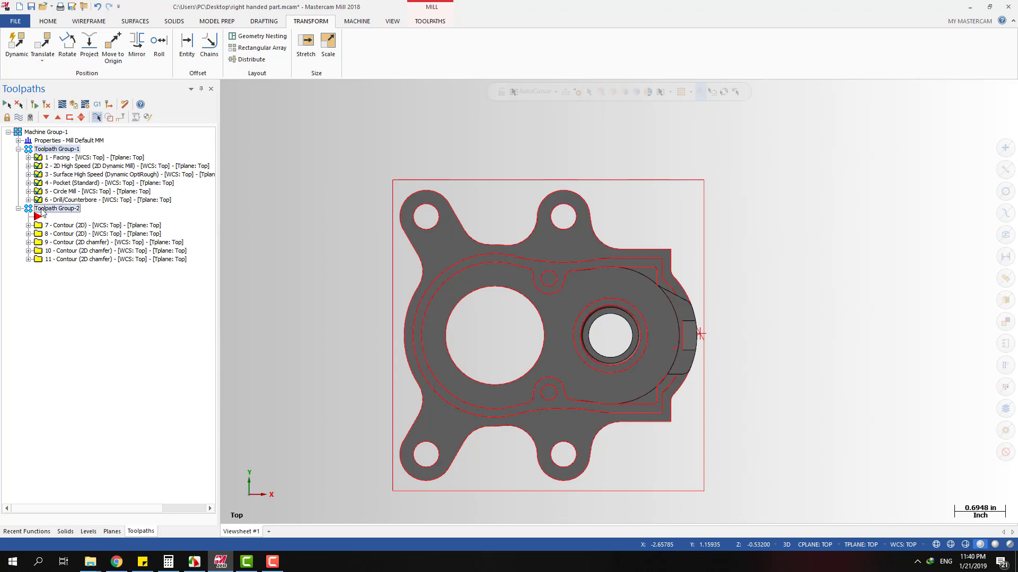
# Step through the Toolpath Group-1 operations from Facing to Drill/Counterbore with the part viewed at an angle.
pyautogui.click(76, 161)
pyautogui.moveTo(387, 302); pyautogui.dragTo(400, 269, button='middle')
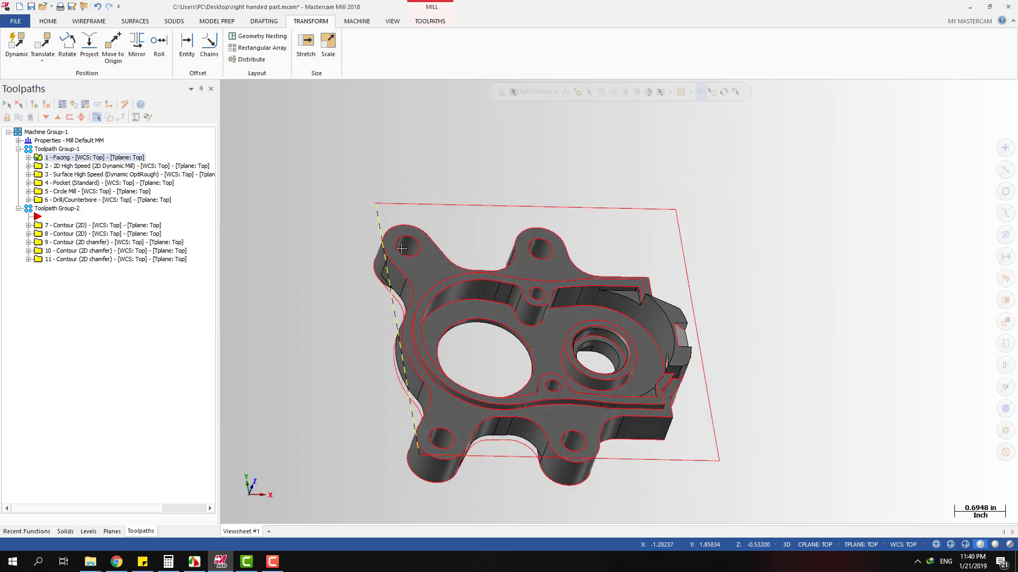
pyautogui.click(83, 165)
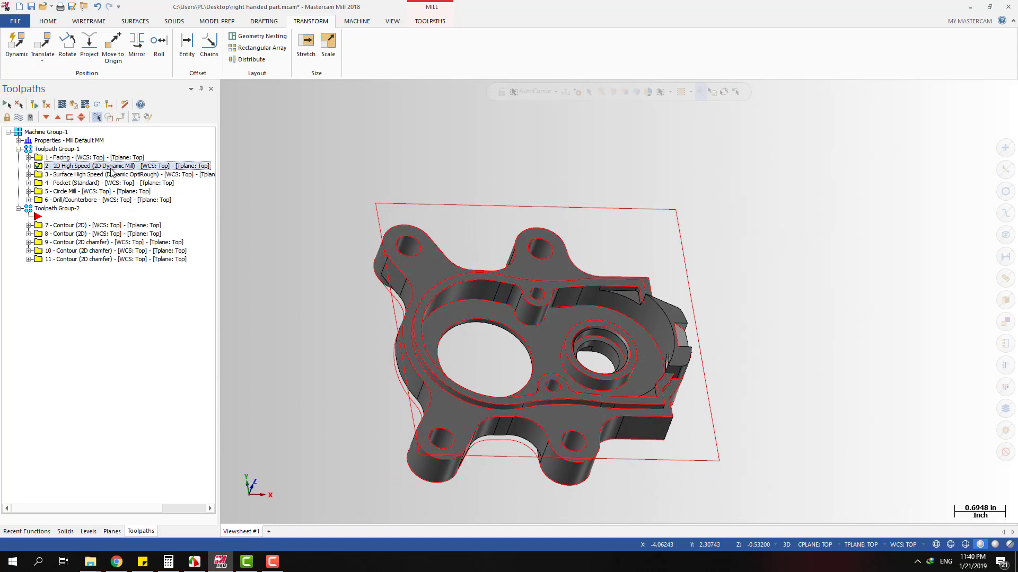
pyautogui.click(99, 176)
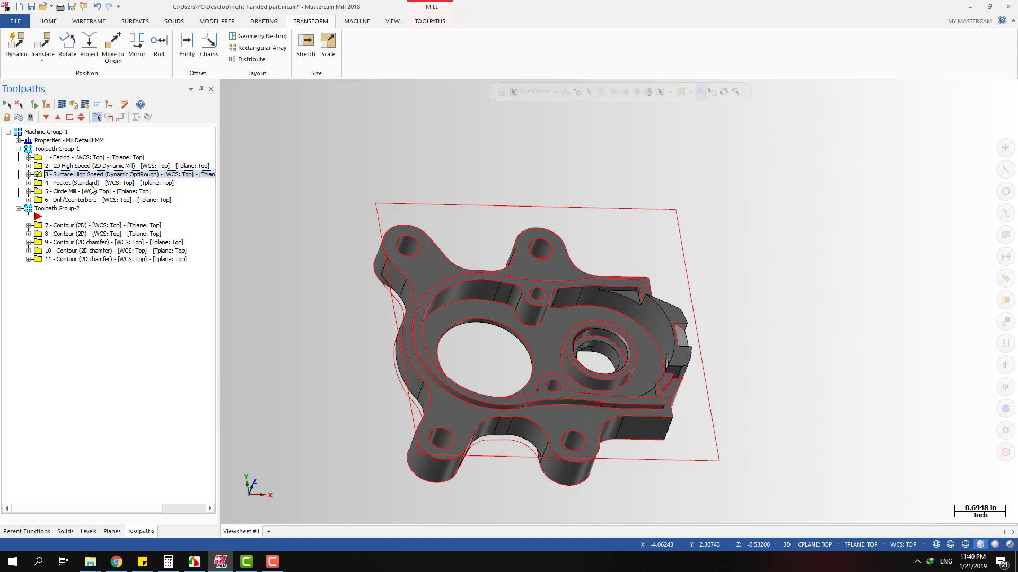
pyautogui.click(95, 184)
pyautogui.click(77, 192)
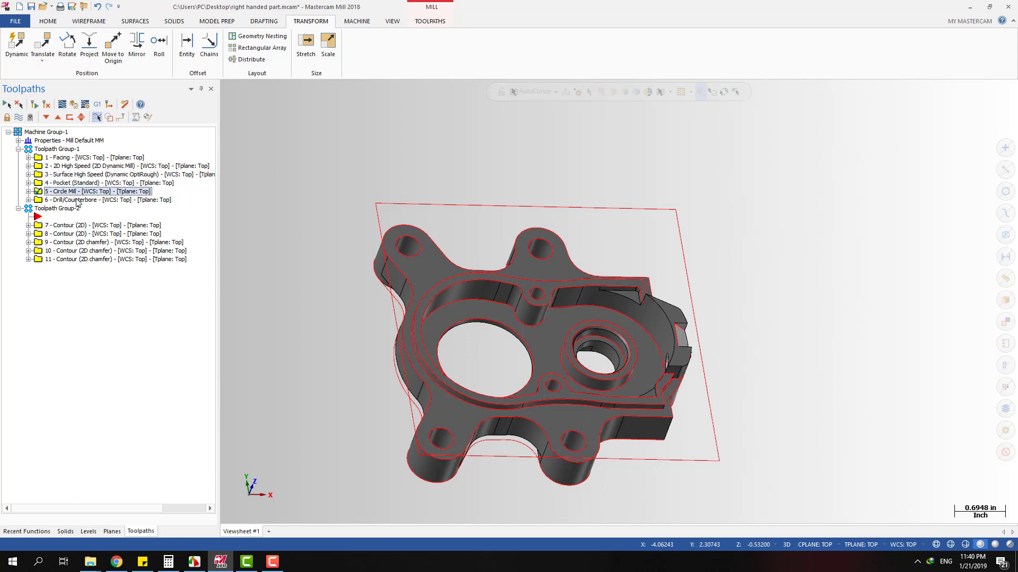
pyautogui.click(77, 200)
# Look at the tool and geometry entries of the Drill/Counterbore and Facing operations, and revisit the other Toolpath Group-1 operations.
pyautogui.click(31, 200)
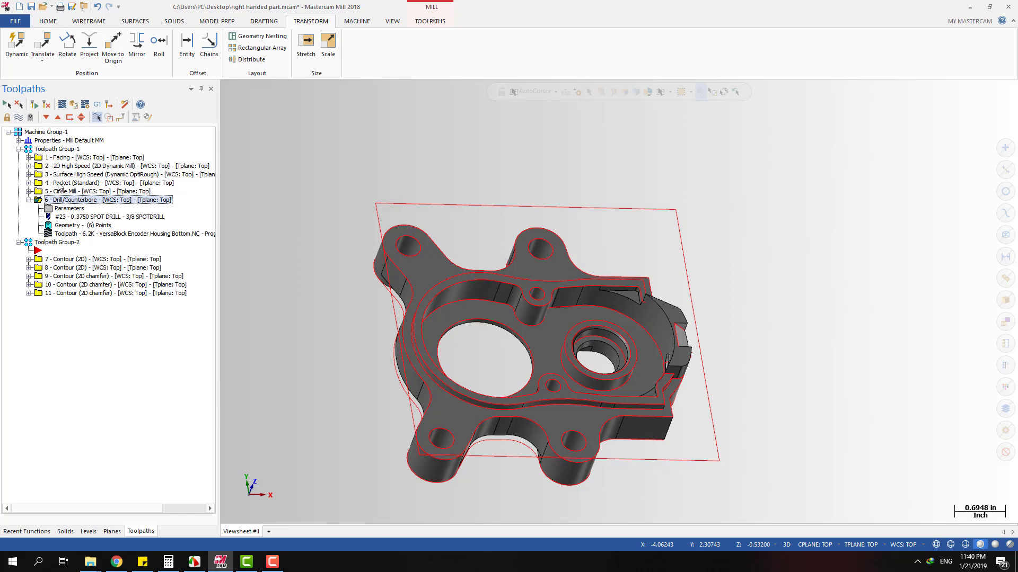
pyautogui.click(28, 158)
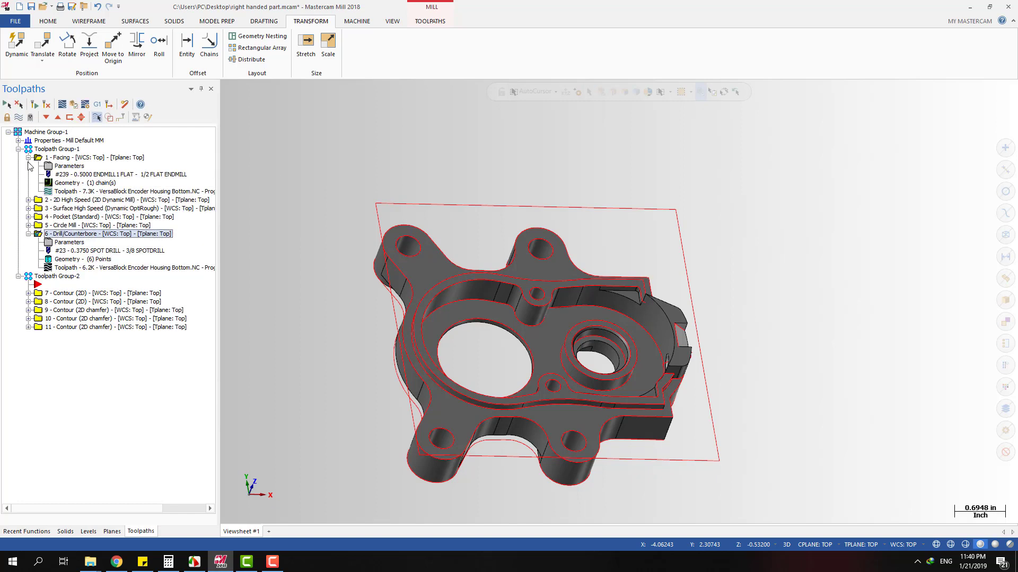
pyautogui.click(28, 158)
pyautogui.click(49, 151)
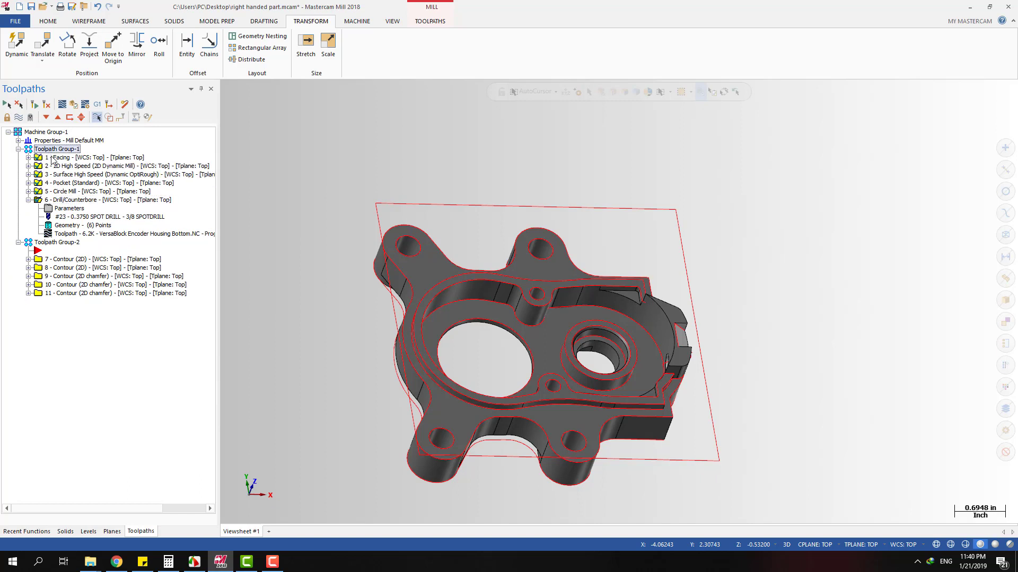
pyautogui.click(53, 166)
pyautogui.click(68, 183)
pyautogui.click(65, 199)
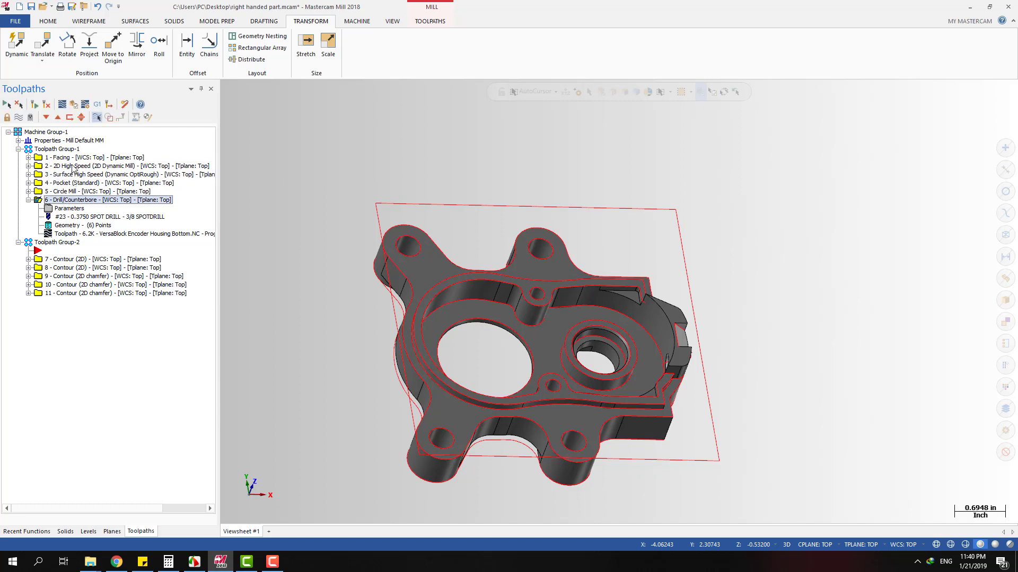
# Check the Facing operation's entries and select the operations from Facing through Drill/Counterbore.
pyautogui.click(29, 158)
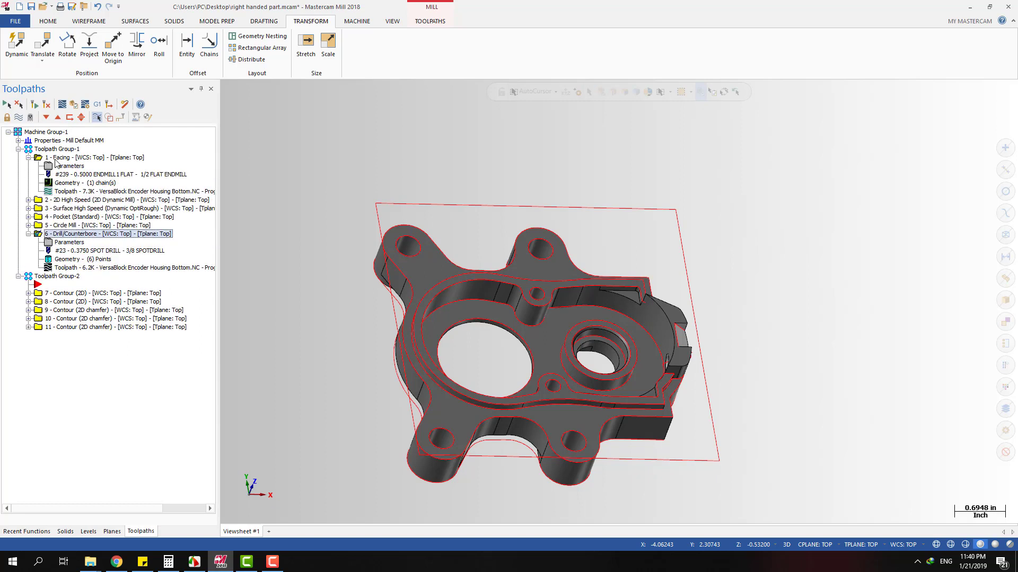
pyautogui.click(60, 158)
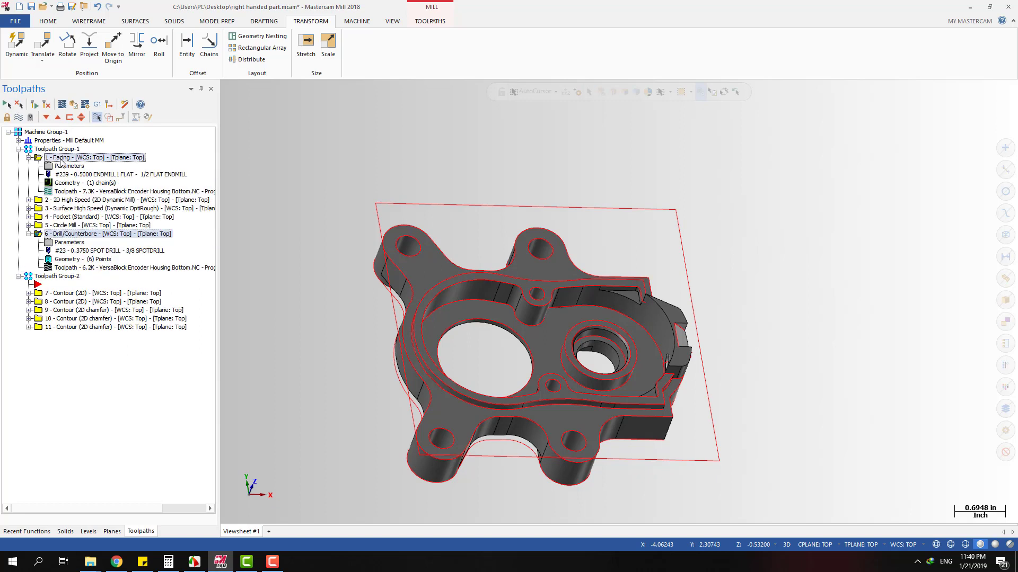
pyautogui.click(29, 158)
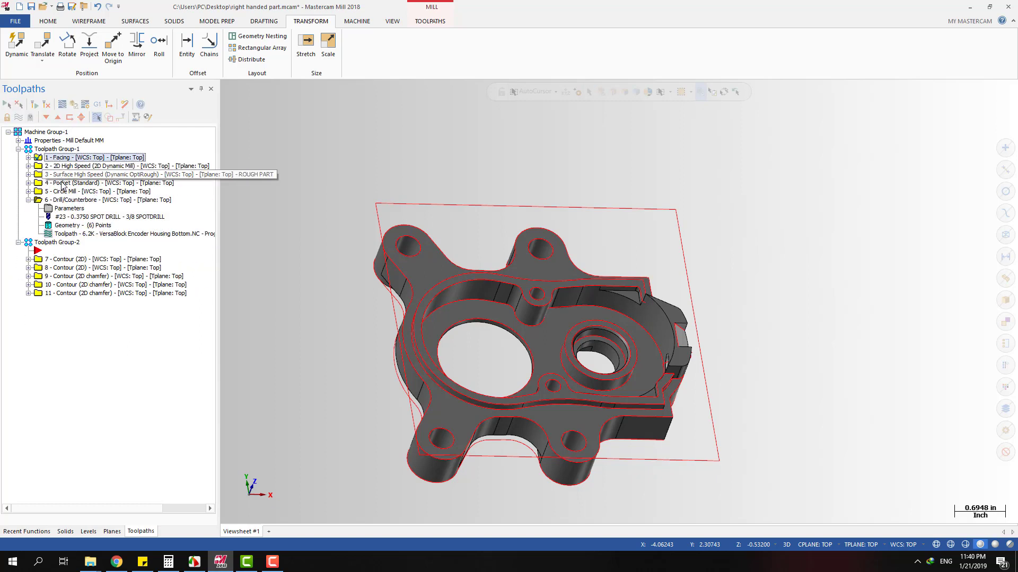
pyautogui.keyDown('shift'); pyautogui.click(61, 200); pyautogui.keyUp('shift')
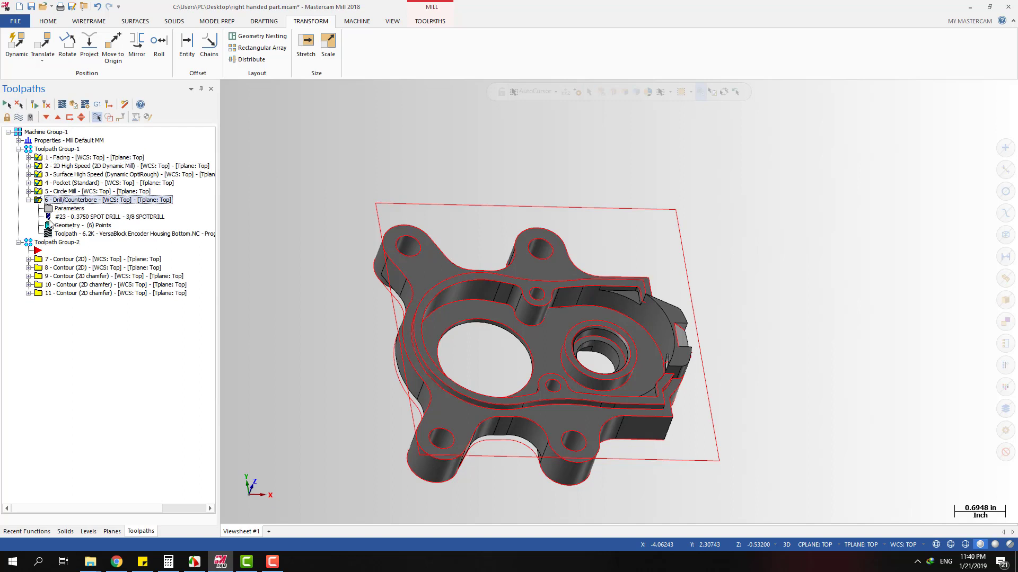
# View the drill point used as geometry by the Circle Mill operation, and close its point list.
pyautogui.click(28, 191)
pyautogui.click(86, 218)
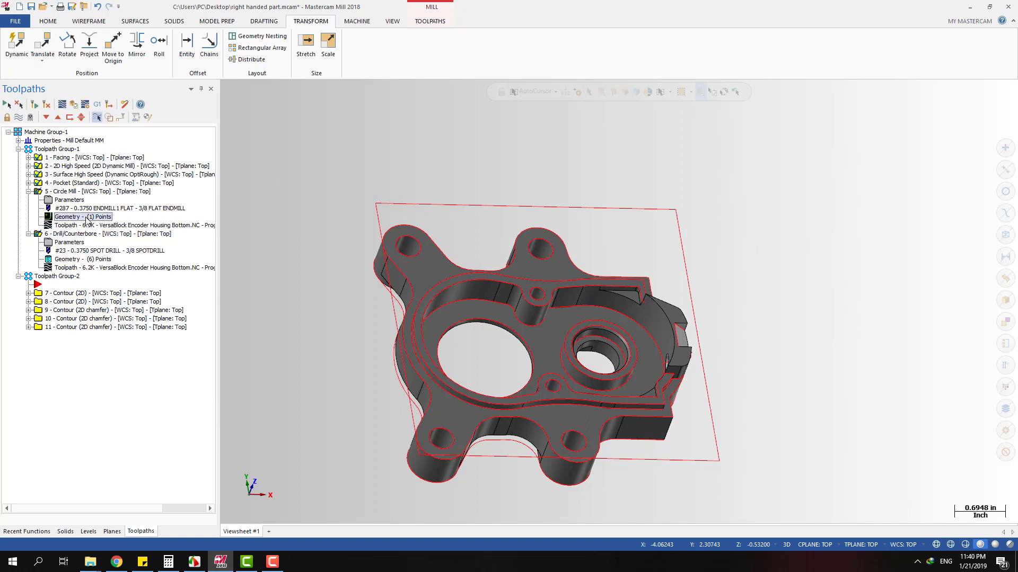
pyautogui.doubleClick(88, 217)
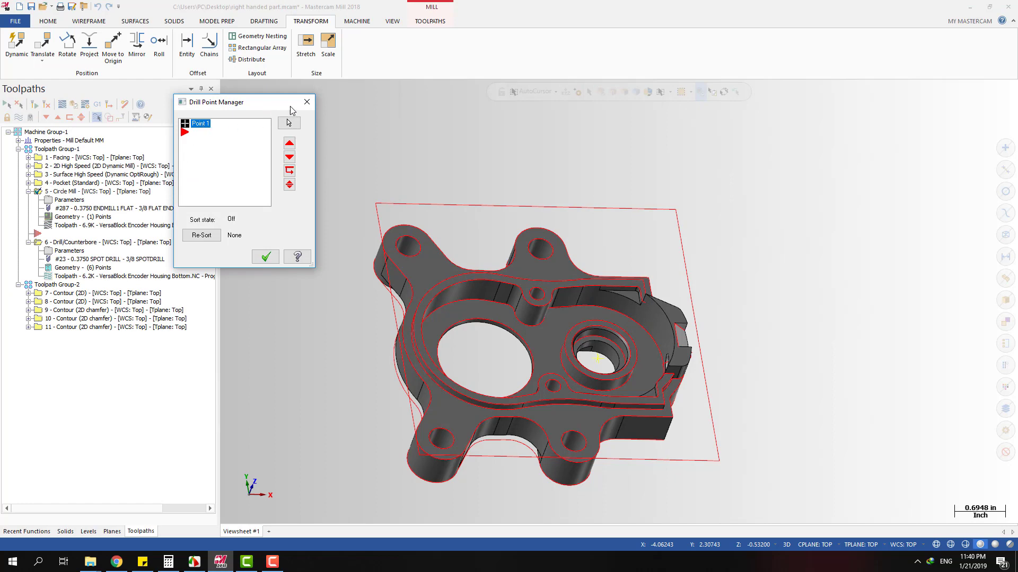
pyautogui.click(307, 102)
# View the chain that the Facing operation uses on the part, and close the chain list.
pyautogui.click(30, 158)
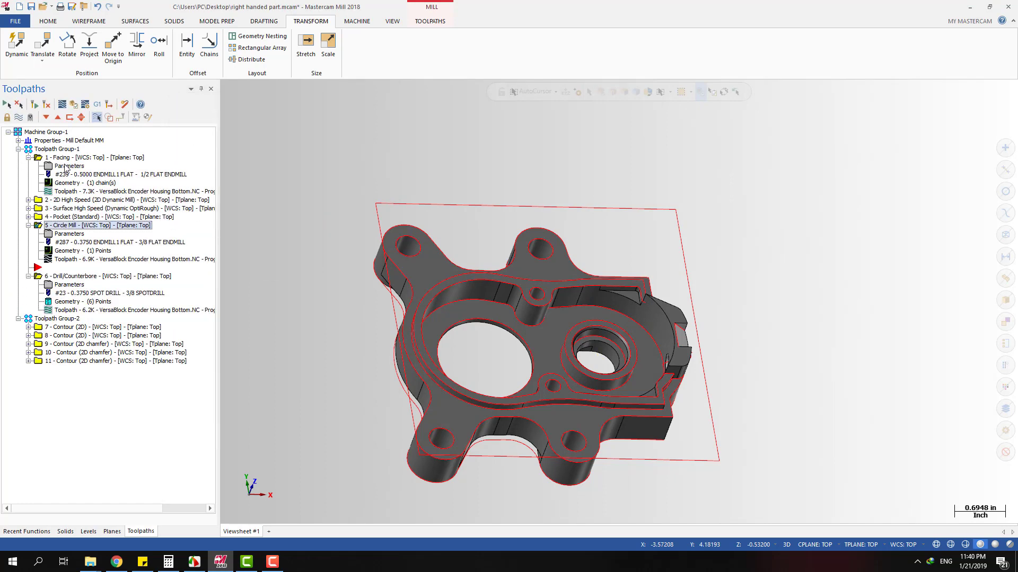
pyautogui.doubleClick(93, 183)
pyautogui.click(187, 108)
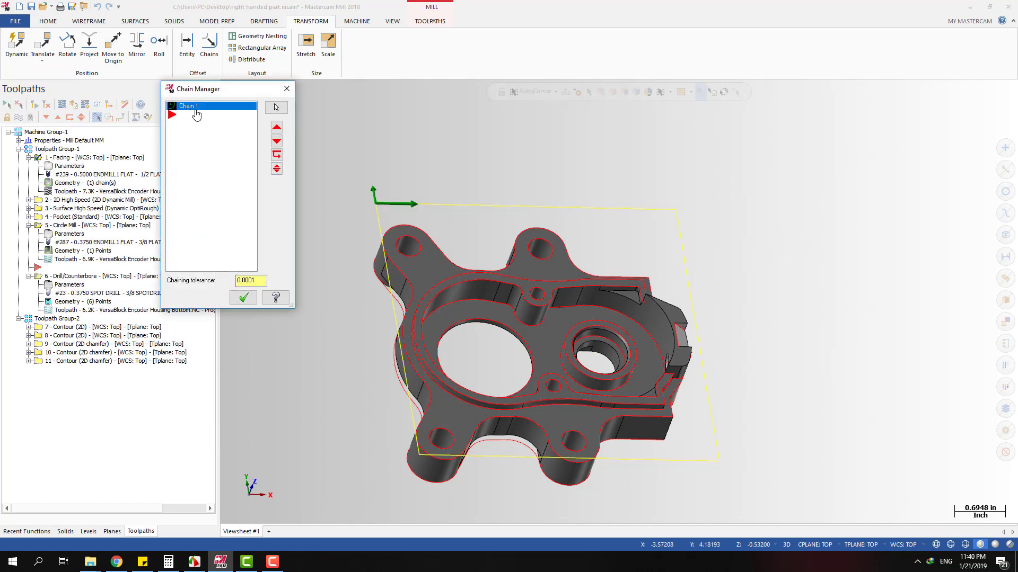
pyautogui.click(286, 88)
# Expand the 2D Dynamic Mill operation's entries and recheck the Facing operation's chain geometry.
pyautogui.click(29, 200)
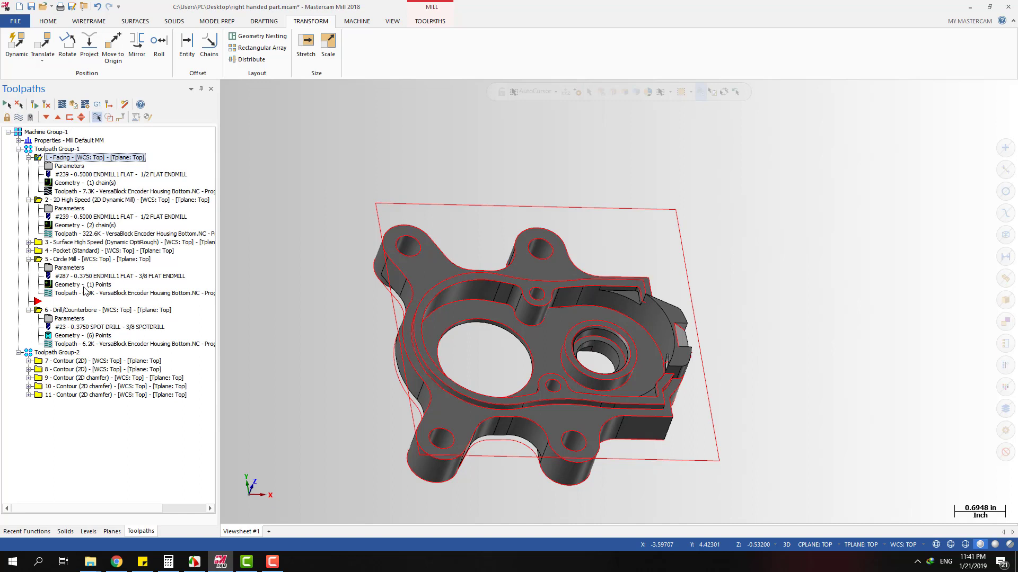
pyautogui.doubleClick(100, 184)
pyautogui.click(189, 107)
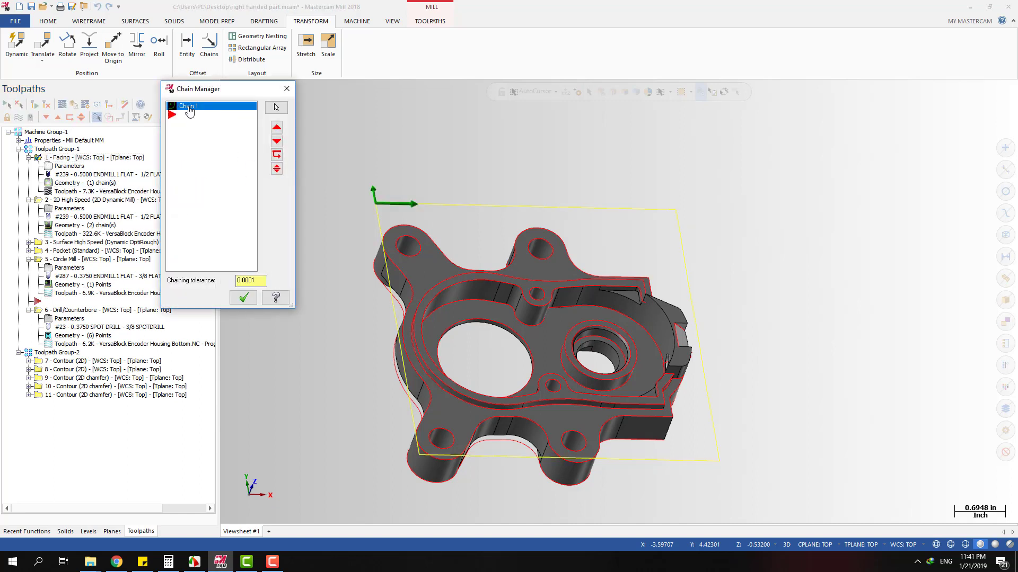
pyautogui.click(287, 88)
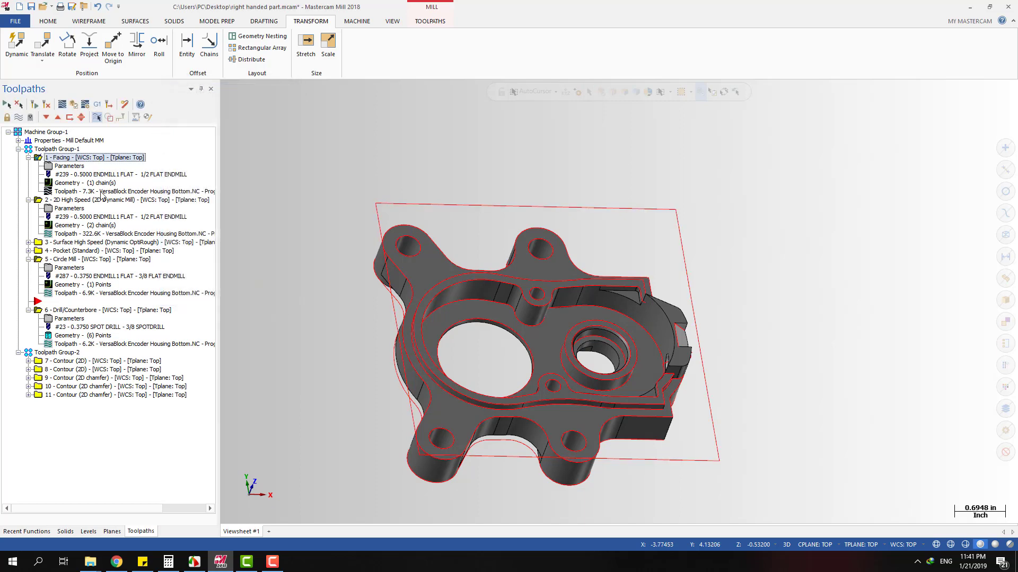
# Review the 2D Dynamic Mill operation's machining and avoidance regions, and collapse the Facing and 2D Dynamic Mill entries.
pyautogui.doubleClick(88, 226)
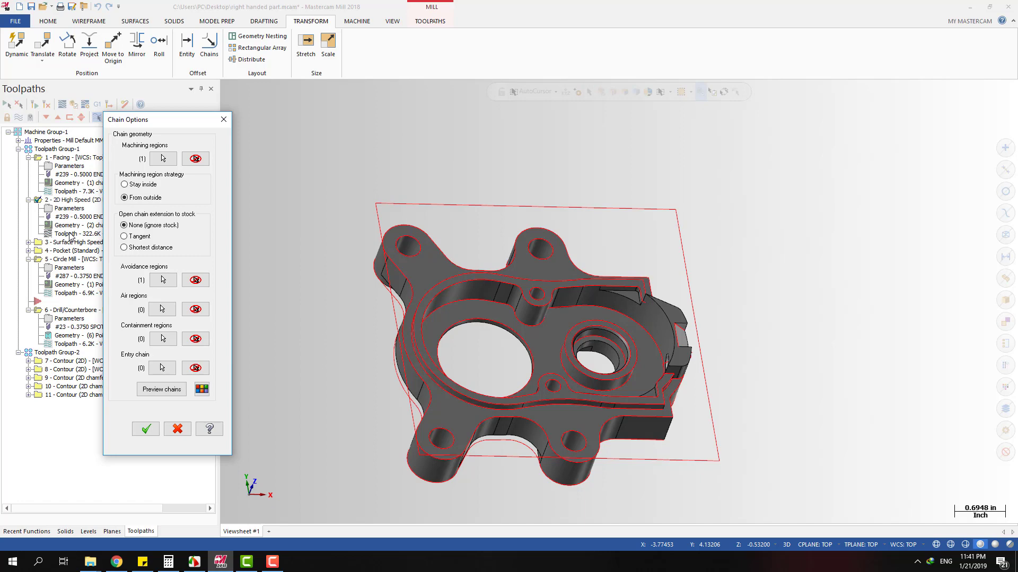
pyautogui.click(224, 119)
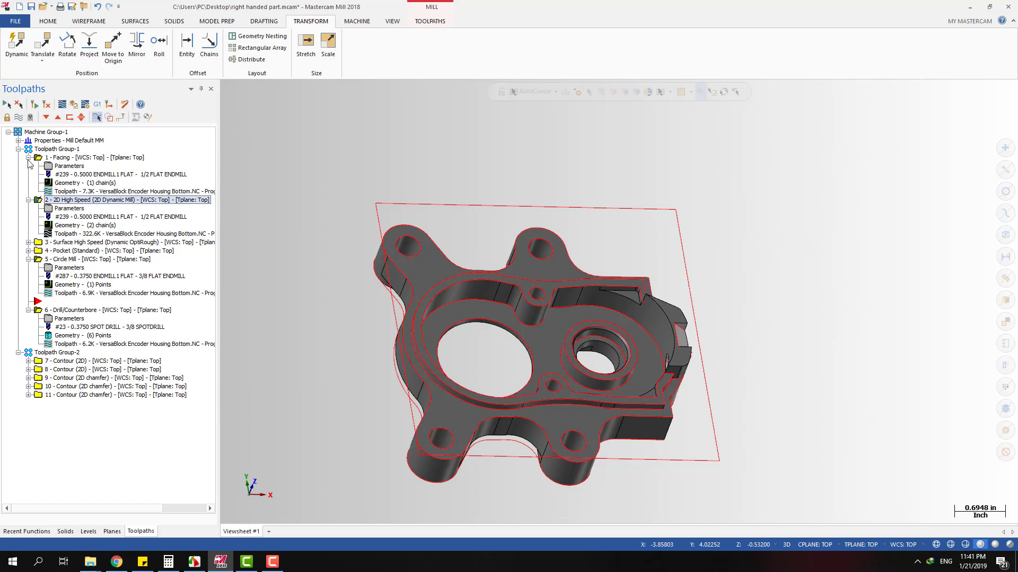
pyautogui.click(28, 157)
pyautogui.click(28, 166)
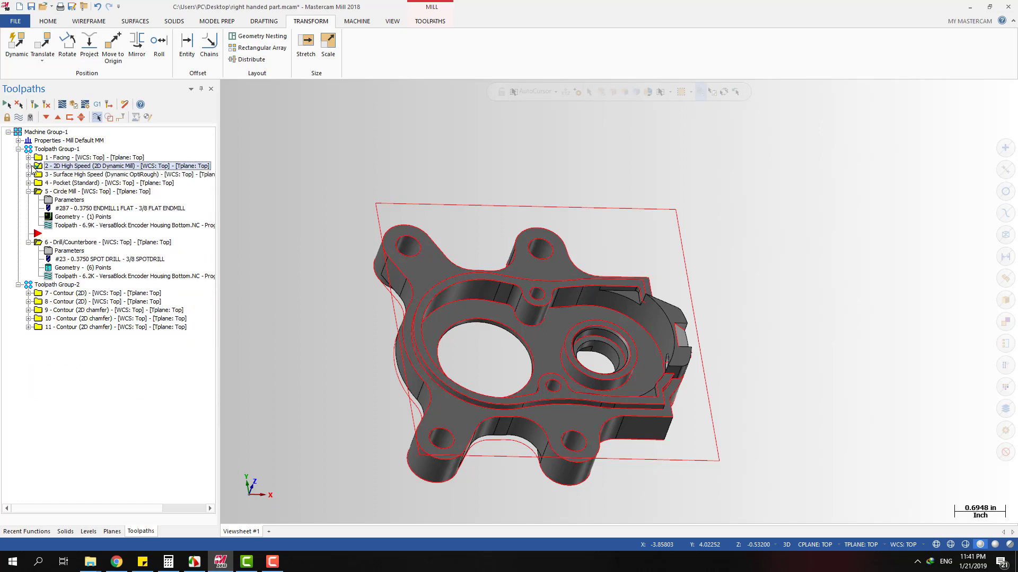
# Expand the 2D Dynamic Mill operation and recheck its machining region chain.
pyautogui.click(69, 191)
pyautogui.click(67, 157)
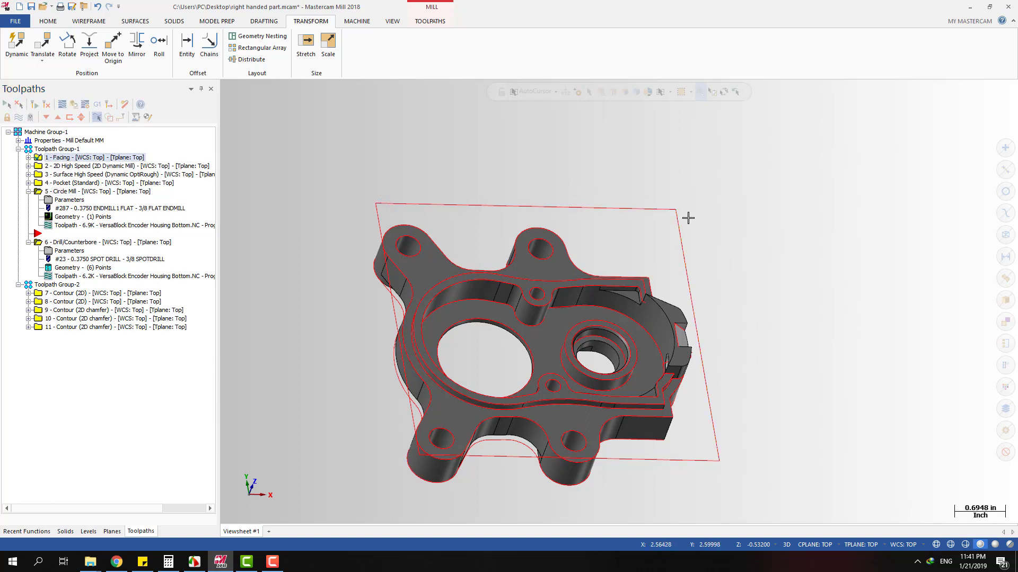
pyautogui.click(69, 166)
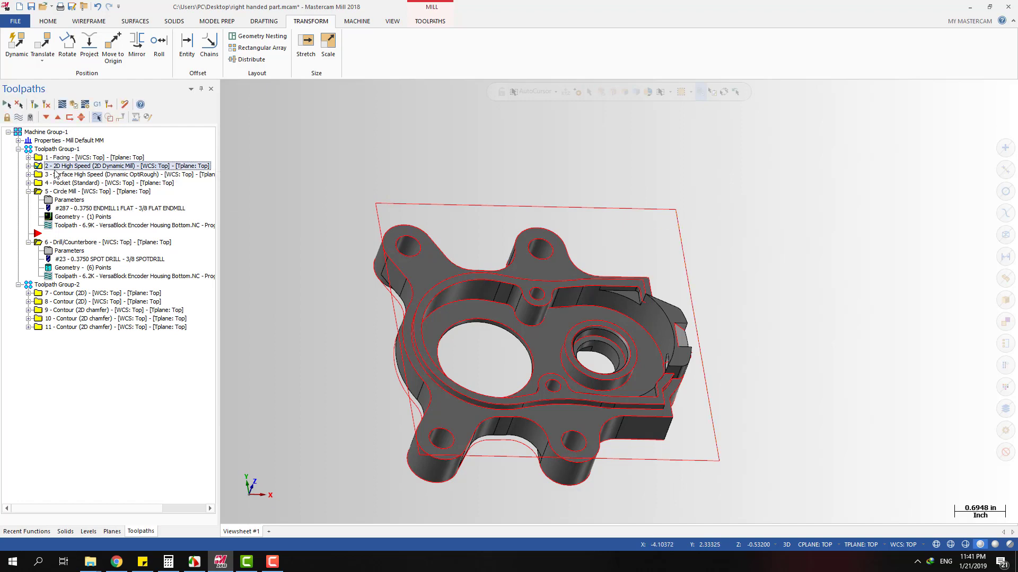
pyautogui.click(28, 165)
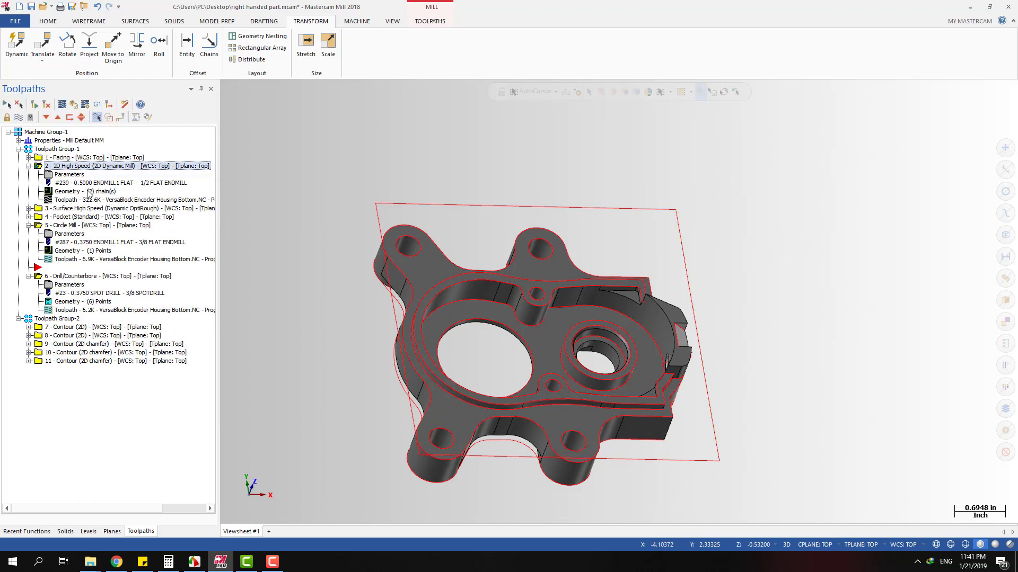
pyautogui.click(89, 193)
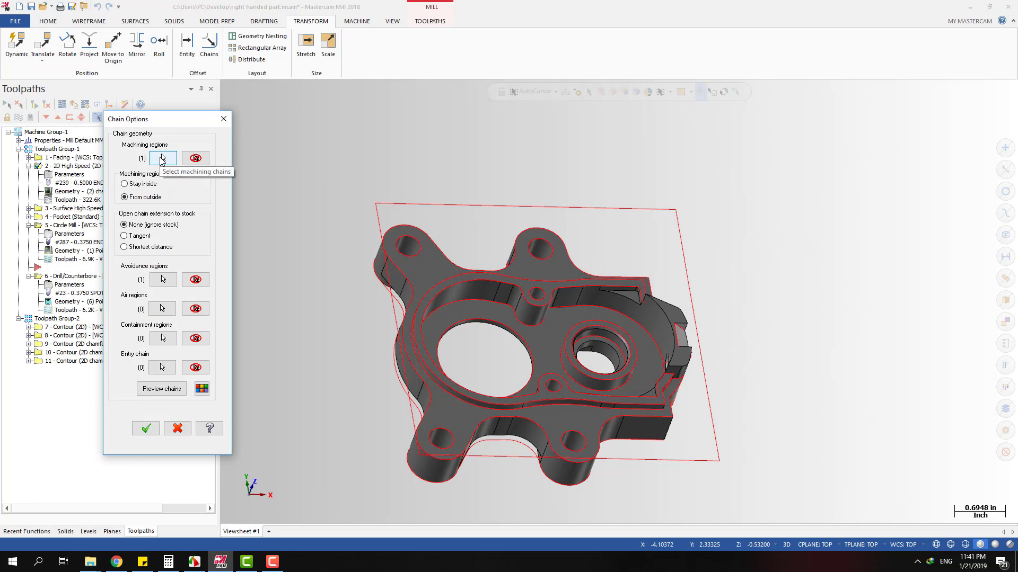
pyautogui.click(162, 159)
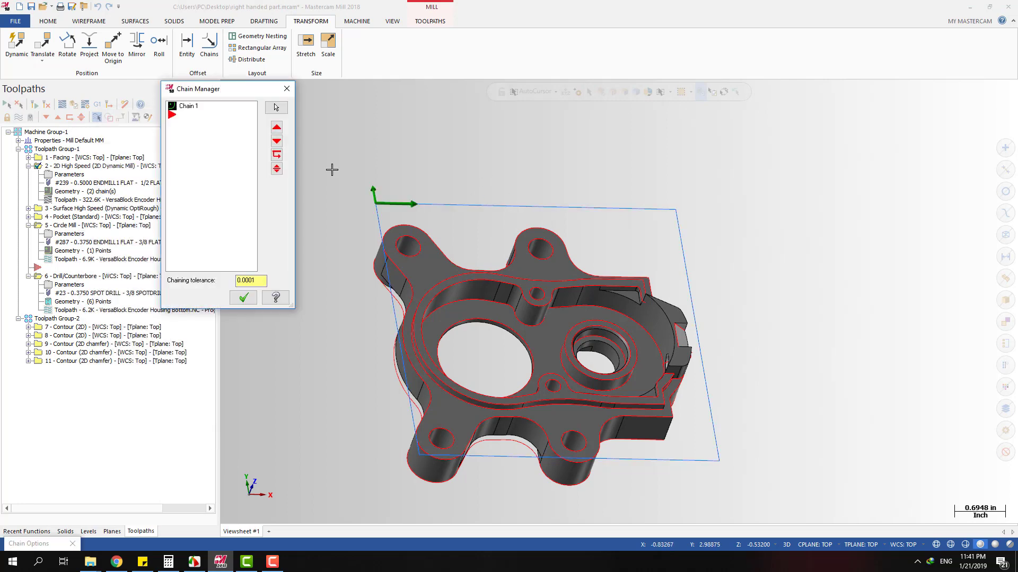
pyautogui.click(200, 115)
pyautogui.press('Return')
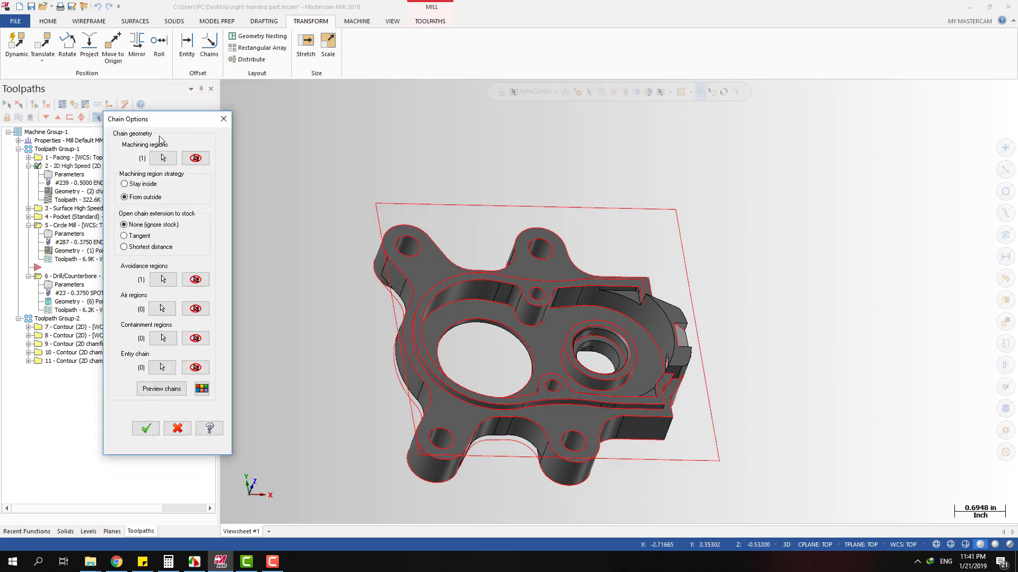
# Highlight the avoidance region chain of the 2D Dynamic Mill operation on the part, and close the chain list.
pyautogui.click(162, 280)
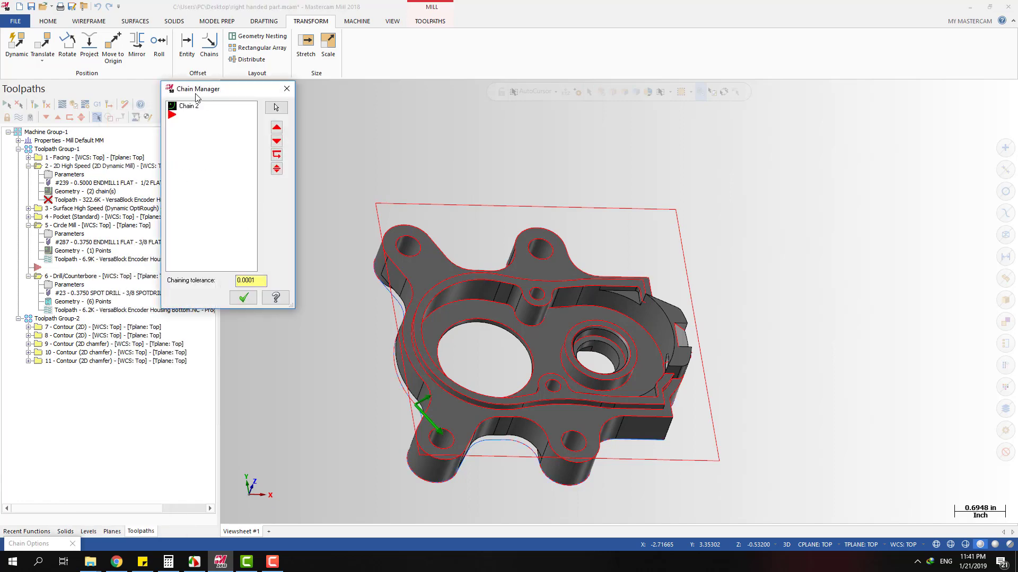
pyautogui.click(187, 109)
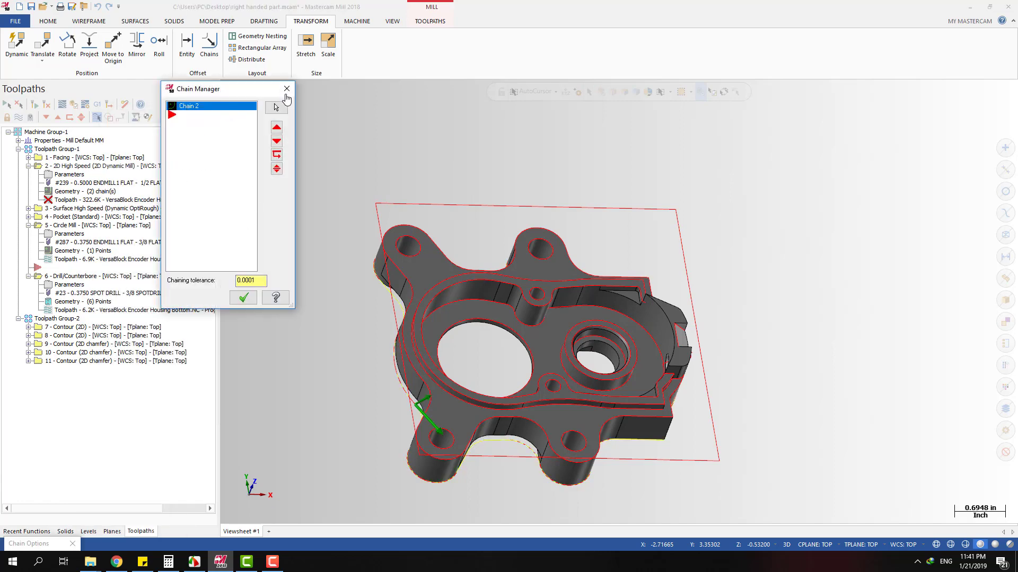
pyautogui.click(287, 90)
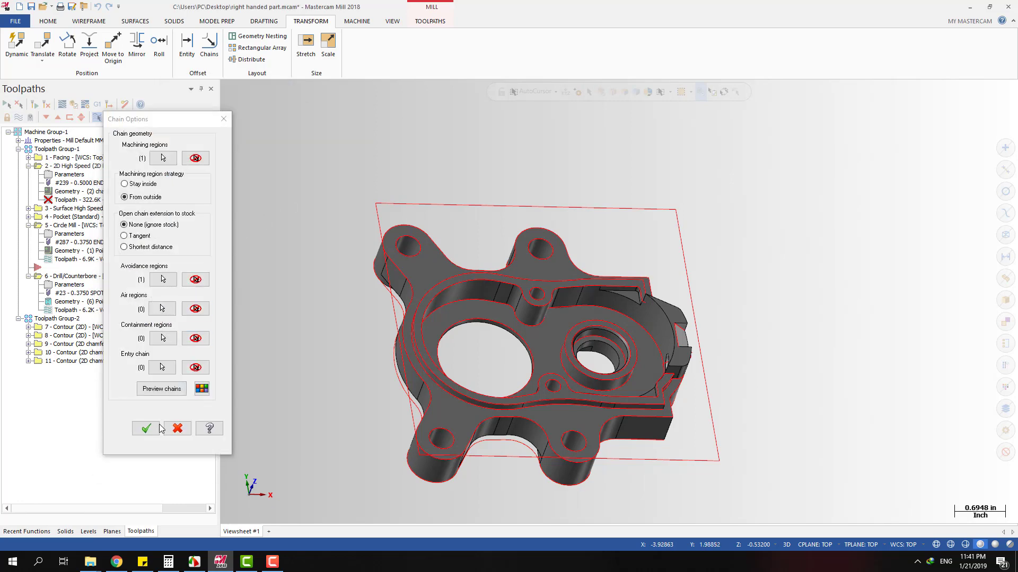
# Accept the 2D Dynamic Mill chain options, regenerate its toolpath and collapse the operation.
pyautogui.click(146, 429)
pyautogui.click(33, 104)
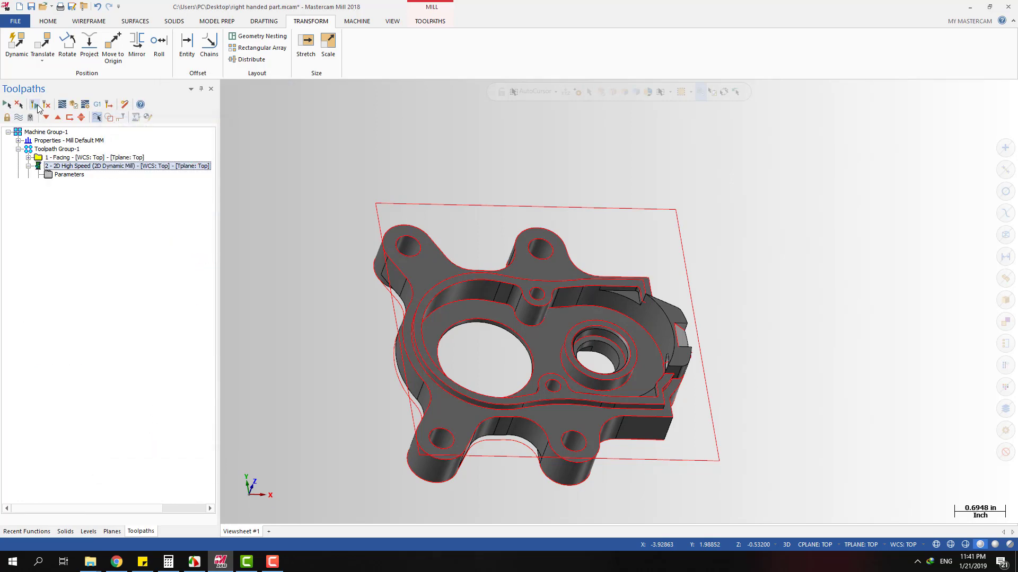
pyautogui.click(28, 166)
# Review the Dynamic OptiRough operation's drive and material geometry entries, then collapse it and expand the Pocket operation.
pyautogui.click(68, 176)
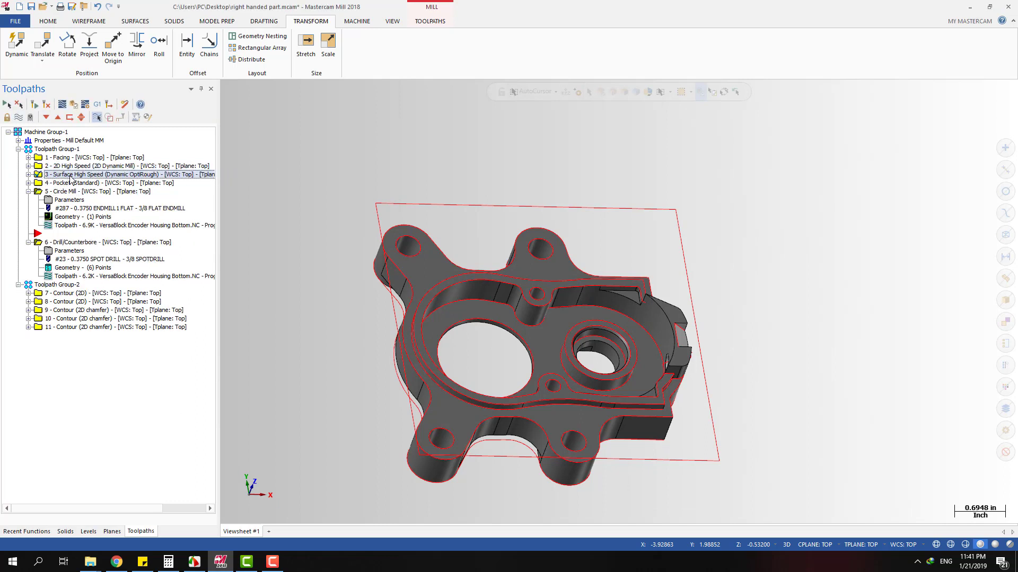
pyautogui.click(28, 175)
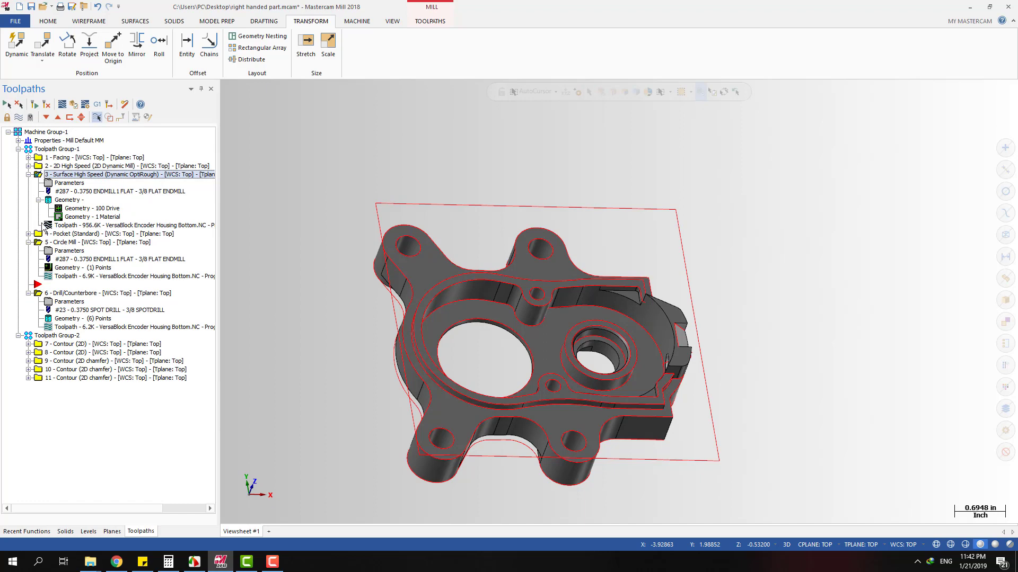
pyautogui.click(50, 237)
pyautogui.click(28, 235)
pyautogui.click(29, 175)
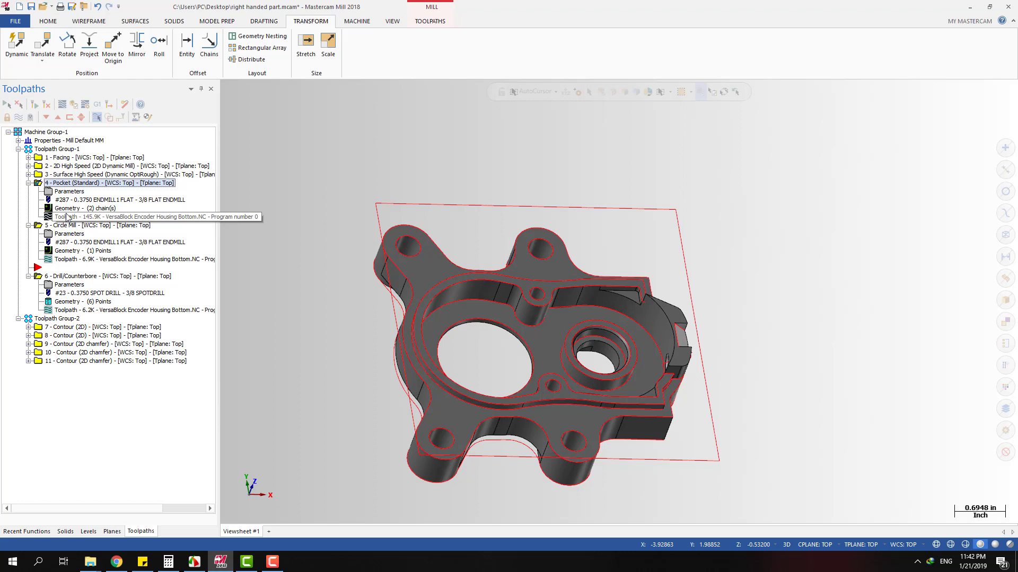
# View both chains used by the Pocket operation, and collapse the Pocket and Circle Mill entries.
pyautogui.click(68, 208)
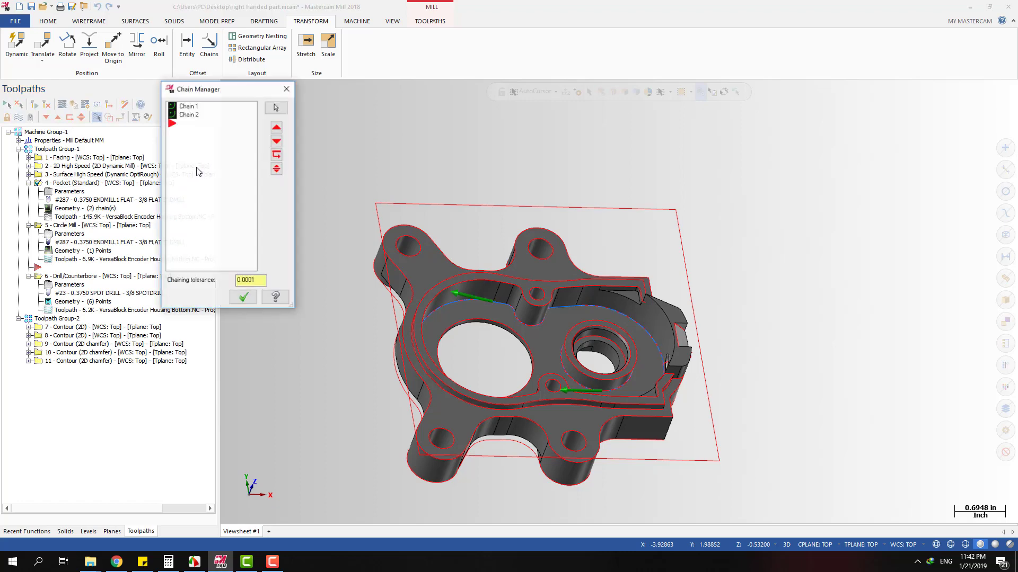
pyautogui.click(188, 115)
pyautogui.click(195, 105)
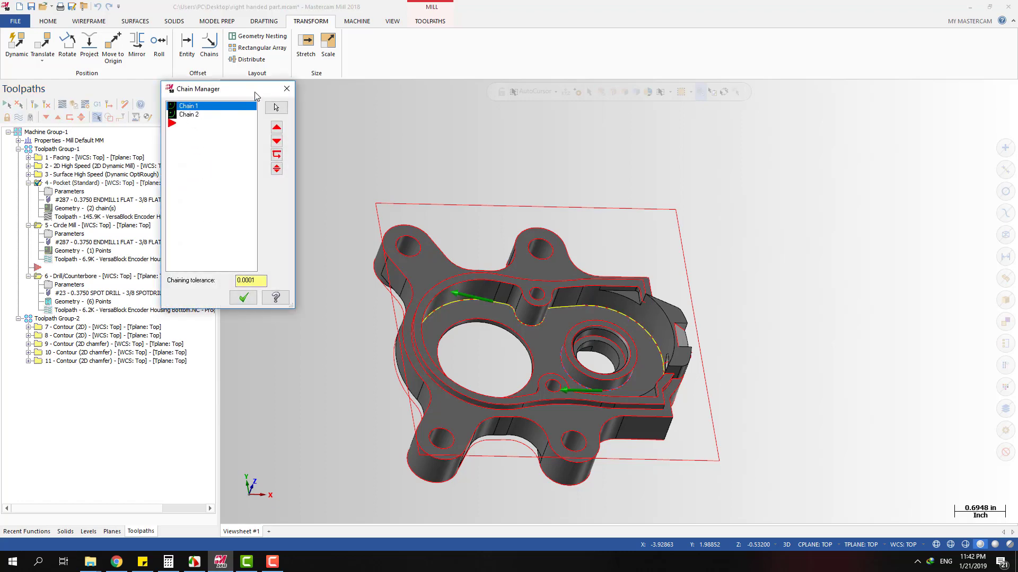
pyautogui.click(287, 88)
pyautogui.click(28, 183)
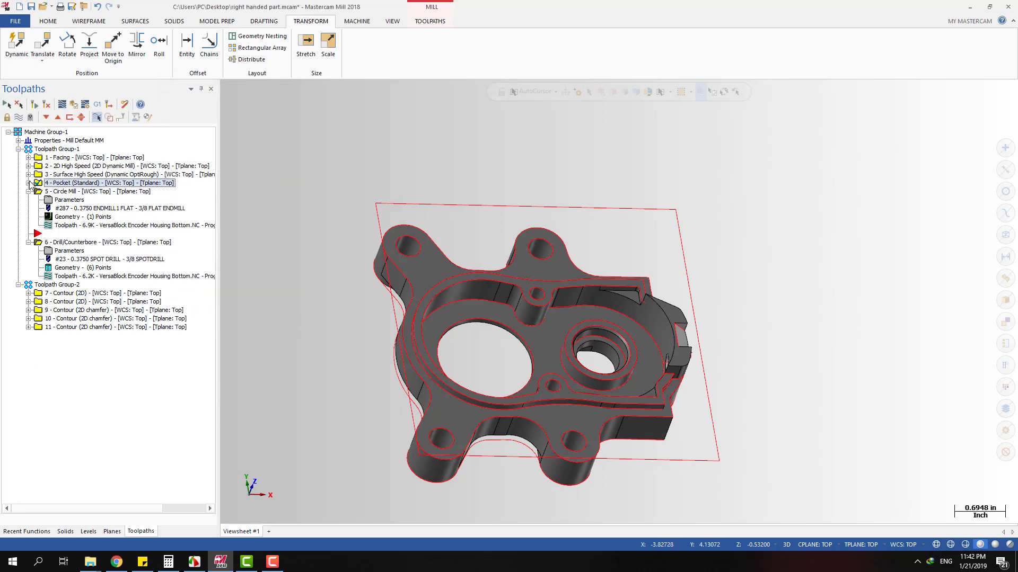
pyautogui.click(29, 192)
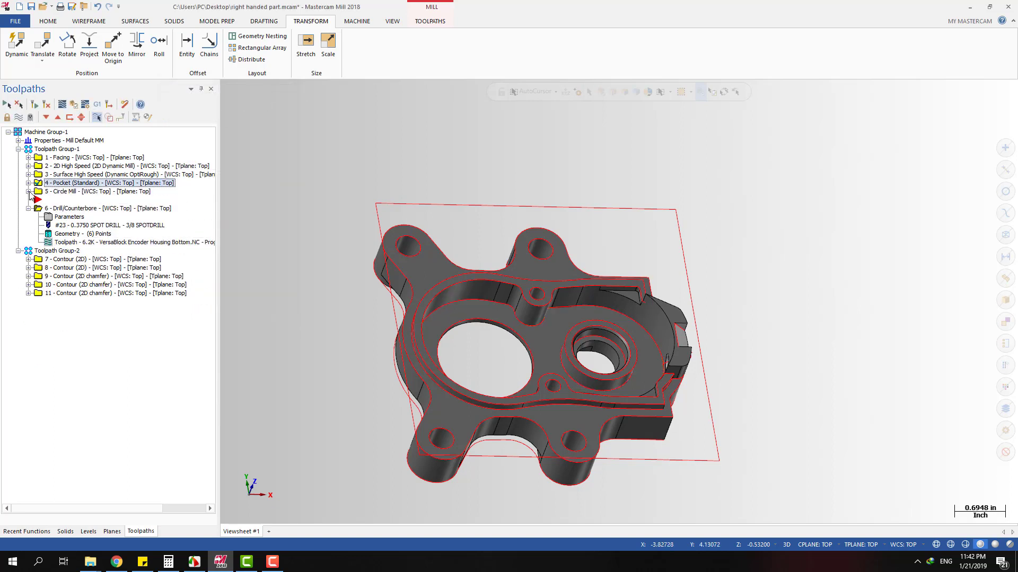
# Select Toolpath Group-2 and expand the entries of its first Contour (2D) operation, number 7.
pyautogui.click(57, 251)
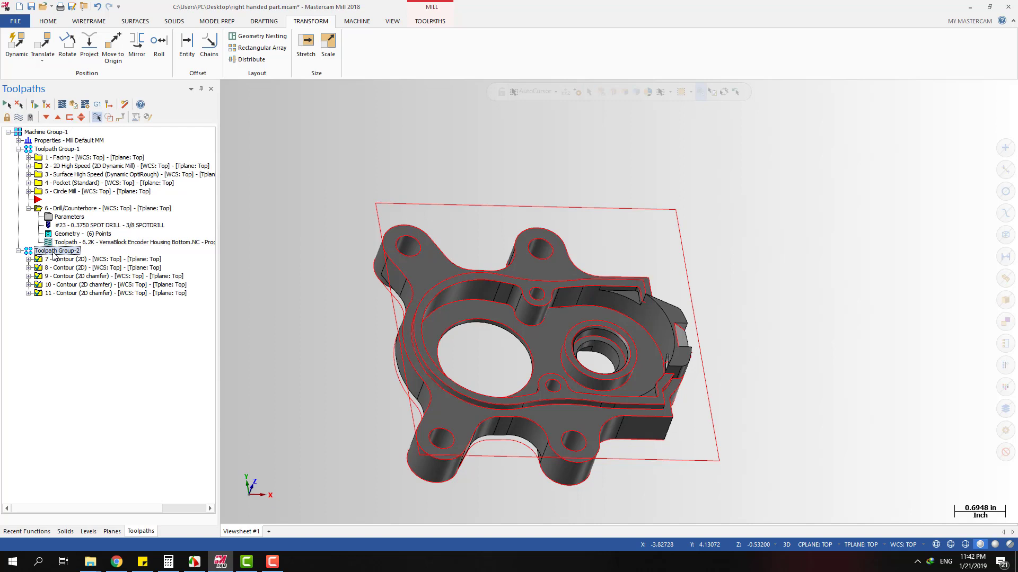
pyautogui.click(29, 260)
pyautogui.click(30, 260)
pyautogui.click(59, 261)
pyautogui.click(28, 260)
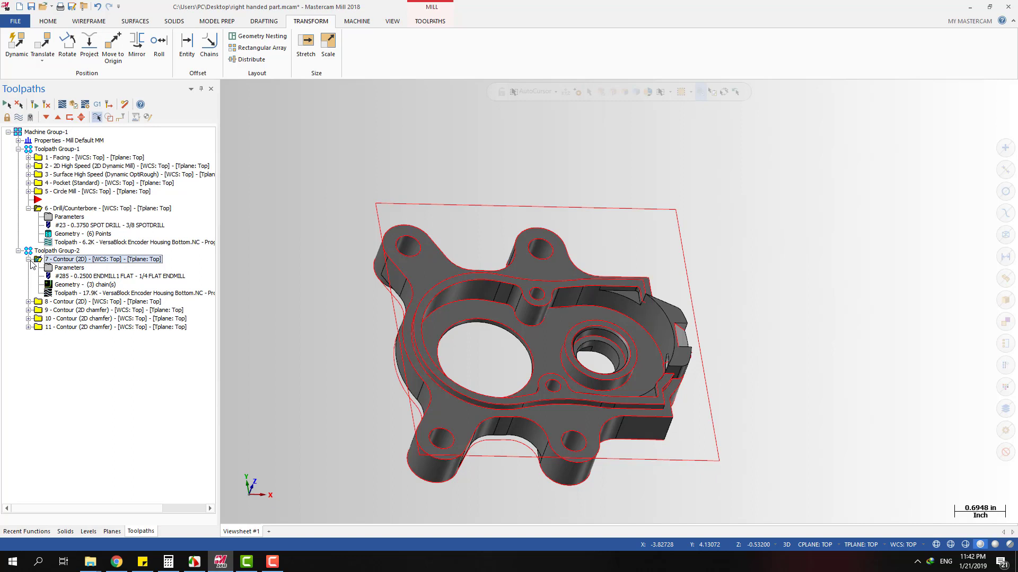
# Highlight Chain 1 and Chain 3 of Contour operation 7 on the part, and close the chain list.
pyautogui.click(83, 286)
pyautogui.press('Return')
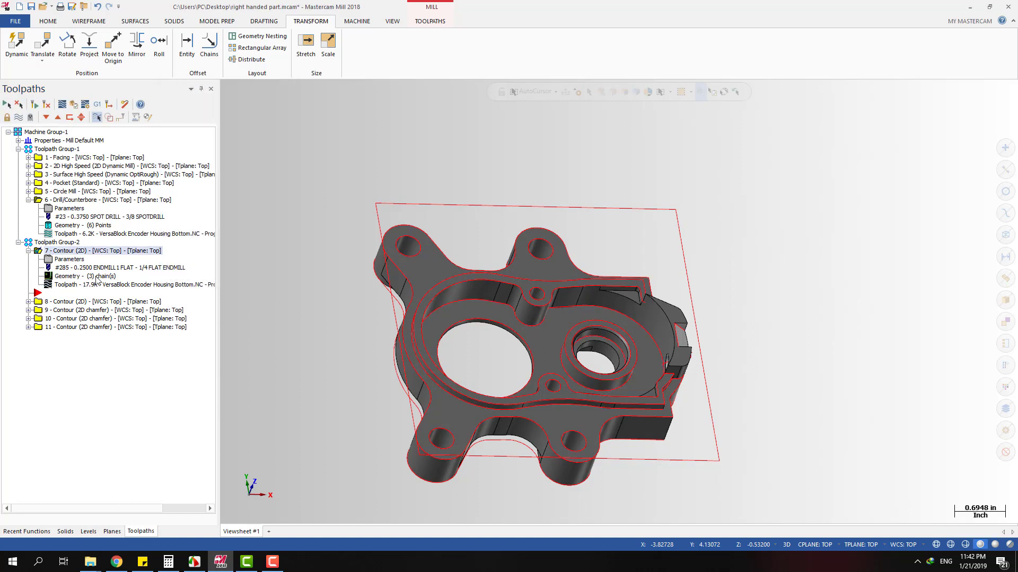
pyautogui.click(97, 279)
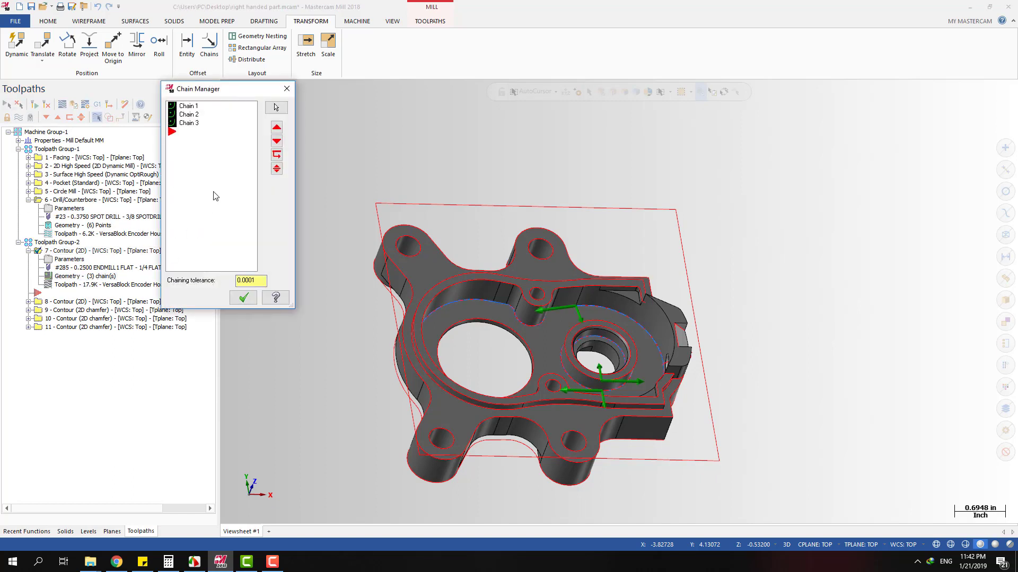
pyautogui.click(192, 107)
pyautogui.click(197, 123)
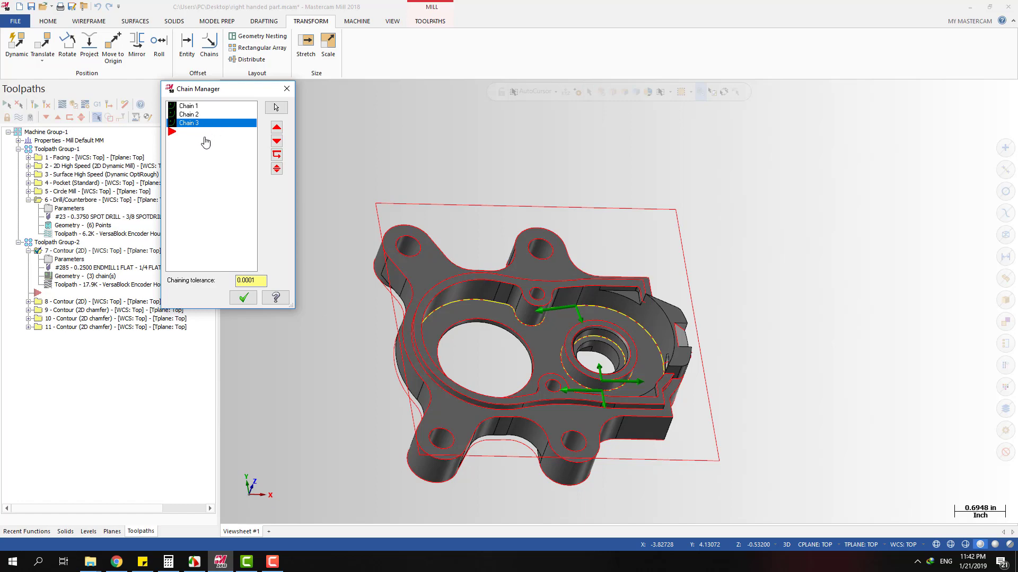
pyautogui.press('Escape')
# Recheck Chain 1 and Chain 3 of Contour operation 7, switch to the Top view and close the chain list.
pyautogui.click(85, 278)
pyautogui.click(188, 106)
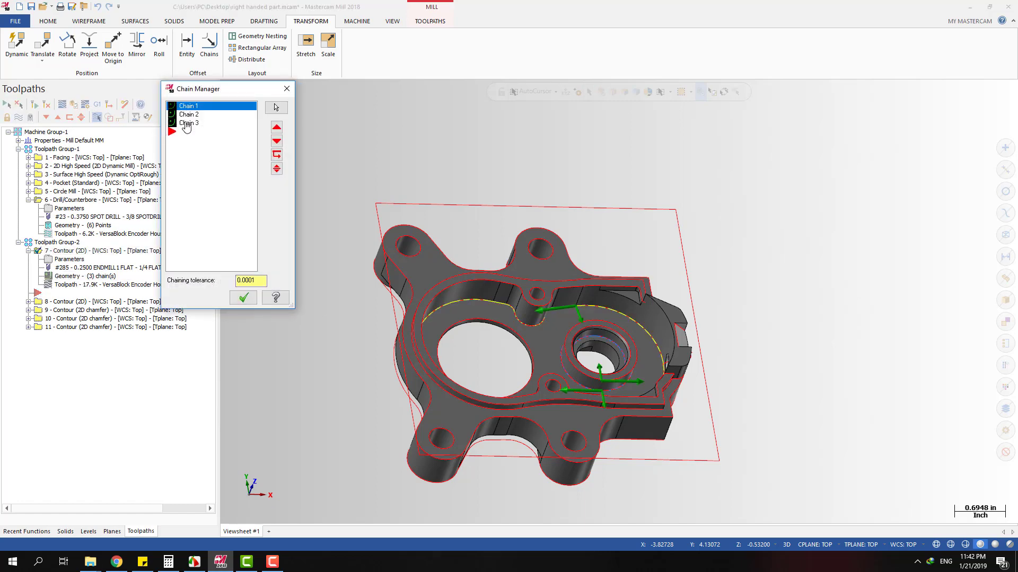
pyautogui.click(190, 123)
pyautogui.hotkey('alt', '1')
pyautogui.press('Escape')
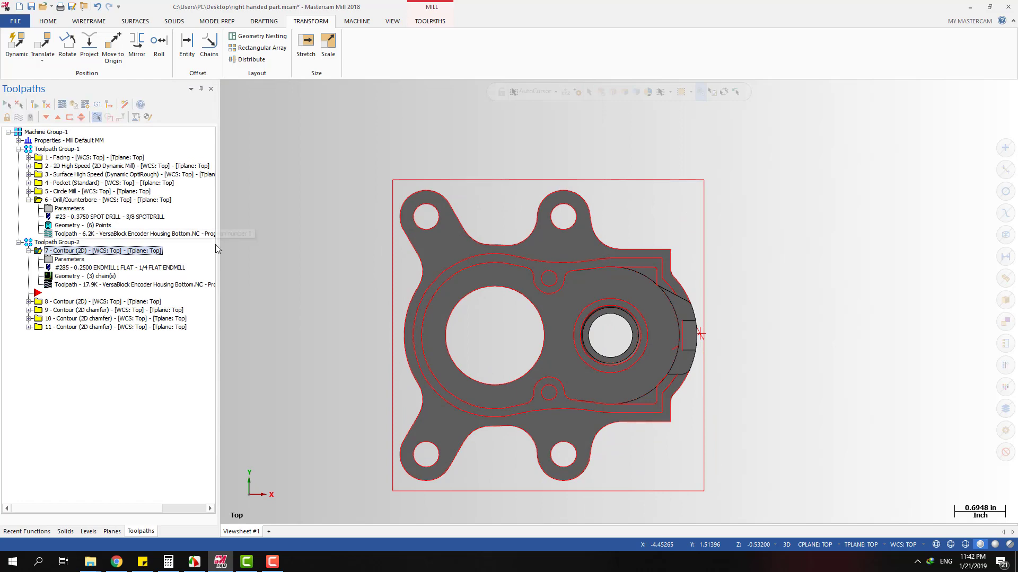
# Backplot the toolpath of Contour operation 7, inspect it from the top and at an angle, and close the backplot.
pyautogui.moveTo(311, 252); pyautogui.dragTo(364, 198, button='middle')
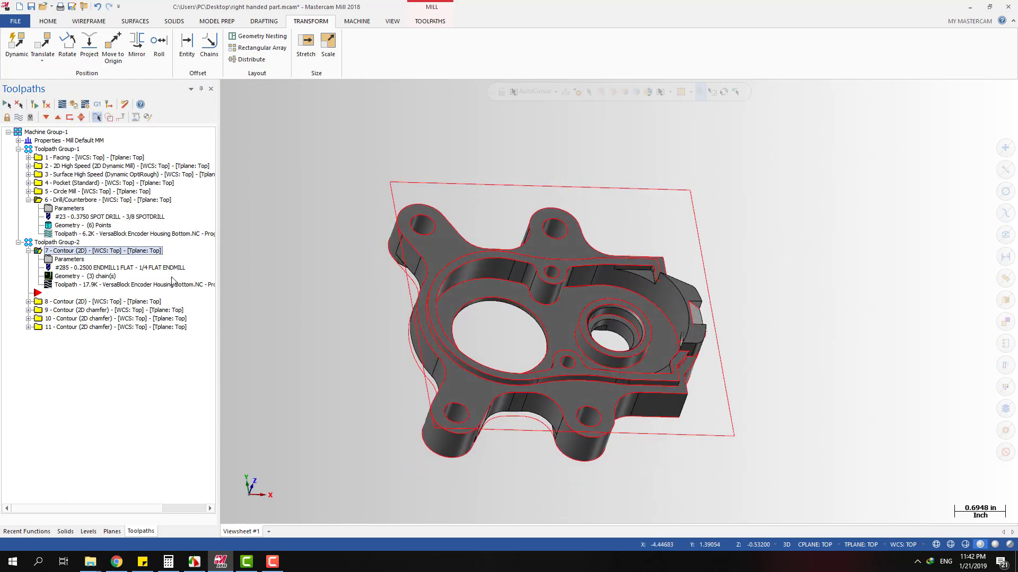
pyautogui.click(62, 104)
pyautogui.moveTo(393, 93); pyautogui.dragTo(841, 103)
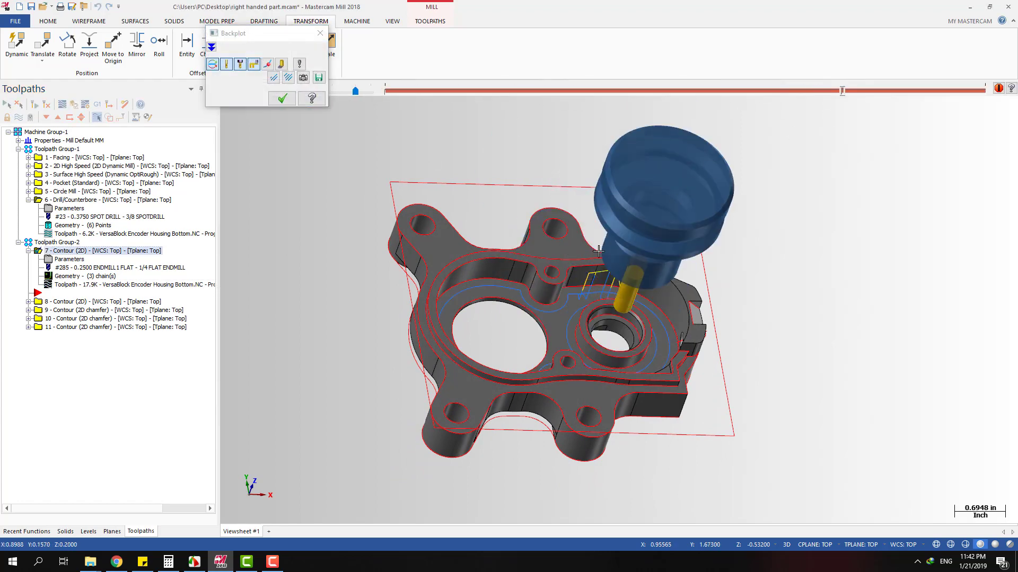
pyautogui.hotkey('alt', '1')
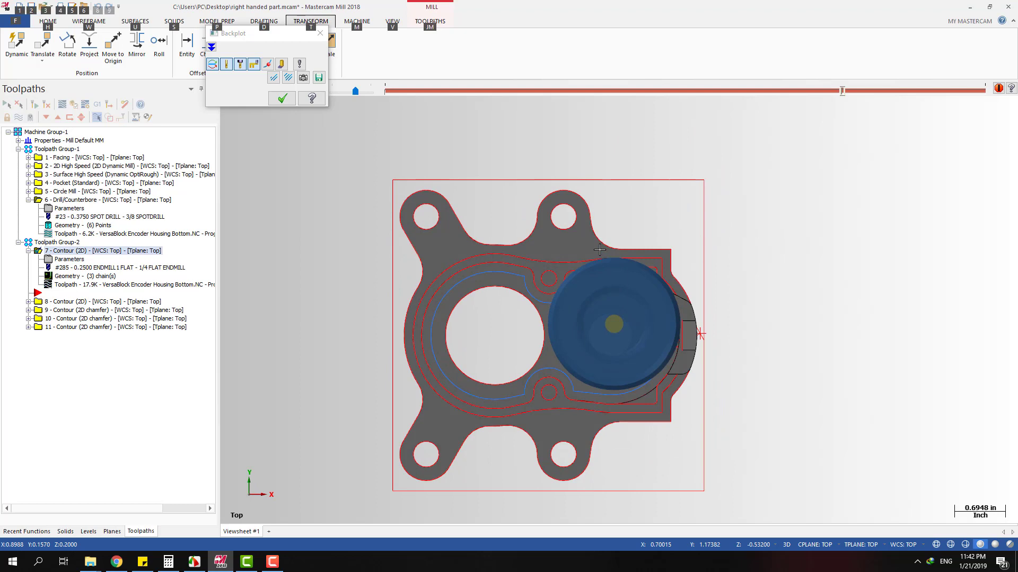
pyautogui.moveTo(599, 253); pyautogui.dragTo(592, 316, button='middle')
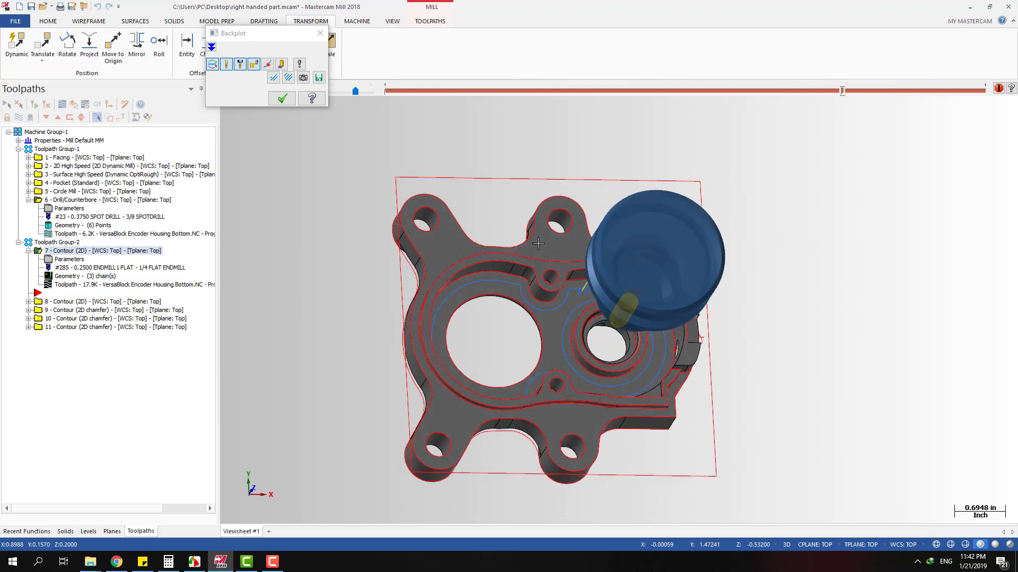
pyautogui.press('Escape')
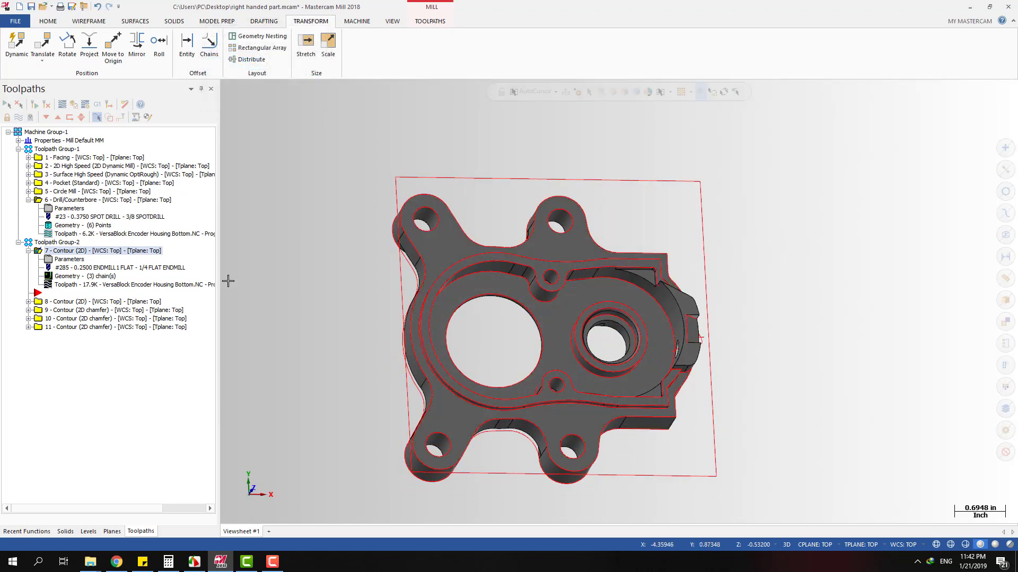
# Return to the Top view, collapse Contour operation 7, and move the insert arrow below operation 11 in Toolpath Group-2.
pyautogui.hotkey('alt', '1')
pyautogui.press('alt')
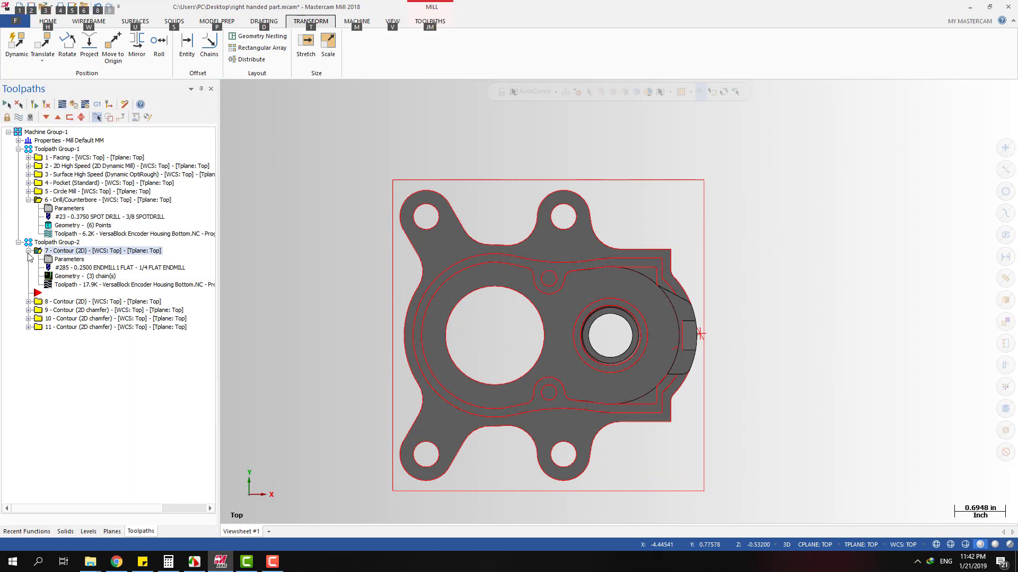
pyautogui.click(28, 252)
pyautogui.moveTo(37, 259); pyautogui.dragTo(38, 295)
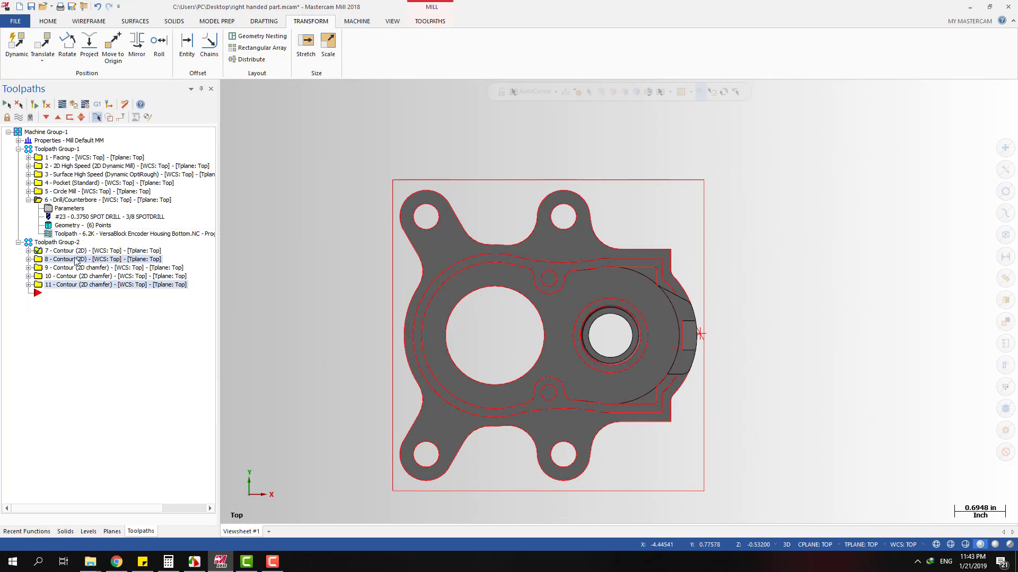
pyautogui.click(58, 243)
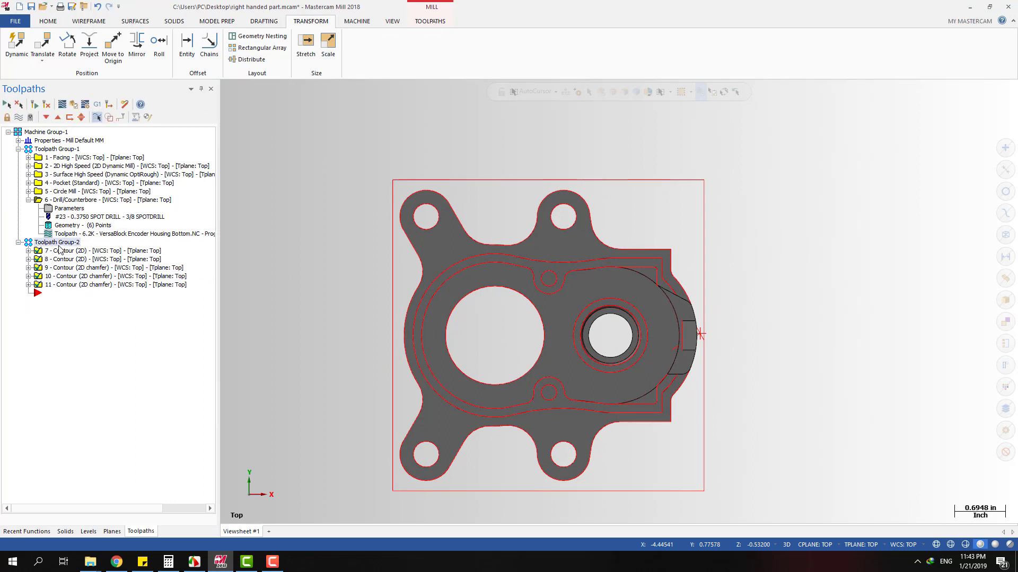
# Expand Contour operation 8 and examine its Chain 4 around the large bore in a closer angled view.
pyautogui.click(53, 259)
pyautogui.click(28, 260)
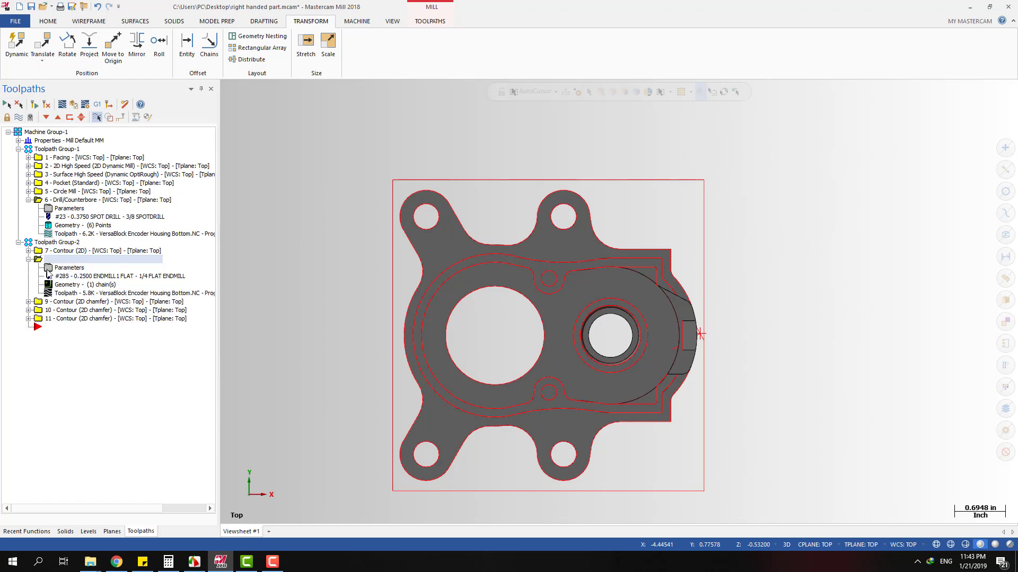
pyautogui.click(85, 284)
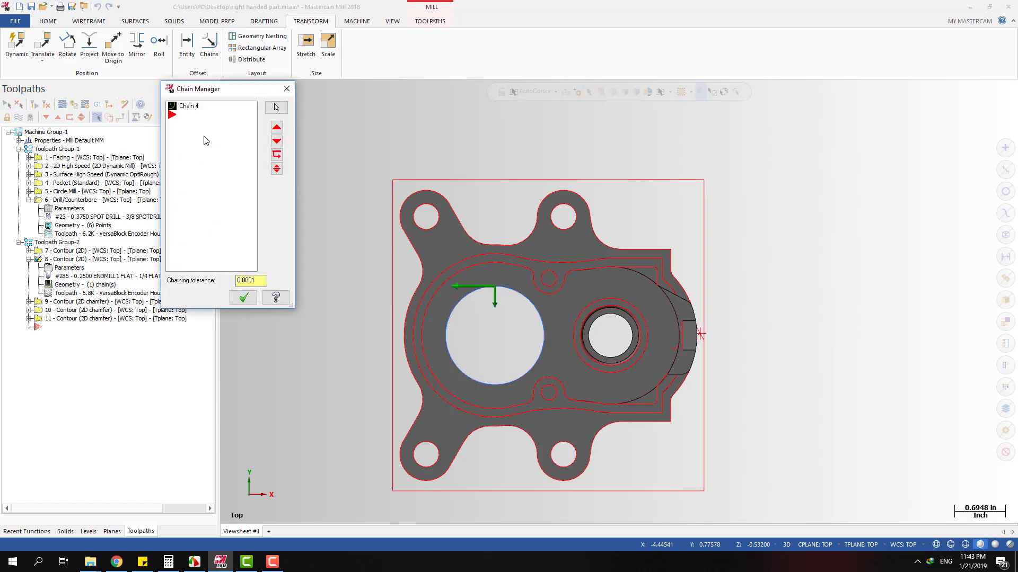
pyautogui.click(193, 107)
pyautogui.moveTo(451, 251); pyautogui.dragTo(480, 224, button='middle')
pyautogui.scroll(2, 499, 283)
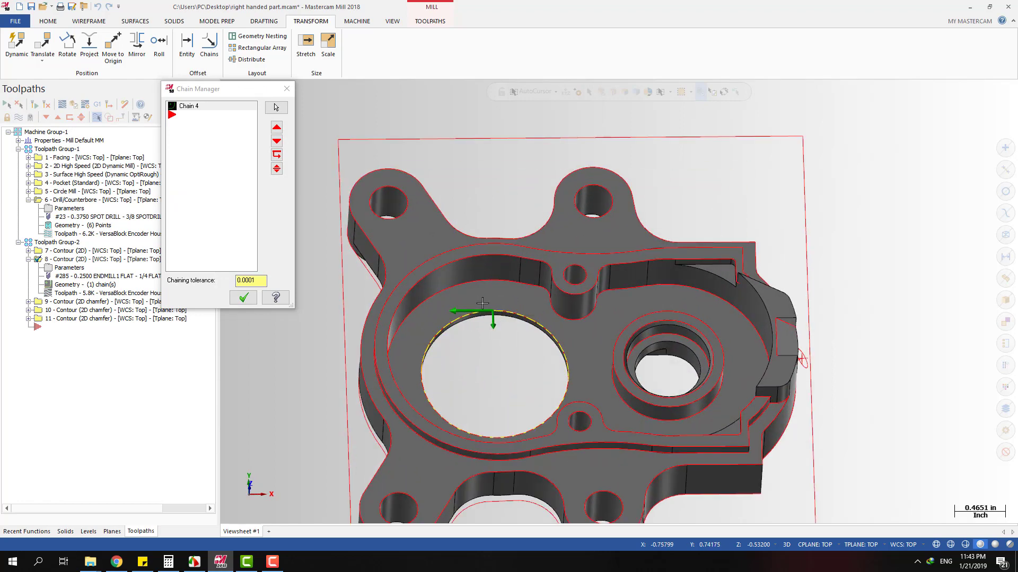
# Return to the Top view, close the chain list of Contour operation 8, and collapse that operation.
pyautogui.hotkey('alt', '1')
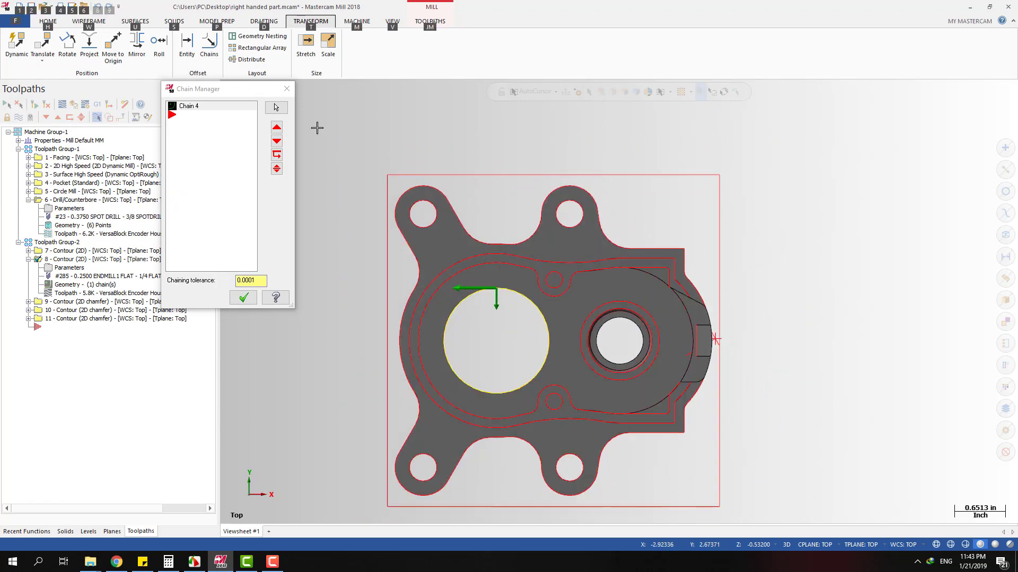
pyautogui.click(286, 89)
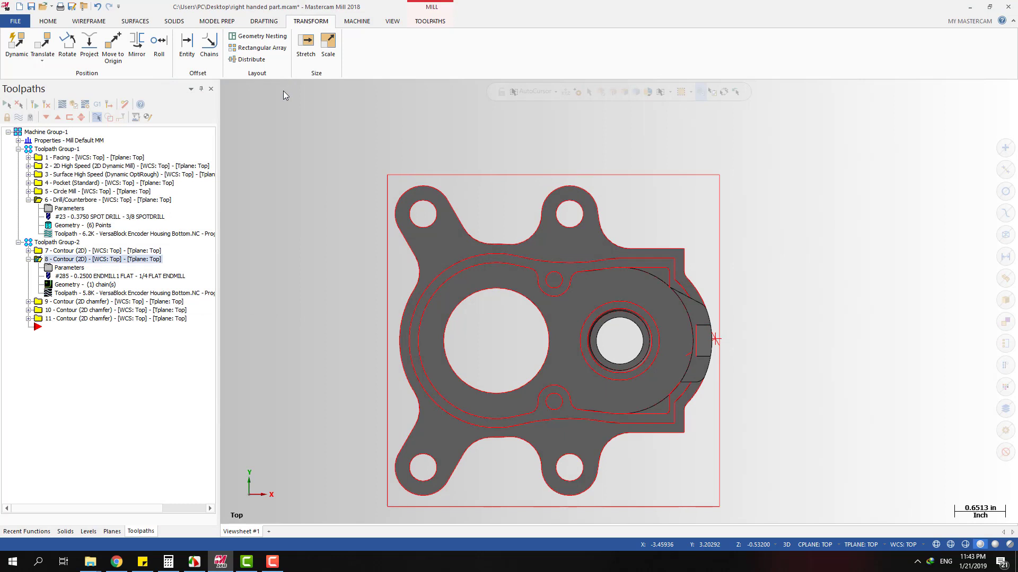
pyautogui.click(29, 259)
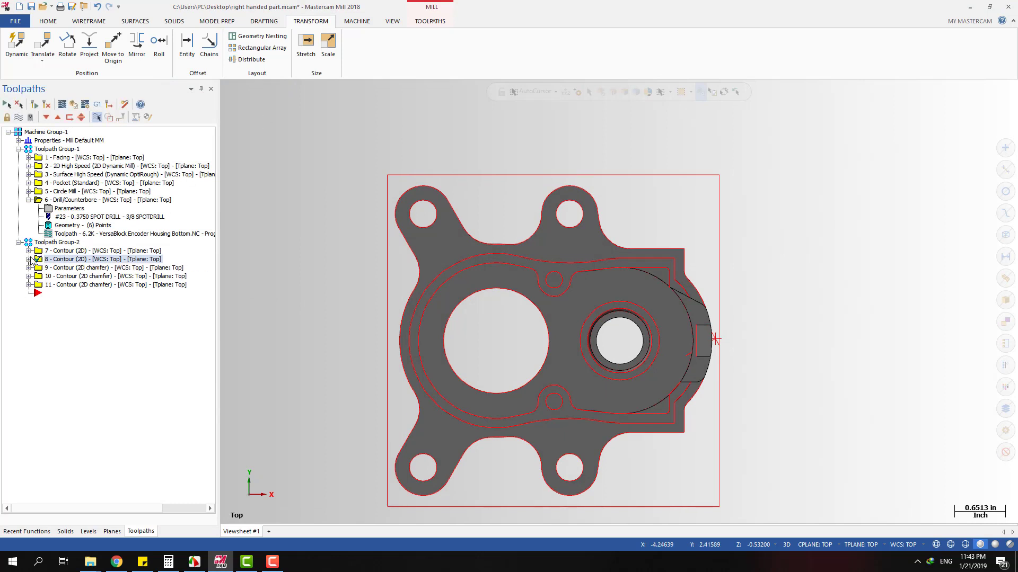
# Window-select the whole part with its wireframe, check the level list, and return to the list of toolpath operations.
pyautogui.scroll(-2, 340, 212)
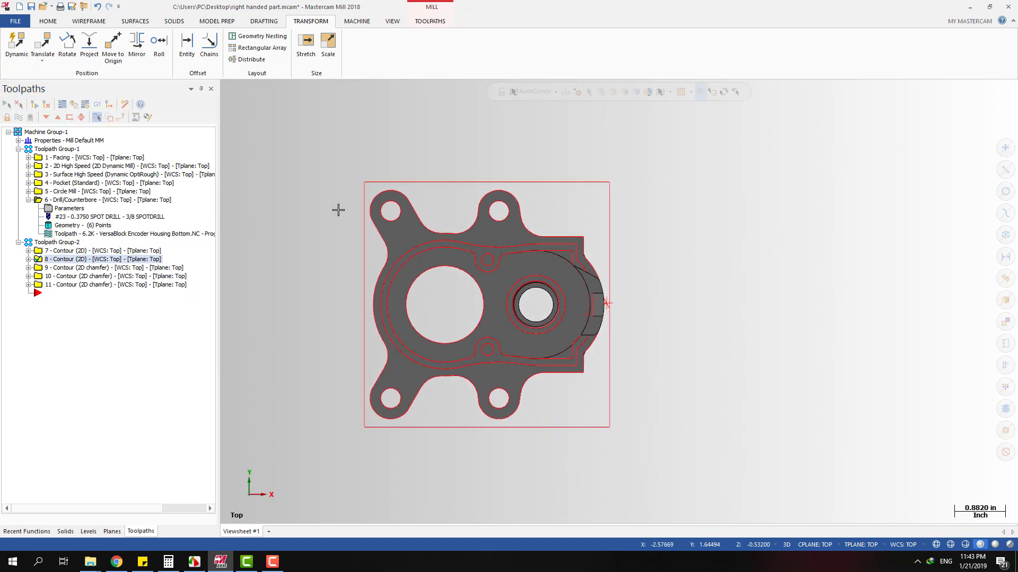
pyautogui.scroll(1, 321, 295)
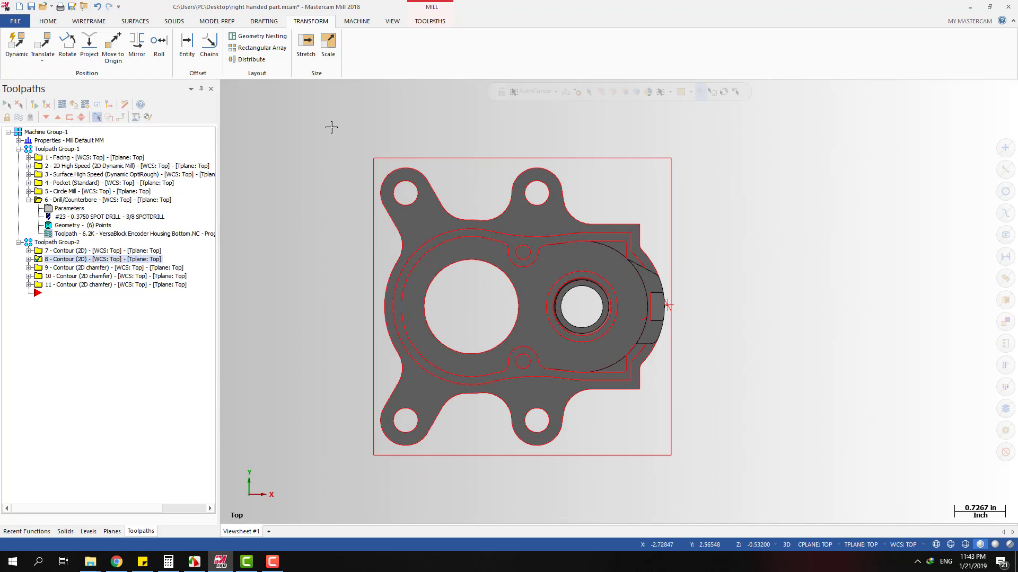
pyautogui.scroll(-1, 331, 127)
pyautogui.moveTo(289, 97); pyautogui.dragTo(696, 441)
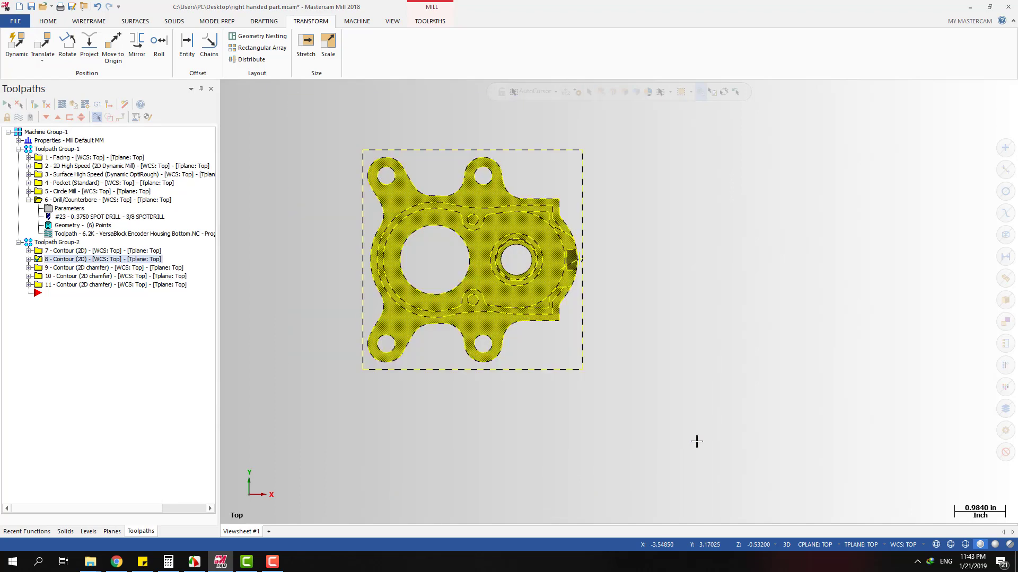
pyautogui.click(112, 531)
pyautogui.click(140, 531)
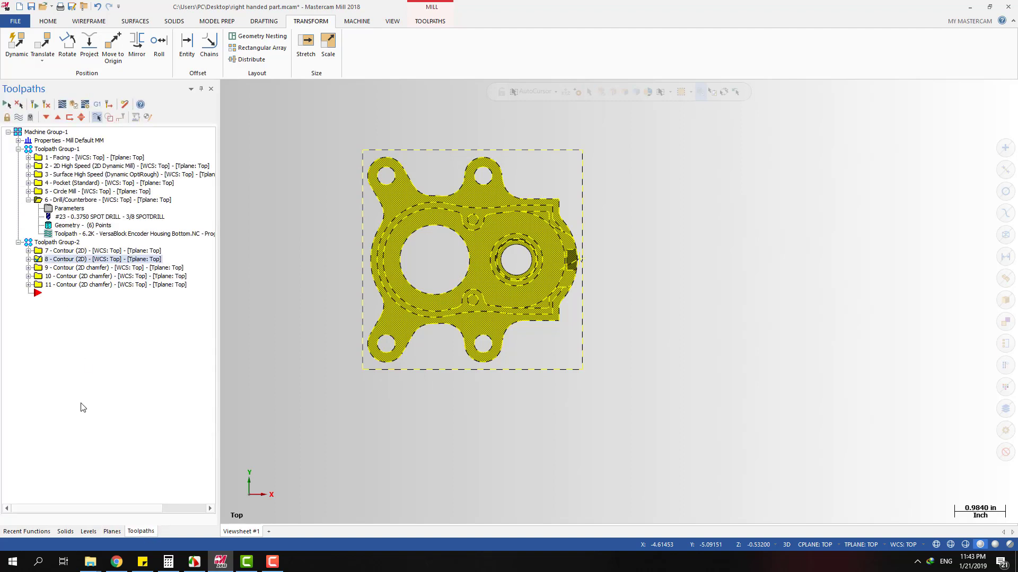
pyautogui.click(89, 531)
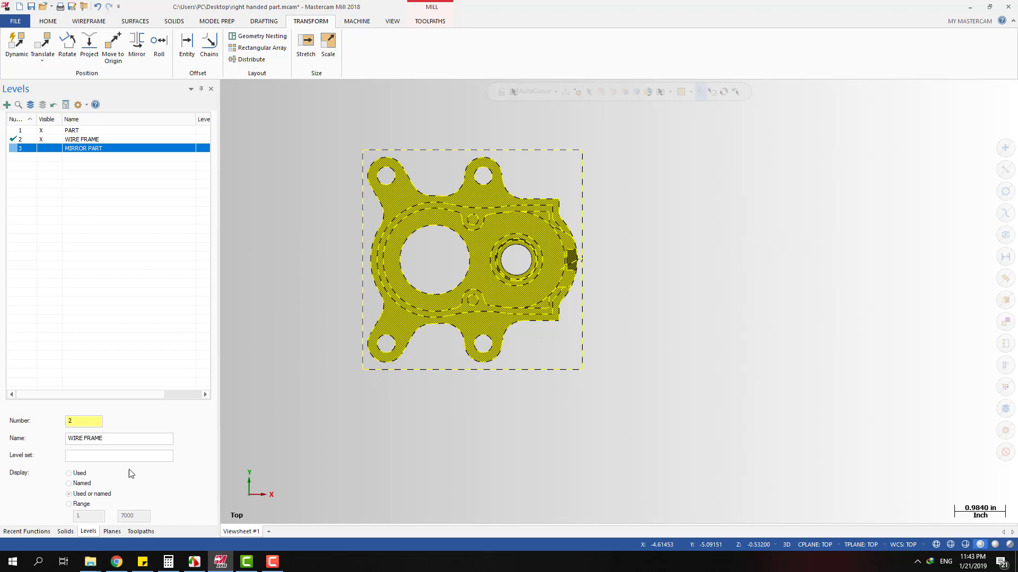
pyautogui.click(141, 532)
pyautogui.scroll(-2, 577, 375)
pyautogui.scroll(2, 521, 223)
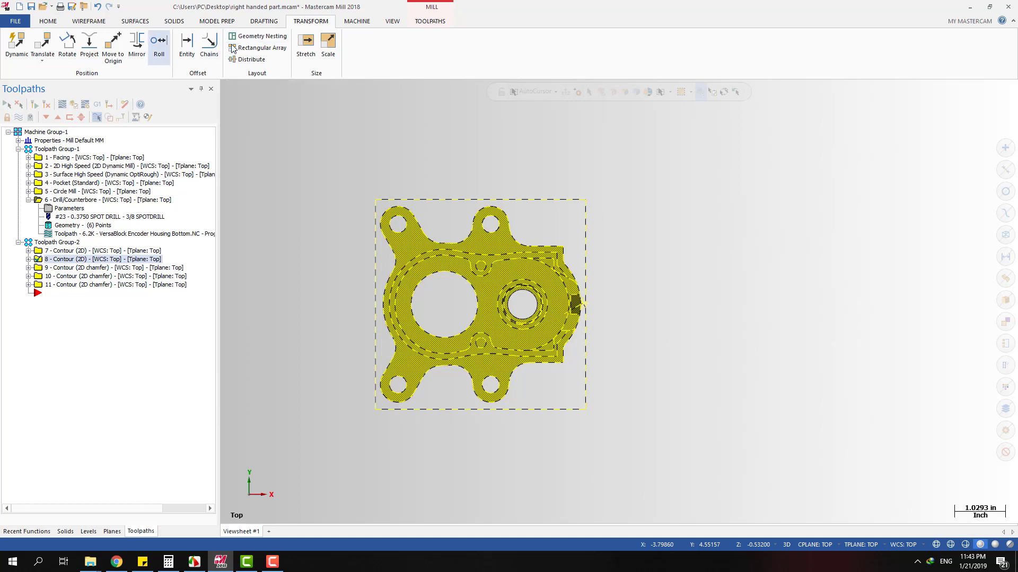
# Mirror the selected geometry across the Y axis at 0.0000 with the Move method.
pyautogui.click(136, 40)
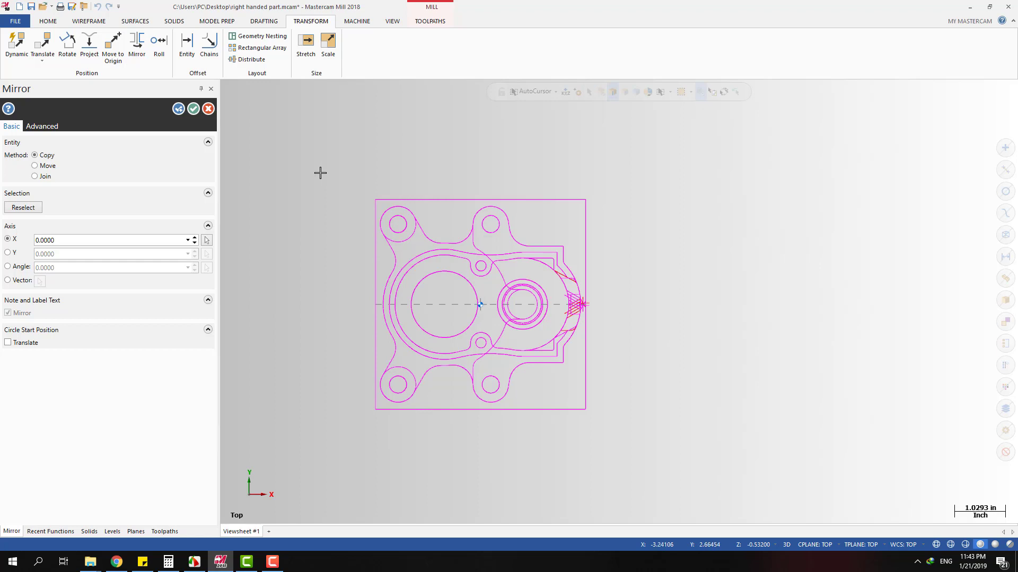
pyautogui.click(12, 253)
pyautogui.click(14, 239)
pyautogui.click(14, 254)
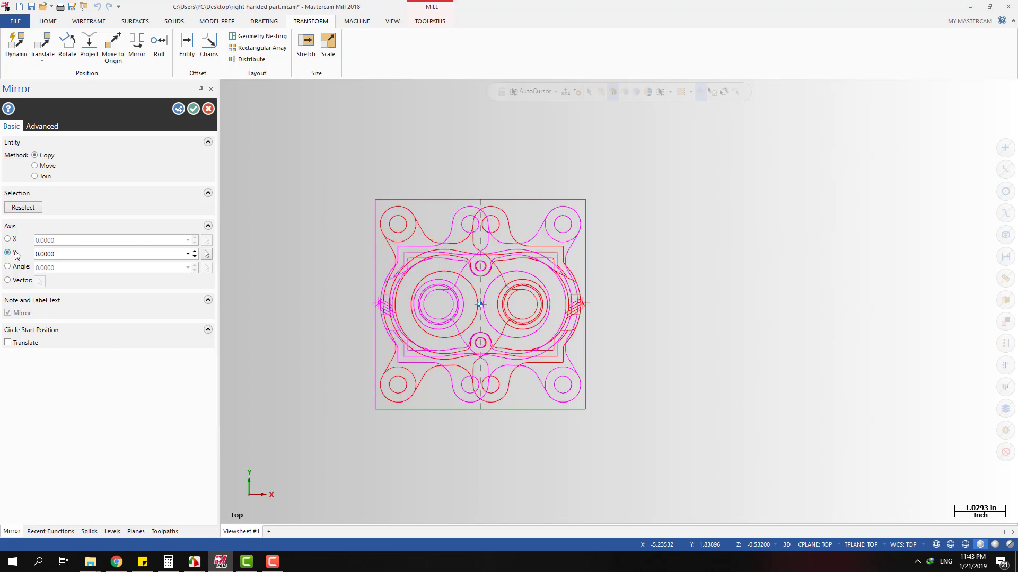
pyautogui.click(35, 165)
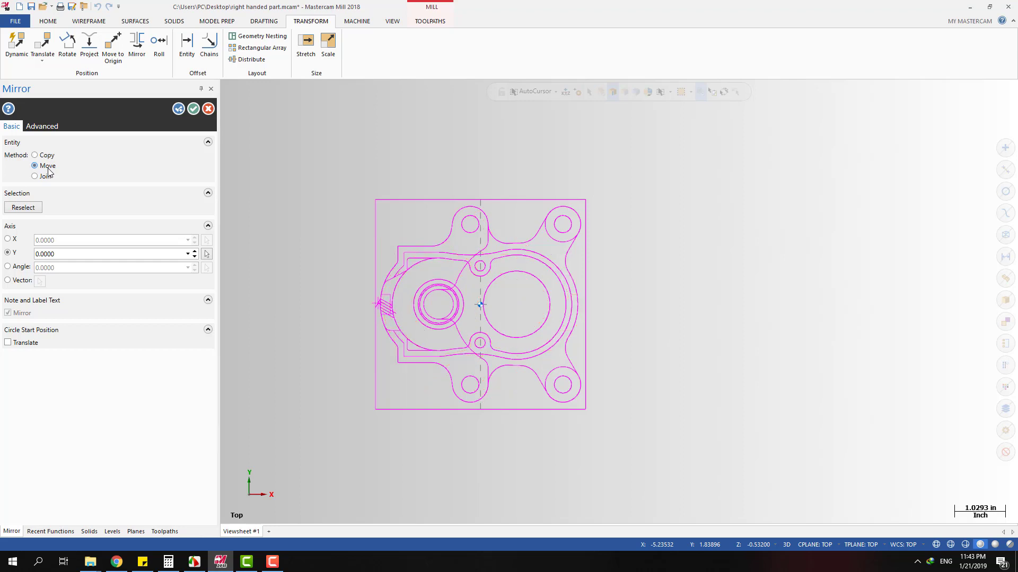
pyautogui.click(194, 108)
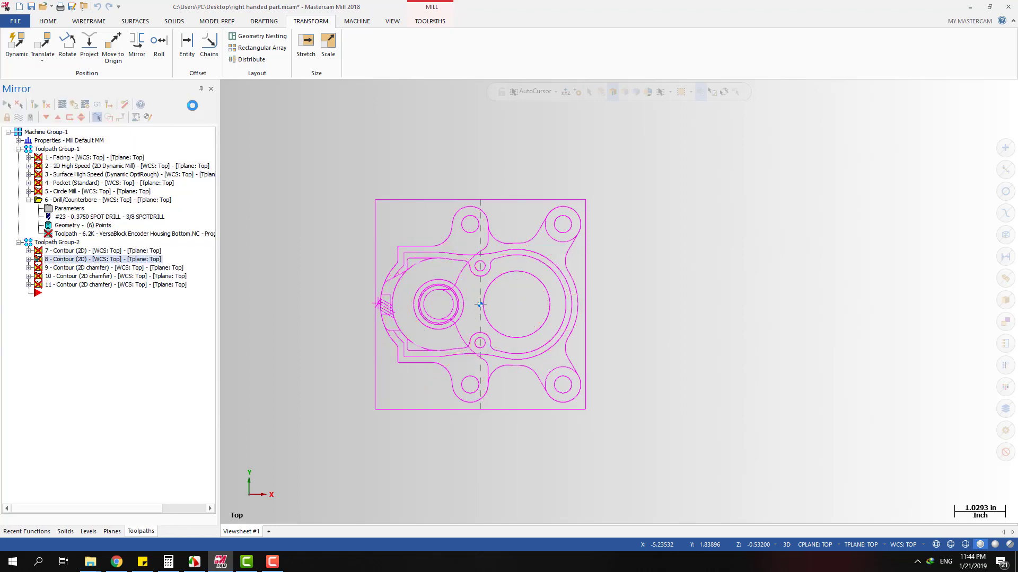
# Clear the transform result colors from the mirrored part and wireframe.
pyautogui.rightClick(545, 132)
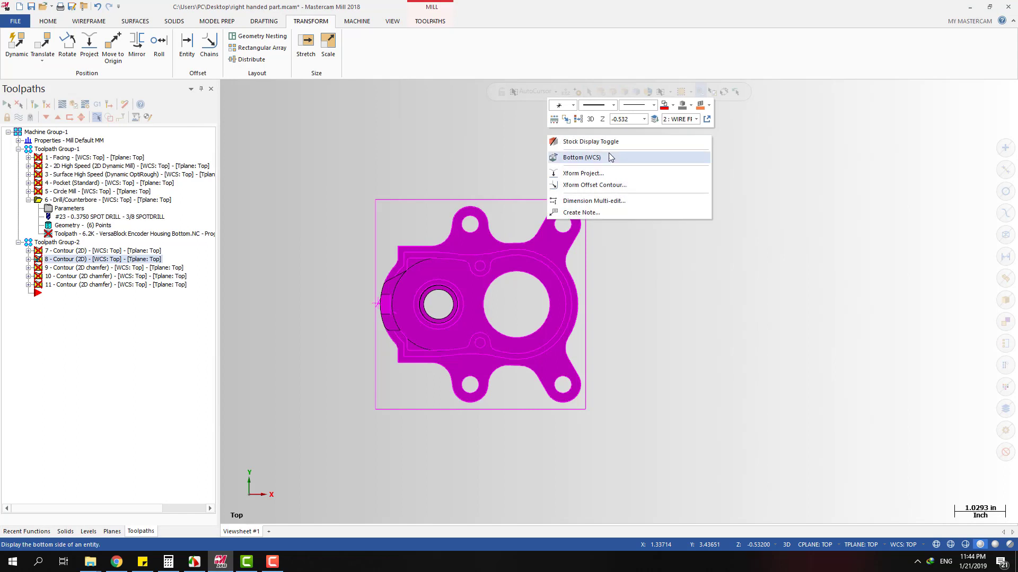
pyautogui.click(581, 121)
pyautogui.moveTo(637, 320); pyautogui.dragTo(677, 289, button='middle')
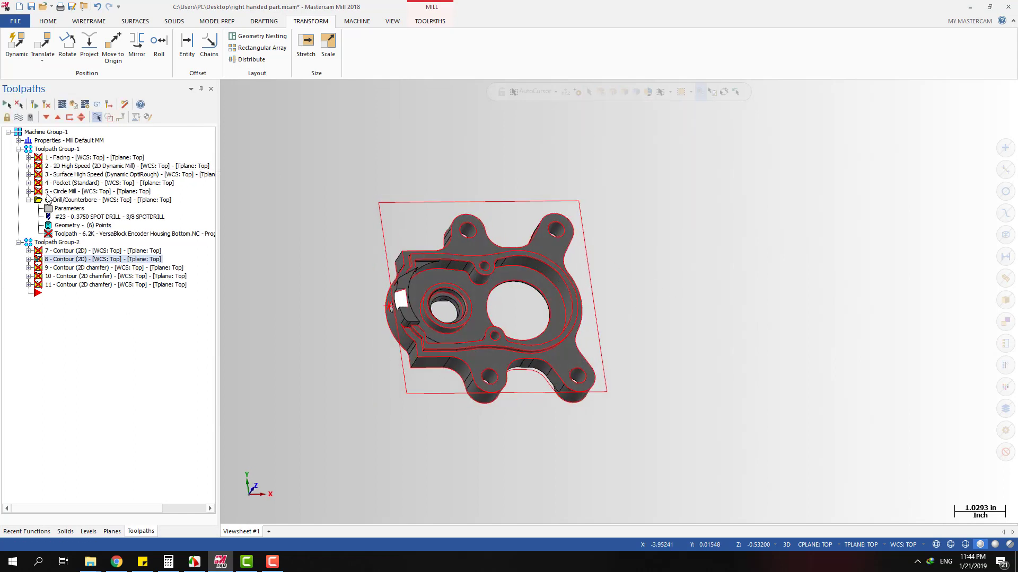
# Collapse Drill/Counterbore operation 6 and look over both toolpath groups and the first three operations.
pyautogui.click(28, 200)
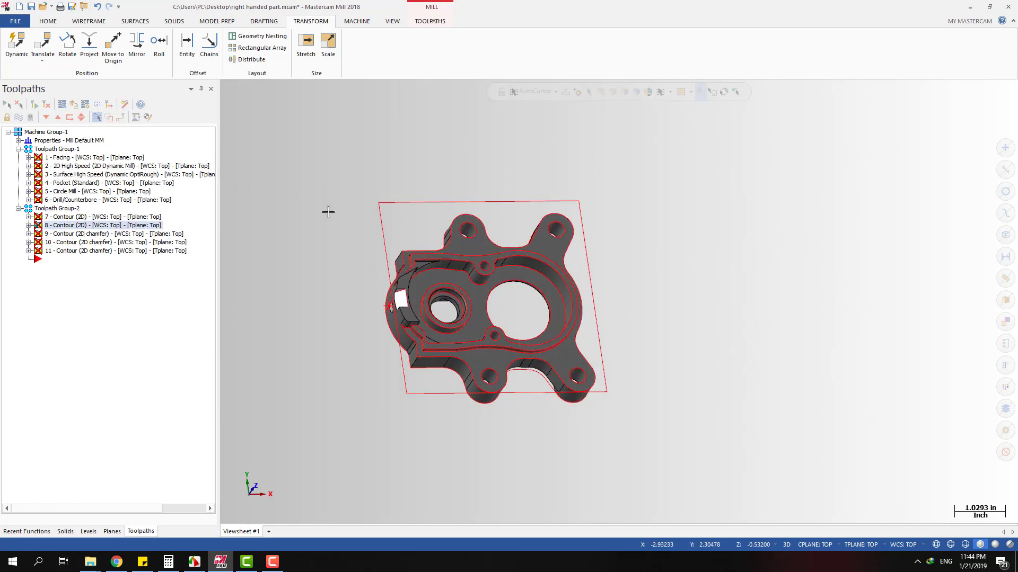
pyautogui.click(45, 150)
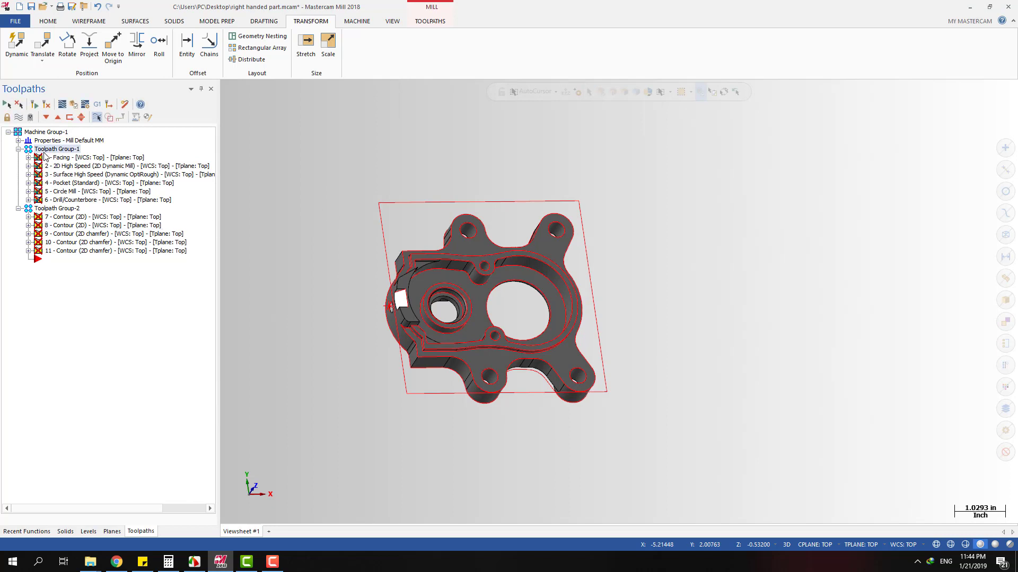
pyautogui.keyDown('ctrl'); pyautogui.click(60, 209); pyautogui.keyUp('ctrl')
pyautogui.click(60, 209)
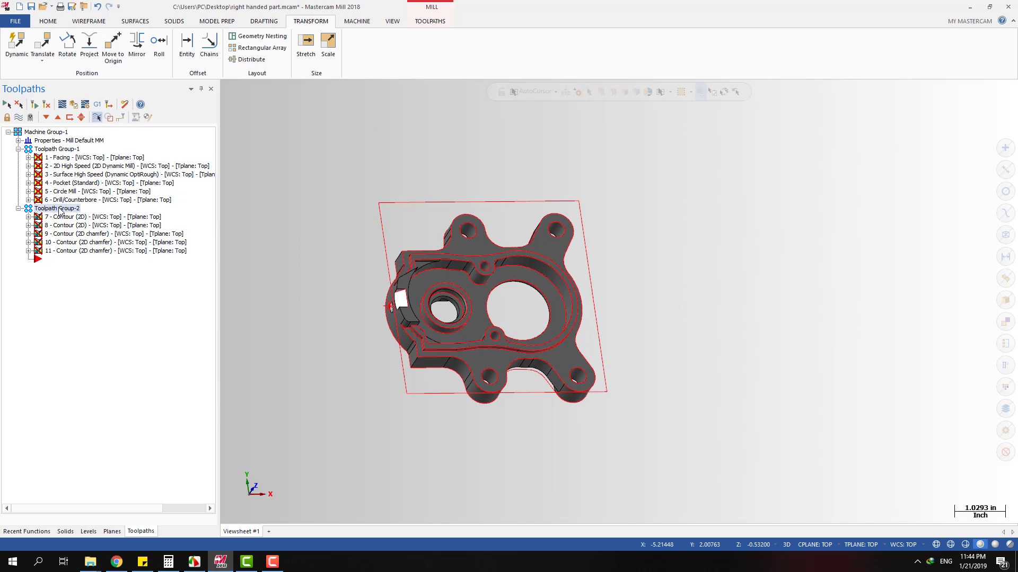
pyautogui.click(85, 160)
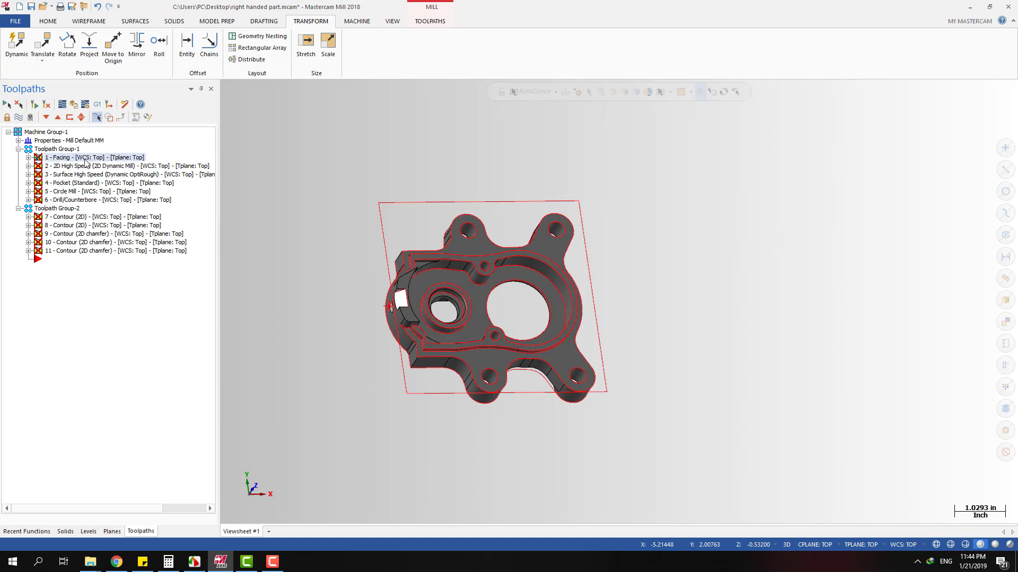
pyautogui.click(29, 157)
pyautogui.click(29, 157)
pyautogui.press('Down')
pyautogui.press('Down')
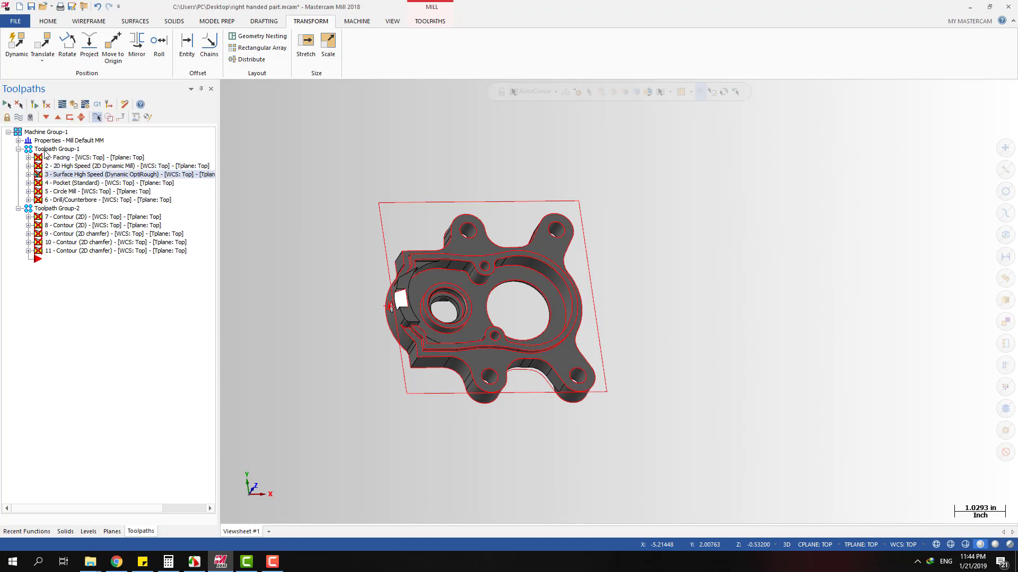
# Check the entries of Facing operation 1 in Toolpath Group-1 and regenerate its toolpath for the mirrored geometry.
pyautogui.click(45, 151)
pyautogui.click(58, 158)
pyautogui.click(30, 157)
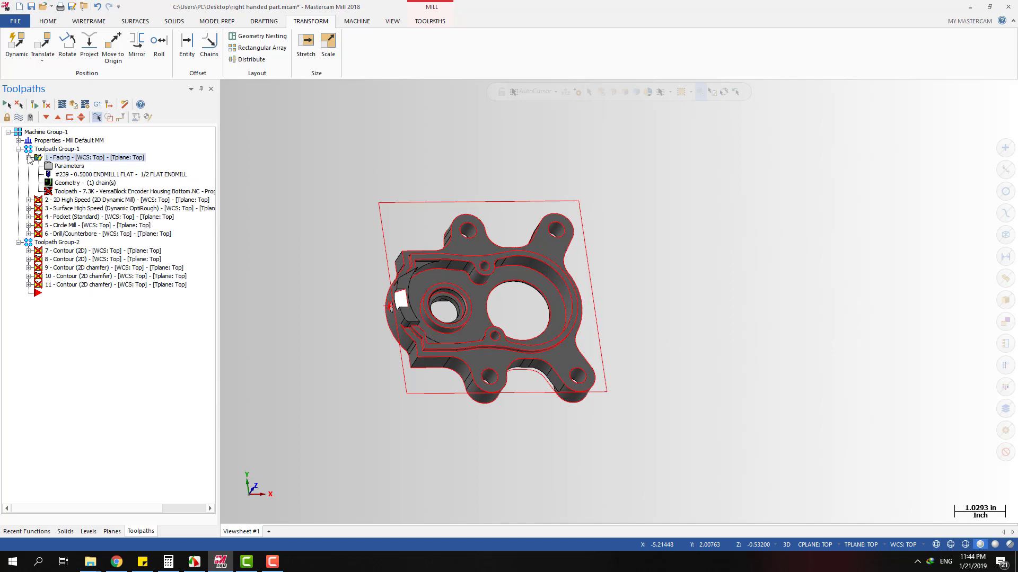
pyautogui.click(29, 157)
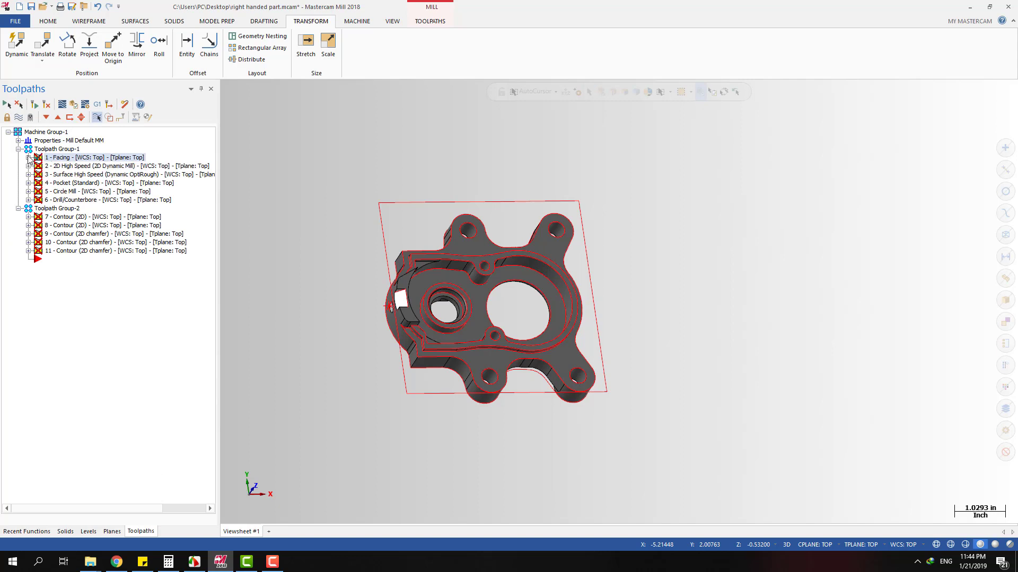
pyautogui.click(35, 104)
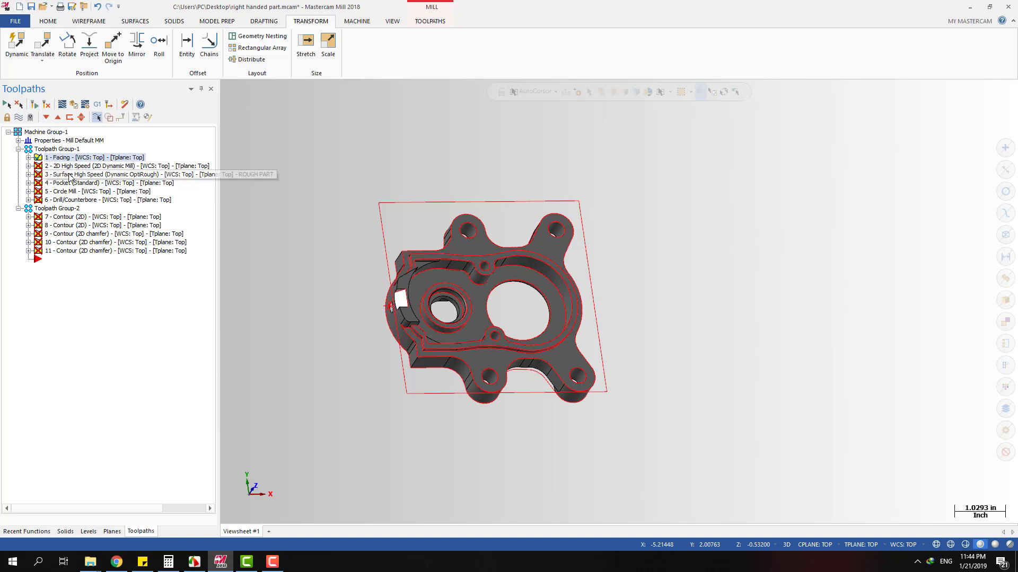
# Expand 2D Dynamic Mill operation 2 to view its entries, and check Facing operation 1 from the Top view.
pyautogui.click(33, 166)
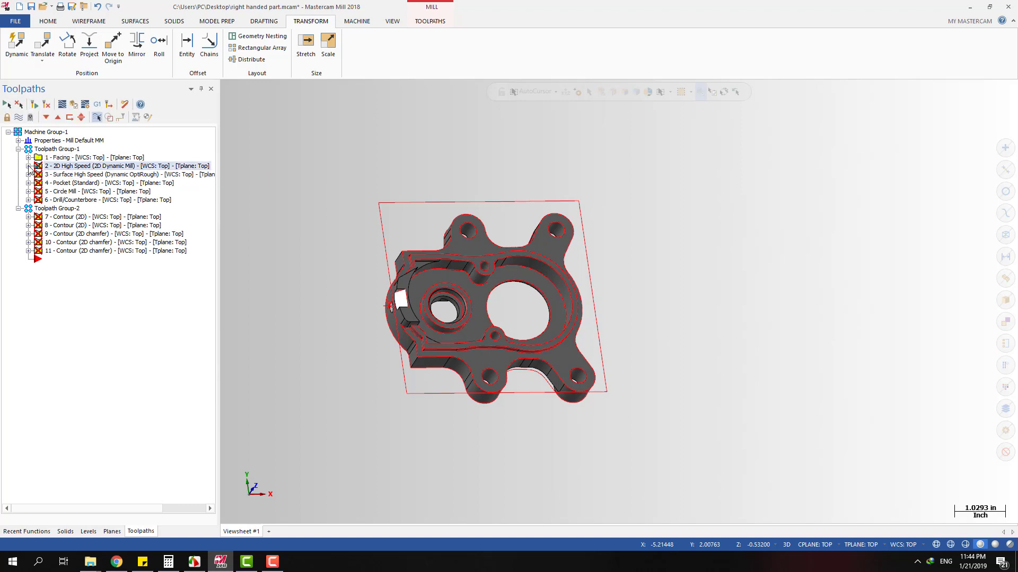
pyautogui.click(29, 166)
pyautogui.click(59, 158)
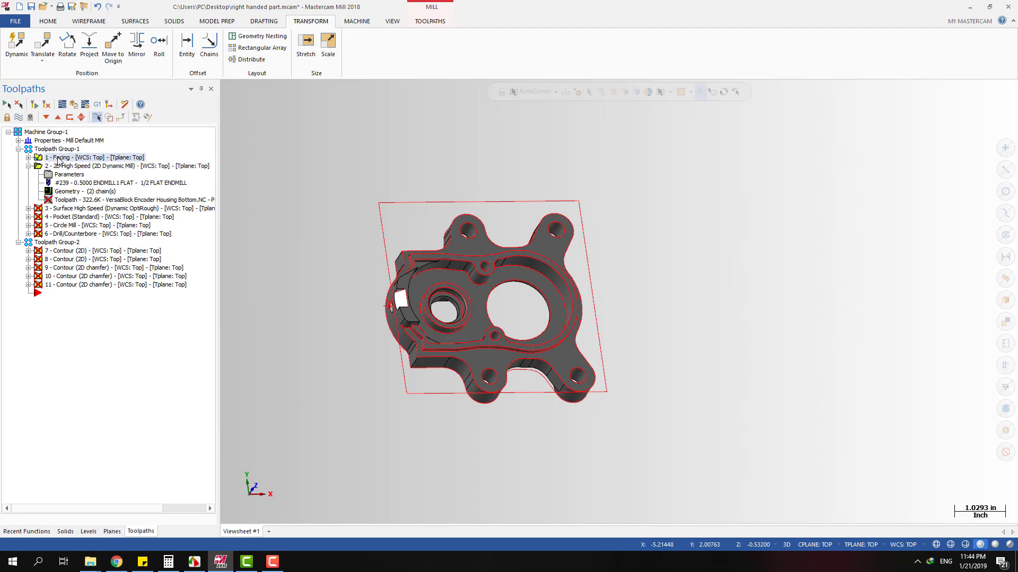
pyautogui.click(57, 158)
pyautogui.hotkey('alt', '1')
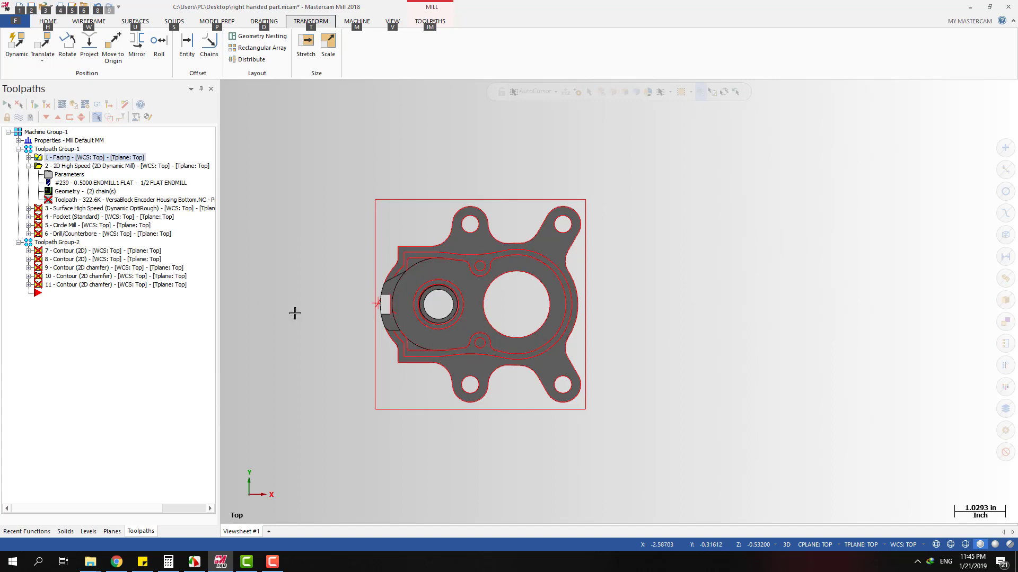
# Collapse 2D Dynamic Mill operation 2 and regenerate its toolpath for the mirrored geometry.
pyautogui.click(74, 167)
pyautogui.click(80, 211)
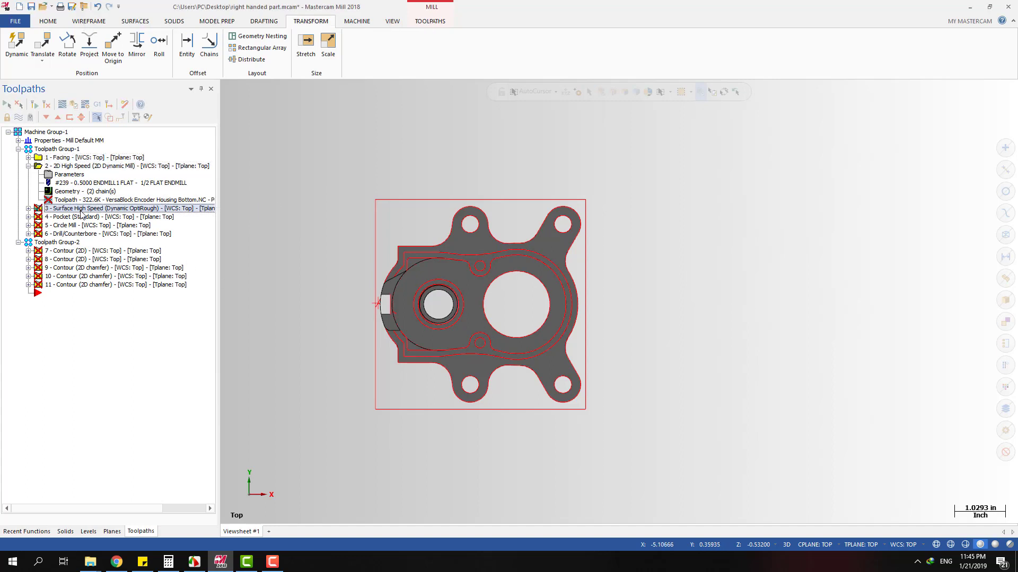
pyautogui.click(82, 167)
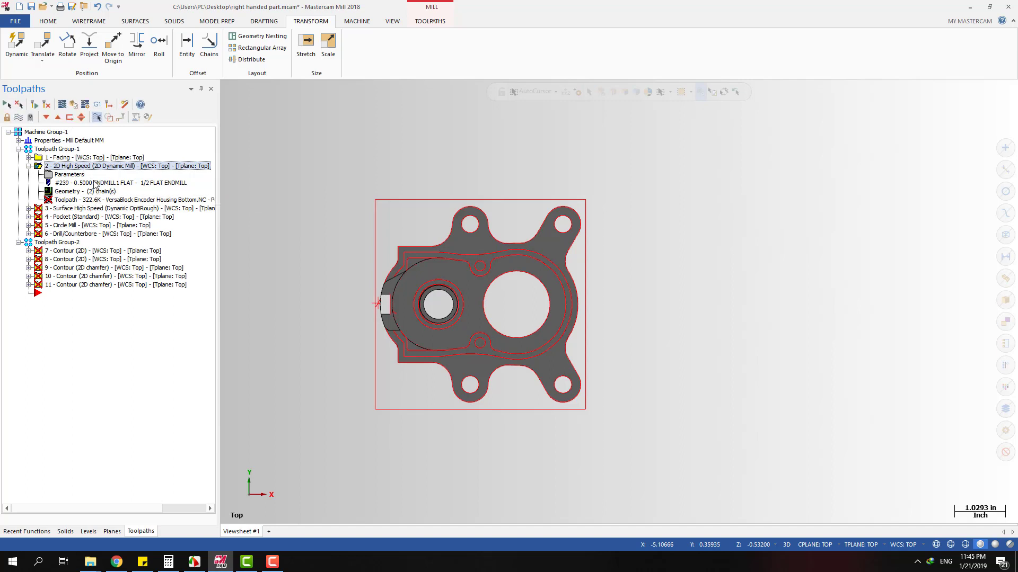
pyautogui.click(29, 166)
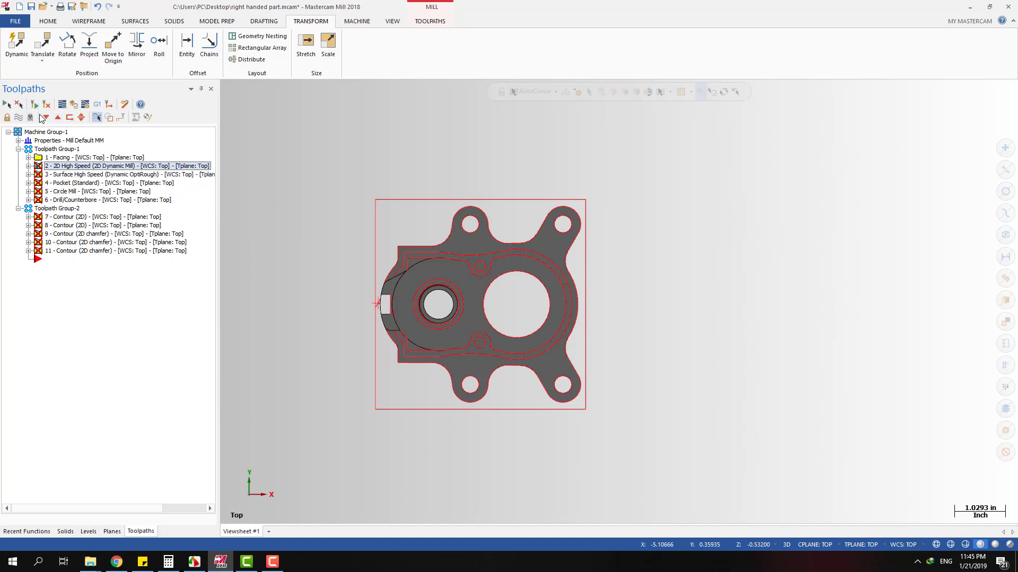
pyautogui.click(35, 106)
# Regenerate the toolpath of Surface High Speed (Dynamic OptiRough) operation 3.
pyautogui.click(71, 175)
pyautogui.moveTo(398, 276); pyautogui.dragTo(420, 241, button='middle')
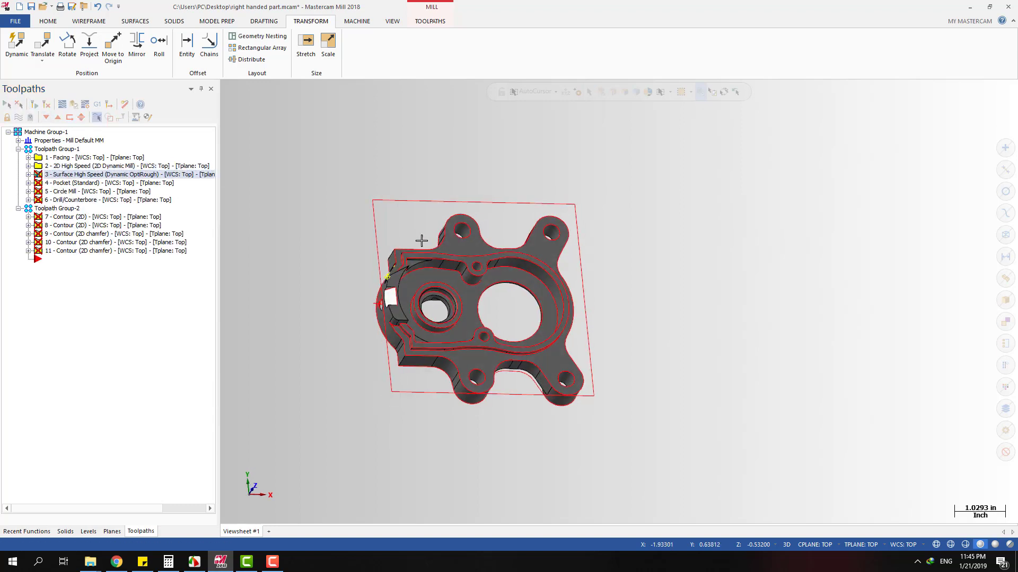
pyautogui.click(35, 106)
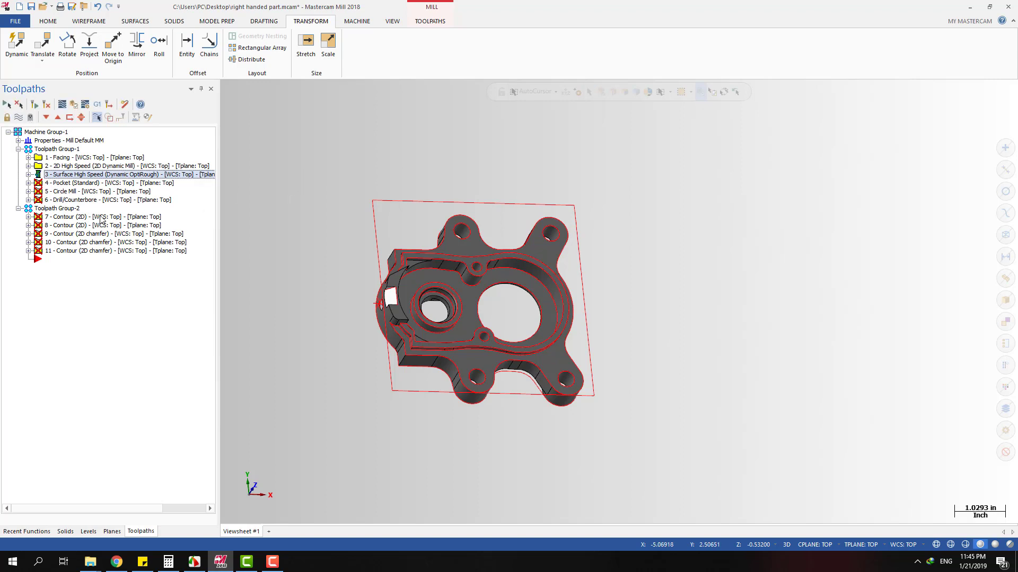
# Display and inspect the regenerated toolpaths of operations 1 to 3 on the mirrored part, ending on Pocket operation 4.
pyautogui.click(109, 184)
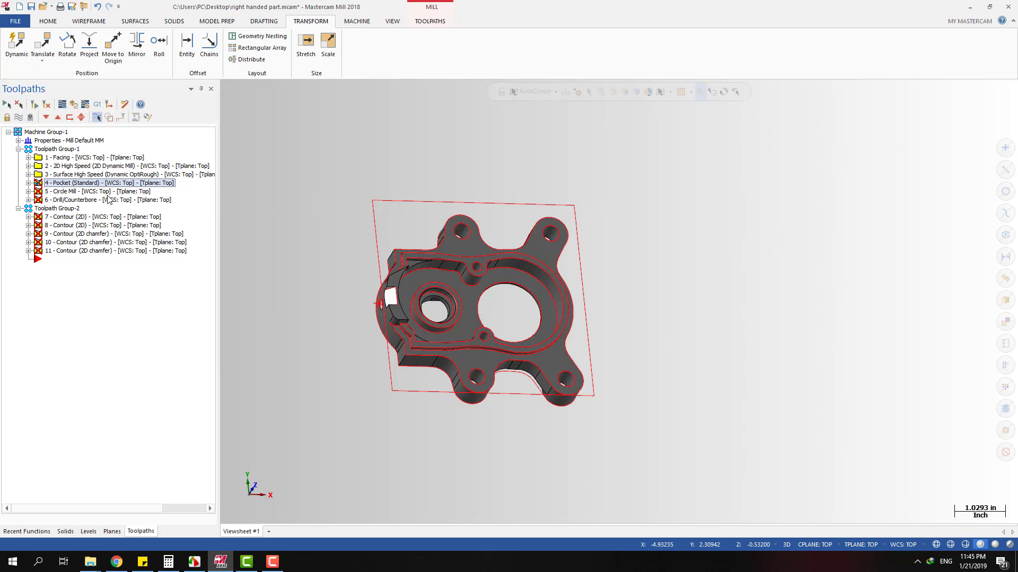
pyautogui.click(102, 176)
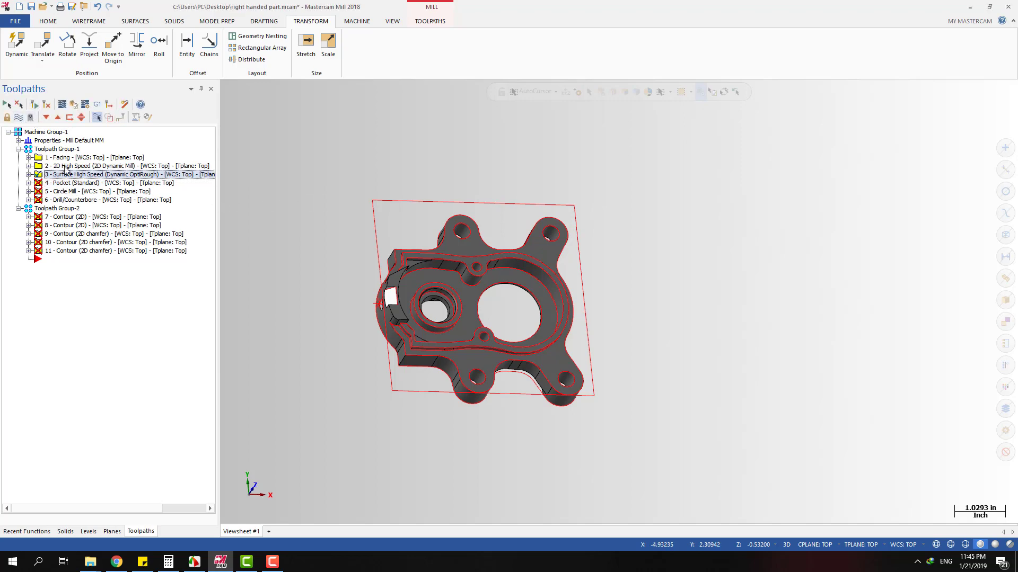
pyautogui.press('Up')
pyautogui.click(84, 175)
pyautogui.click(80, 157)
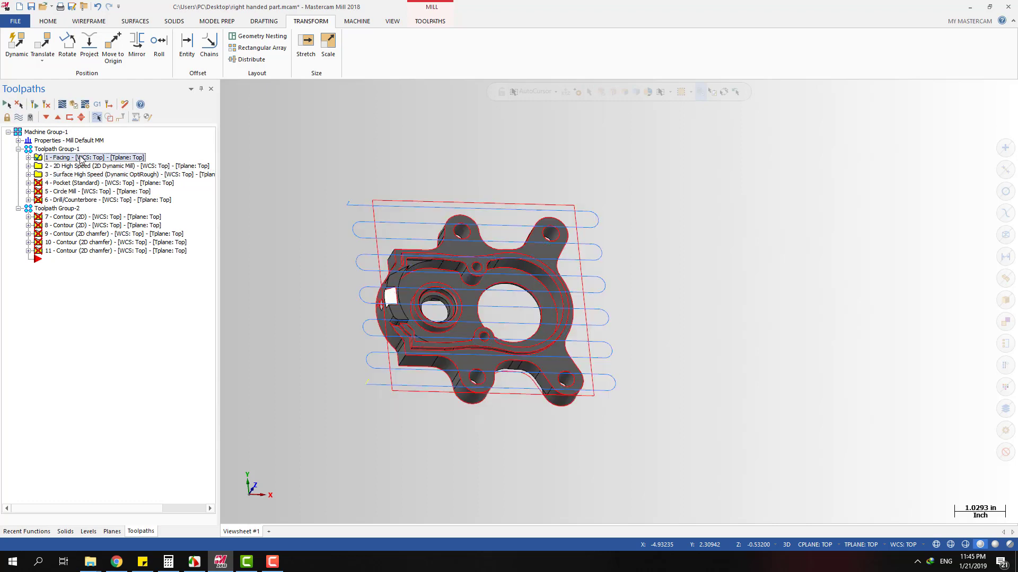
pyautogui.click(76, 166)
pyautogui.click(76, 175)
pyautogui.click(76, 183)
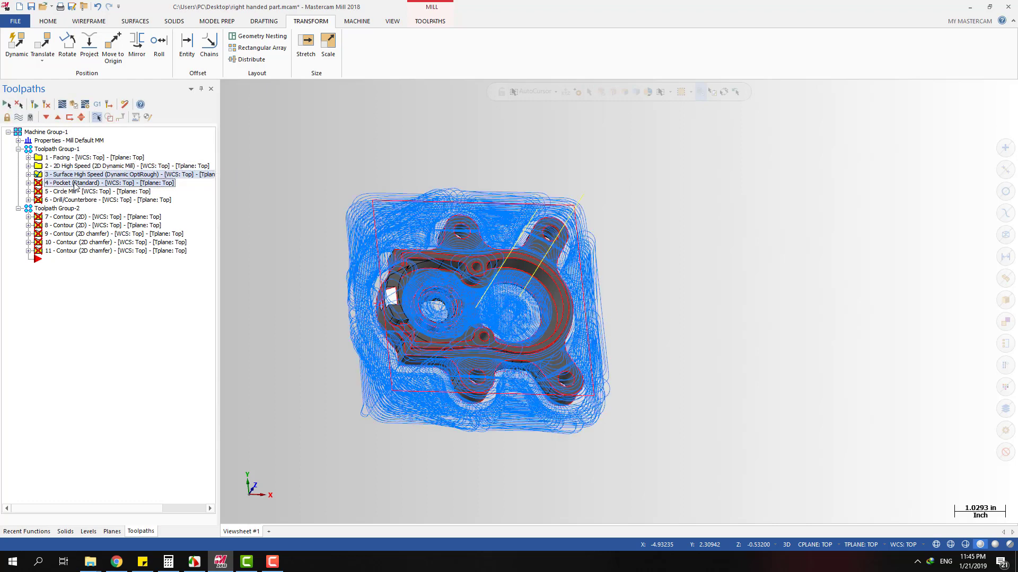
# Regenerate the toolpath of Pocket operation 4 and inspect it on the mirrored part.
pyautogui.moveTo(254, 206); pyautogui.dragTo(546, 291, button='middle')
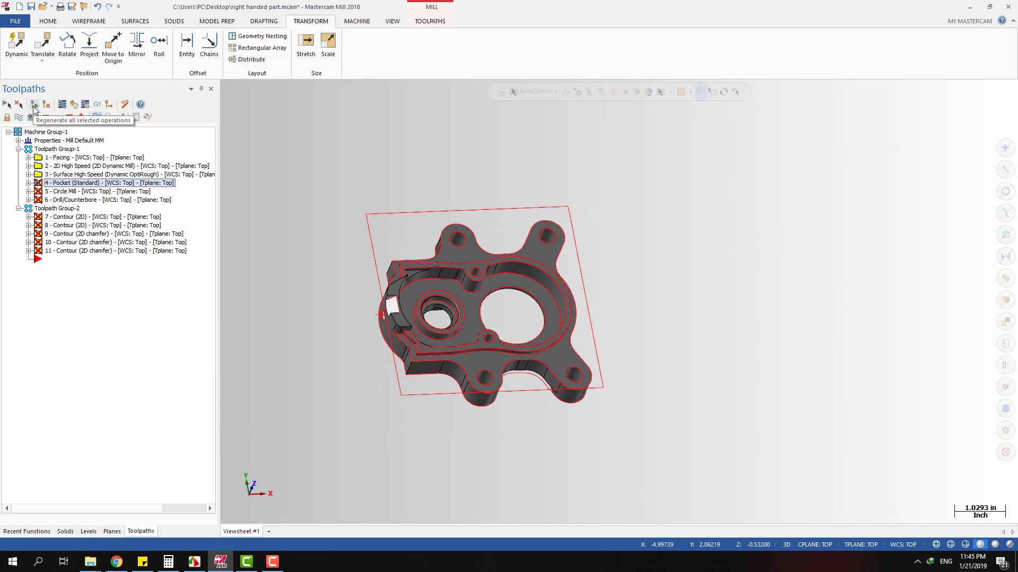
pyautogui.click(34, 105)
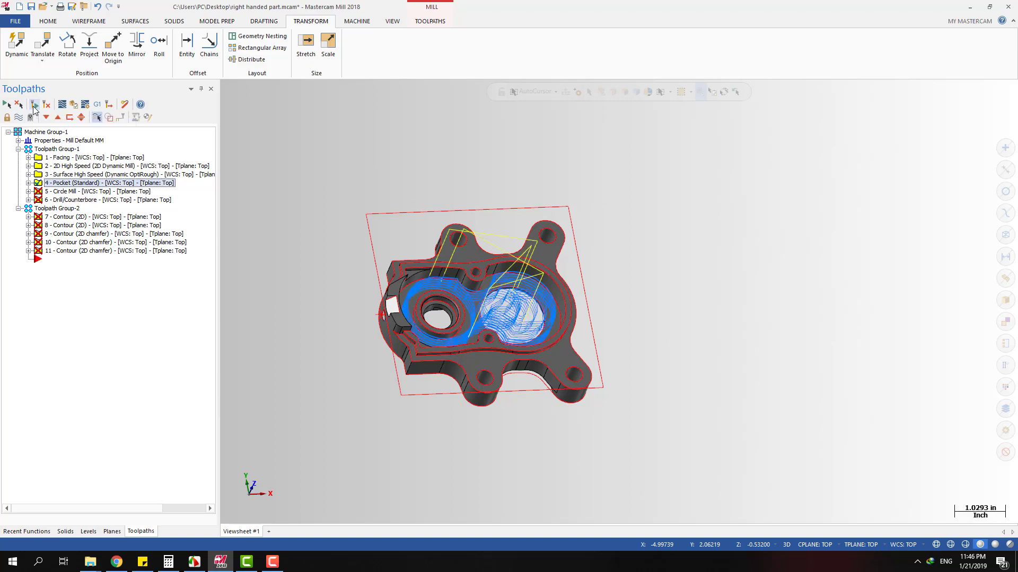
pyautogui.scroll(2, 571, 397)
pyautogui.moveTo(470, 330)
pyautogui.mouseDown(button='middle')
pyautogui.moveTo(491, 330)
pyautogui.moveTo(491, 302)
pyautogui.moveTo(457, 343)
pyautogui.moveTo(459, 390)
pyautogui.moveTo(461, 323)
pyautogui.mouseUp(button='middle')
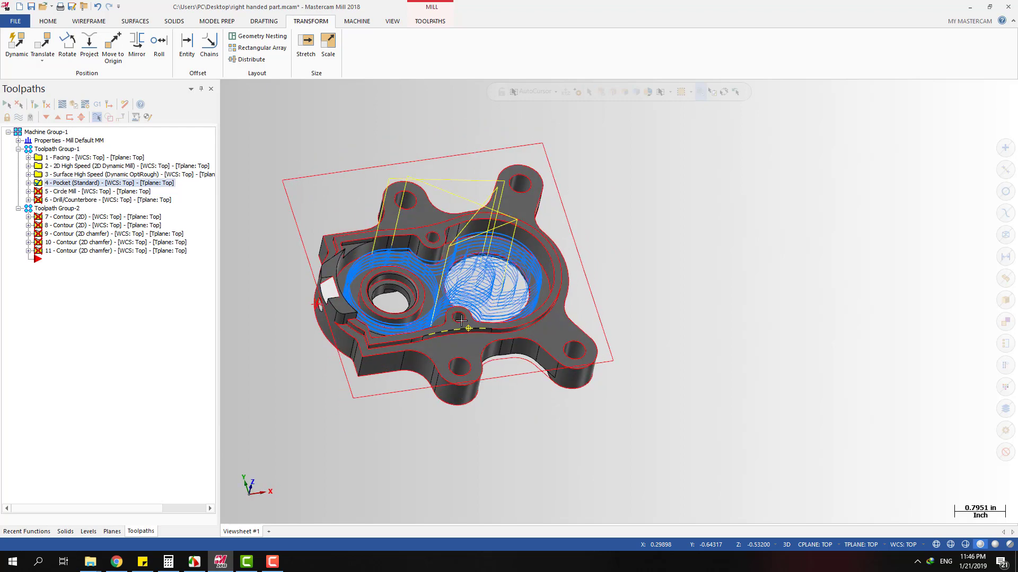
# Expand Circle Mill operation 5 and check the location of Point 1 in its geometry.
pyautogui.click(79, 192)
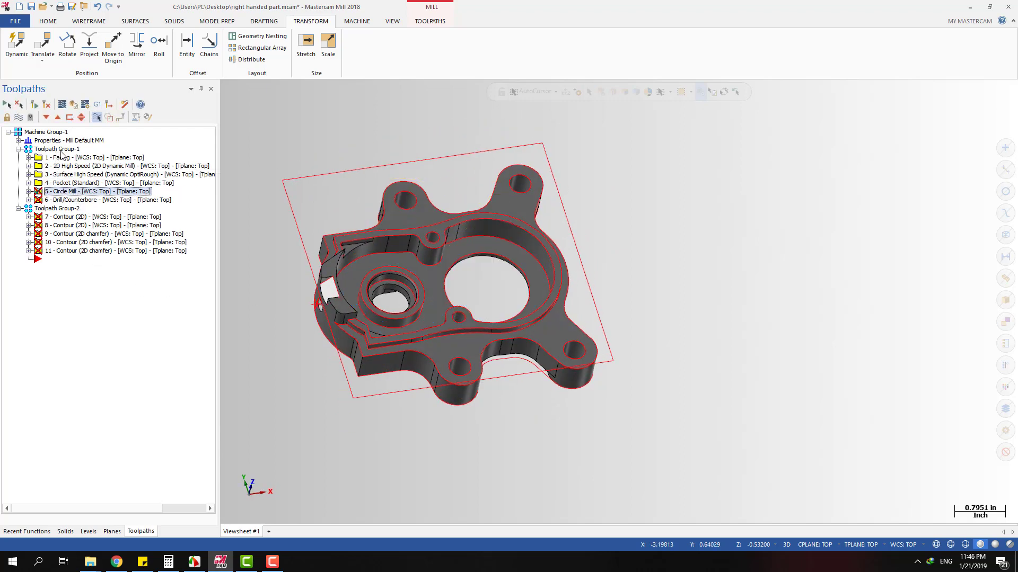
pyautogui.click(28, 191)
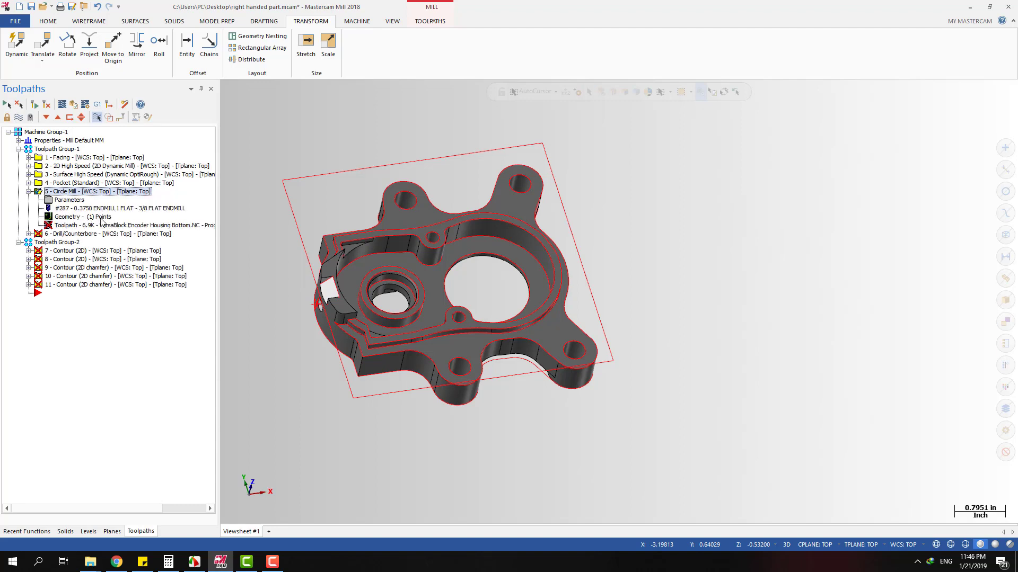
pyautogui.doubleClick(95, 217)
pyautogui.click(199, 124)
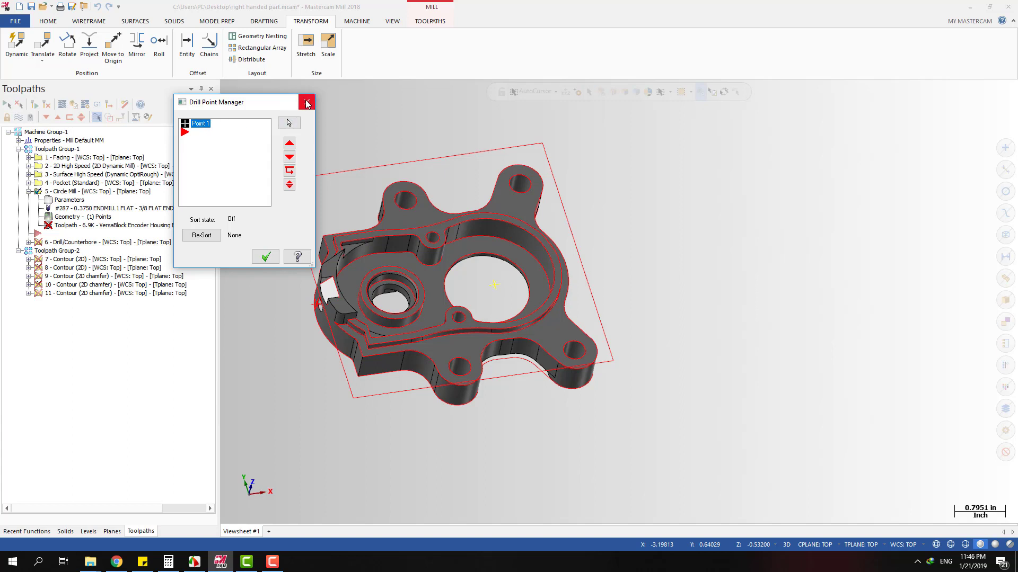
pyautogui.click(306, 102)
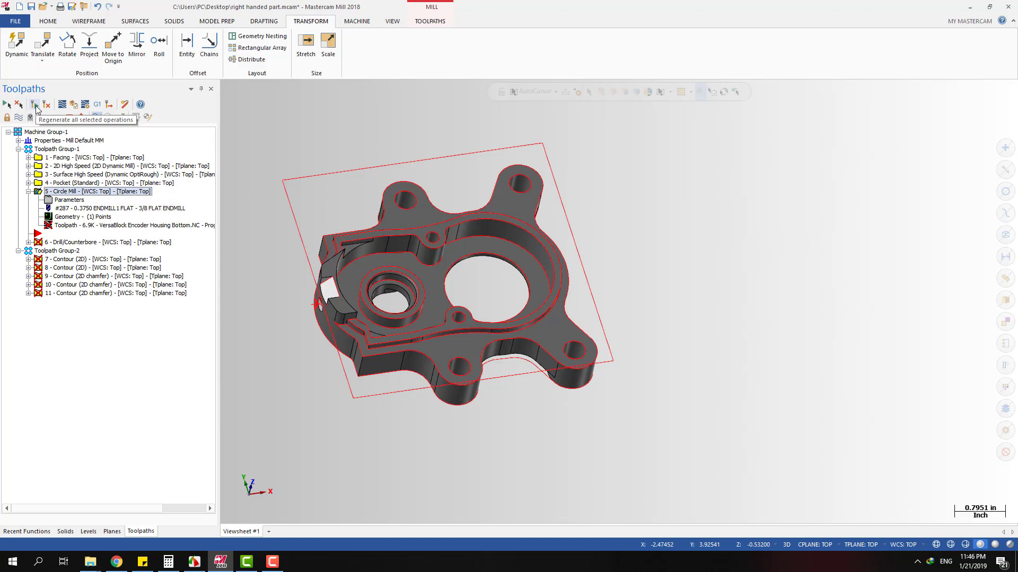
# Regenerate the Circle Mill toolpath of operation 5 and inspect it closely in the small bore.
pyautogui.click(36, 108)
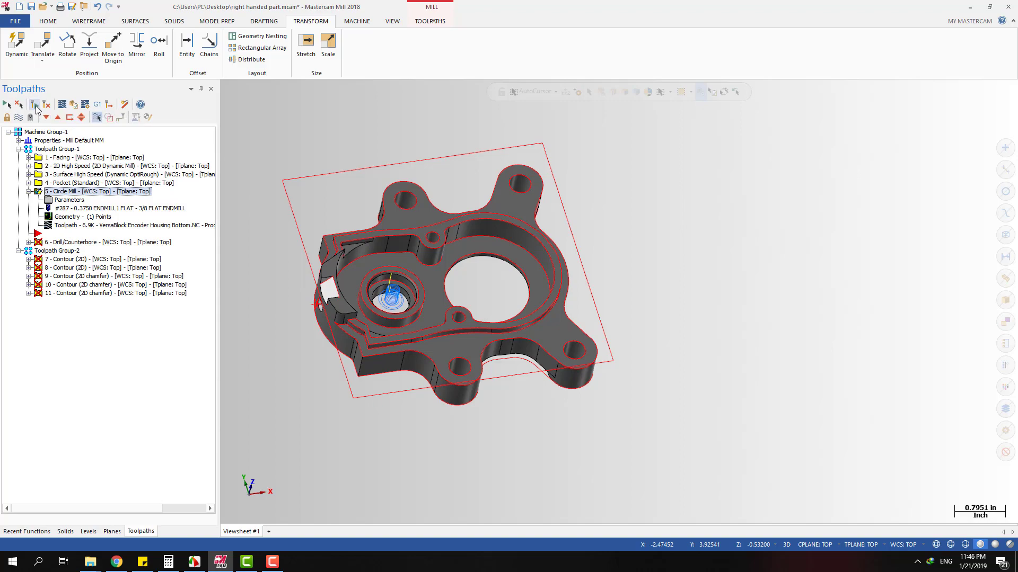
pyautogui.scroll(4, 397, 287)
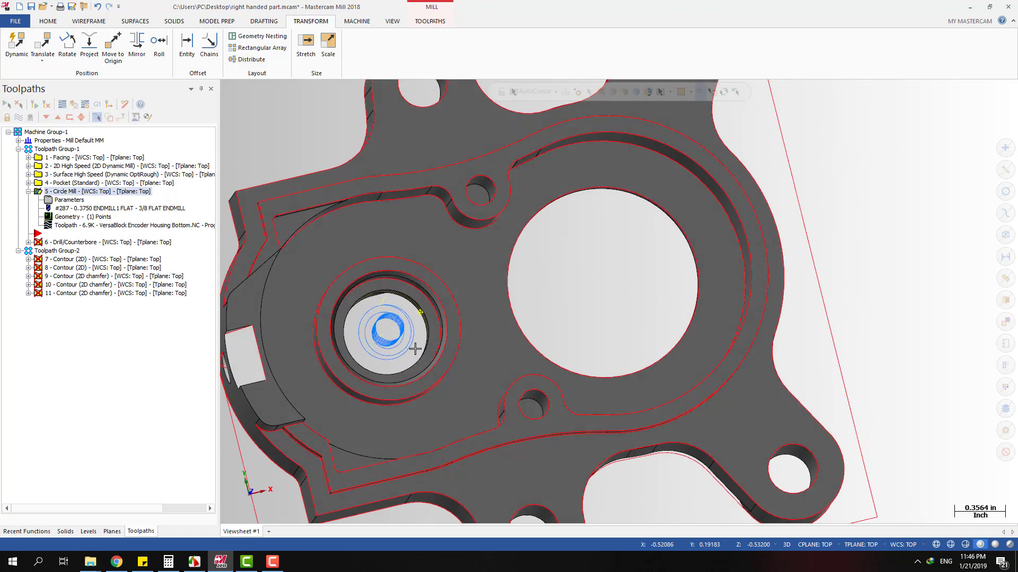
pyautogui.moveTo(415, 349); pyautogui.dragTo(418, 299, button='middle')
# Backplot the Circle Mill toolpath and examine the tool's motion in the small bore.
pyautogui.click(62, 225)
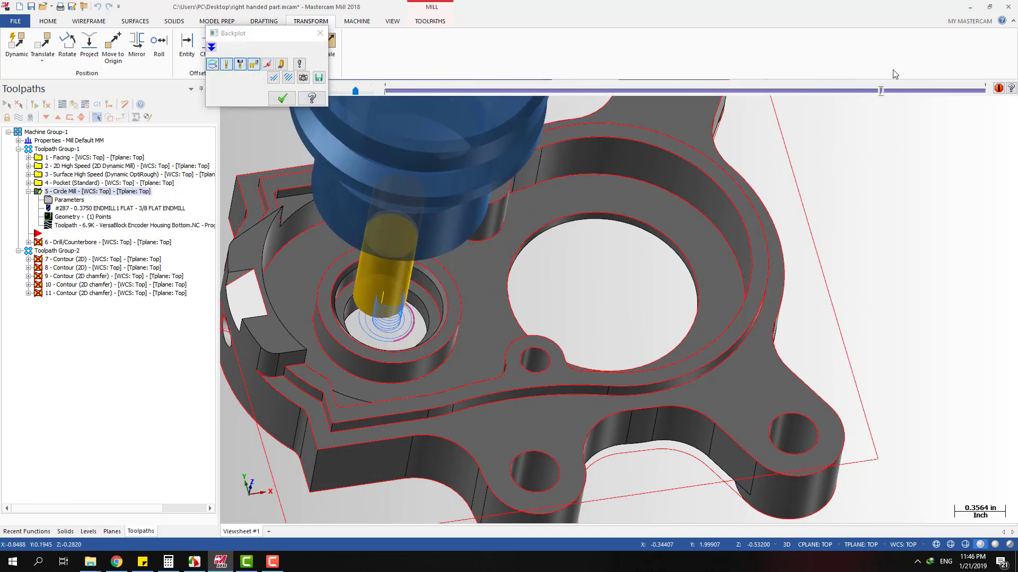
pyautogui.moveTo(460, 223); pyautogui.dragTo(451, 197, button='middle')
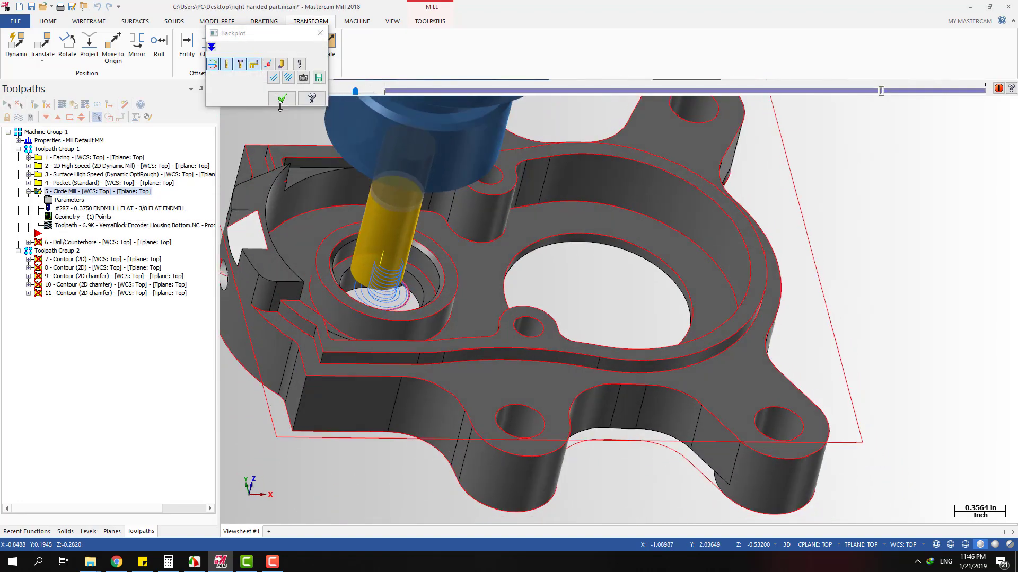
pyautogui.click(280, 100)
# Expand Drill/Counterbore operation 6 and check the locations of Points 1 to 6 in its geometry.
pyautogui.click(28, 243)
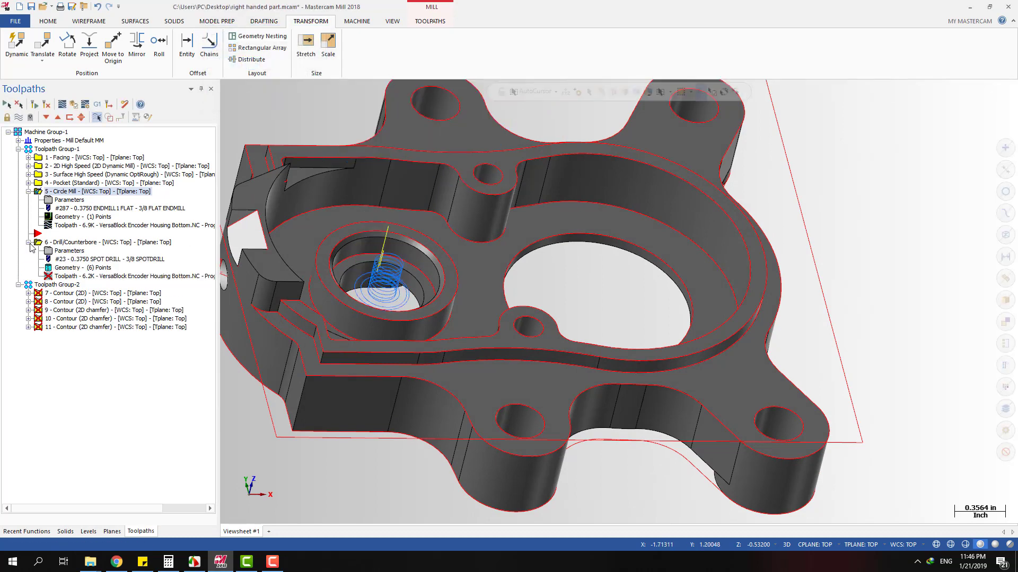
pyautogui.scroll(-2, 456, 279)
pyautogui.scroll(-1, 456, 279)
pyautogui.click(108, 242)
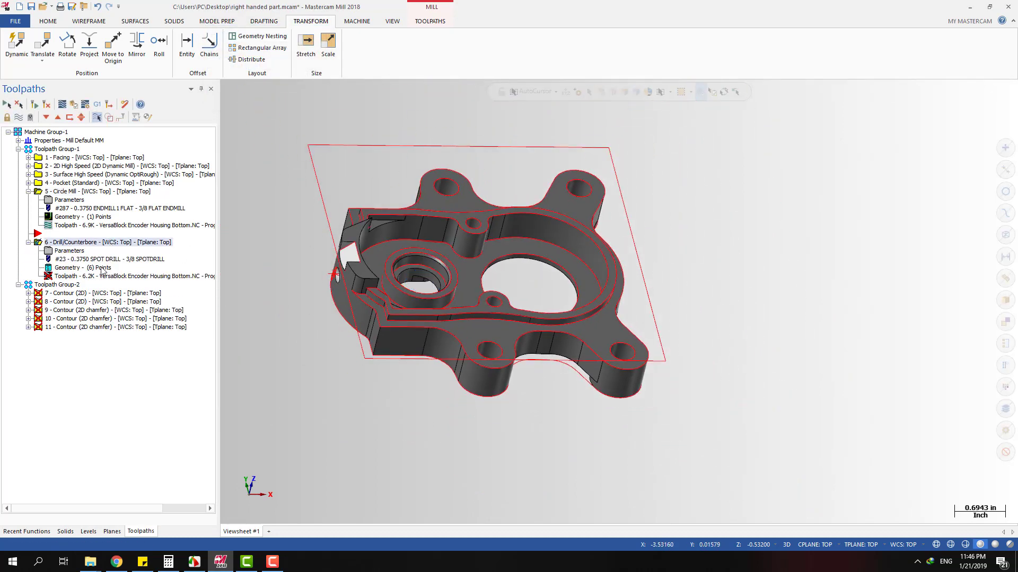
pyautogui.click(95, 269)
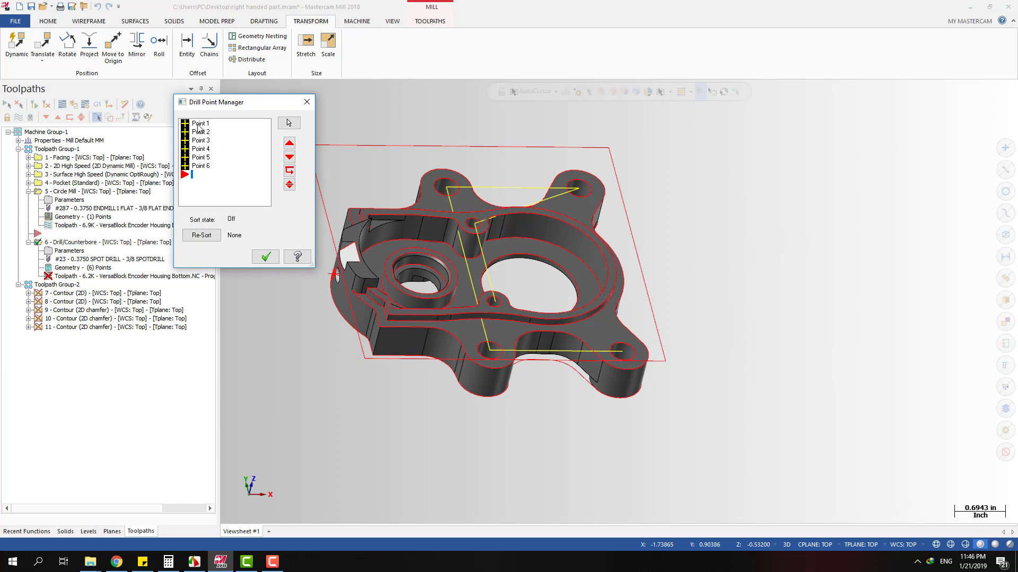
pyautogui.click(200, 125)
pyautogui.click(202, 149)
pyautogui.click(200, 132)
pyautogui.click(200, 123)
pyautogui.click(200, 140)
pyautogui.click(201, 157)
pyautogui.click(201, 166)
pyautogui.click(265, 257)
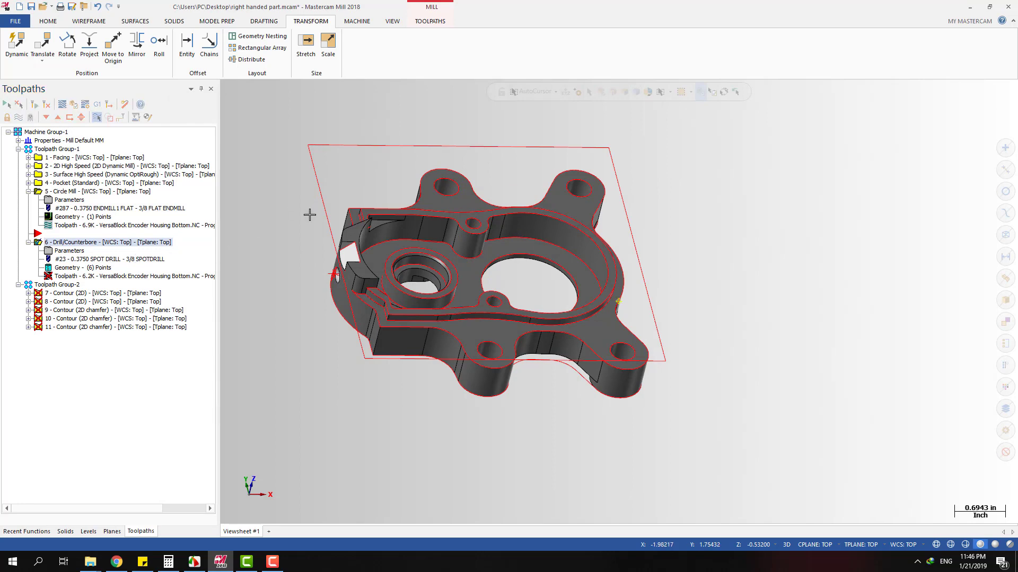
# Regenerate the toolpath of Drill/Counterbore operation 6 and inspect it at the mounting holes.
pyautogui.moveTo(310, 214); pyautogui.dragTo(292, 239, button='middle')
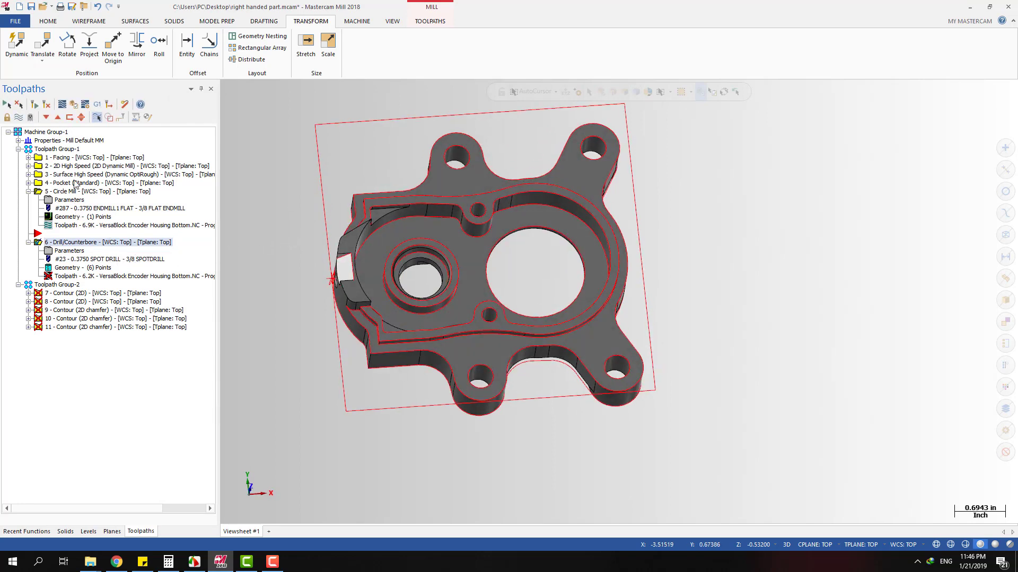
pyautogui.click(34, 104)
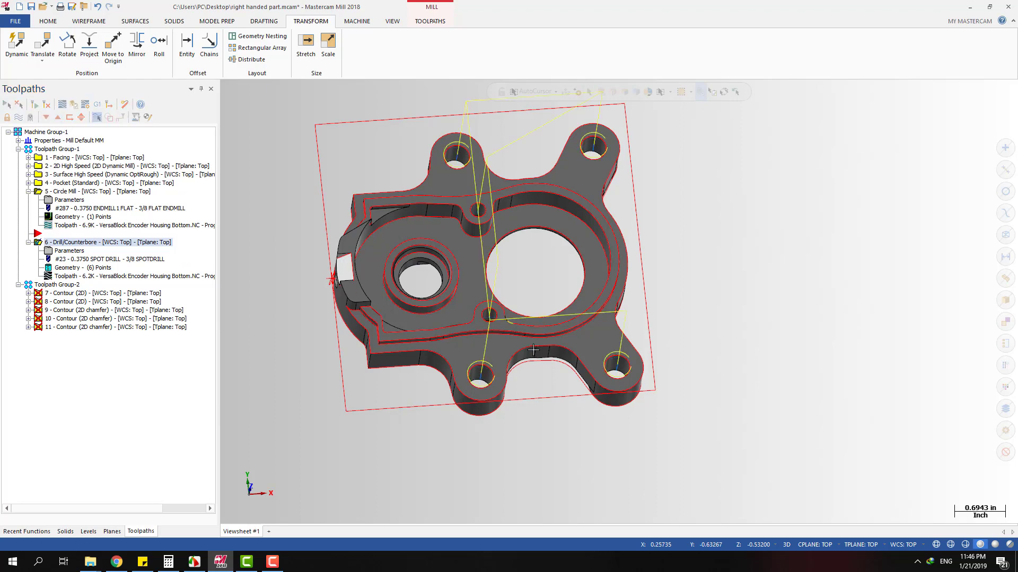
pyautogui.moveTo(573, 318); pyautogui.dragTo(605, 342, button='middle')
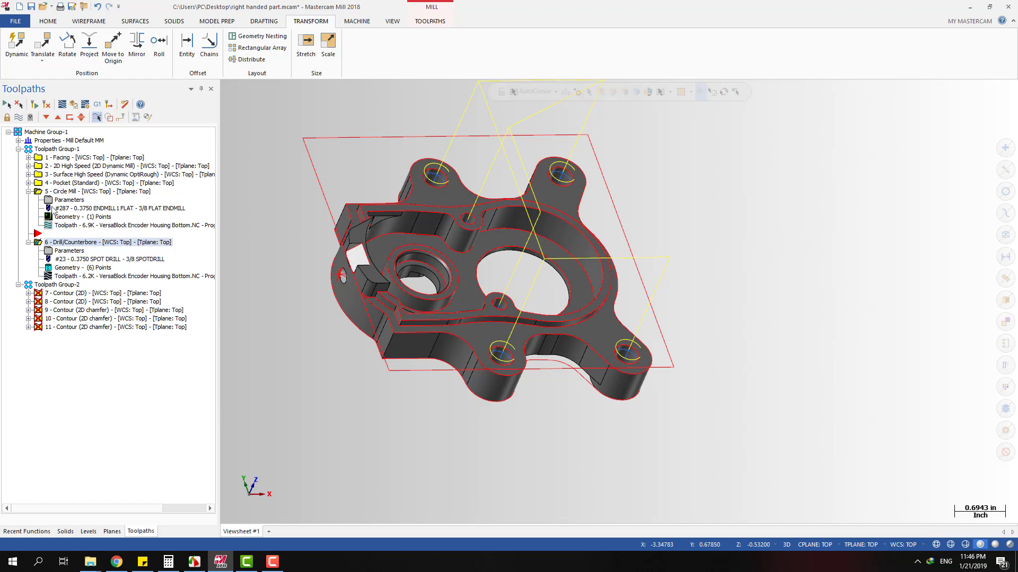
# Move the insert arrow below Drill/Counterbore operation 6, collapse operations 5 and 6, and return to the Top view.
pyautogui.moveTo(35, 235); pyautogui.dragTo(36, 263)
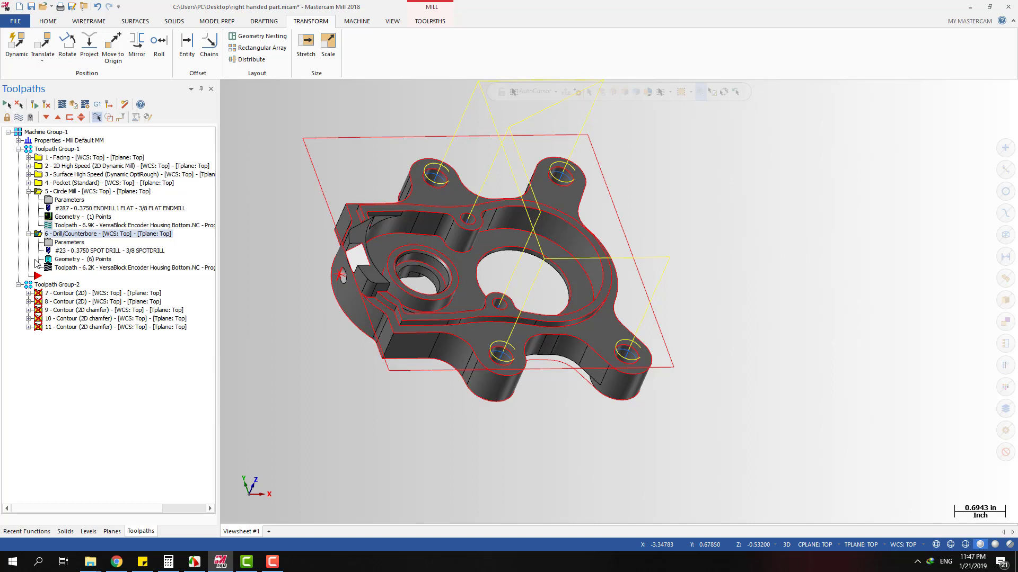
pyautogui.click(29, 192)
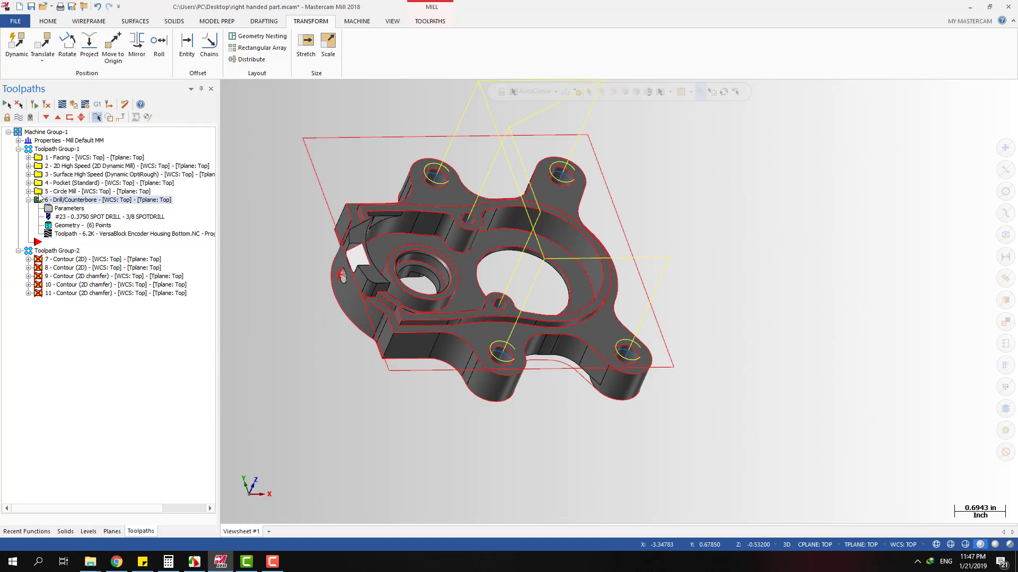
pyautogui.click(72, 253)
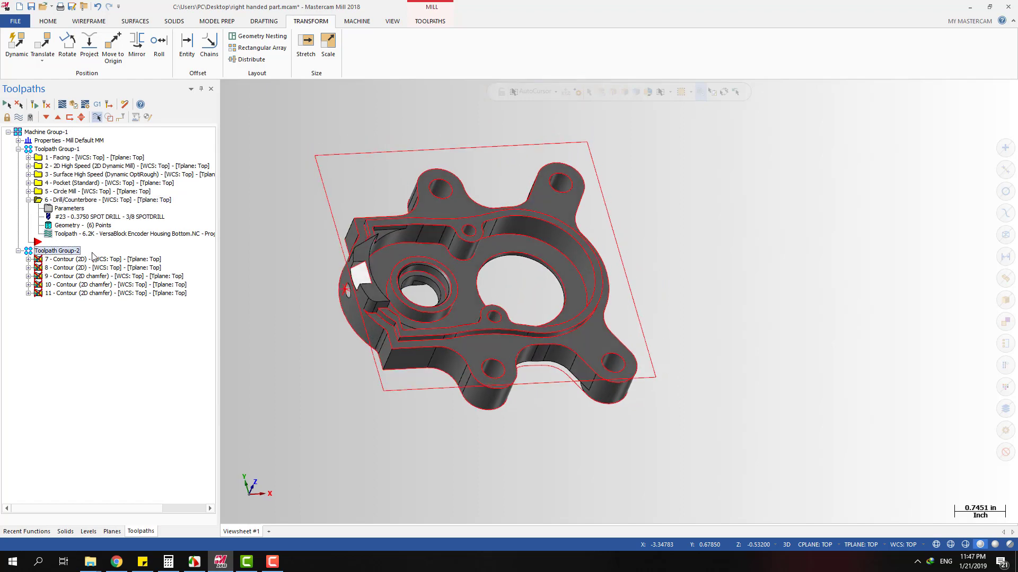
pyautogui.hotkey('alt', '1')
pyautogui.click(29, 200)
# Select Contour (2D) operation 7 in Toolpath Group-2 and expand its entries.
pyautogui.click(71, 227)
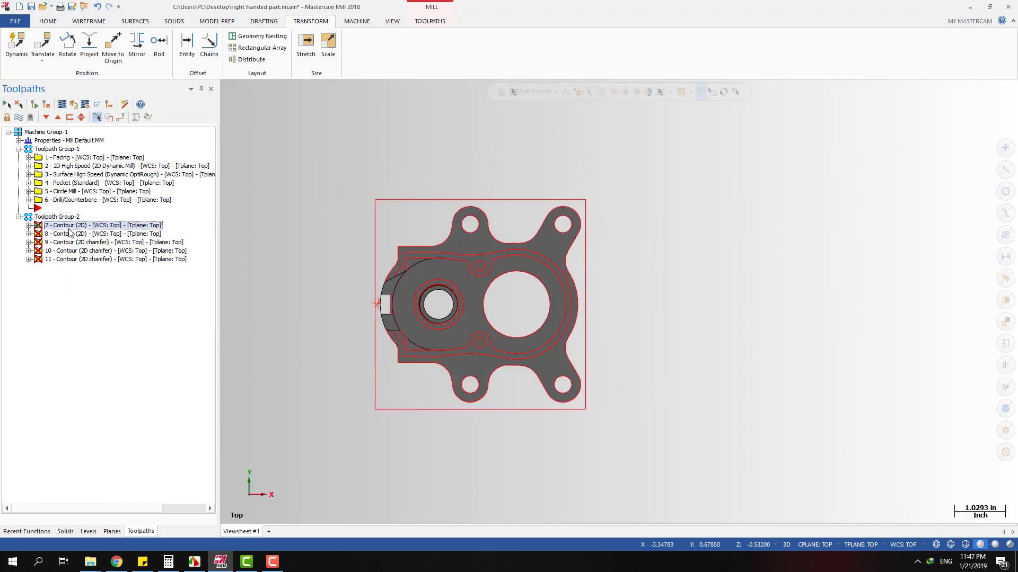
pyautogui.click(51, 233)
pyautogui.click(51, 225)
pyautogui.click(29, 226)
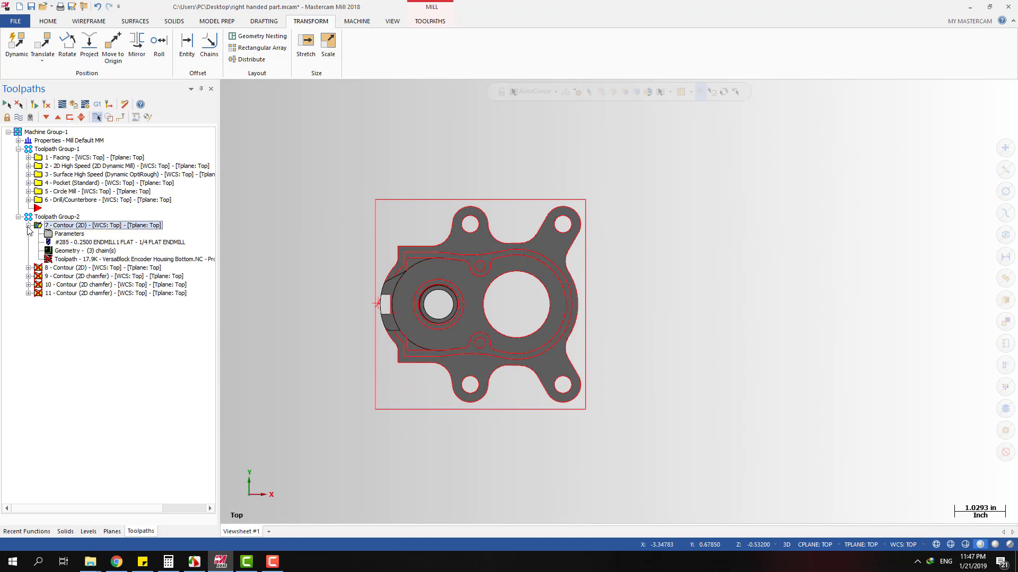
pyautogui.click(29, 226)
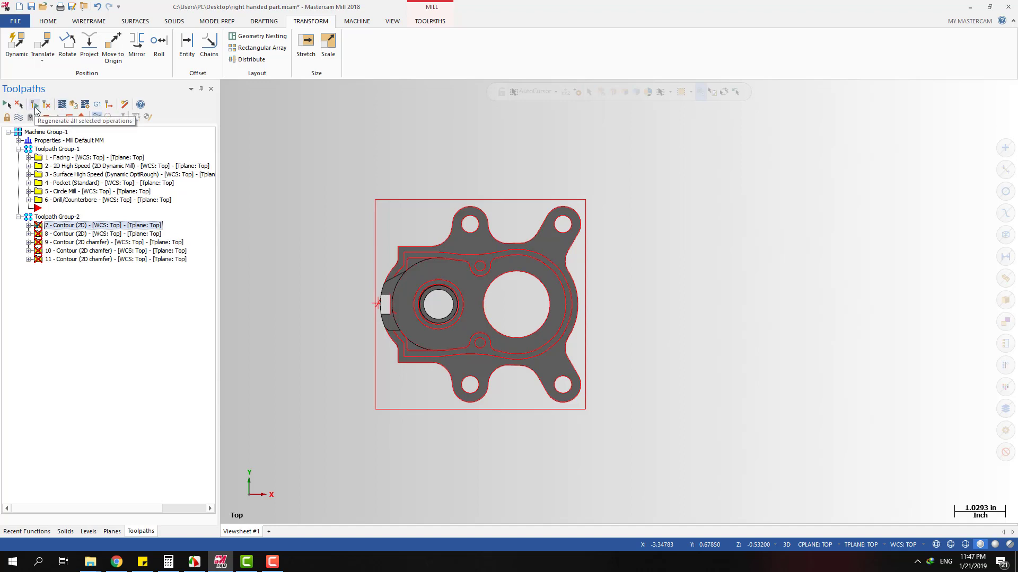
pyautogui.click(29, 226)
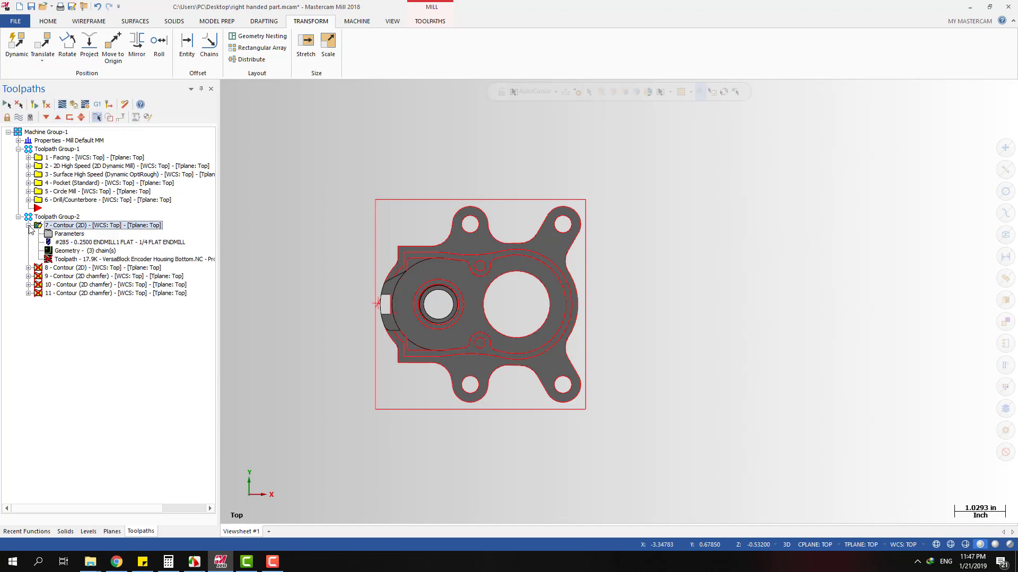
# Examine the start points and directions of Chains 1 to 3 in the geometry of Contour operation 7.
pyautogui.scroll(2, 505, 285)
pyautogui.scroll(2, 506, 288)
pyautogui.moveTo(518, 316); pyautogui.dragTo(531, 293, button='middle')
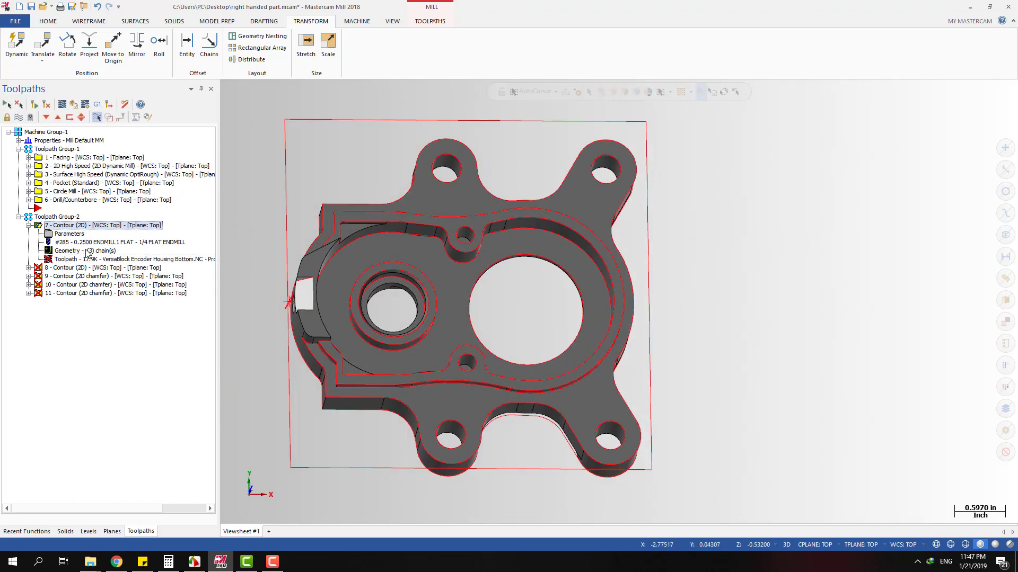
pyautogui.click(87, 250)
pyautogui.scroll(3, 401, 238)
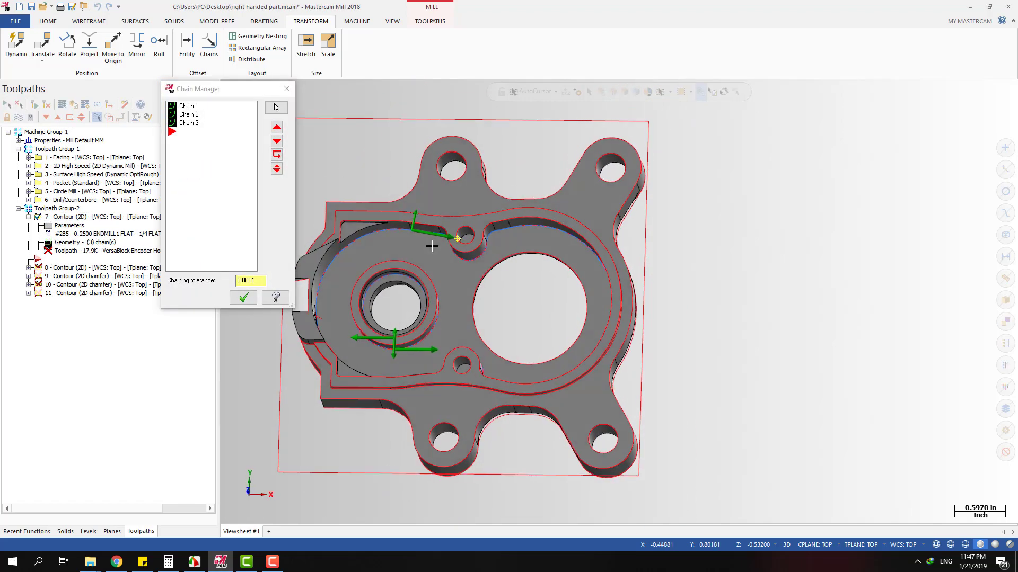
pyautogui.scroll(2, 402, 238)
pyautogui.hotkey('alt', '1')
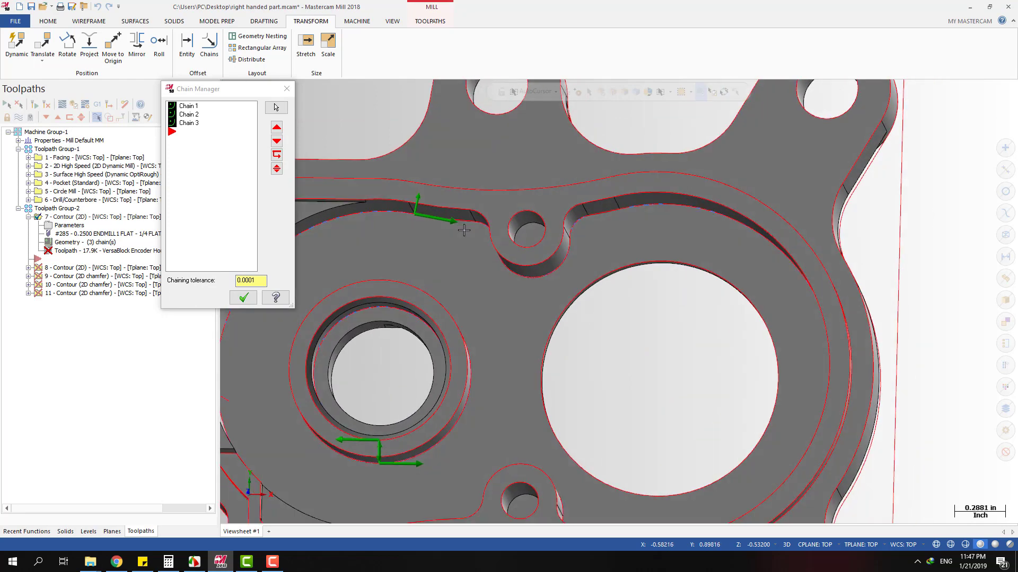
pyautogui.press('alt')
pyautogui.scroll(2, 456, 215)
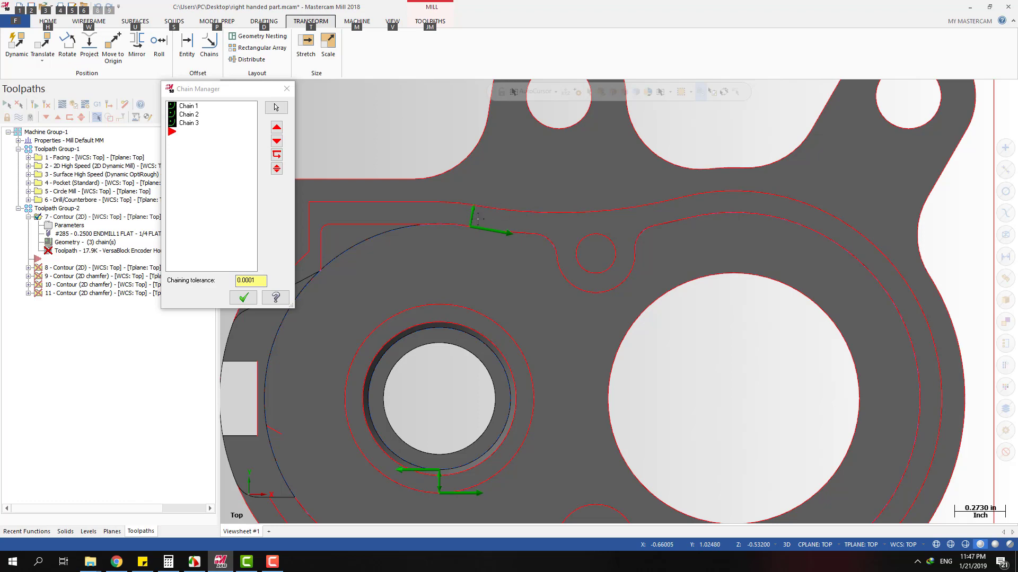
pyautogui.scroll(-2, 486, 244)
pyautogui.moveTo(502, 307); pyautogui.dragTo(475, 257, button='middle')
pyautogui.scroll(2, 476, 262)
pyautogui.hotkey('alt', '1')
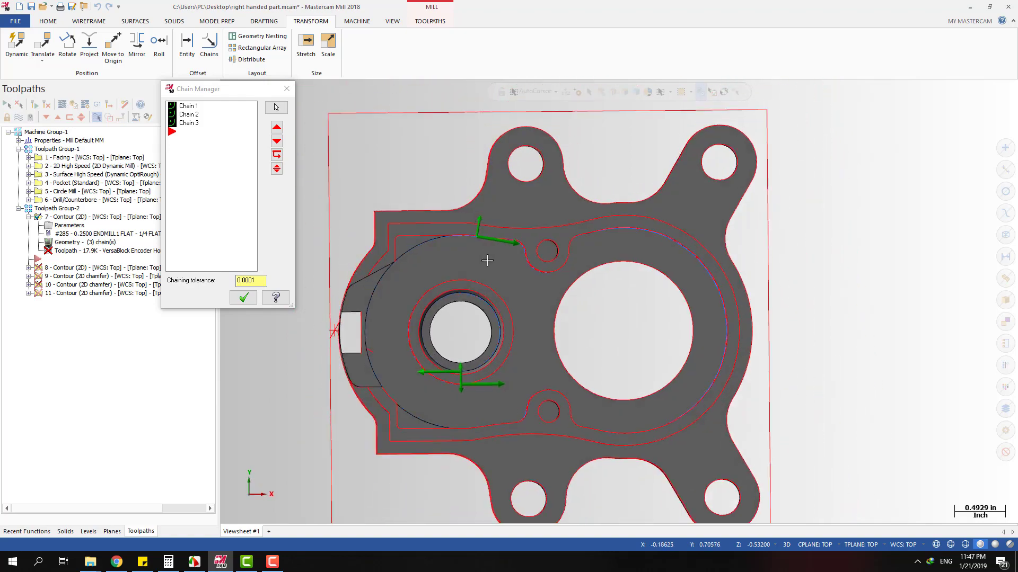
pyautogui.moveTo(488, 269); pyautogui.dragTo(488, 236, button='middle')
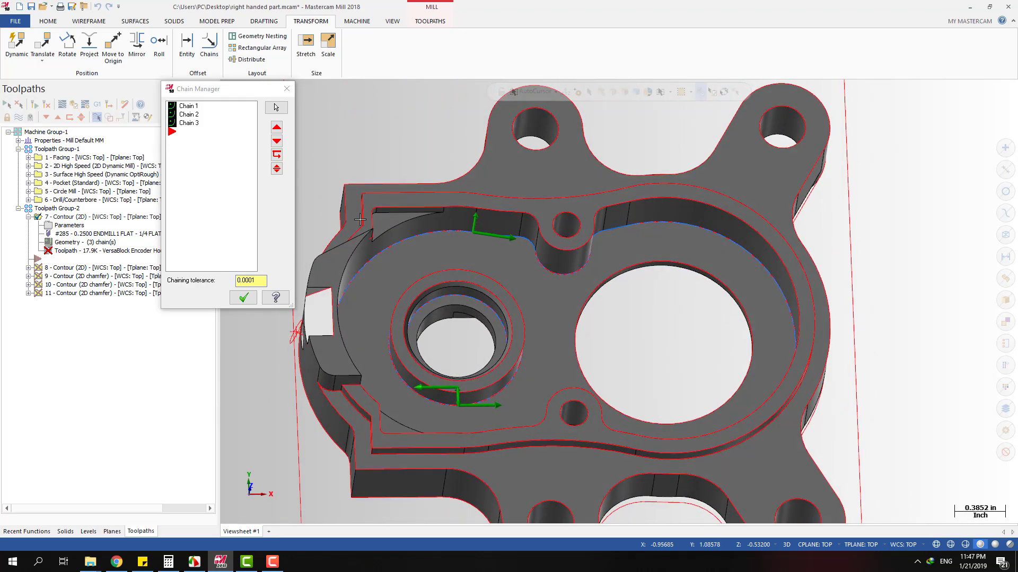
pyautogui.click(287, 93)
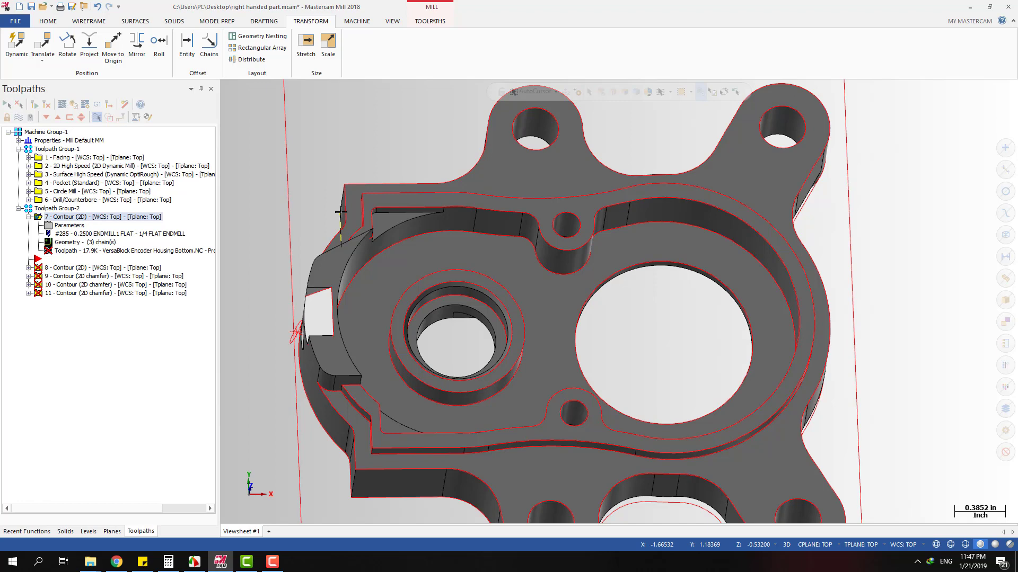
# Regenerate the toolpath of Contour operation 7 and show it from the Top view.
pyautogui.click(100, 217)
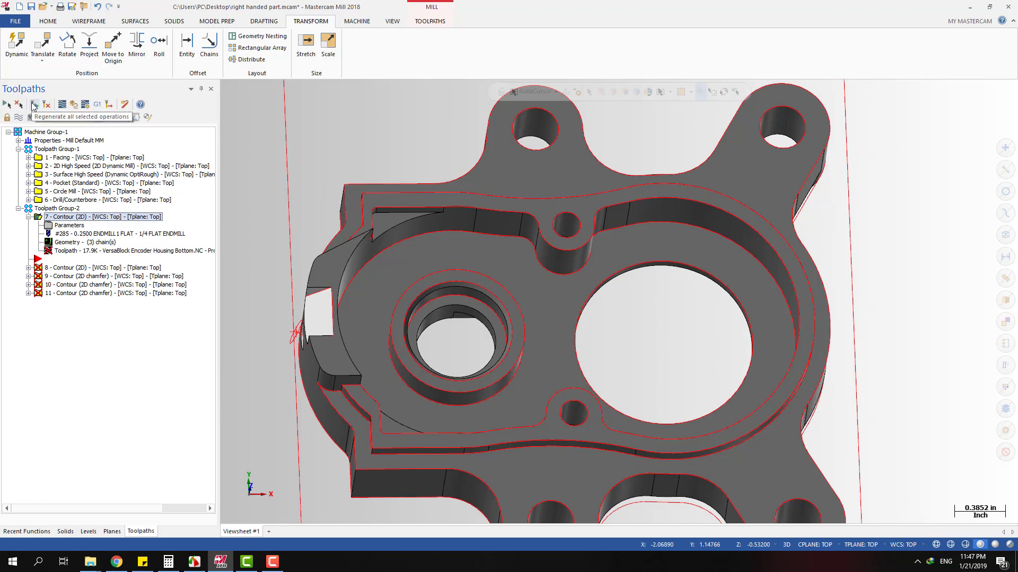
pyautogui.click(34, 106)
pyautogui.hotkey('alt', '1')
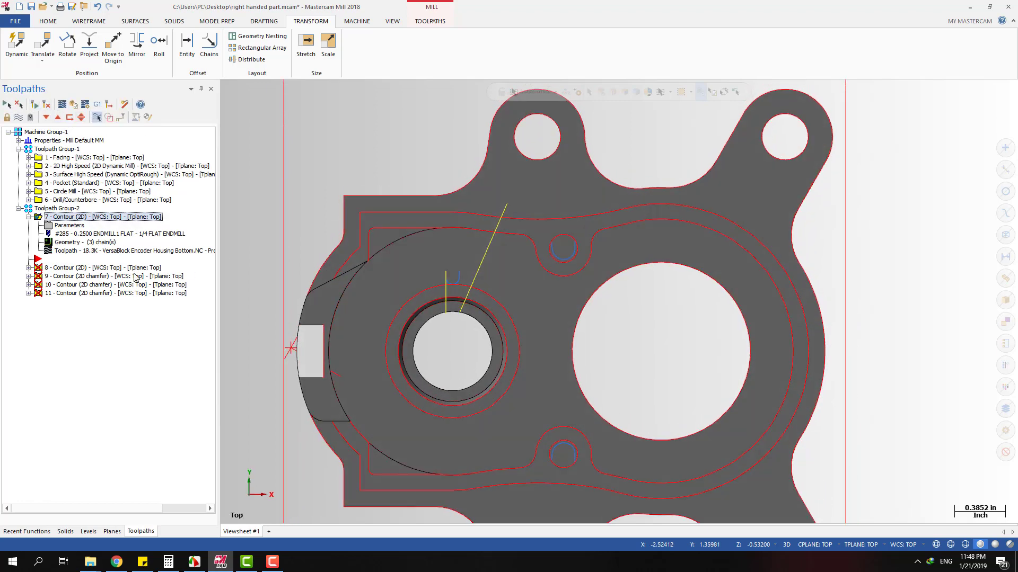
# Backplot Contour (2D) operation 7 and examine the tool's cutting motion along the pocket wall.
pyautogui.click(92, 254)
pyautogui.moveTo(406, 321); pyautogui.dragTo(447, 274, button='middle')
pyautogui.press('s')
pyautogui.press('s')
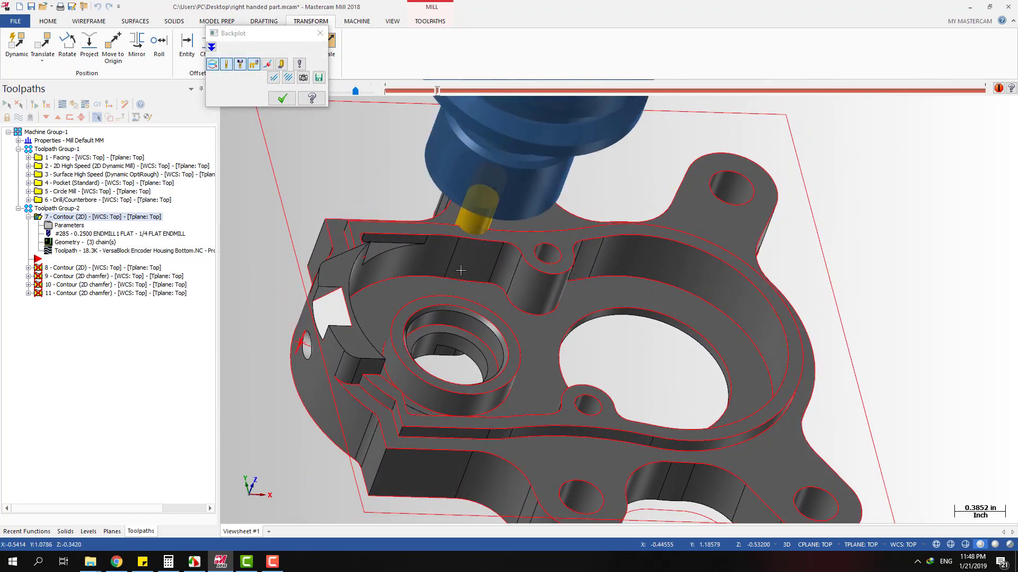
pyautogui.press('s')
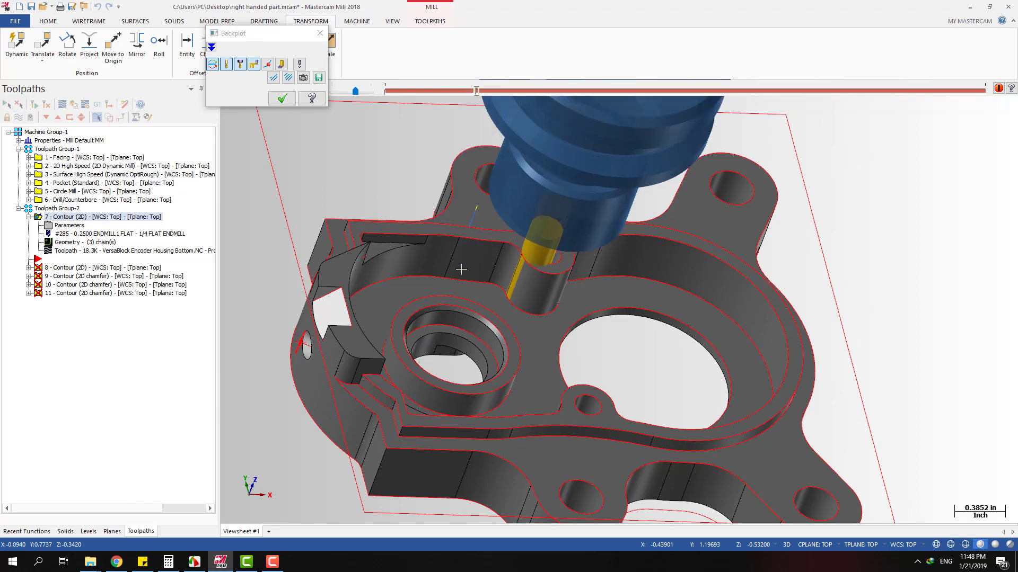
pyautogui.moveTo(488, 269)
pyautogui.mouseDown(button='middle')
pyautogui.moveTo(566, 379)
pyautogui.moveTo(488, 431)
pyautogui.moveTo(484, 420)
pyautogui.moveTo(639, 356)
pyautogui.mouseUp(button='middle')
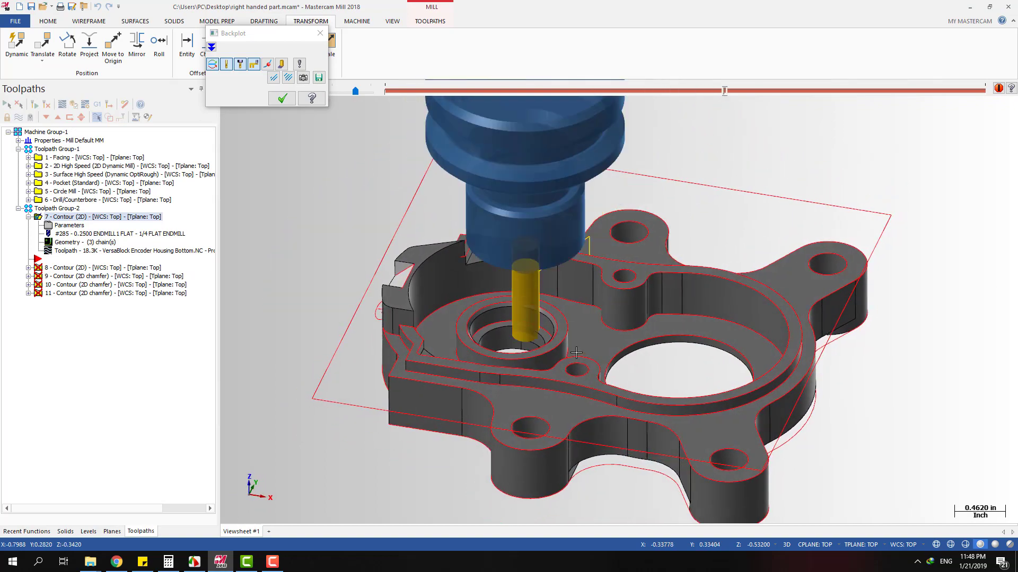
# Examine the backplotted tool's motion in the small bore and around its raised boss, and close the backplot.
pyautogui.moveTo(638, 356)
pyautogui.mouseDown(button='middle')
pyautogui.moveTo(516, 348)
pyautogui.moveTo(583, 371)
pyautogui.moveTo(535, 355)
pyautogui.moveTo(604, 349)
pyautogui.mouseUp(button='middle')
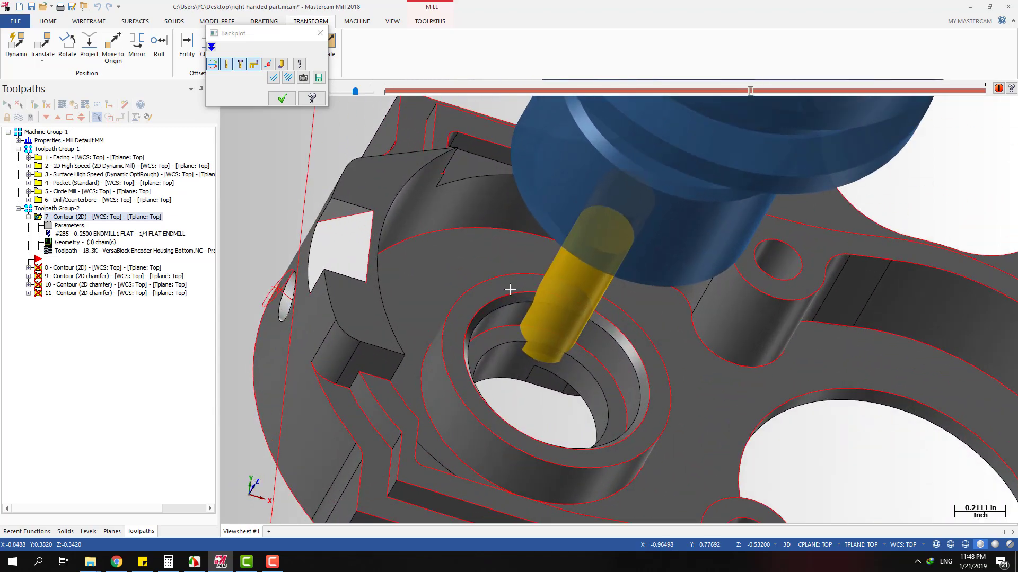
pyautogui.scroll(-2, 525, 274)
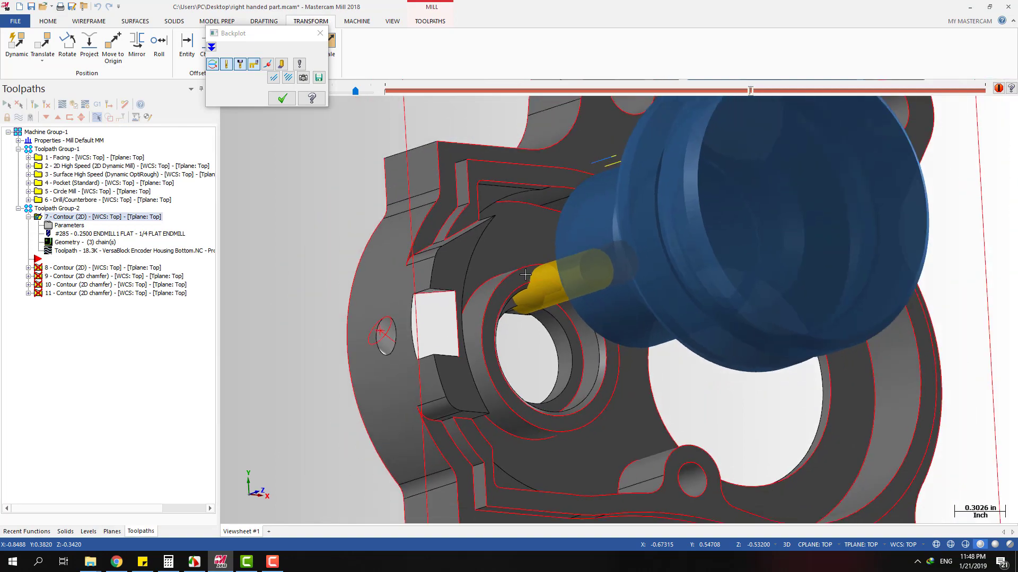
pyautogui.moveTo(546, 292); pyautogui.dragTo(426, 310, button='middle')
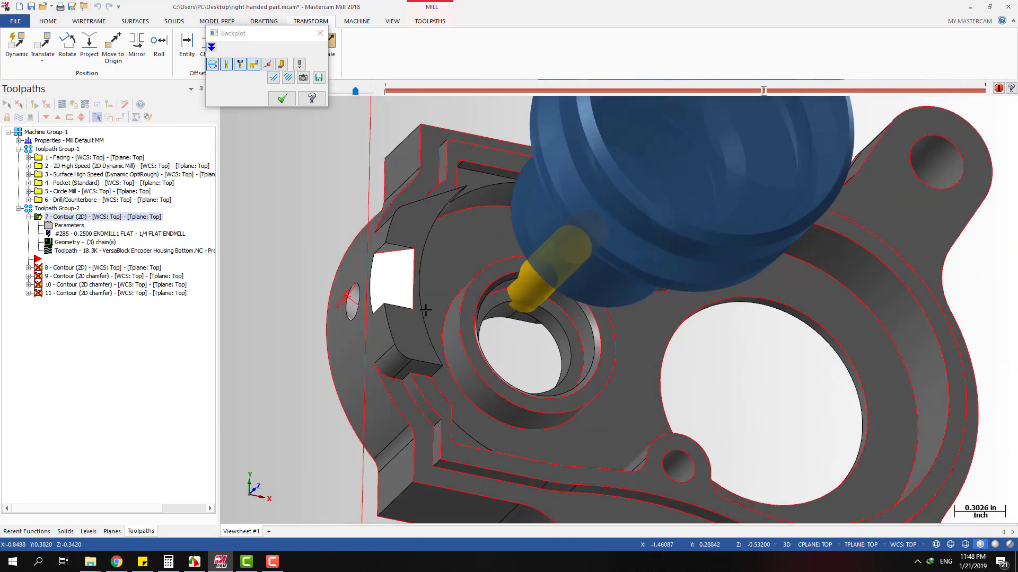
pyautogui.moveTo(594, 396); pyautogui.dragTo(522, 363, button='middle')
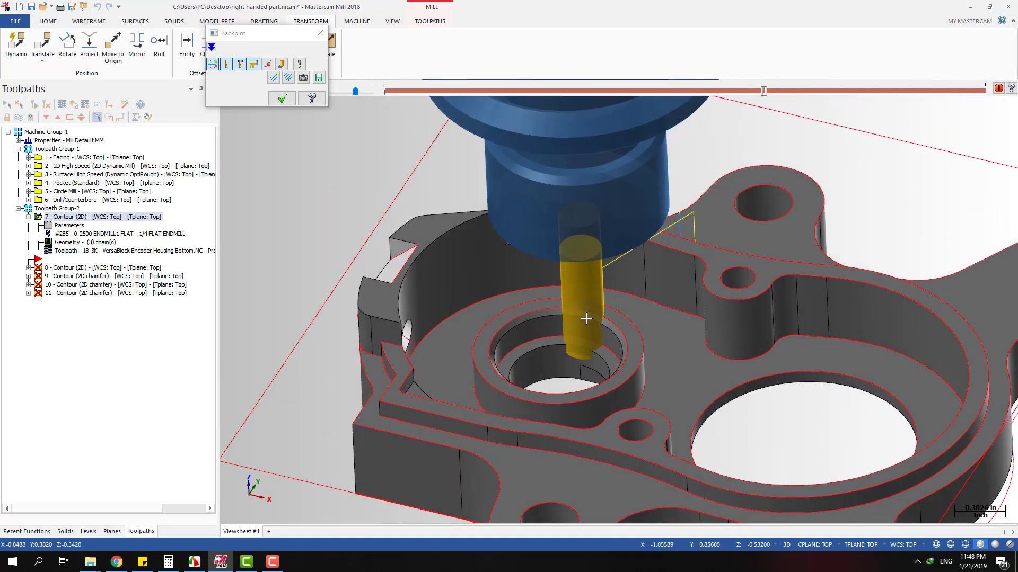
pyautogui.moveTo(592, 312); pyautogui.dragTo(593, 332, button='middle')
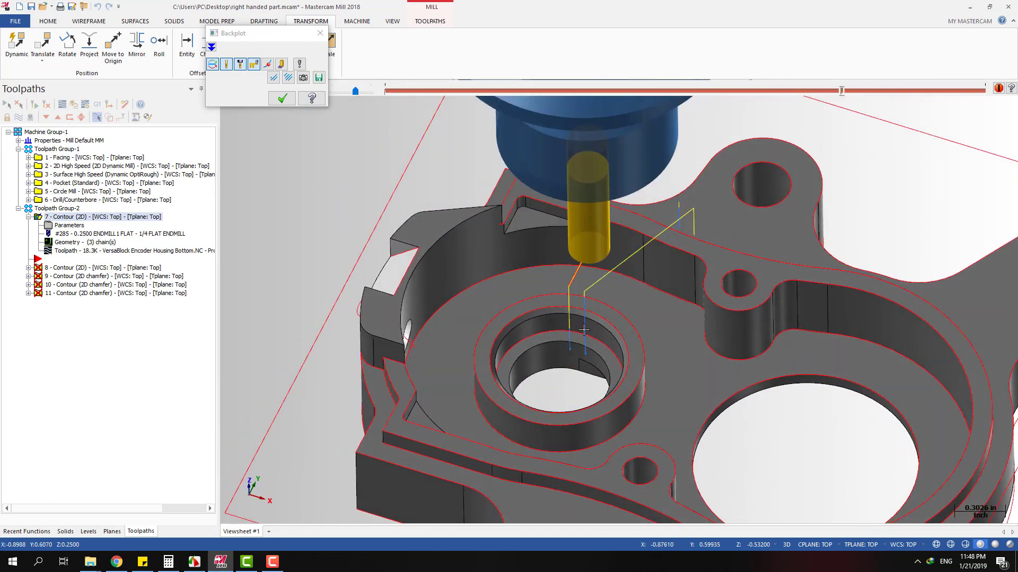
pyautogui.scroll(-6, 546, 327)
pyautogui.moveTo(565, 334); pyautogui.dragTo(655, 328, button='middle')
pyautogui.scroll(7, 583, 325)
pyautogui.scroll(-5, 500, 337)
pyautogui.scroll(5, 493, 354)
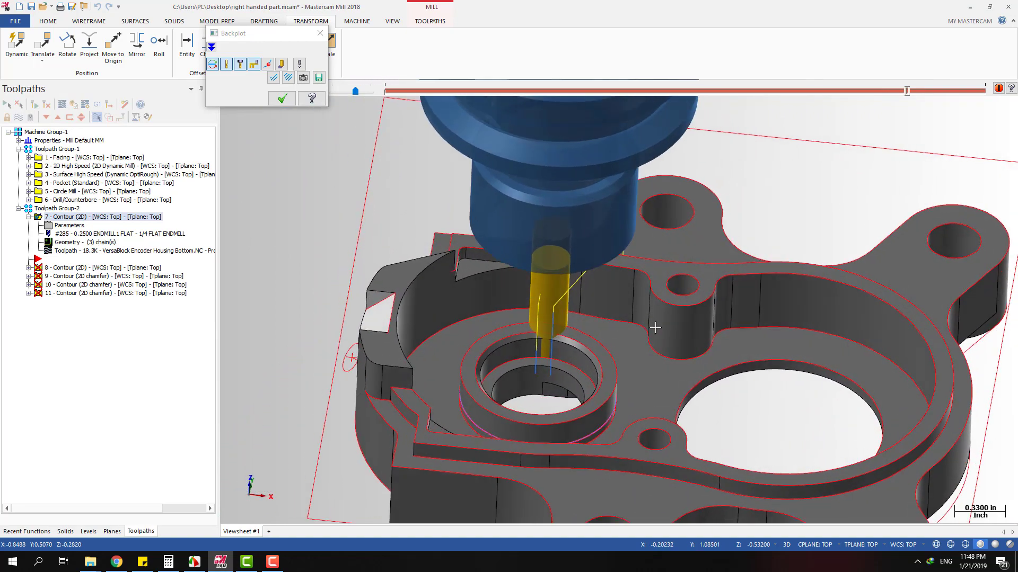
pyautogui.press('Escape')
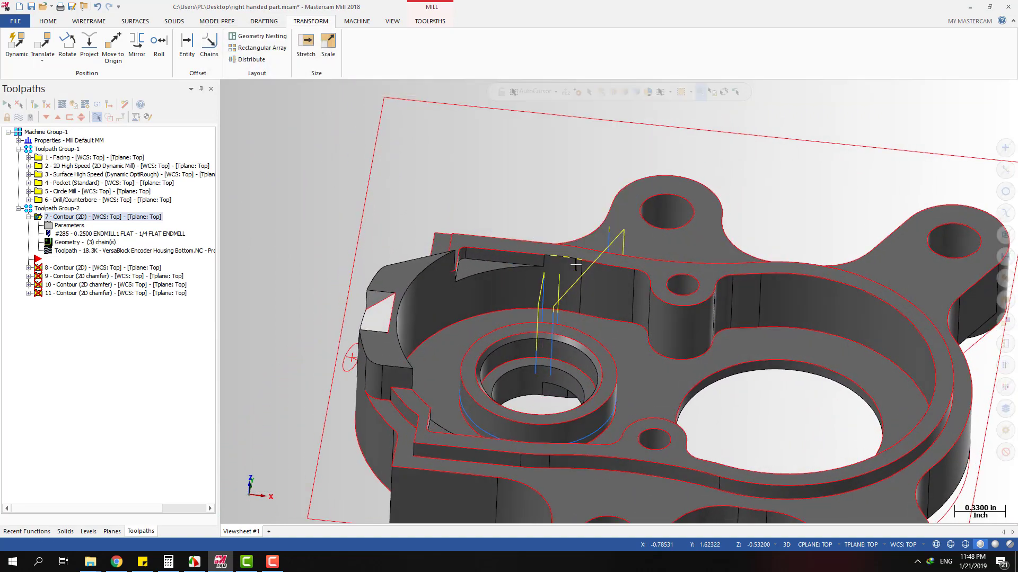
# Reopen the geometry of Contour operation 7 and examine the directions of Chains 1 to 3, leaving them unedited.
pyautogui.hotkey('alt', '1')
pyautogui.hotkey('alt', '7')
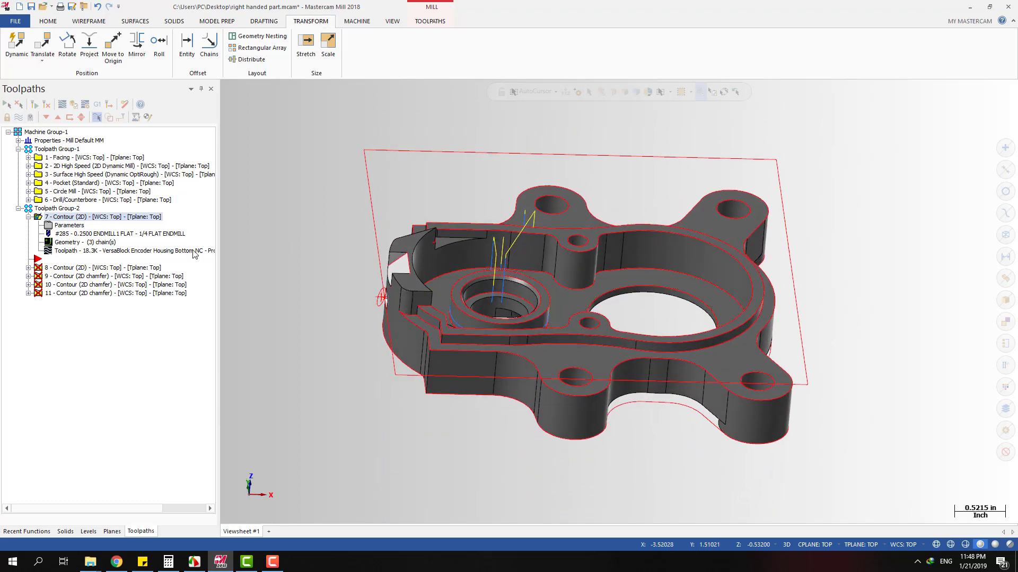
pyautogui.click(104, 244)
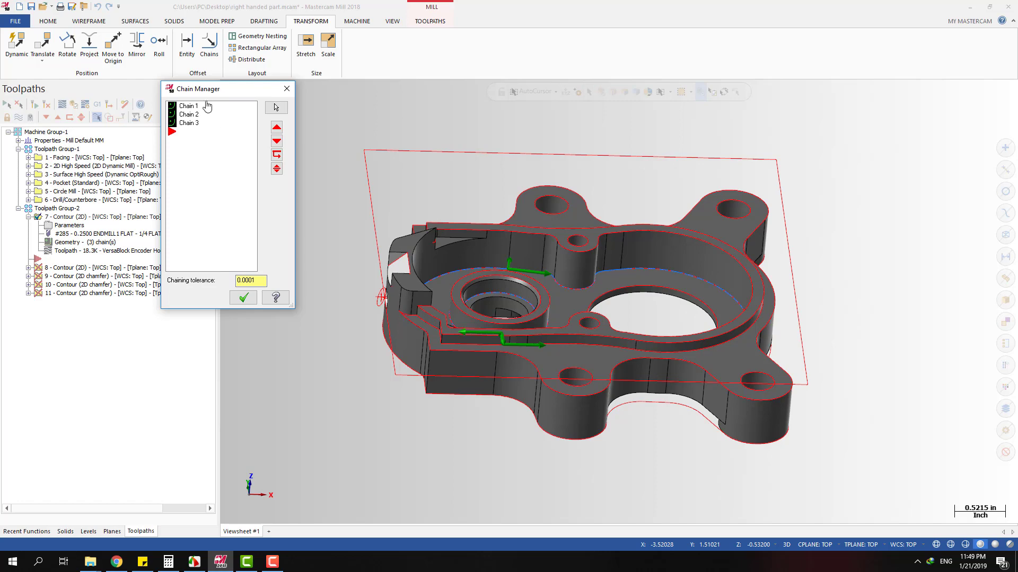
pyautogui.click(190, 107)
pyautogui.click(190, 122)
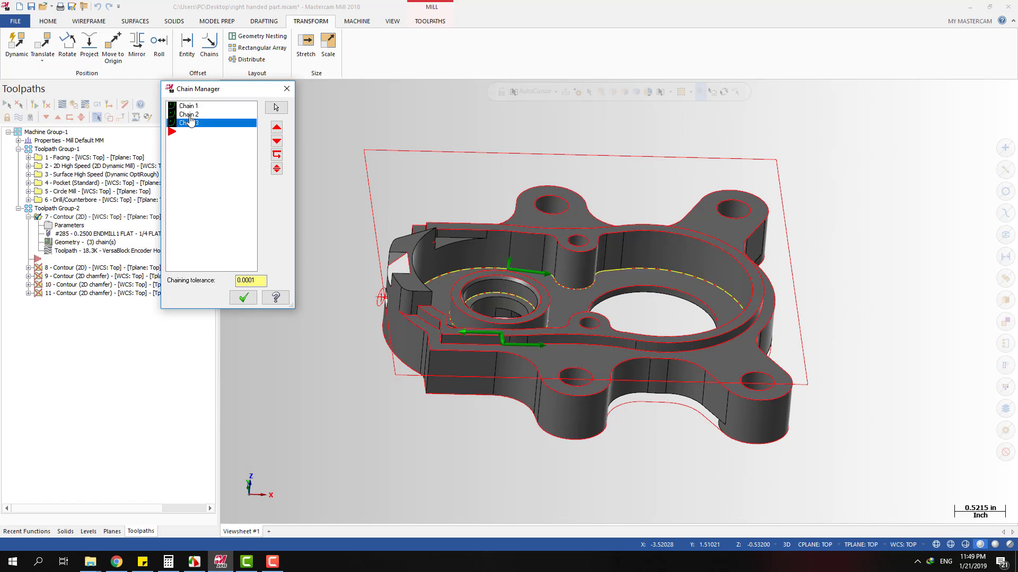
pyautogui.click(190, 108)
pyautogui.click(191, 125)
pyautogui.moveTo(517, 176); pyautogui.dragTo(519, 201, button='middle')
pyautogui.hotkey('alt', '2')
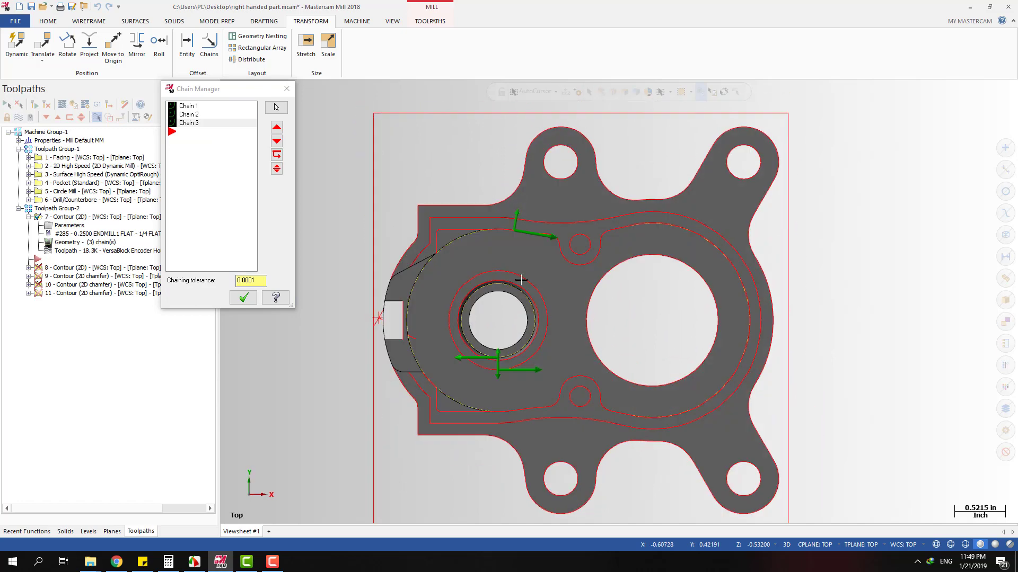
pyautogui.moveTo(519, 275); pyautogui.dragTo(514, 225, button='middle')
pyautogui.click(287, 89)
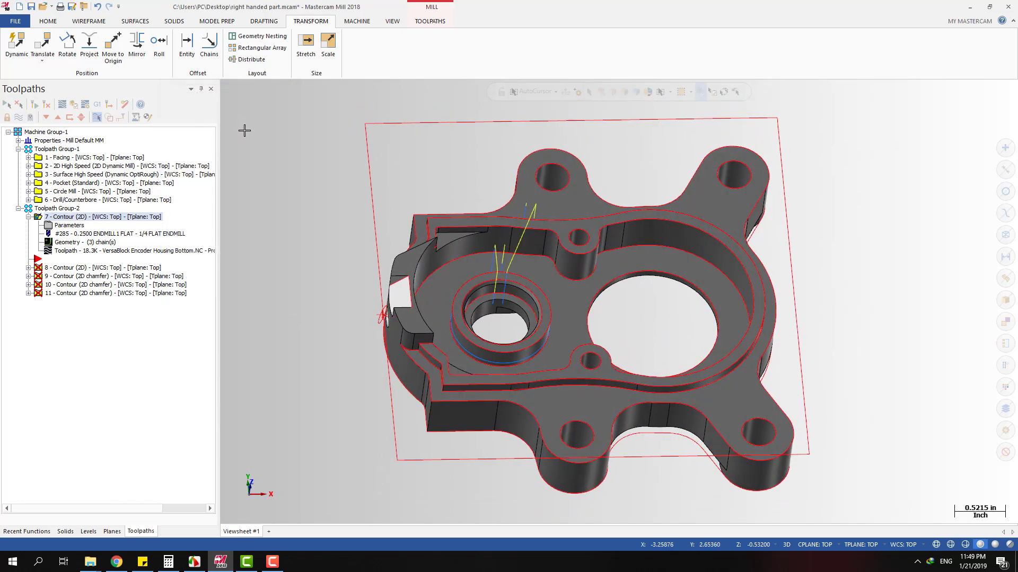
# Expand operations 8 and 9, and reverse Chains 1 to 3 together in the geometry of Contour operation 7.
pyautogui.click(29, 268)
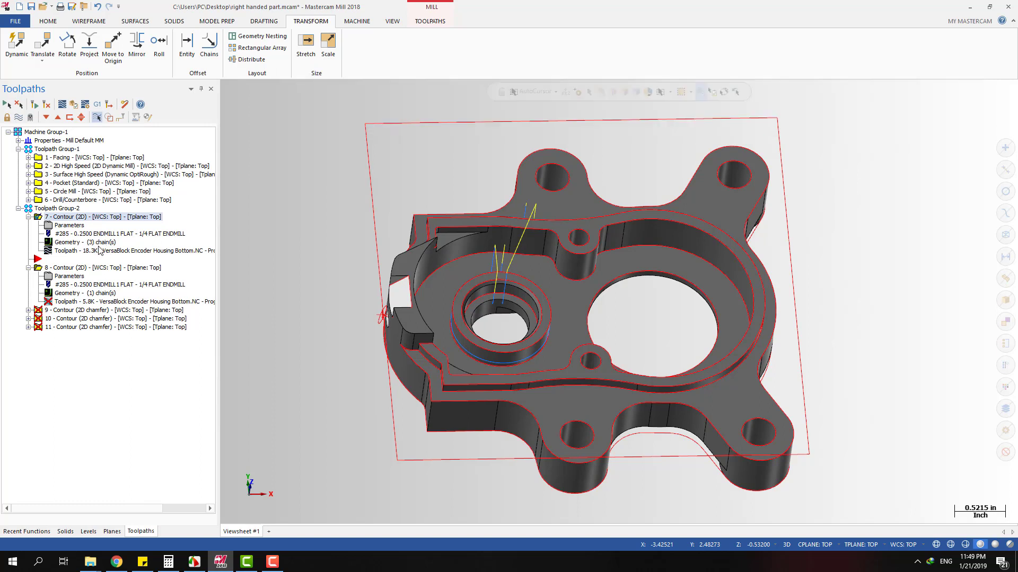
pyautogui.click(29, 312)
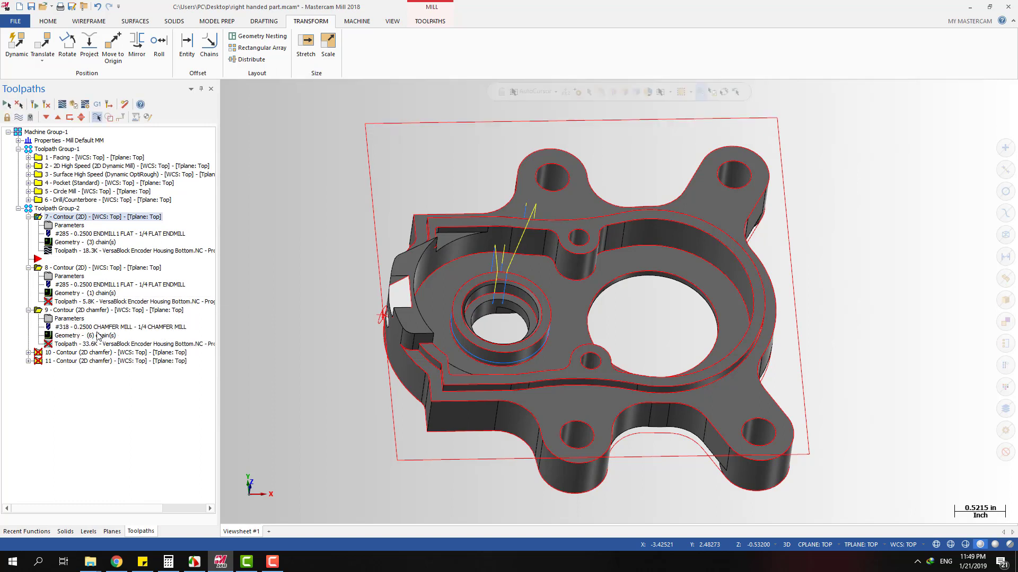
pyautogui.click(85, 242)
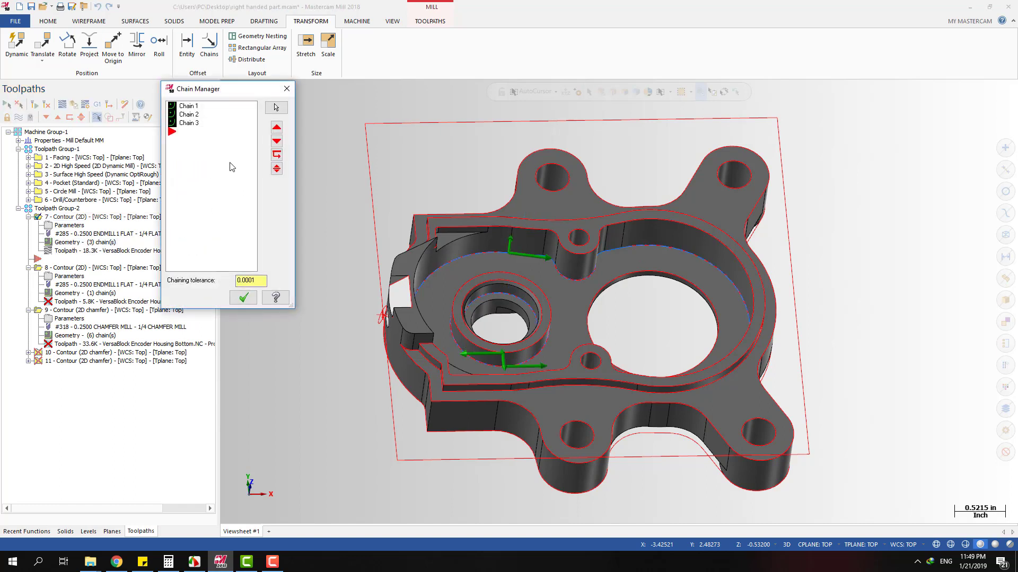
pyautogui.click(193, 107)
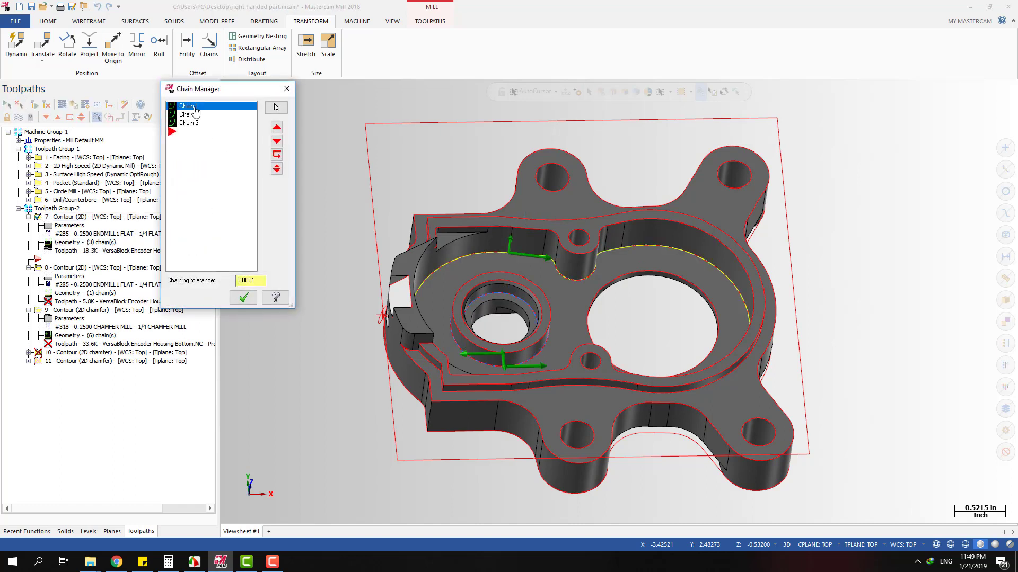
pyautogui.click(194, 125)
pyautogui.click(196, 108)
pyautogui.click(193, 125)
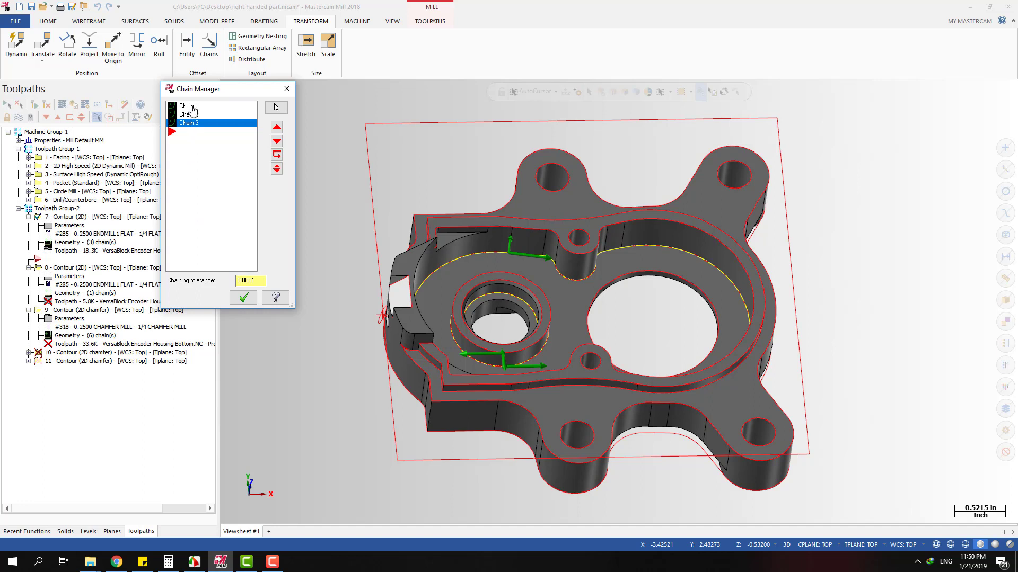
pyautogui.rightClick(232, 205)
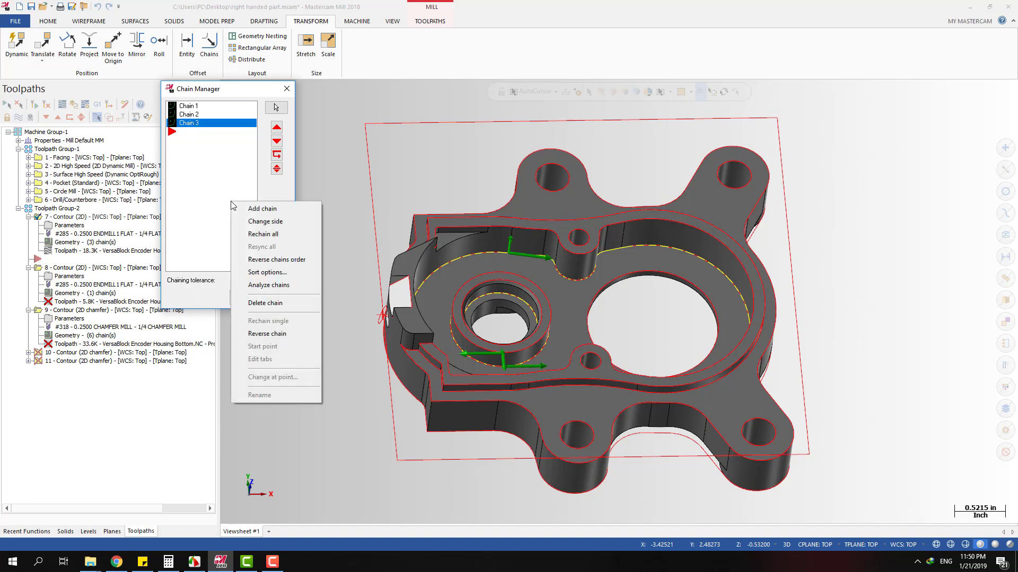
pyautogui.click(274, 335)
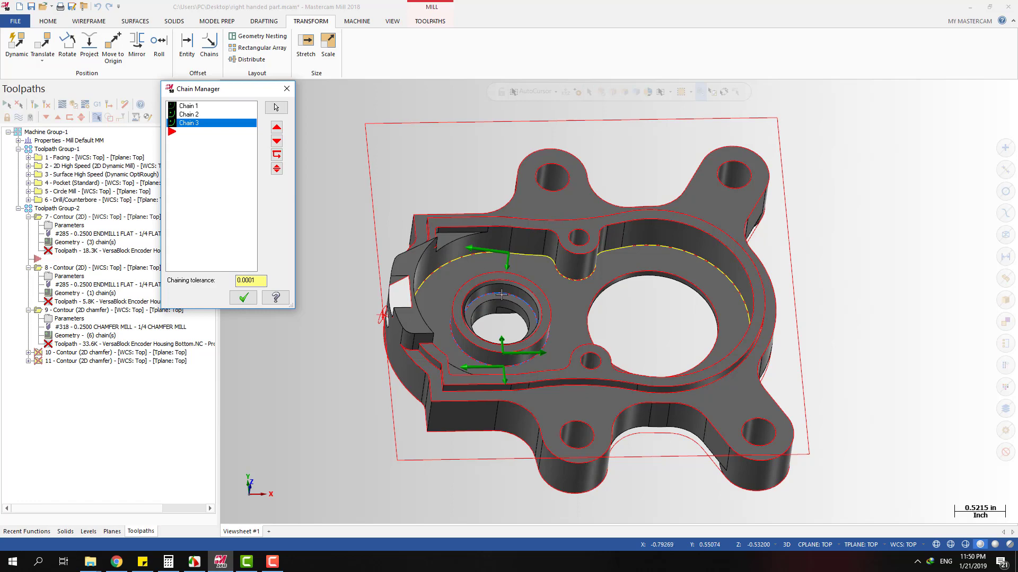
pyautogui.moveTo(493, 265); pyautogui.dragTo(490, 329, button='middle')
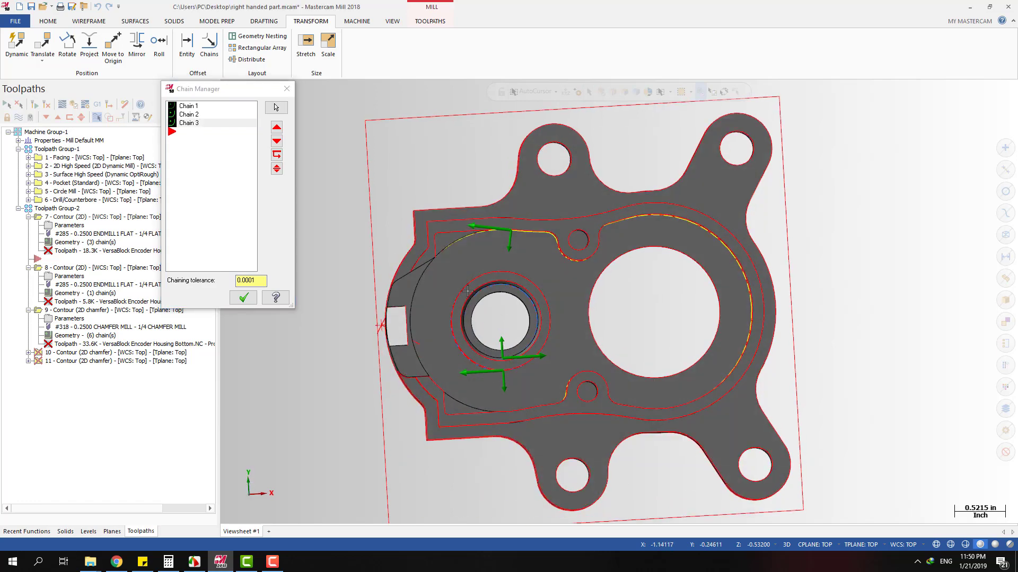
pyautogui.scroll(2, 493, 251)
pyautogui.moveTo(490, 273); pyautogui.dragTo(491, 238, button='middle')
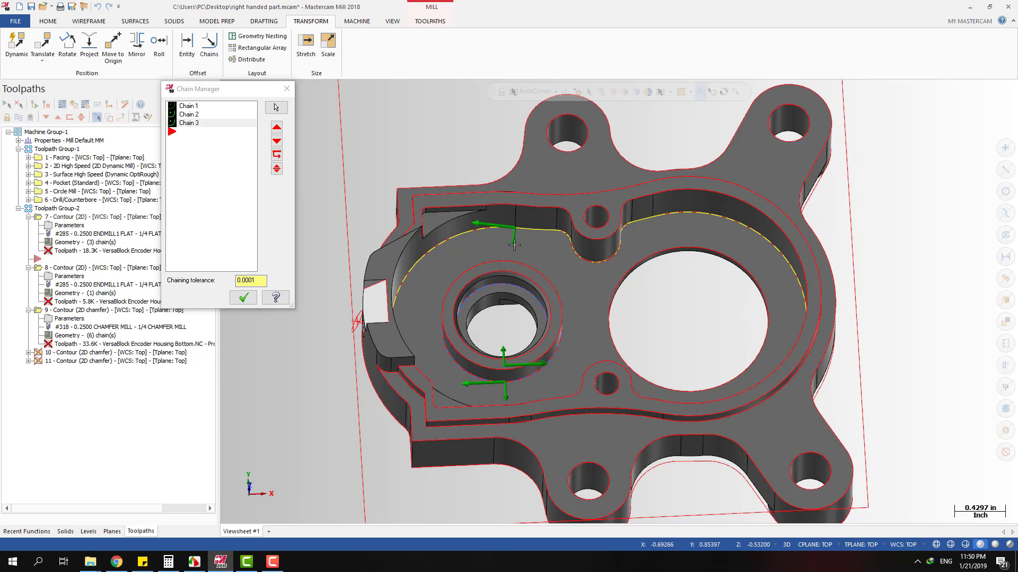
pyautogui.click(243, 297)
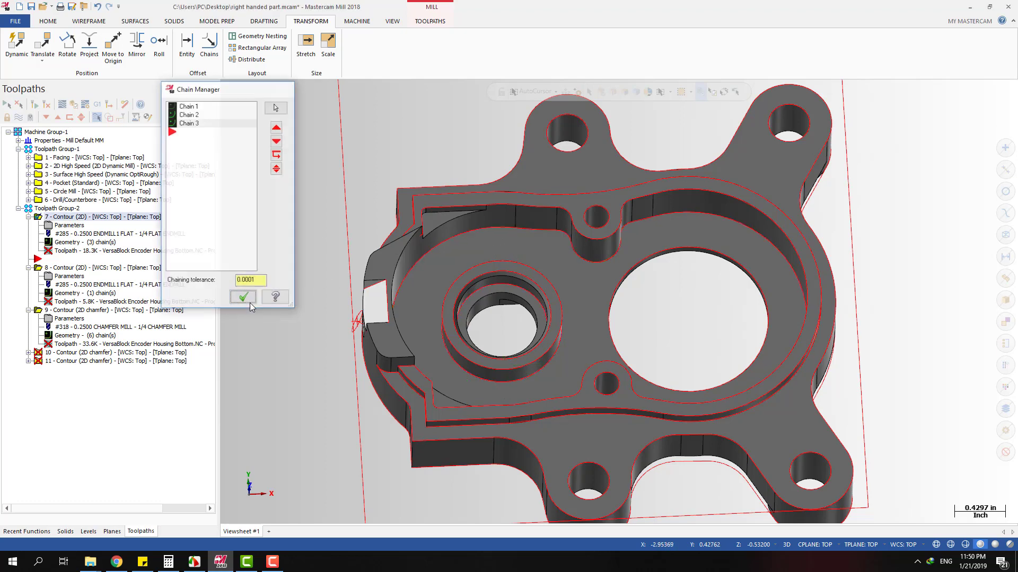
# Recheck the chain directions in the geometry of Contour operation 7 from the Top view.
pyautogui.click(80, 242)
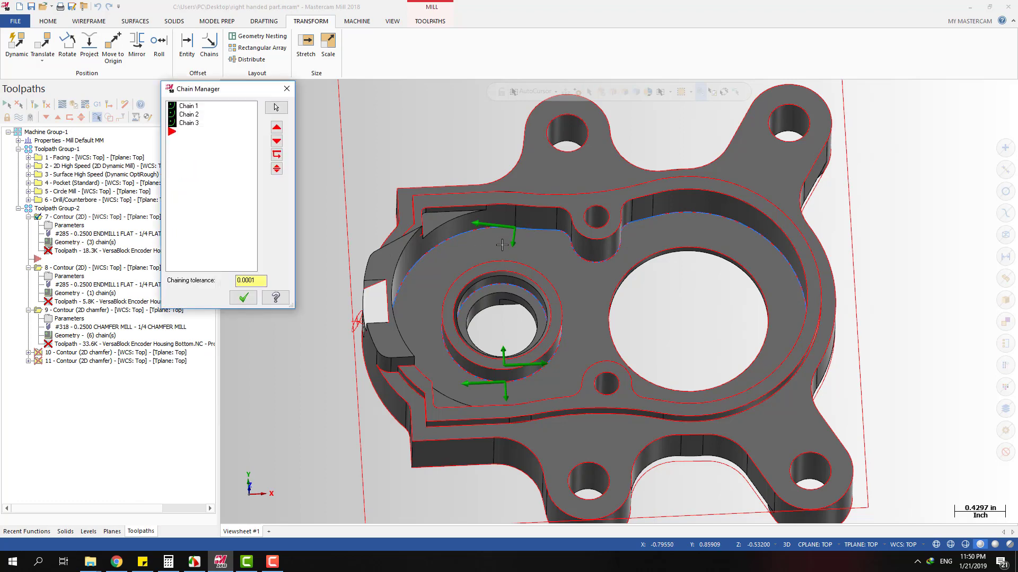
pyautogui.hotkey('alt', '1')
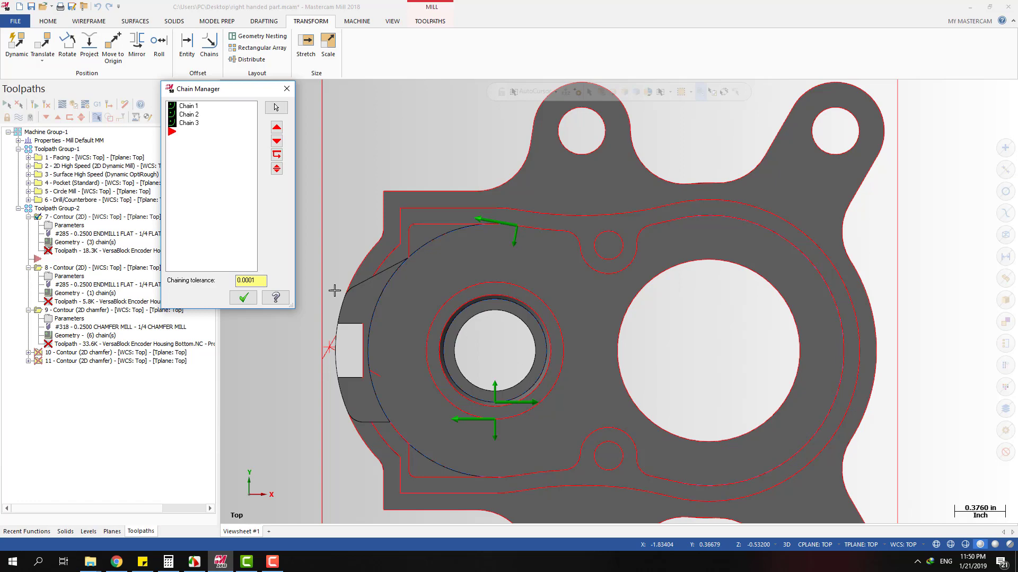
pyautogui.click(244, 297)
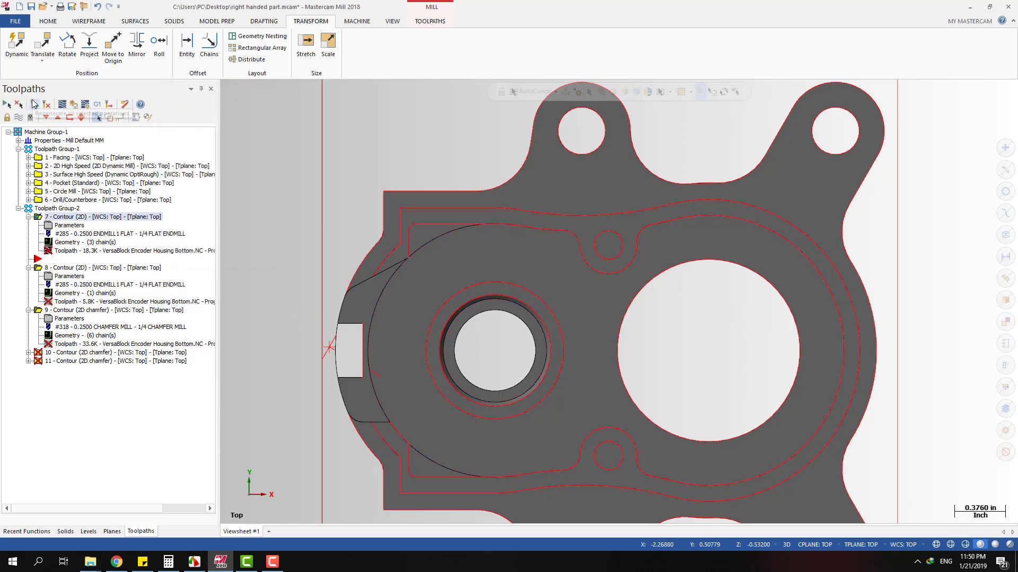
# Regenerate Contour operation 7 with its reversed chains.
pyautogui.moveTo(631, 347); pyautogui.dragTo(659, 286, button='middle')
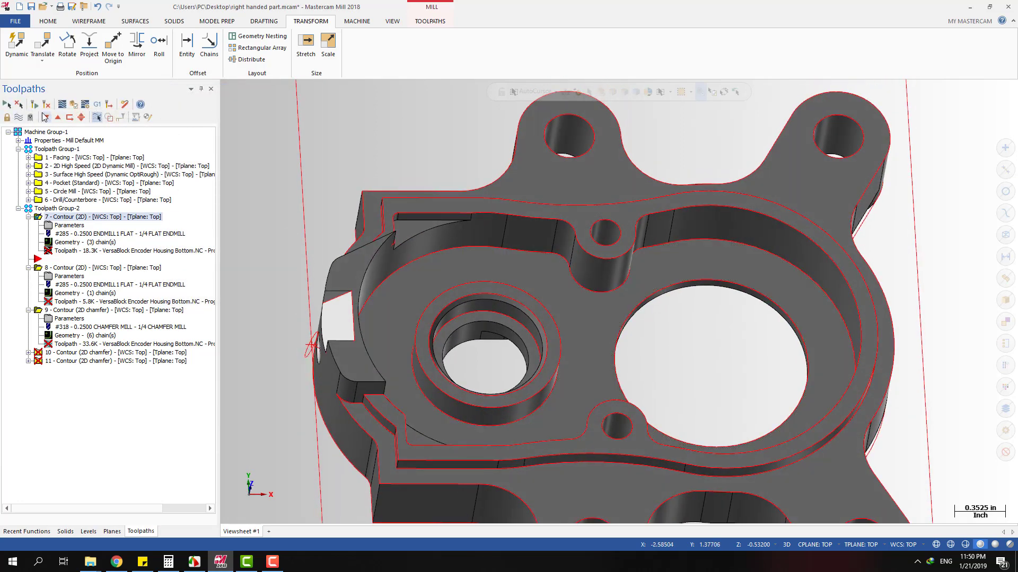
pyautogui.click(35, 104)
pyautogui.scroll(-1, 590, 350)
pyautogui.scroll(-1, 590, 349)
pyautogui.moveTo(590, 349); pyautogui.dragTo(546, 352, button='middle')
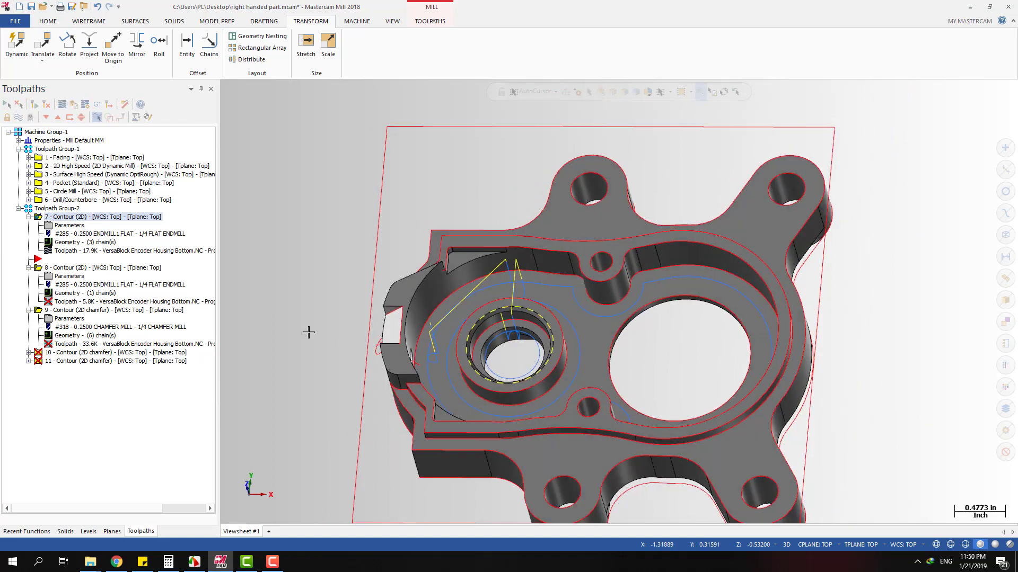
# Backplot the regenerated Contour operation 7 and inspect its toolpath from the Top view and at an angle.
pyautogui.click(63, 252)
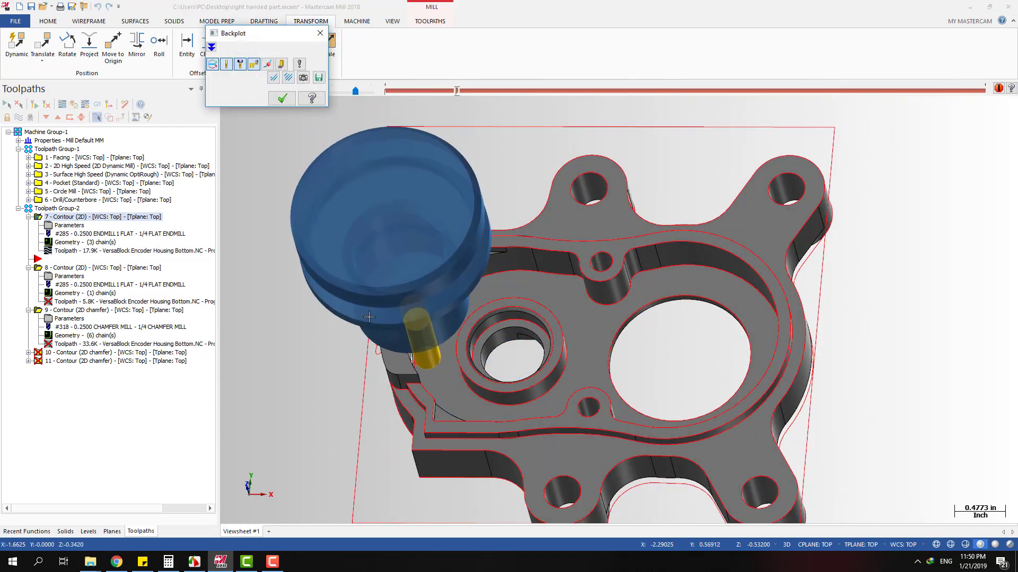
pyautogui.moveTo(385, 337); pyautogui.dragTo(436, 341, button='middle')
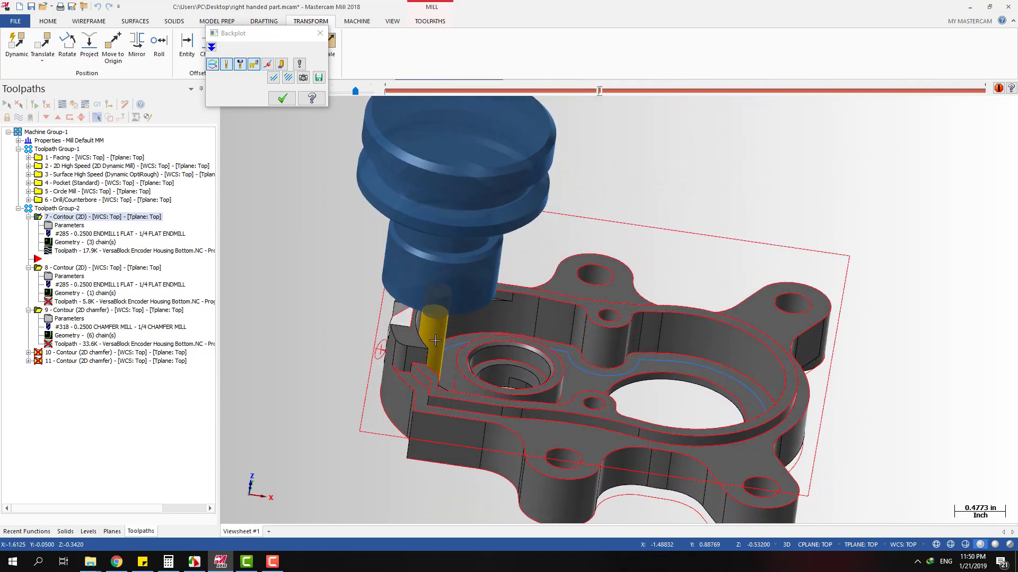
pyautogui.press('Escape')
pyautogui.hotkey('alt', '1')
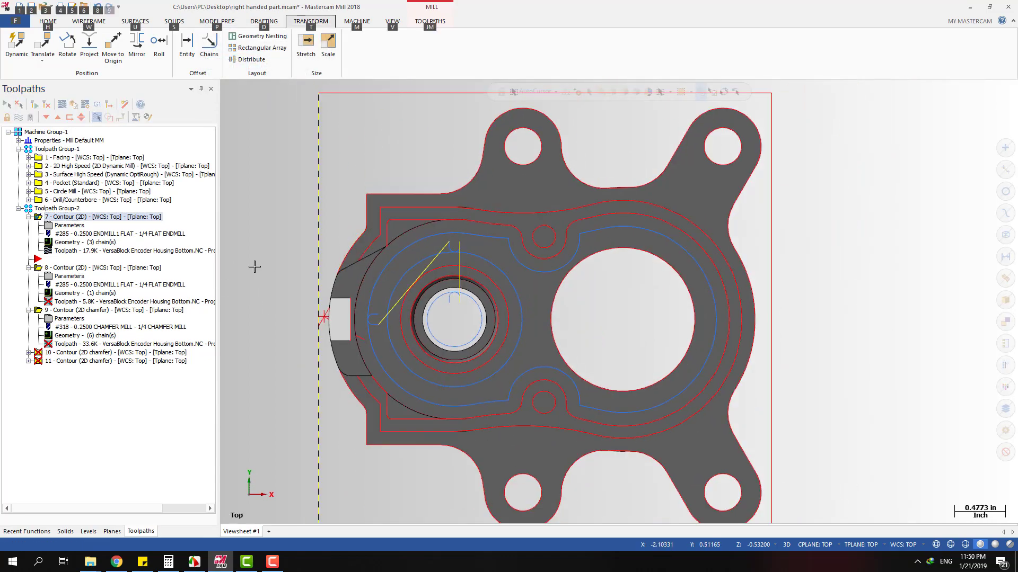
pyautogui.moveTo(487, 355); pyautogui.dragTo(480, 289, button='middle')
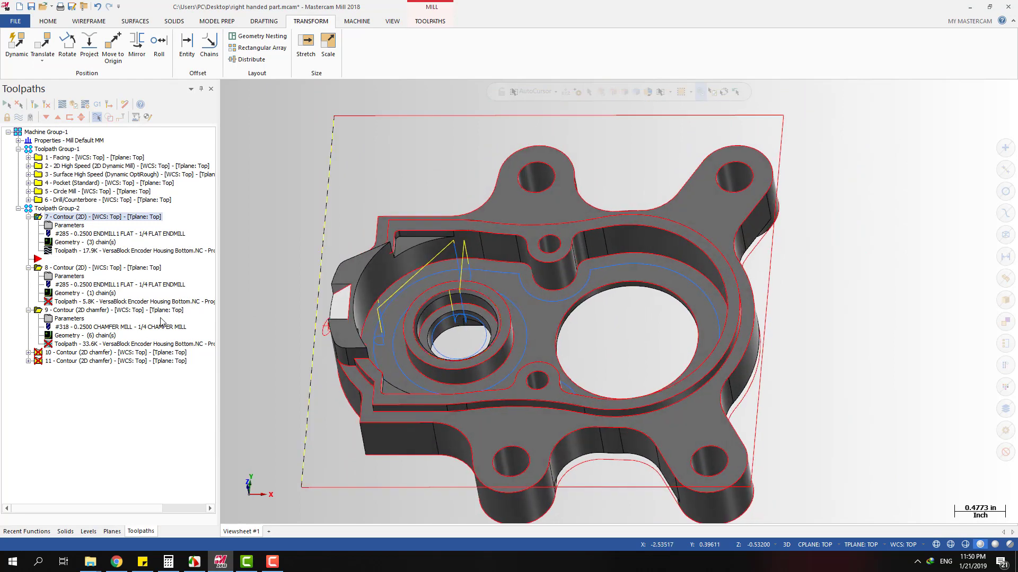
# Reverse Chains 1 to 6 together in the geometry of Contour (2D chamfer) operation 9.
pyautogui.click(83, 311)
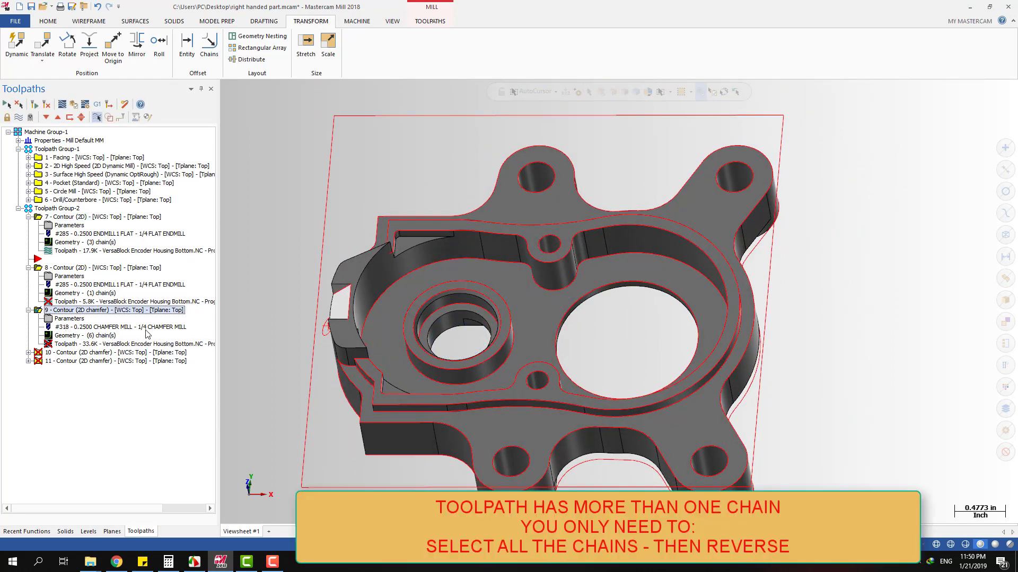
pyautogui.click(94, 337)
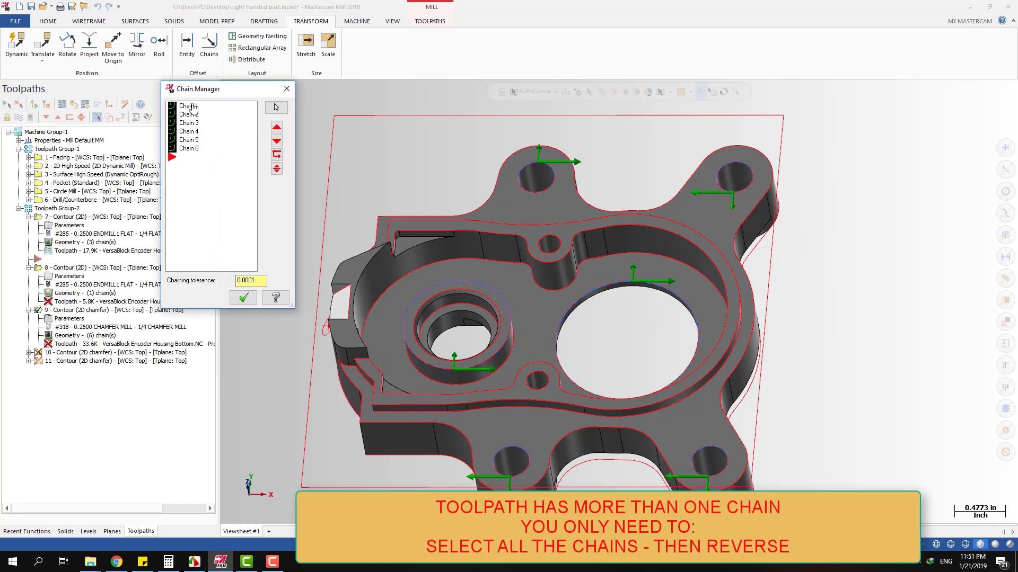
pyautogui.click(192, 108)
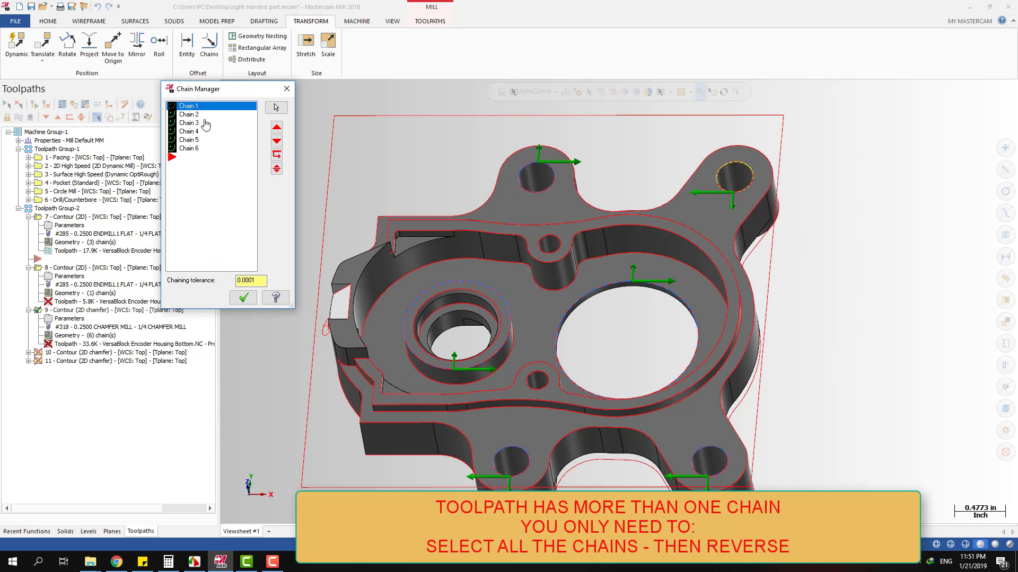
pyautogui.keyDown('shift'); pyautogui.click(189, 150); pyautogui.keyUp('shift')
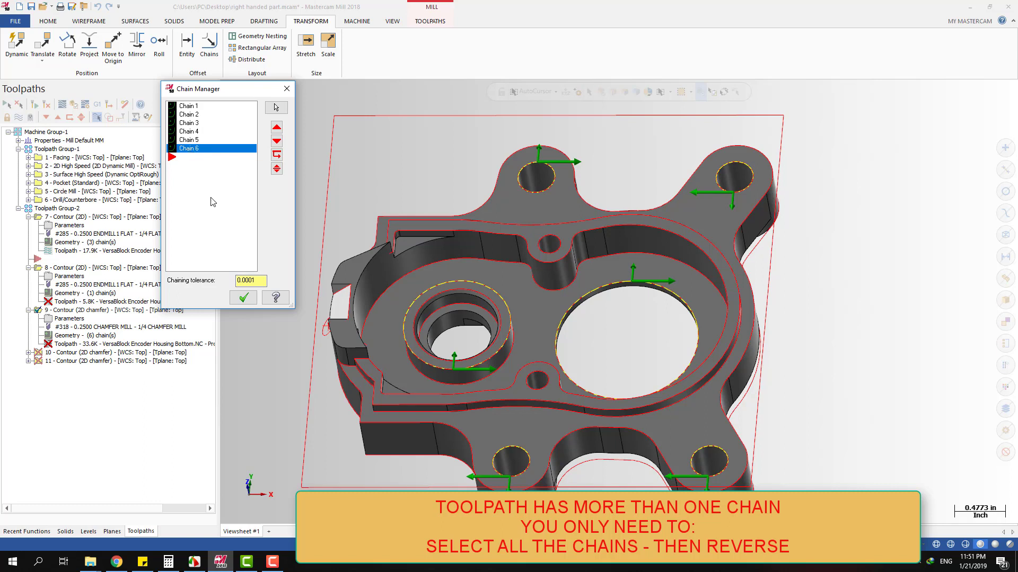
pyautogui.rightClick(216, 224)
pyautogui.click(270, 354)
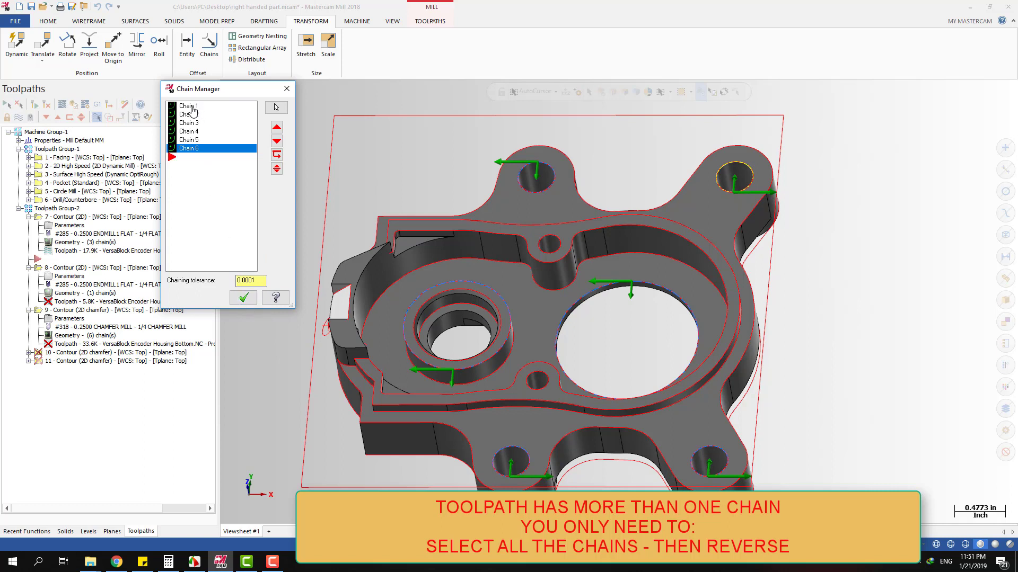
# Reselect all six chains of operation 9 to recheck their directions, and accept the chain list.
pyautogui.moveTo(193, 109); pyautogui.dragTo(193, 225)
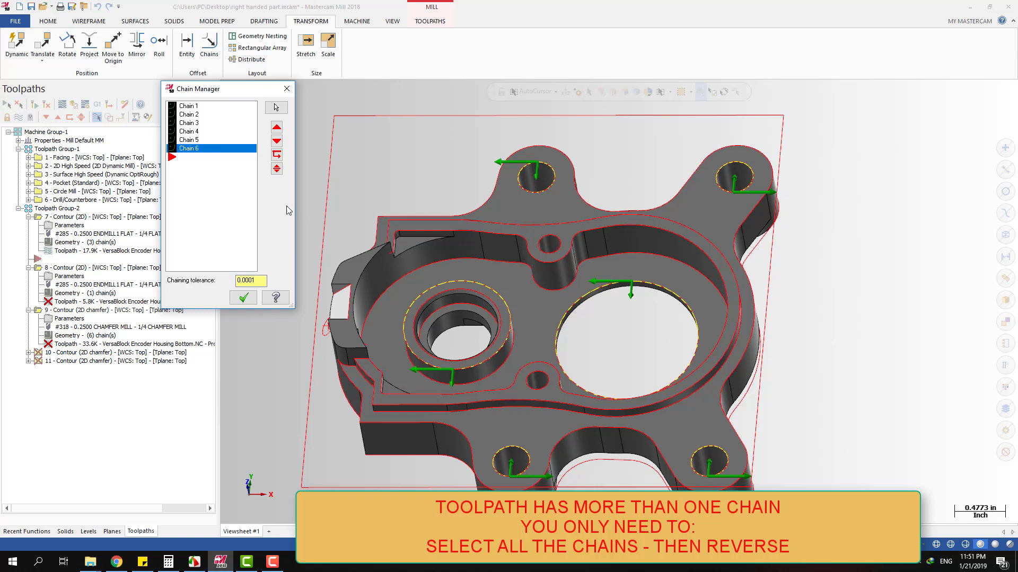
pyautogui.rightClick(229, 131)
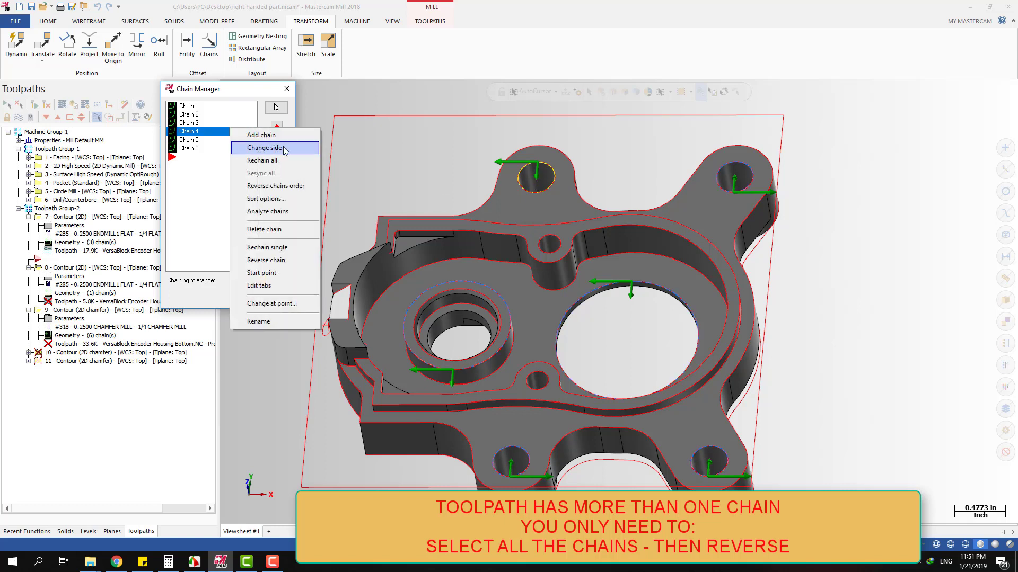
pyautogui.click(201, 108)
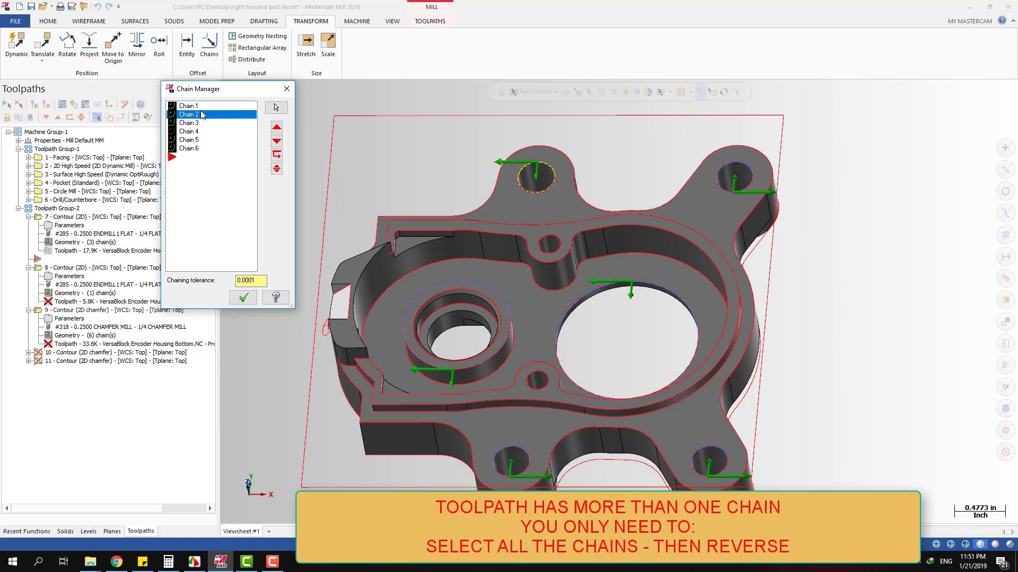
pyautogui.click(185, 150)
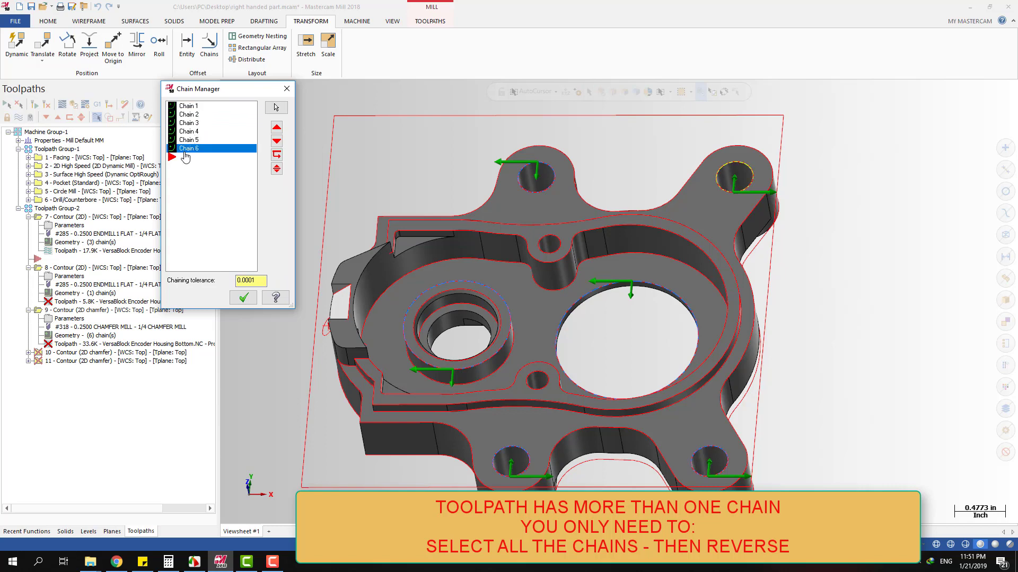
pyautogui.rightClick(204, 191)
pyautogui.click(239, 316)
pyautogui.click(253, 294)
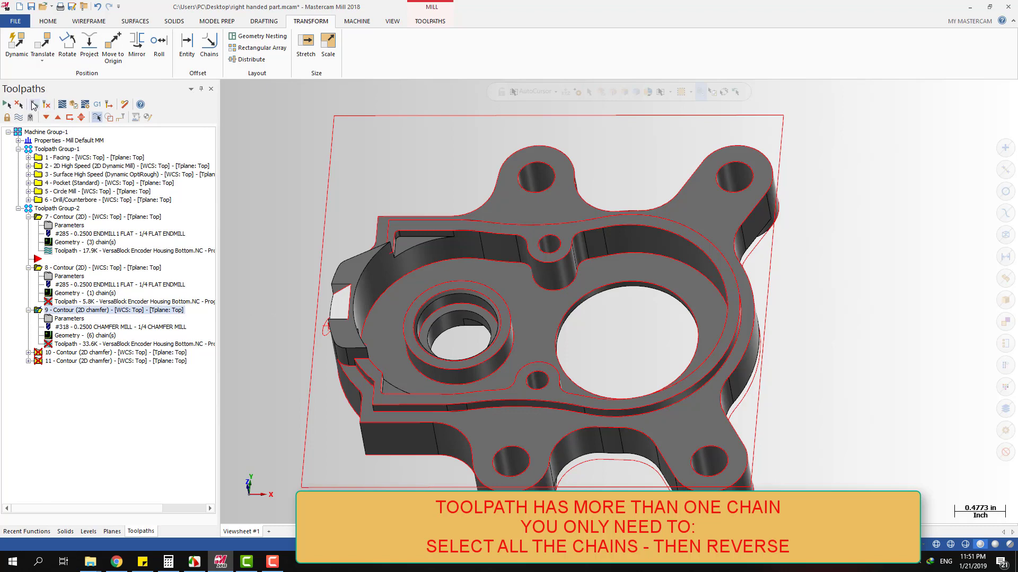
# Regenerate chamfer operation 9 and backplot its toolpath, inspecting it from a lower angle.
pyautogui.click(34, 105)
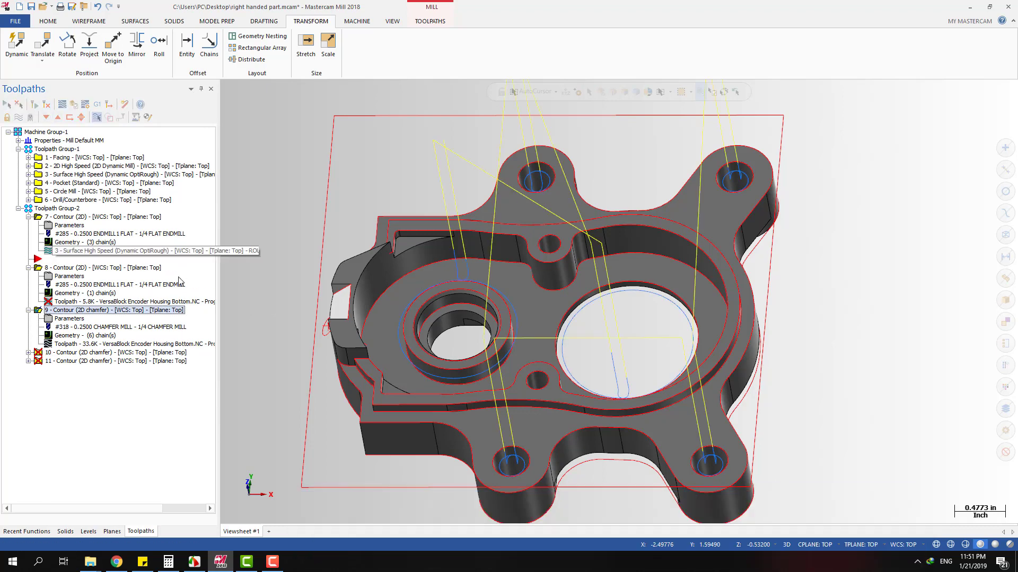
pyautogui.click(93, 344)
pyautogui.press('r')
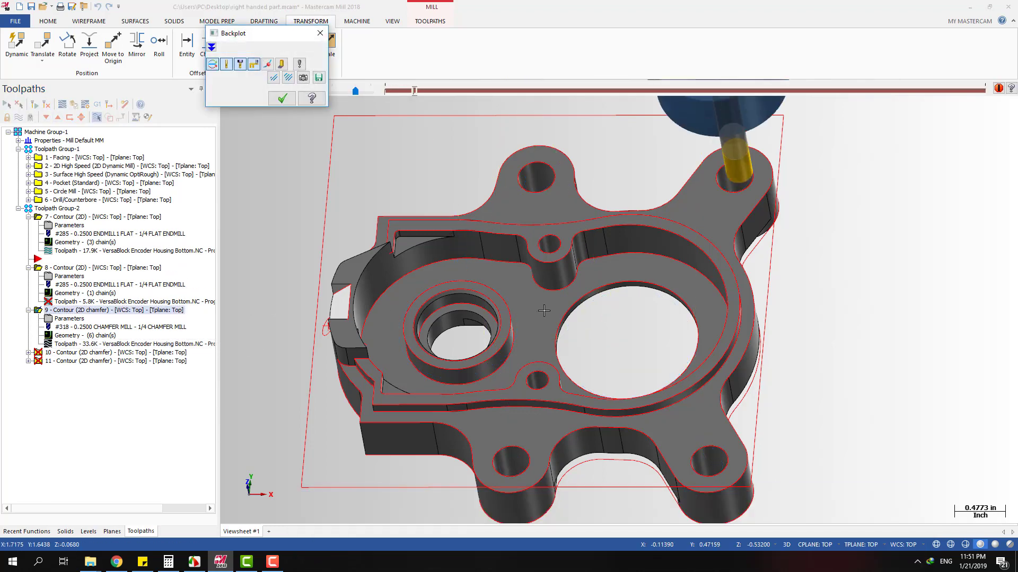
pyautogui.moveTo(565, 287)
pyautogui.mouseDown(button='middle')
pyautogui.moveTo(573, 262)
pyautogui.moveTo(585, 264)
pyautogui.moveTo(561, 278)
pyautogui.mouseUp(button='middle')
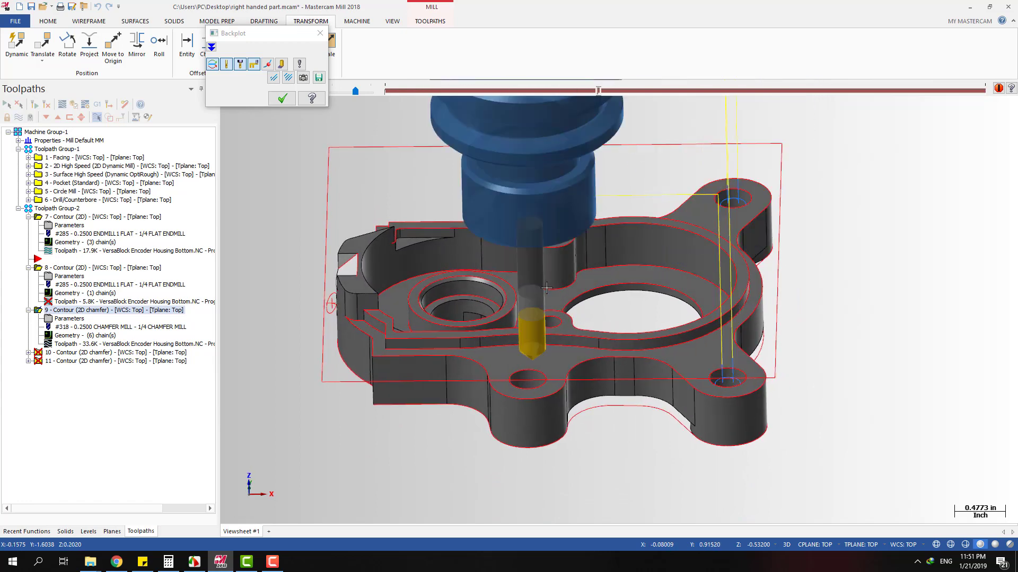
pyautogui.press('Escape')
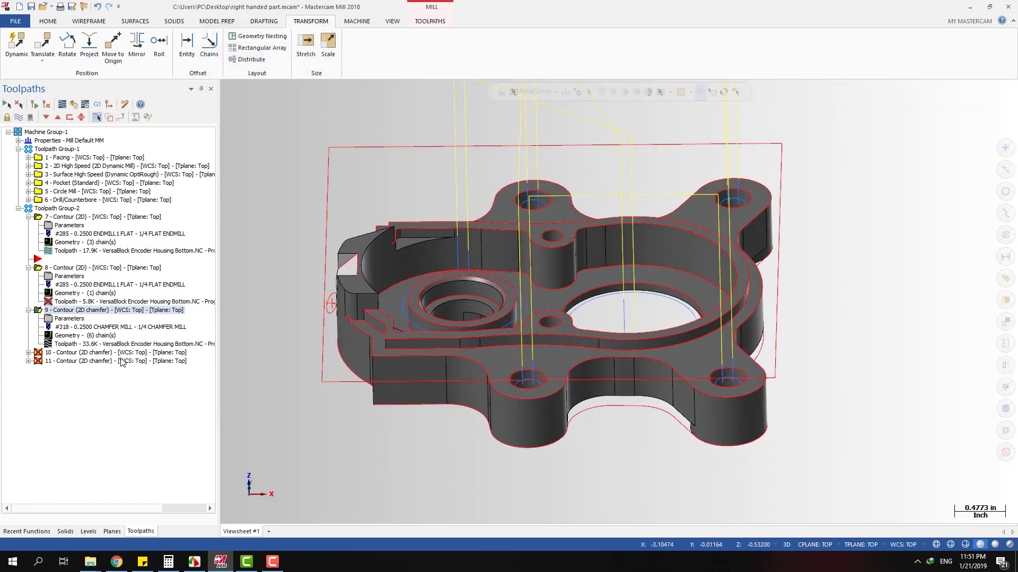
# Expand operation 10 and check the chain list of Contour operation 8 without changing it.
pyautogui.click(87, 354)
pyautogui.click(28, 353)
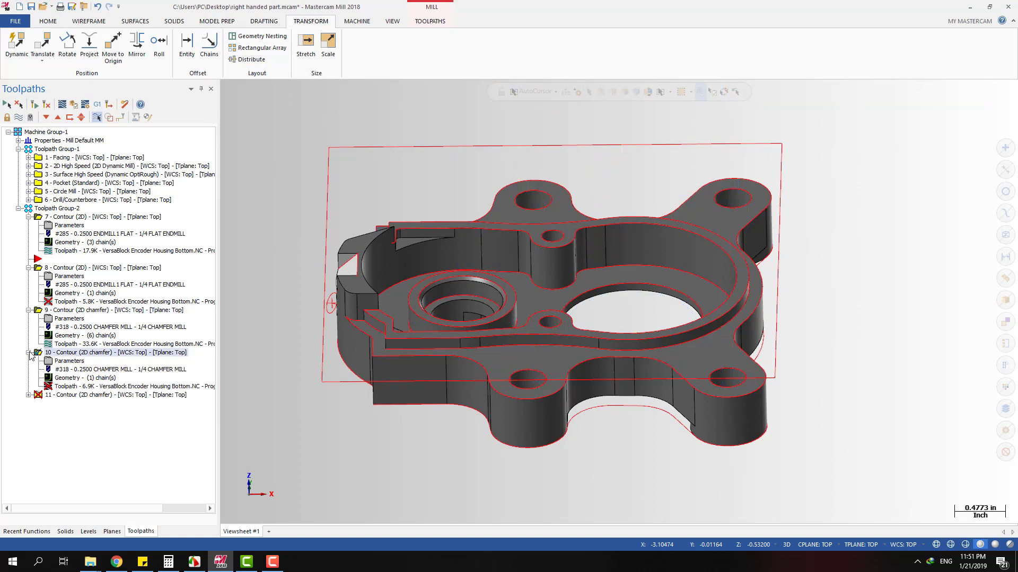
pyautogui.click(80, 268)
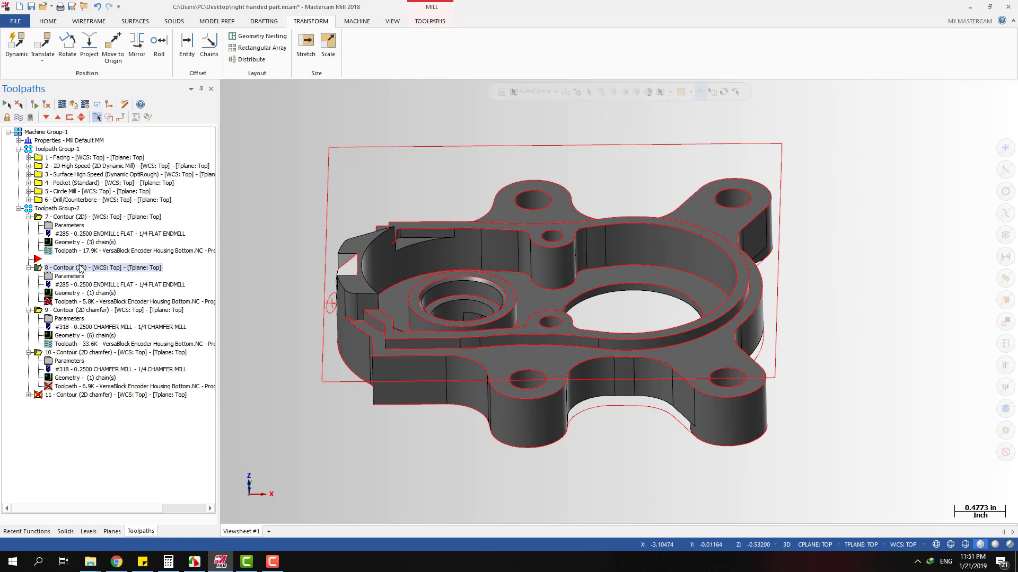
pyautogui.click(83, 353)
pyautogui.click(84, 295)
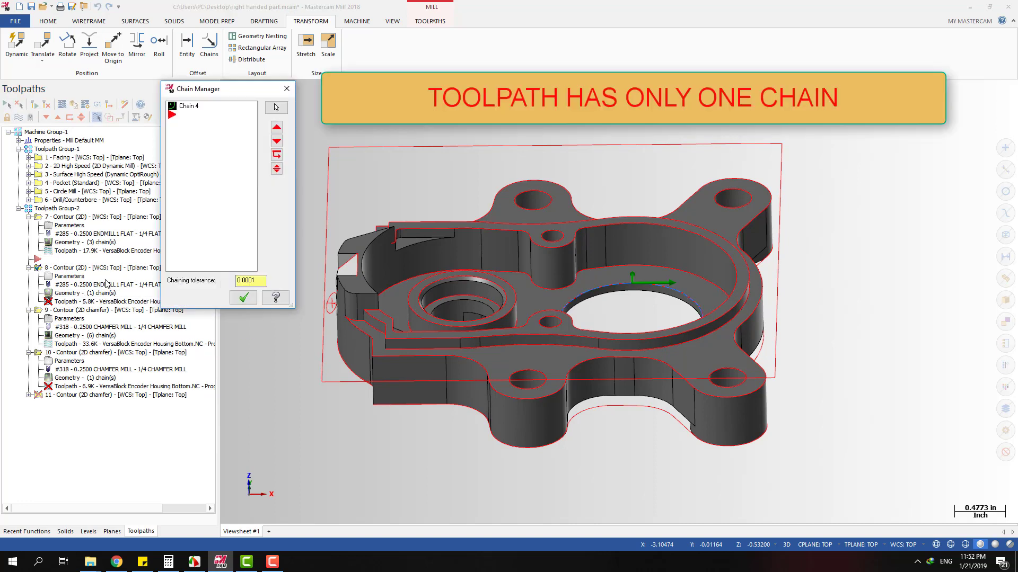
pyautogui.click(286, 89)
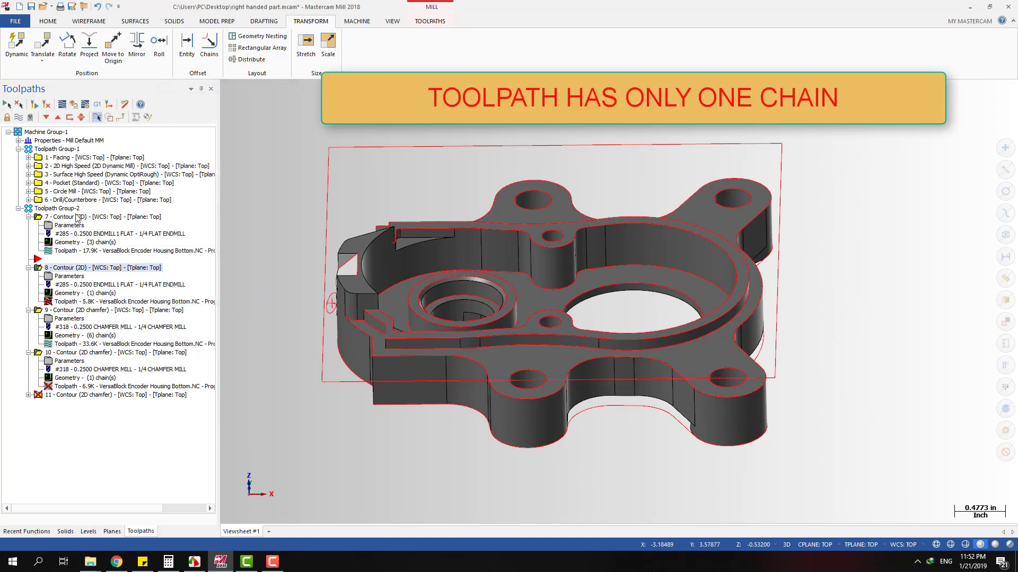
pyautogui.click(56, 313)
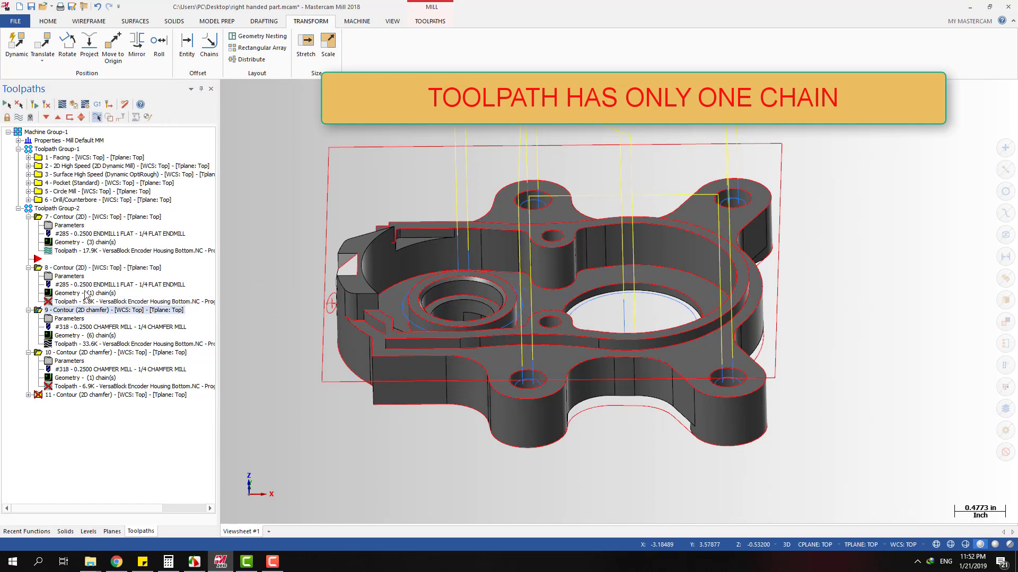
# Change the side of Chain 4, the large bore's edge, in the geometry of Contour operation 8.
pyautogui.click(86, 294)
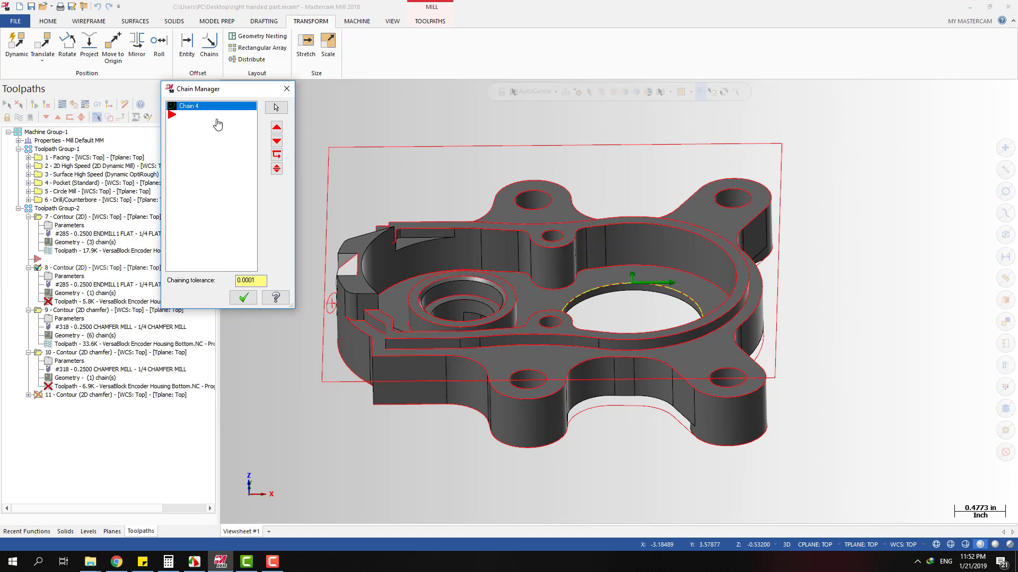
pyautogui.moveTo(640, 269); pyautogui.dragTo(650, 377, button='middle')
pyautogui.click(184, 108)
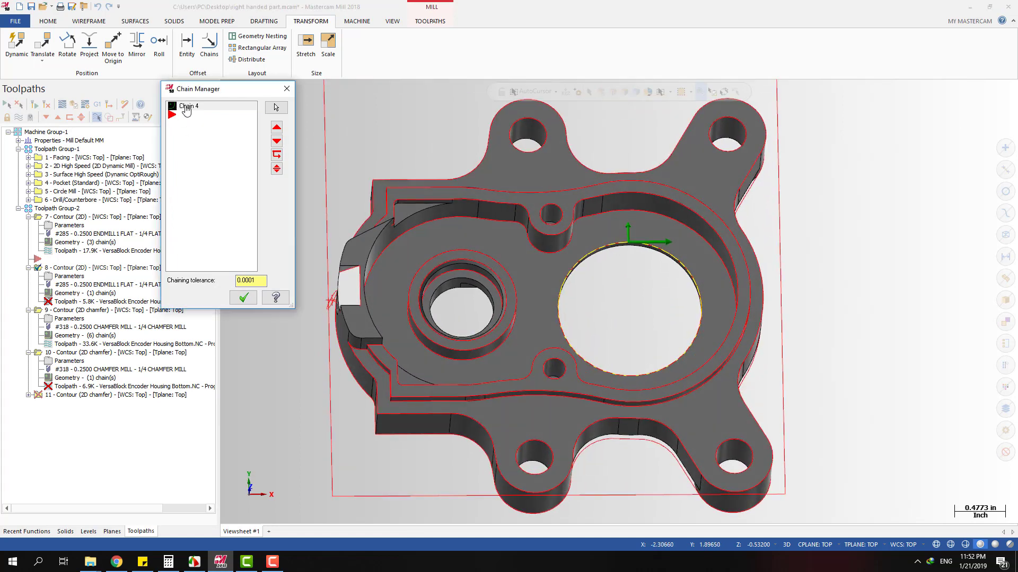
pyautogui.rightClick(185, 108)
pyautogui.click(172, 110)
pyautogui.rightClick(171, 110)
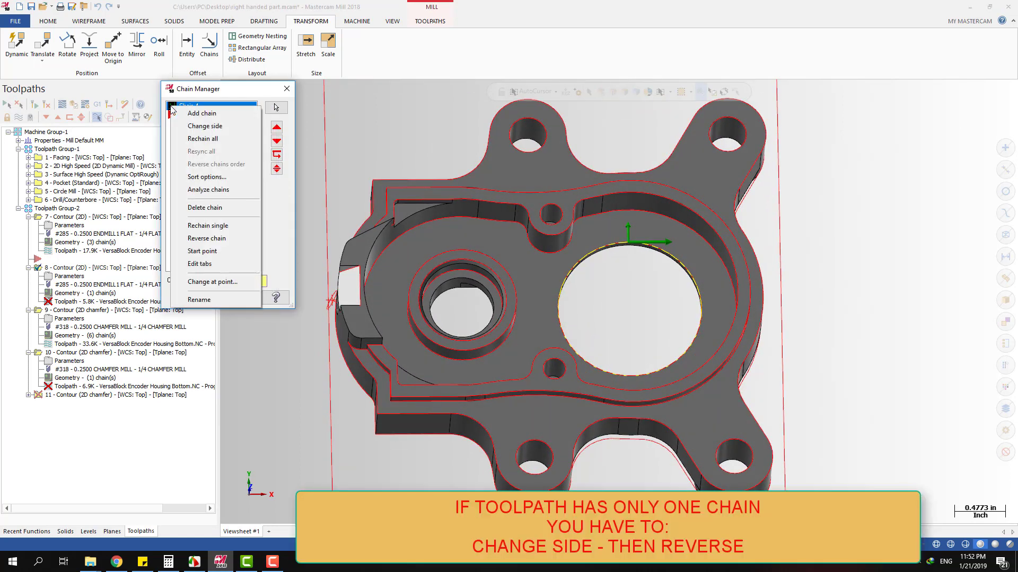
pyautogui.click(215, 128)
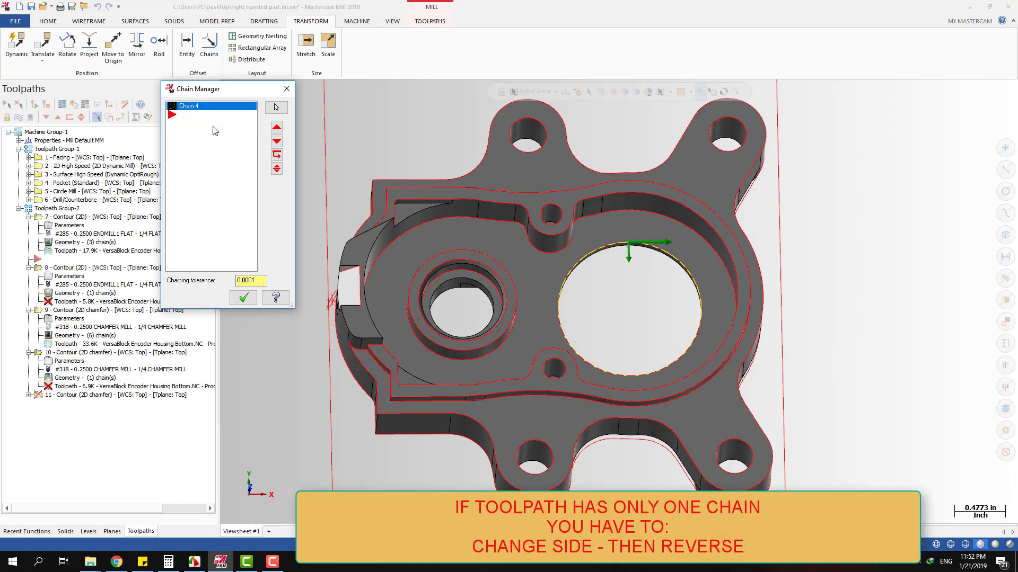
# Reverse Chain 4 of Contour operation 8, accept the chain and regenerate the operation.
pyautogui.rightClick(191, 109)
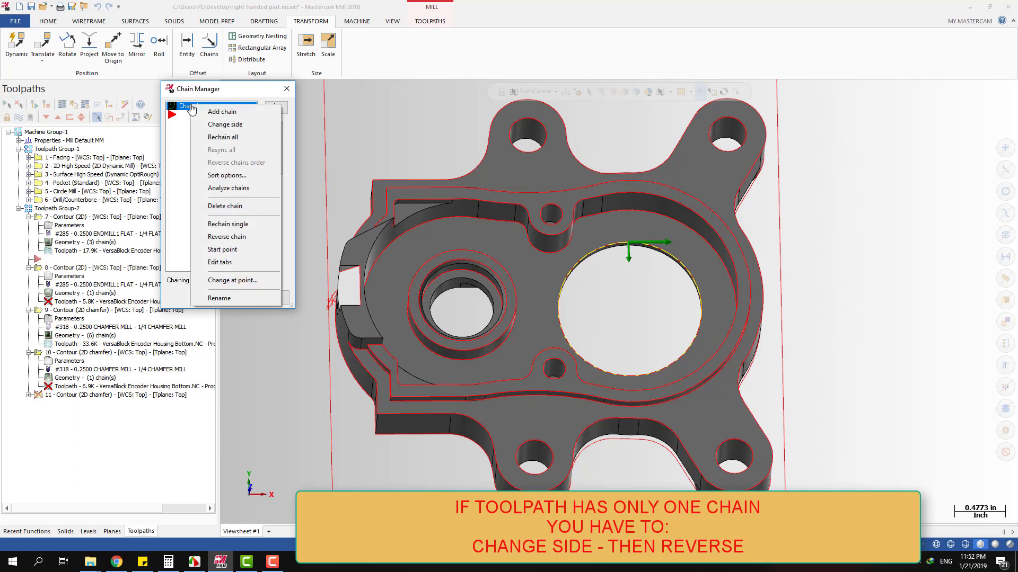
pyautogui.rightClick(181, 110)
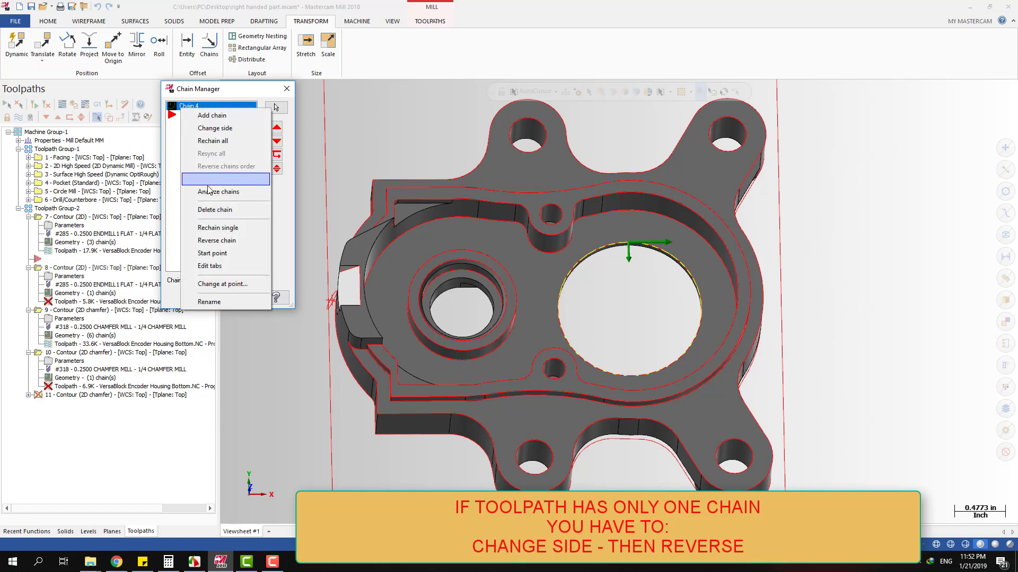
pyautogui.click(222, 241)
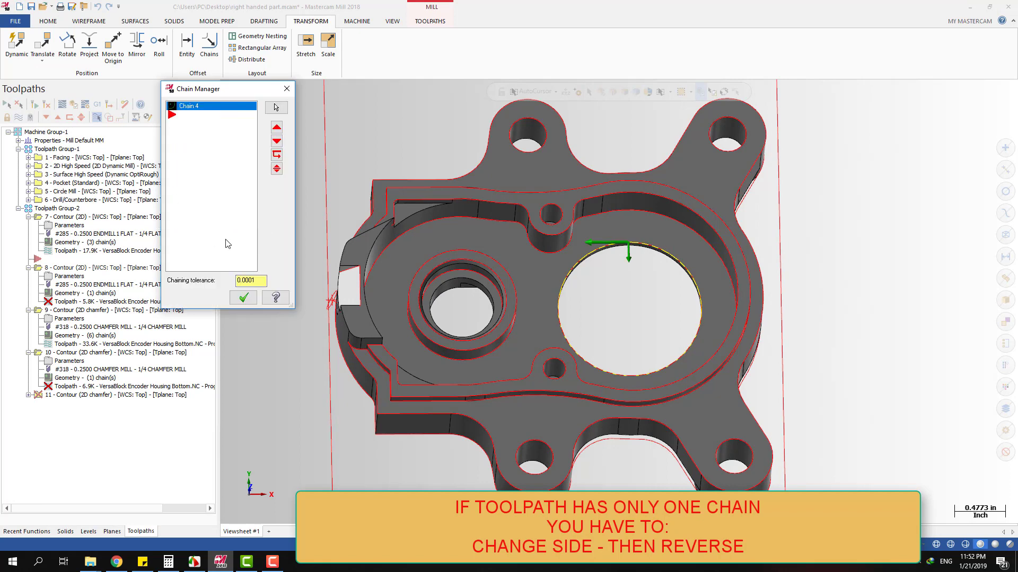
pyautogui.click(243, 295)
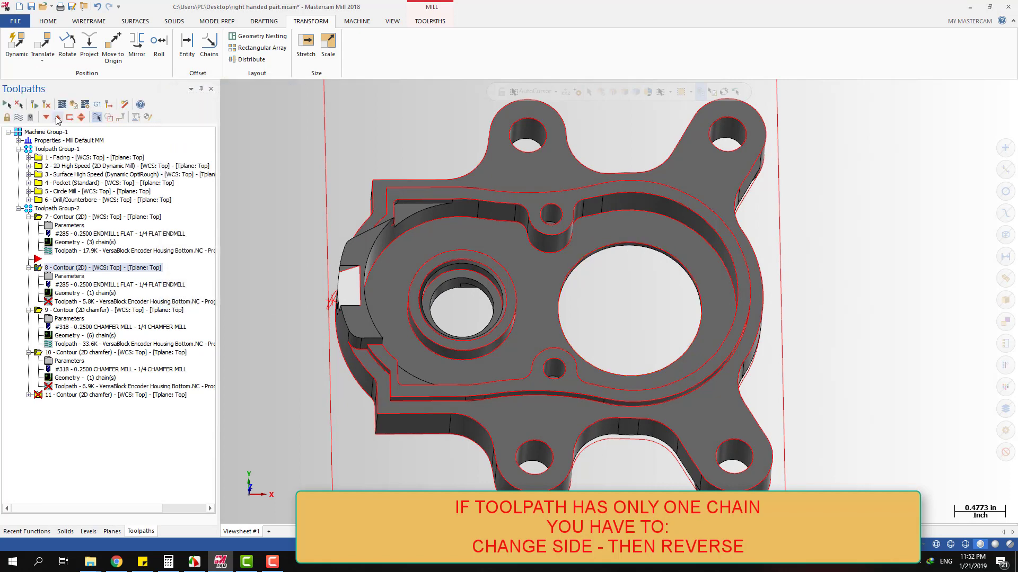
pyautogui.click(35, 105)
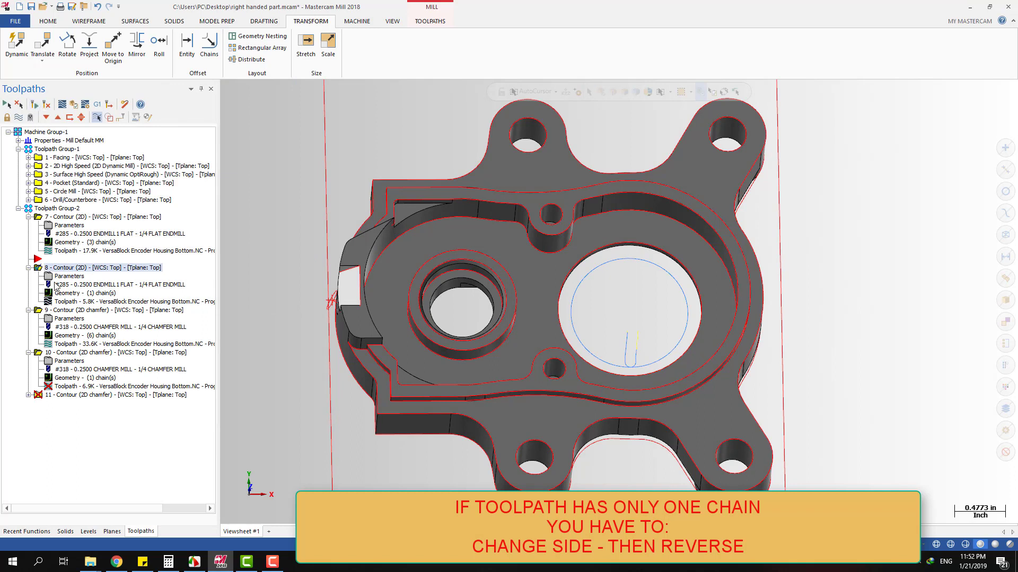
pyautogui.click(82, 312)
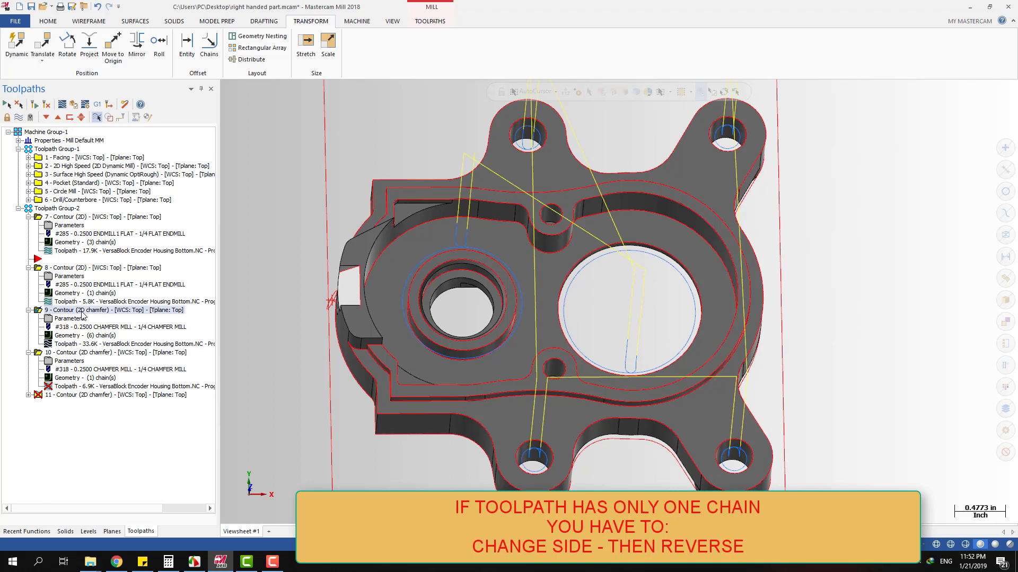
pyautogui.click(102, 337)
pyautogui.press('Escape')
# Change the side of Chain 8 in the geometry of chamfer operation 10 and reverse the chain.
pyautogui.click(85, 378)
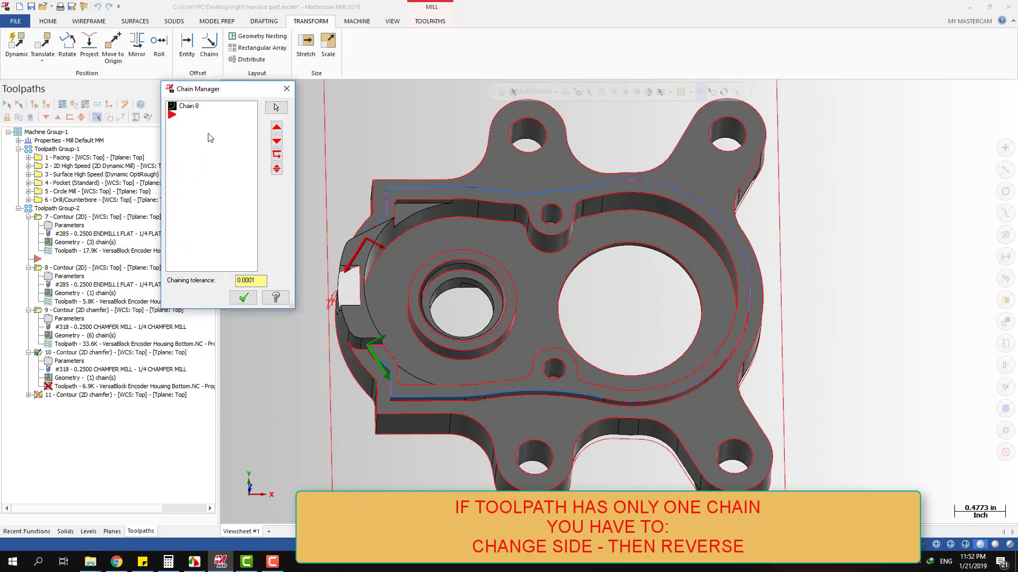
pyautogui.click(187, 107)
pyautogui.rightClick(184, 108)
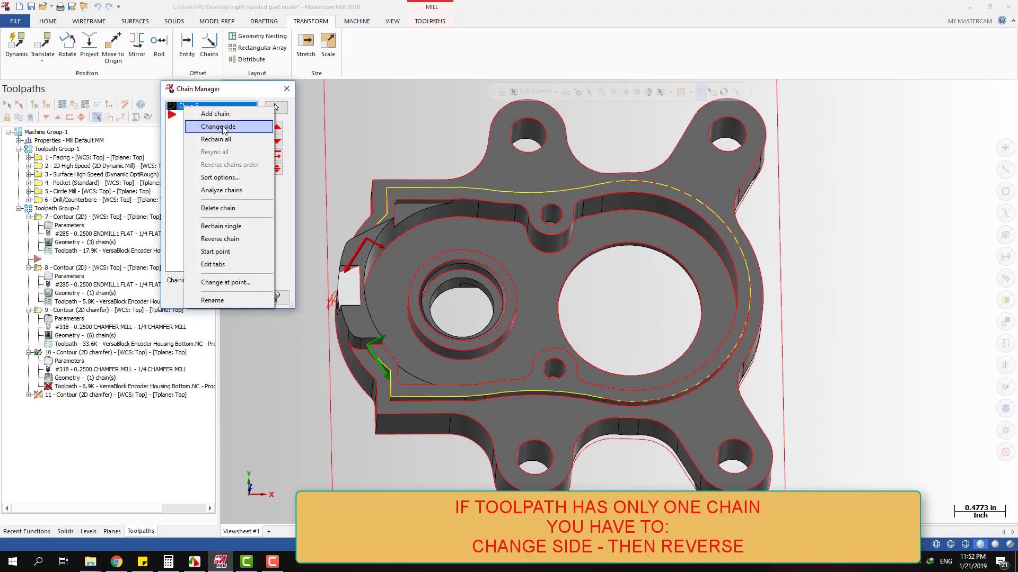
pyautogui.click(223, 129)
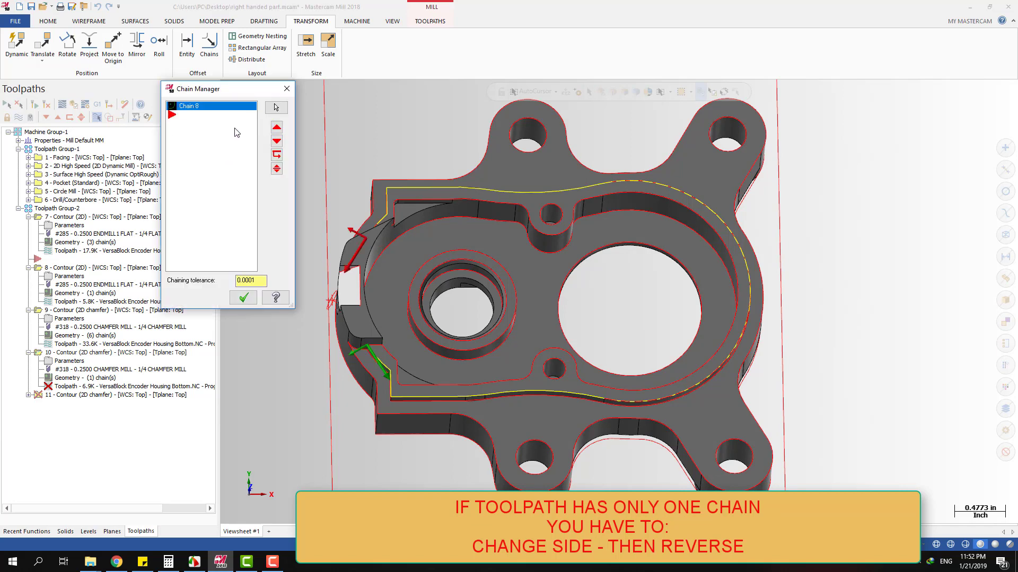
pyautogui.rightClick(200, 107)
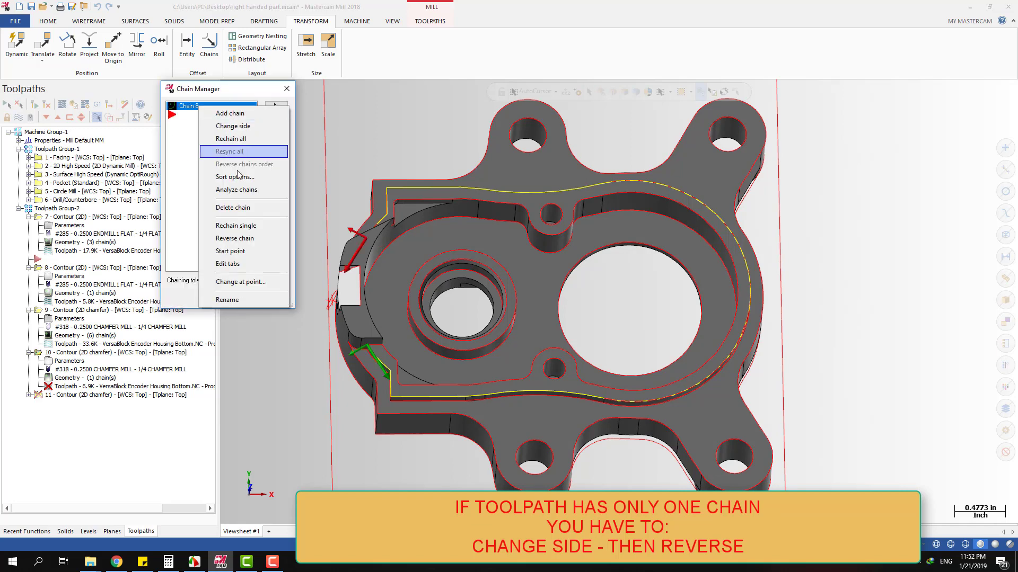
pyautogui.click(244, 240)
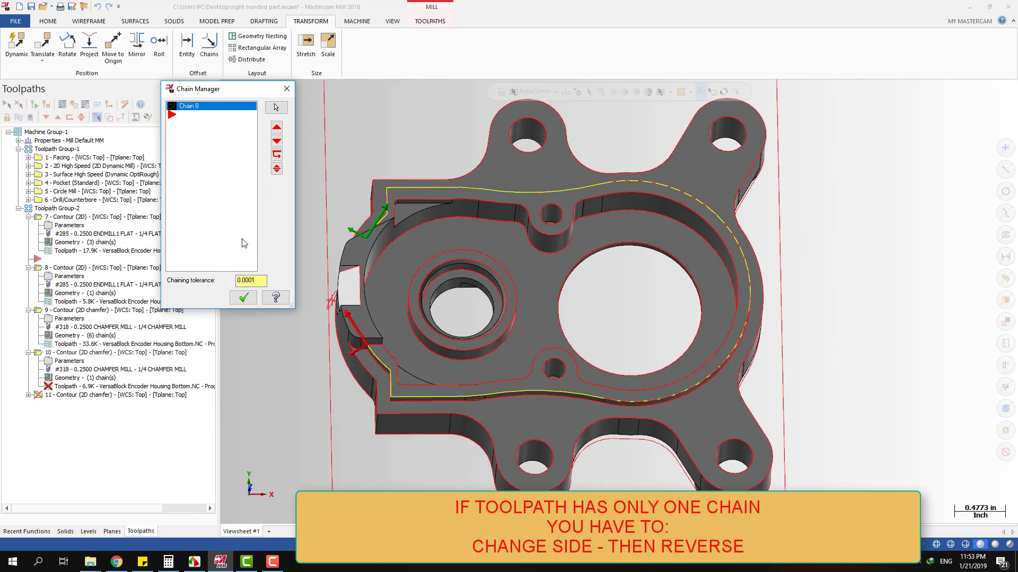
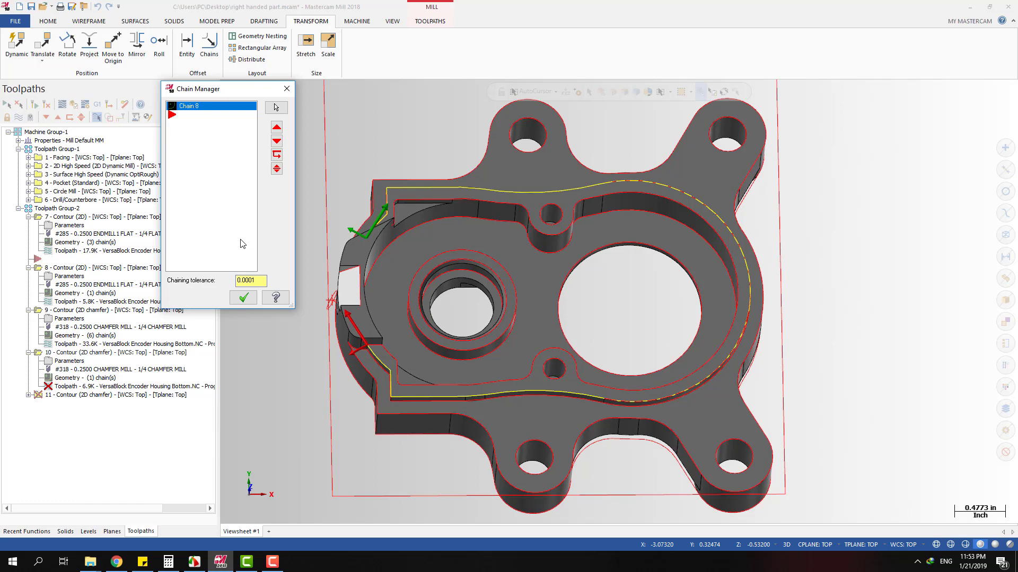
# Accept the Chain 8 changes, regenerate chamfer operation 10, and collapse Contour operation 8 in the operation tree.
pyautogui.click(243, 297)
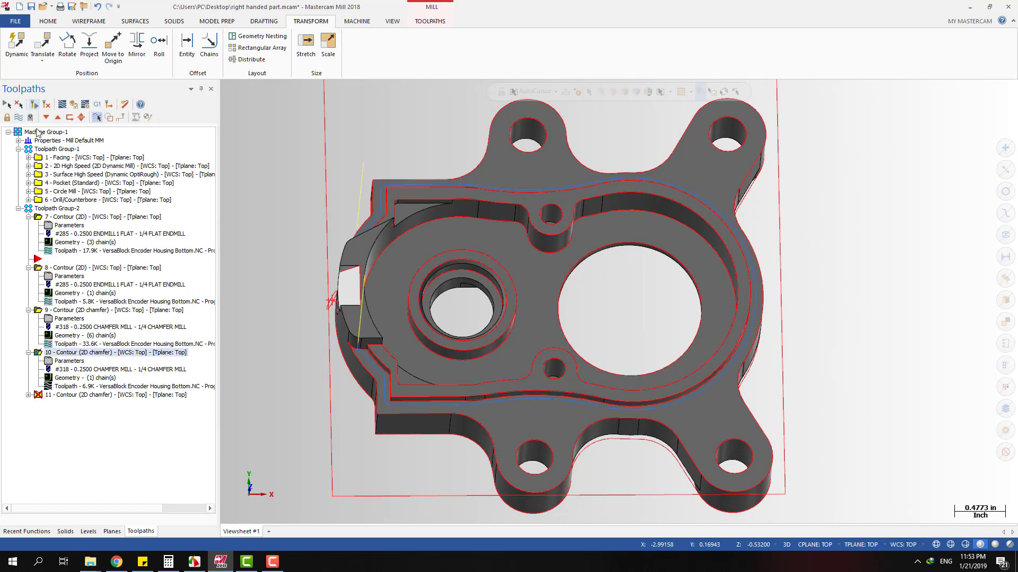
pyautogui.click(29, 217)
pyautogui.click(29, 233)
pyautogui.click(28, 242)
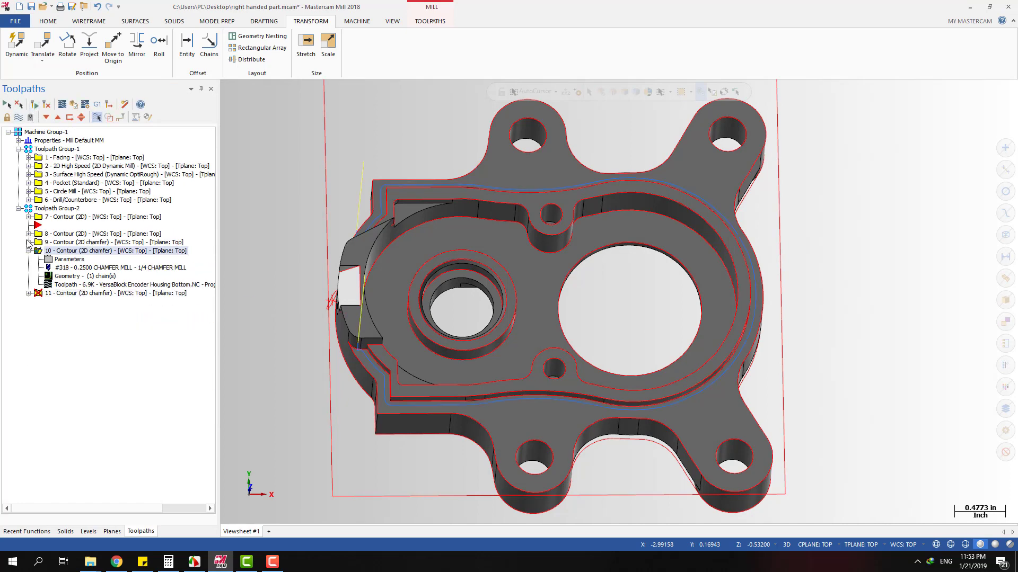
pyautogui.click(29, 217)
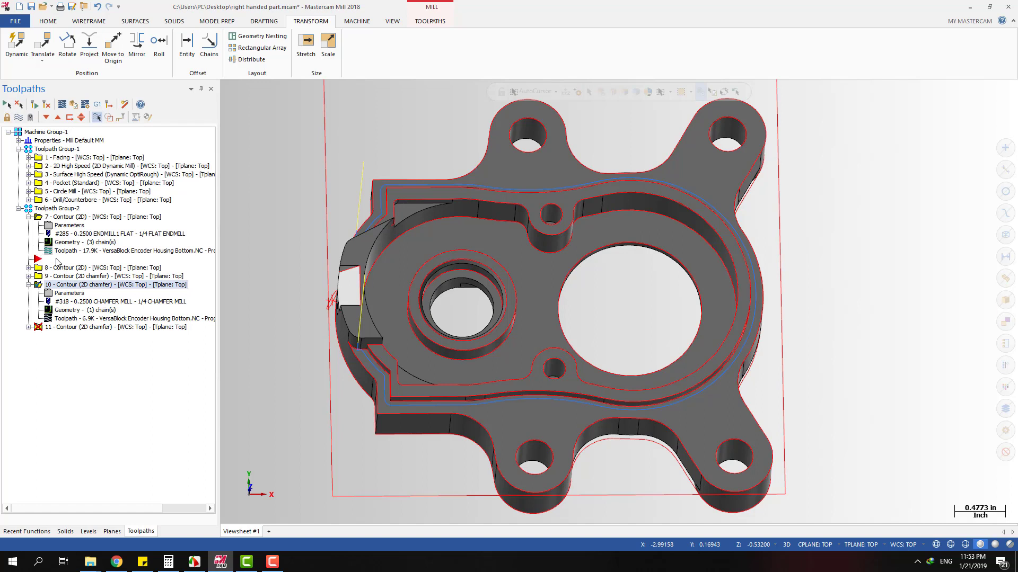
pyautogui.click(29, 285)
pyautogui.click(28, 285)
pyautogui.click(29, 276)
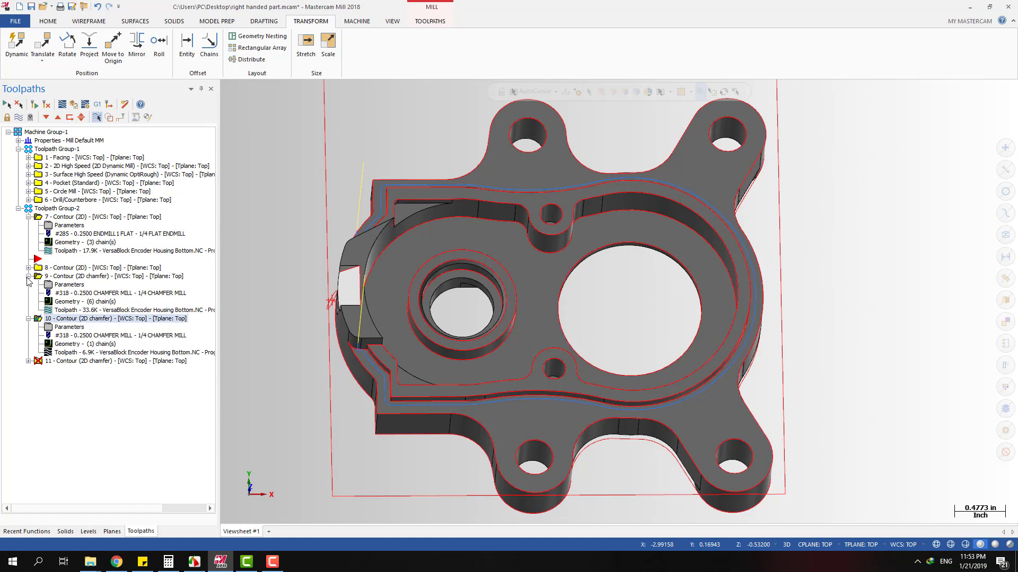
# Check the three chains of Contour operation 7 and their editing options in the geometry without changing them.
pyautogui.click(93, 242)
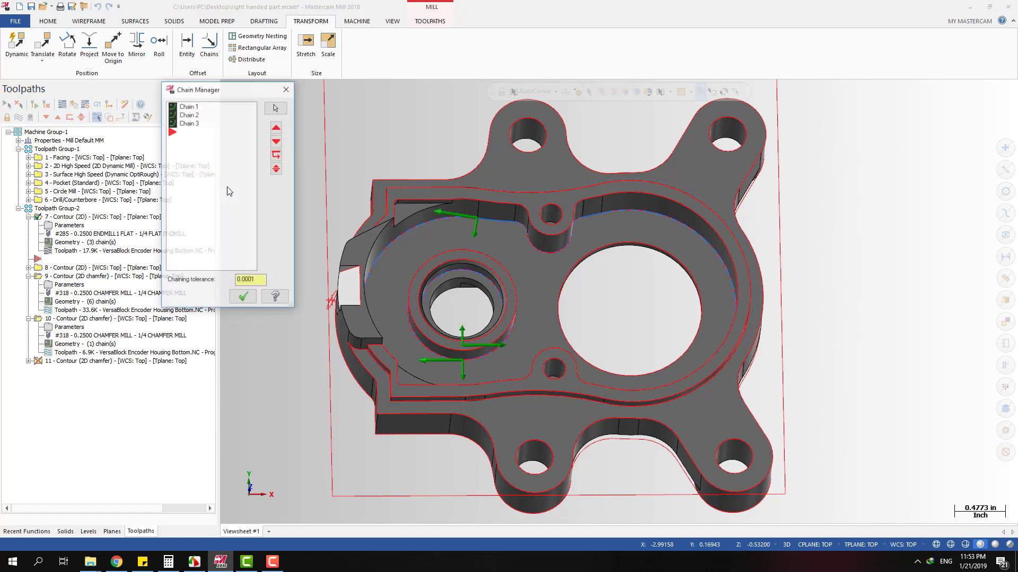
pyautogui.click(197, 108)
pyautogui.click(190, 125)
pyautogui.rightClick(208, 178)
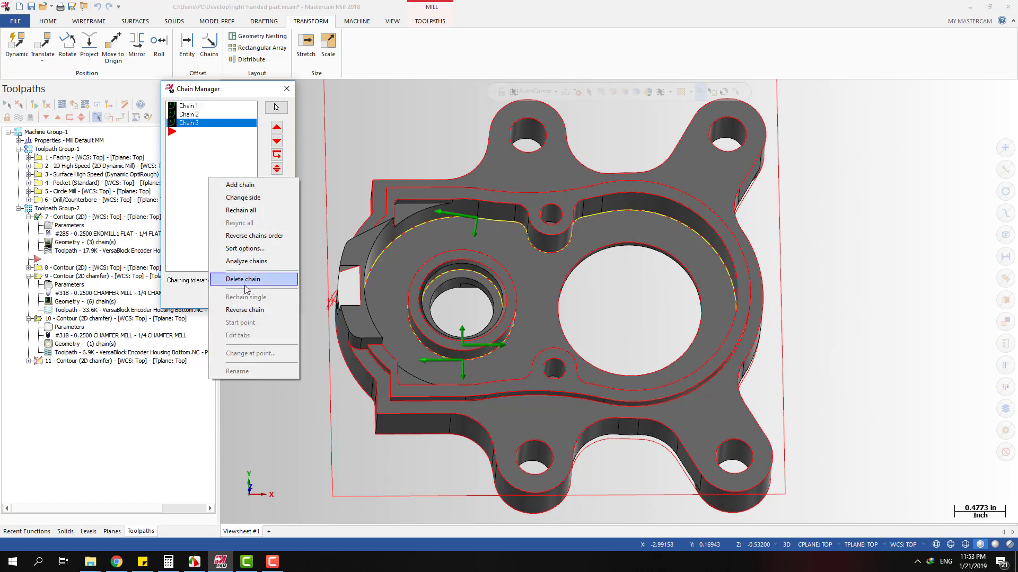
pyautogui.click(248, 310)
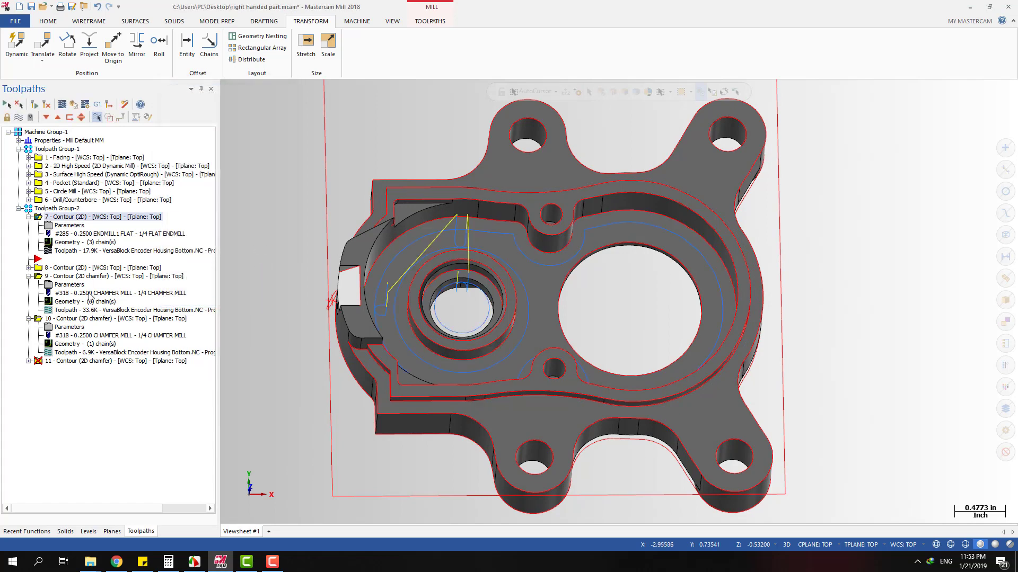
# Expand Contour operation 8 and examine the direction and editing options of Chain 4 in its geometry.
pyautogui.click(28, 268)
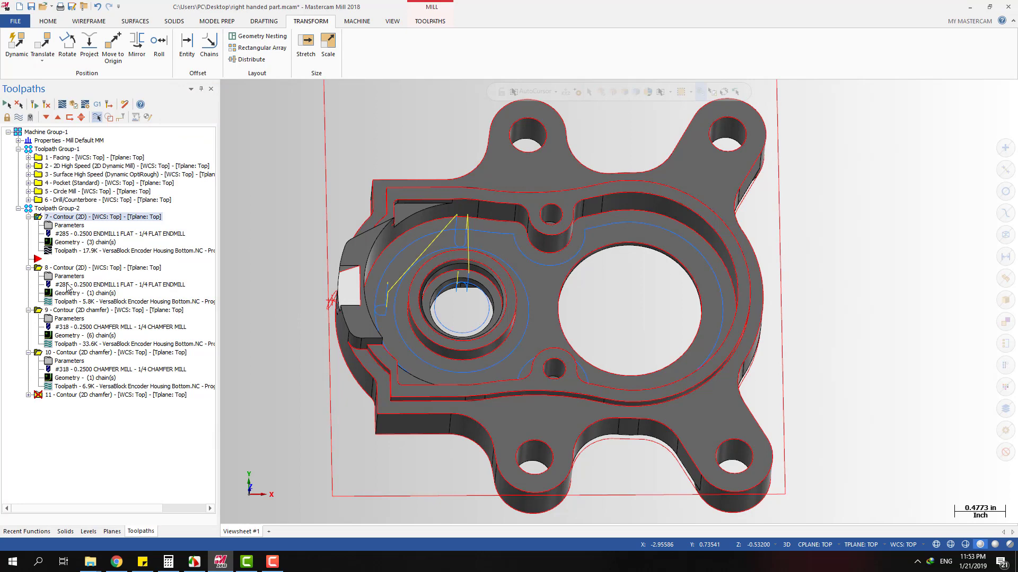
pyautogui.click(93, 294)
pyautogui.click(185, 108)
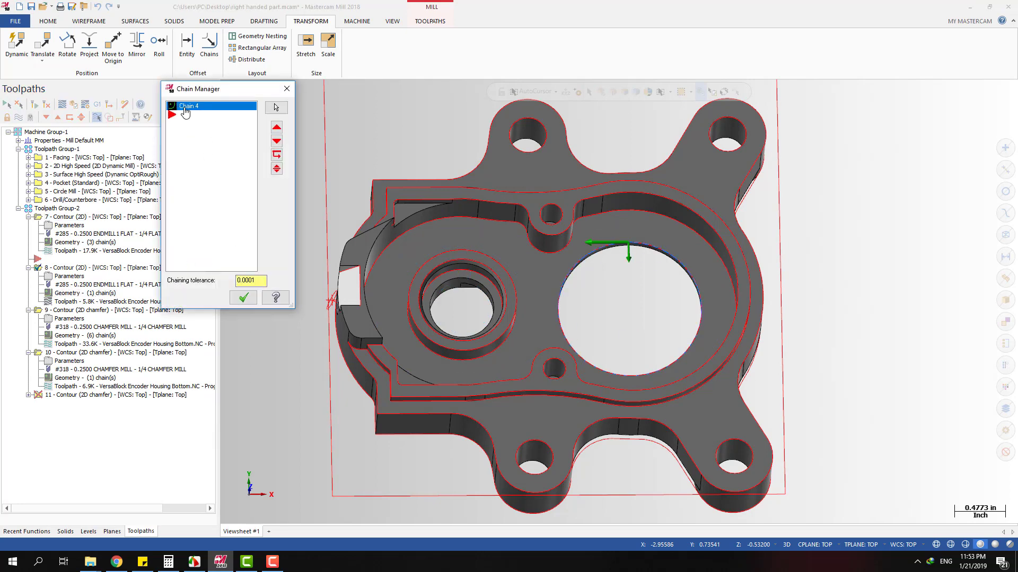
pyautogui.rightClick(185, 113)
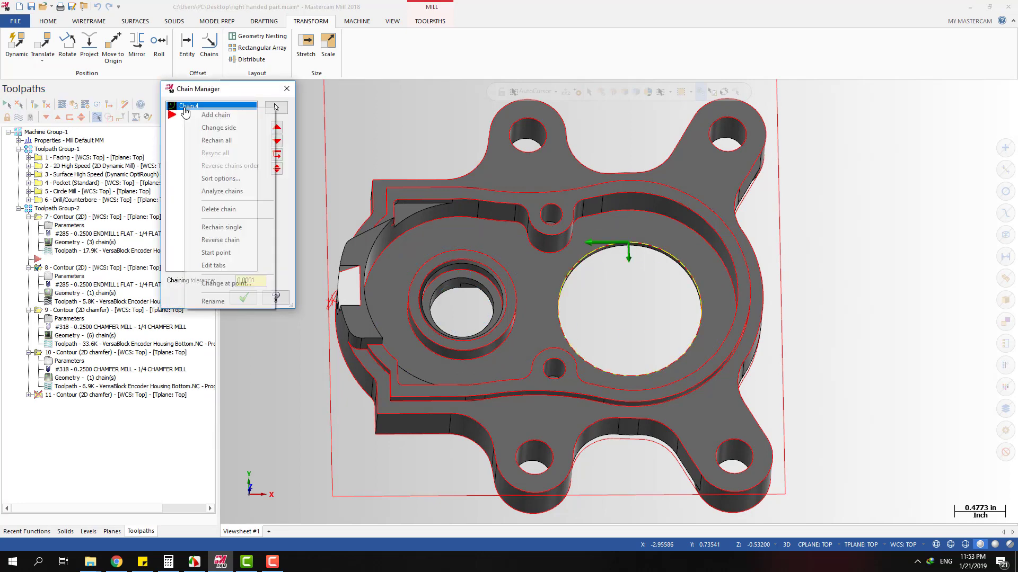
pyautogui.click(163, 160)
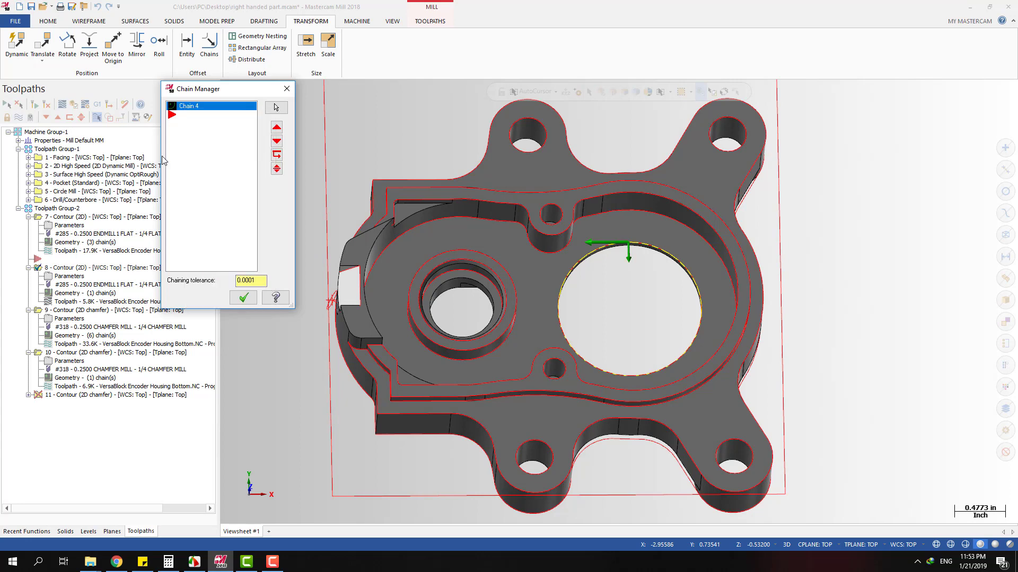
# Reverse the direction of the large bore's chain in the 2D contour toolpath 8 and accept the chain changes.
pyautogui.rightClick(198, 108)
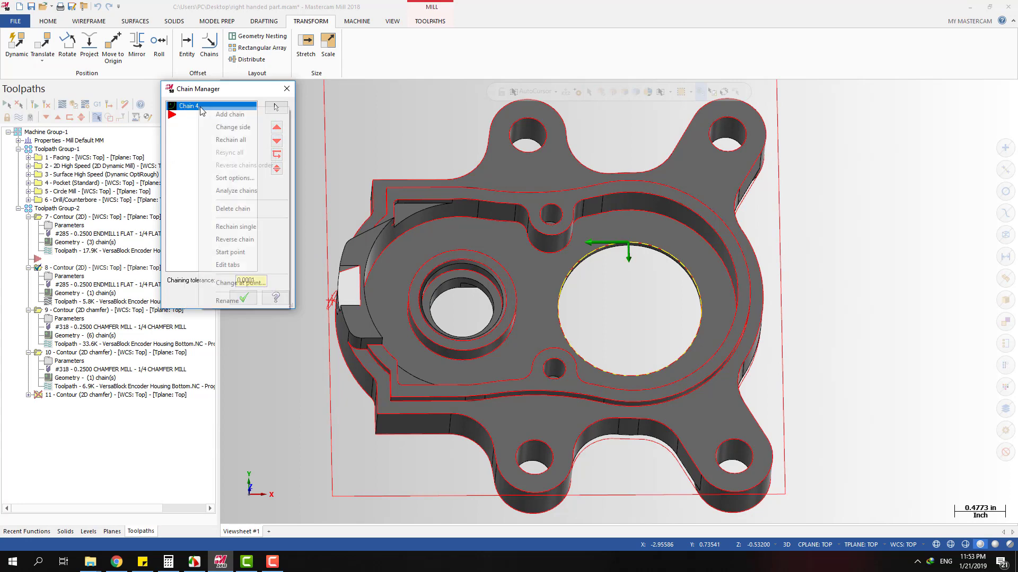
pyautogui.click(234, 242)
pyautogui.press('Return')
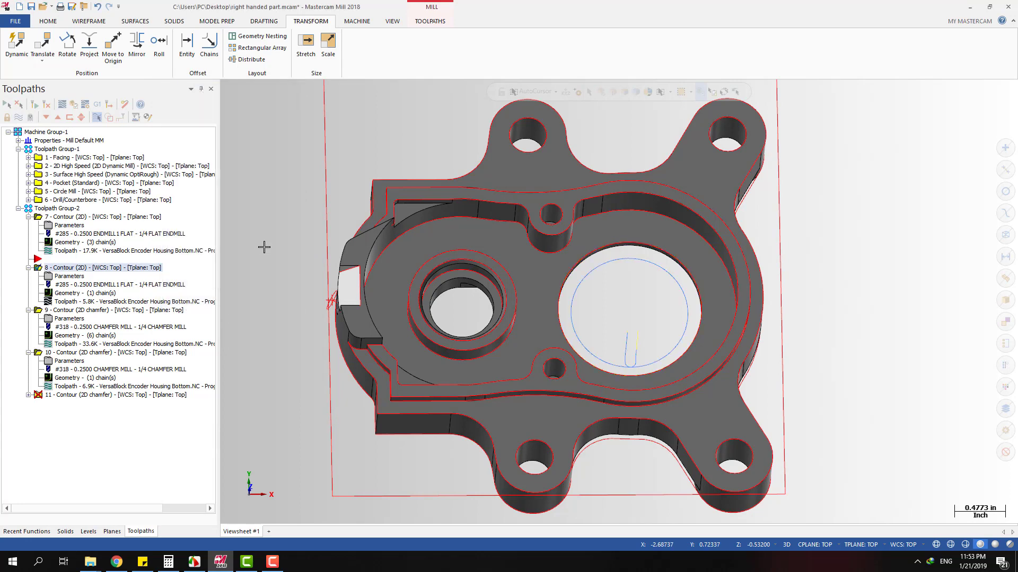
# Examine the path of chamfer toolpath 10 and the solid chain used as geometry by chamfer toolpath 11.
pyautogui.click(107, 353)
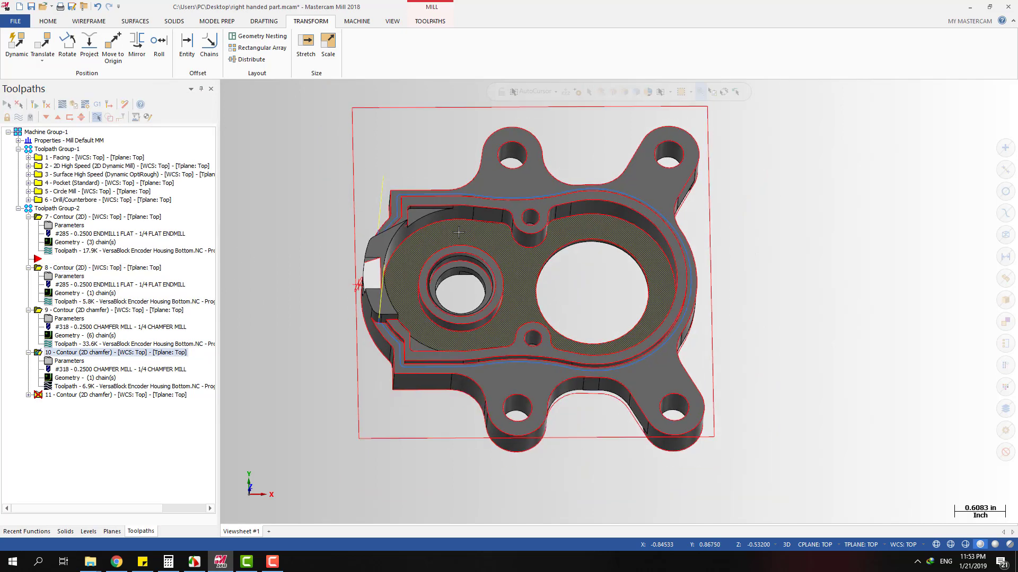
pyautogui.click(28, 395)
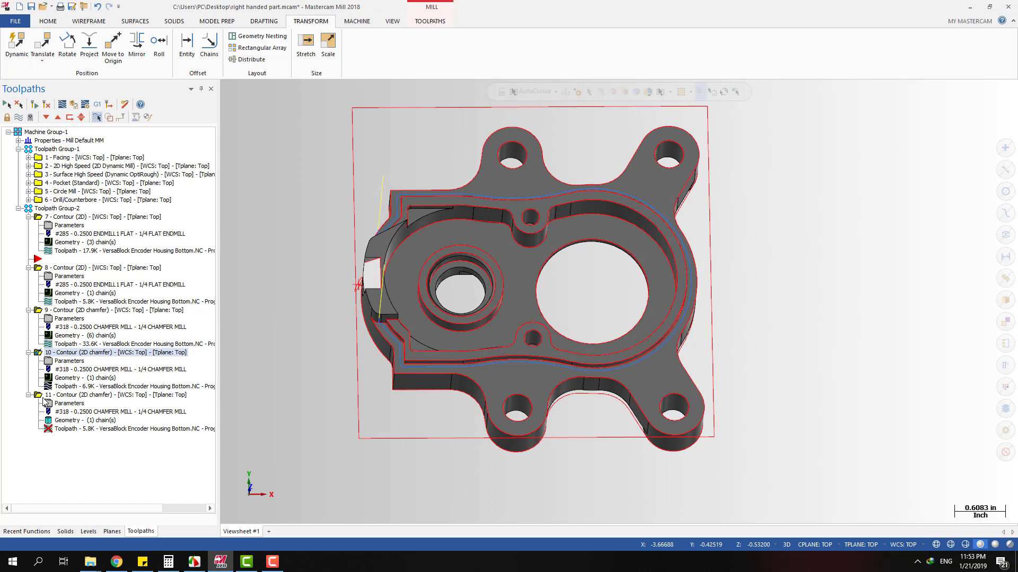
pyautogui.click(93, 422)
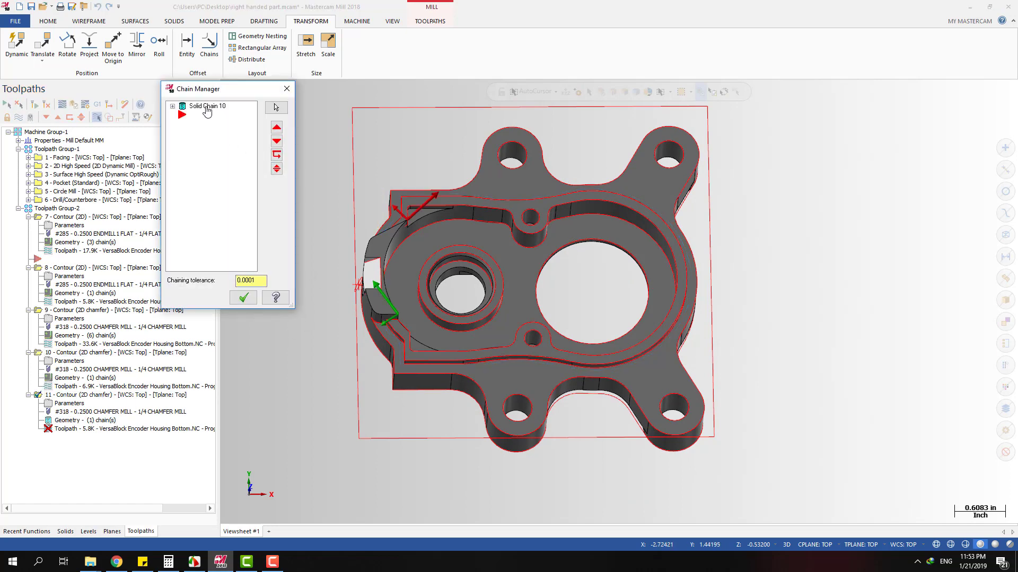
pyautogui.click(207, 110)
pyautogui.moveTo(417, 245)
pyautogui.mouseDown(button='middle')
pyautogui.moveTo(370, 225)
pyautogui.moveTo(381, 244)
pyautogui.moveTo(397, 239)
pyautogui.mouseUp(button='middle')
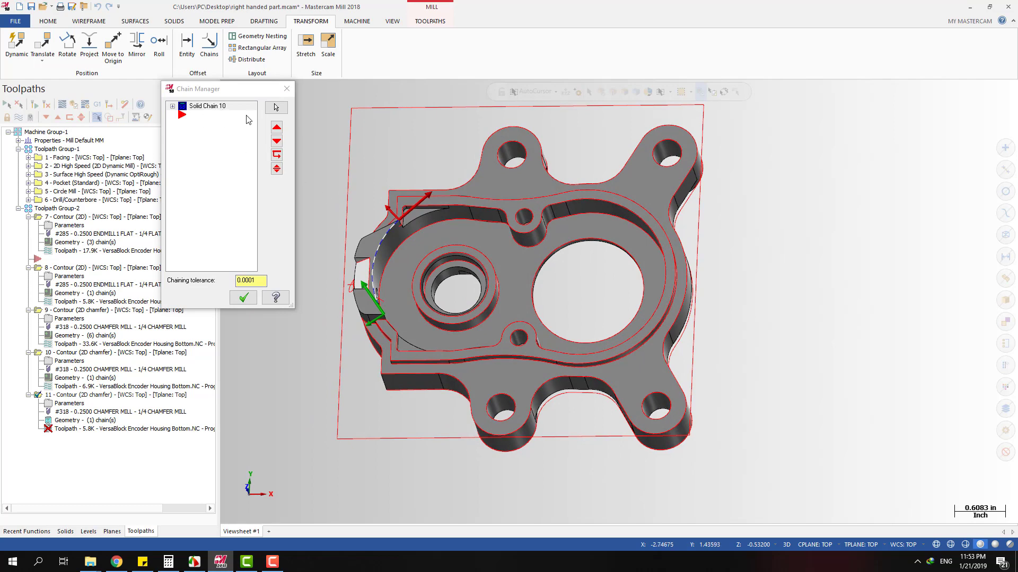
pyautogui.click(287, 89)
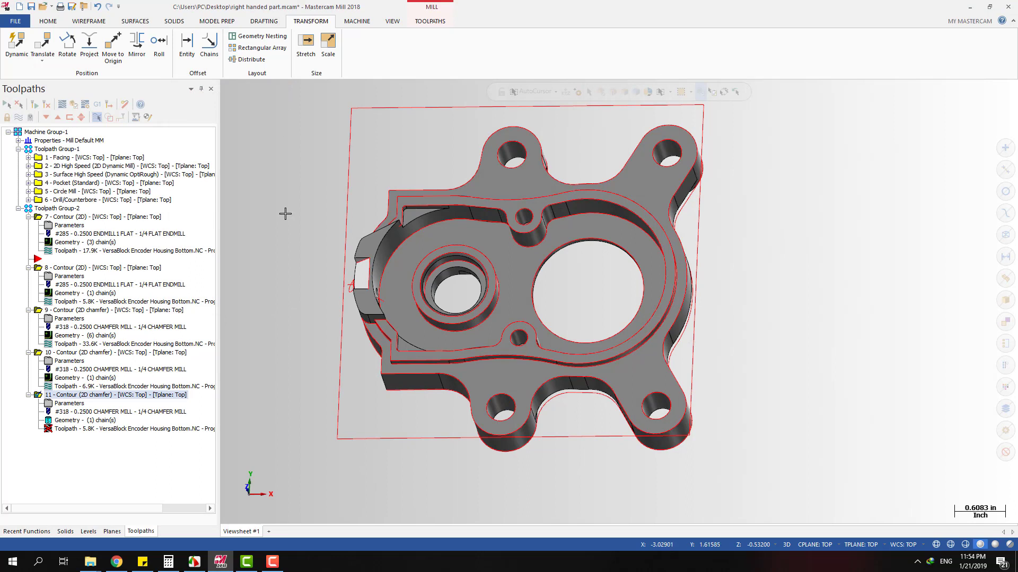
pyautogui.click(98, 421)
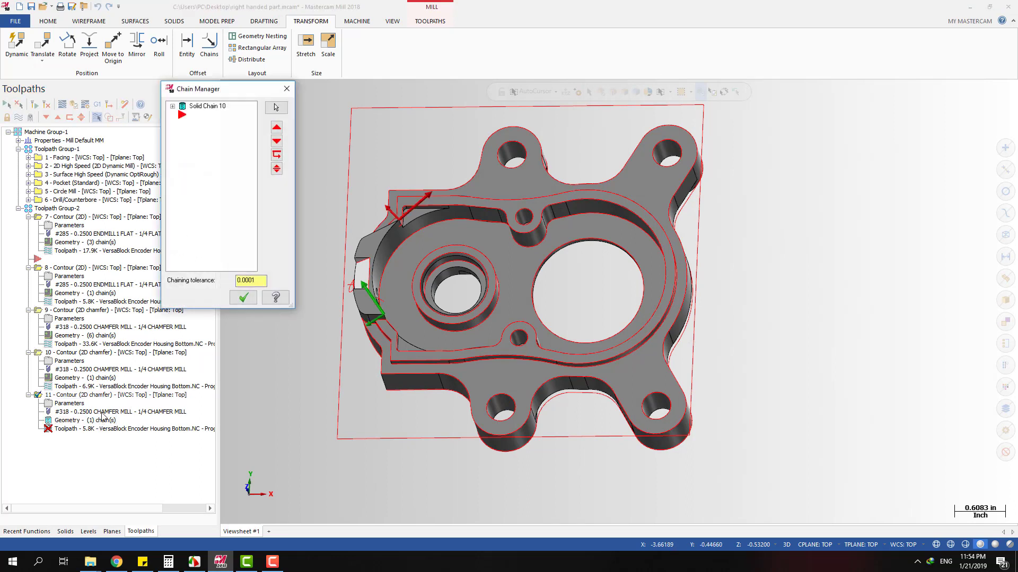
pyautogui.click(211, 106)
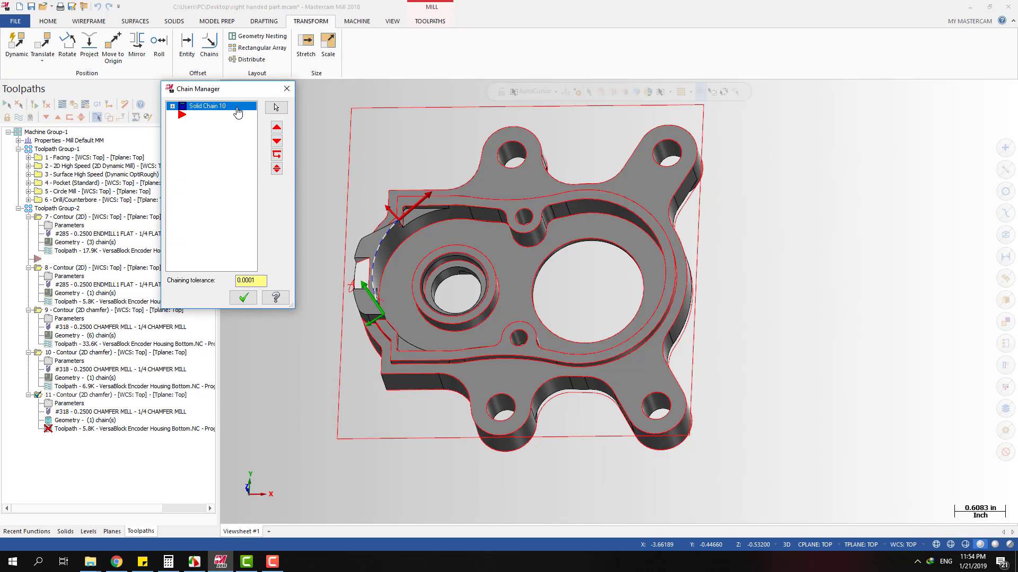
pyautogui.click(286, 88)
pyautogui.moveTo(363, 216); pyautogui.dragTo(451, 272, button='middle')
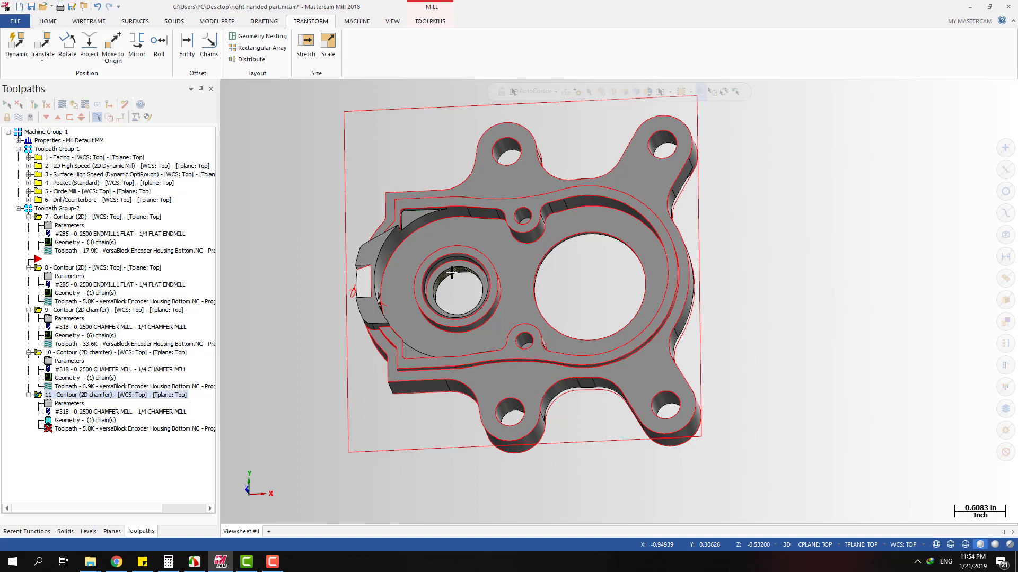
pyautogui.click(85, 421)
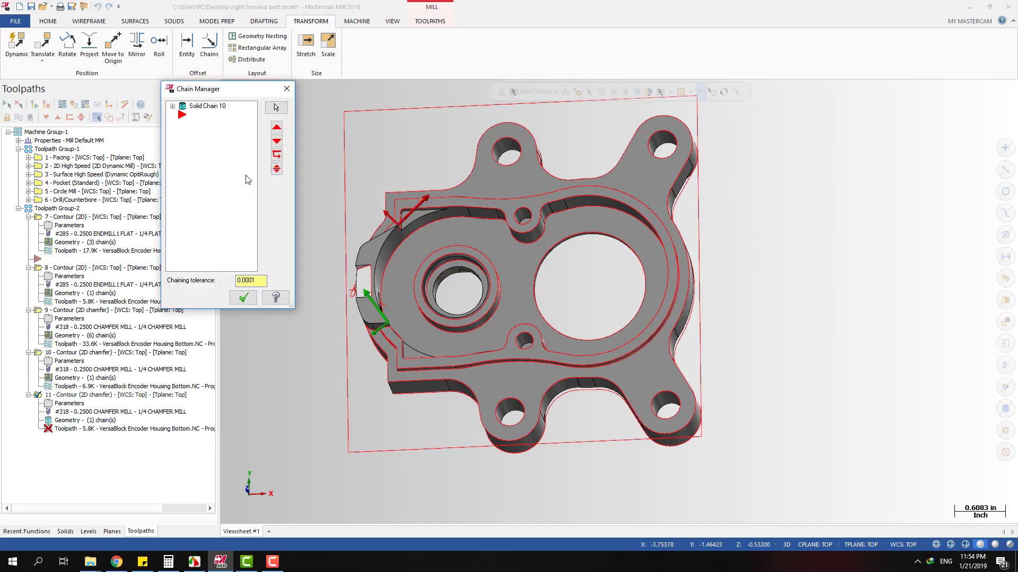
pyautogui.rightClick(234, 134)
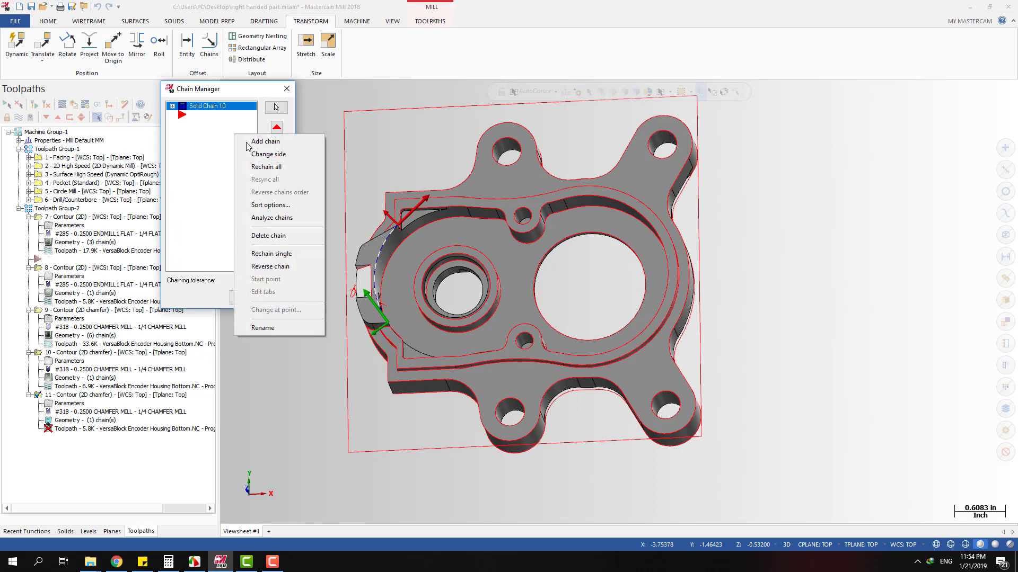
pyautogui.click(260, 167)
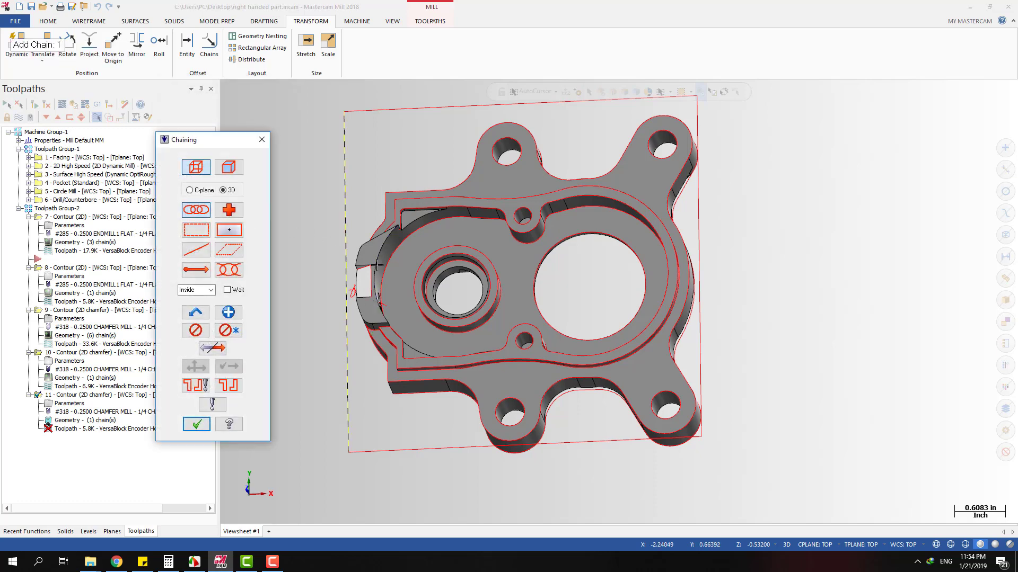
pyautogui.moveTo(377, 265); pyautogui.dragTo(477, 212, button='middle')
pyautogui.click(477, 208)
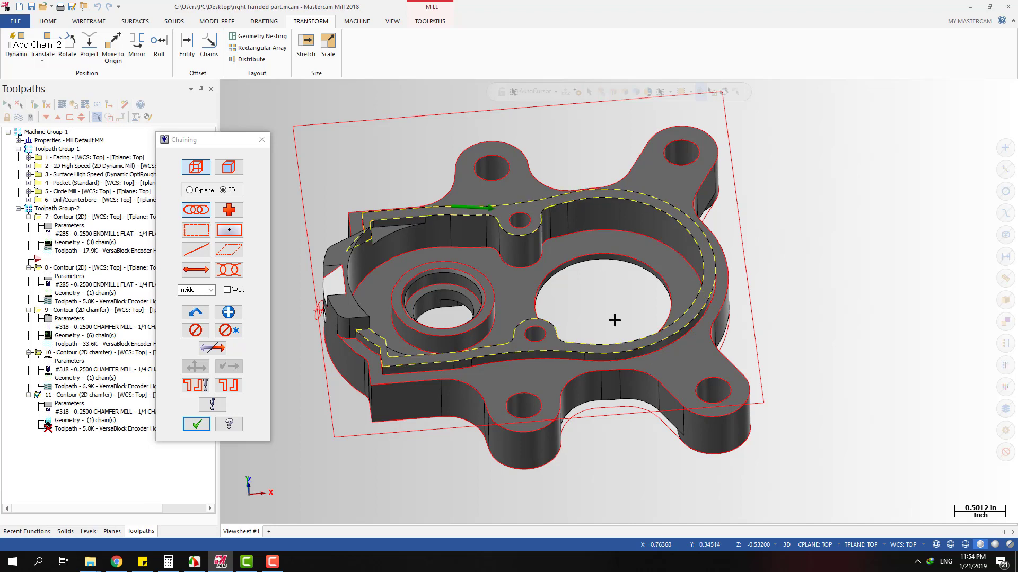
pyautogui.click(593, 370)
pyautogui.press('Escape')
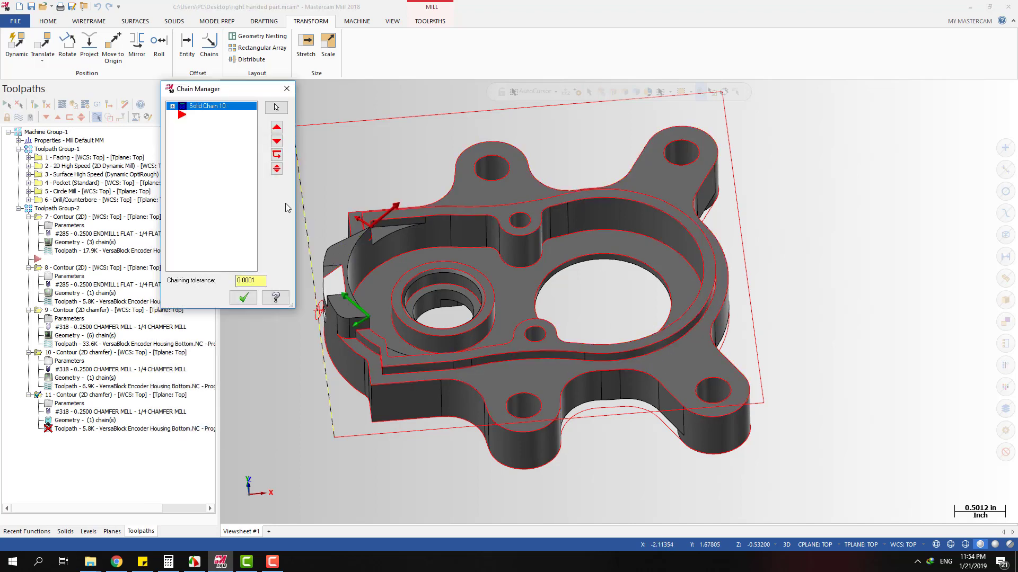
# Rechain toolpath 11 in Solids mode with Loop selection, picking the raised rim's upper angled edge and accepting its reference face.
pyautogui.rightClick(217, 128)
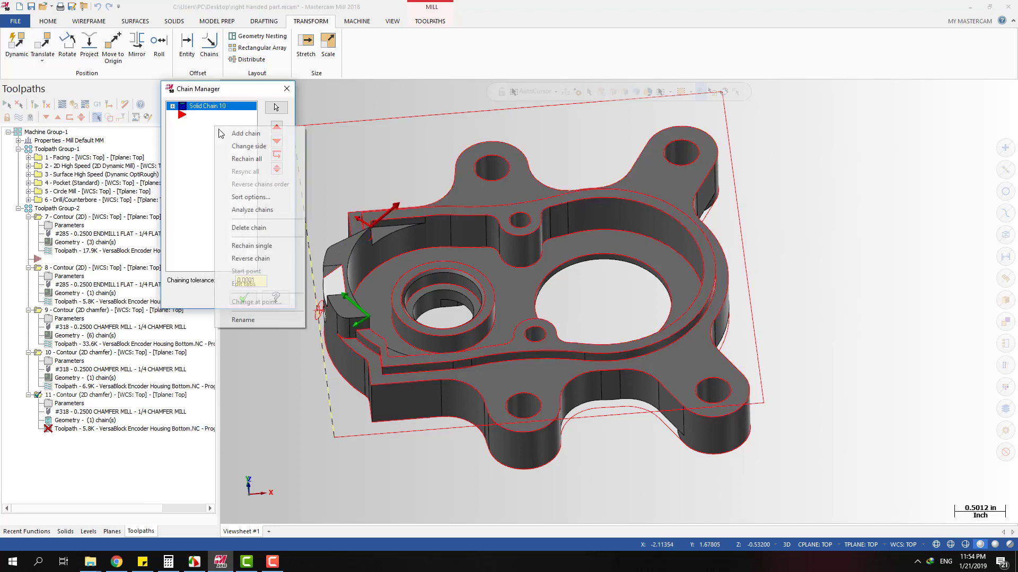
pyautogui.click(249, 158)
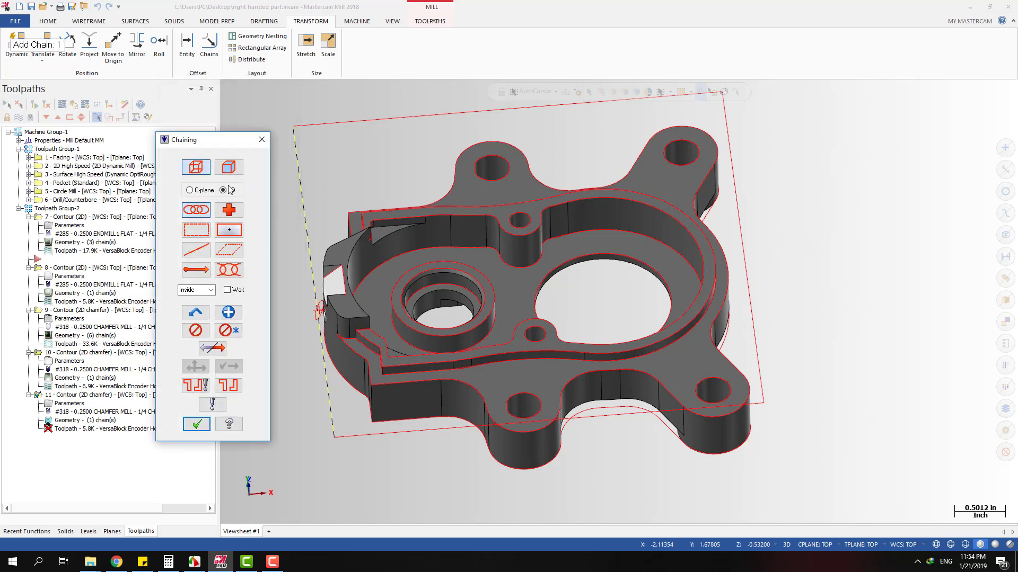
pyautogui.click(229, 167)
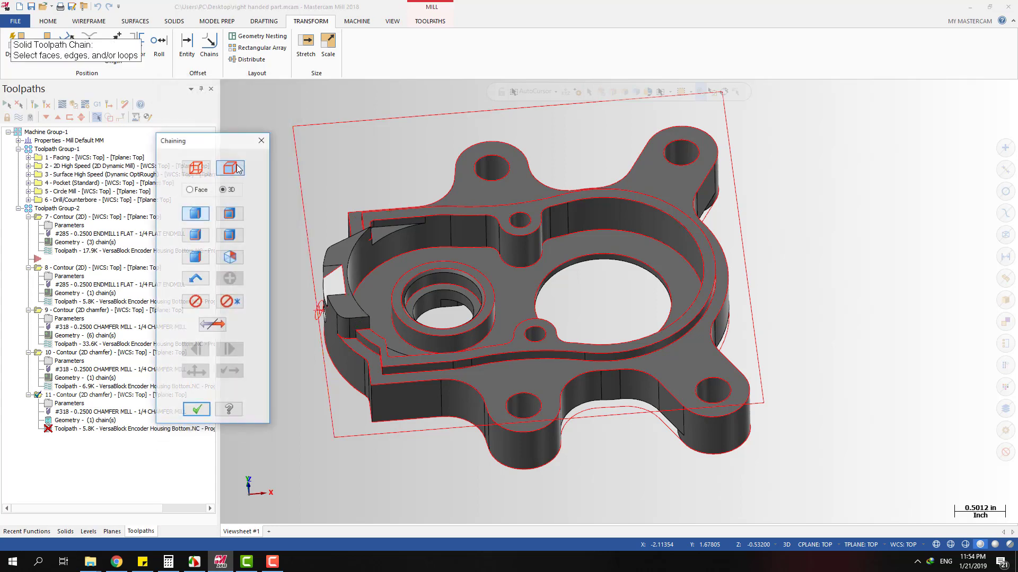
pyautogui.click(231, 217)
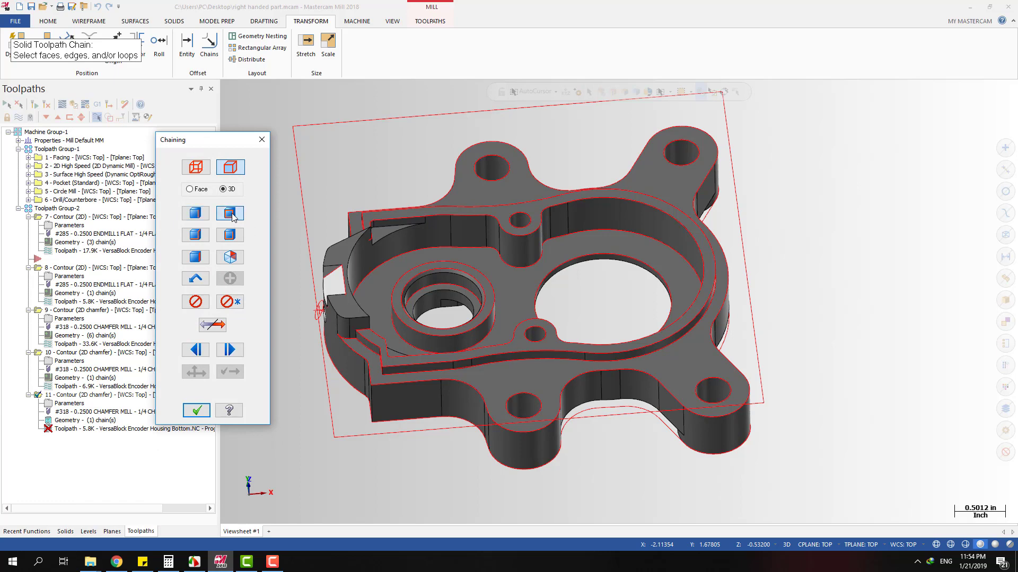
pyautogui.scroll(3, 427, 233)
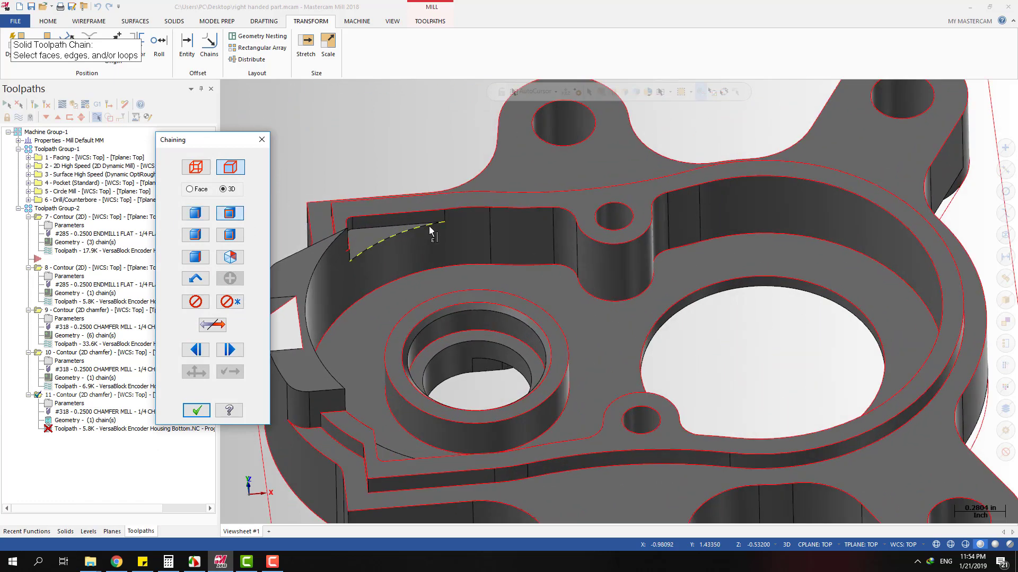
pyautogui.scroll(-2, 358, 232)
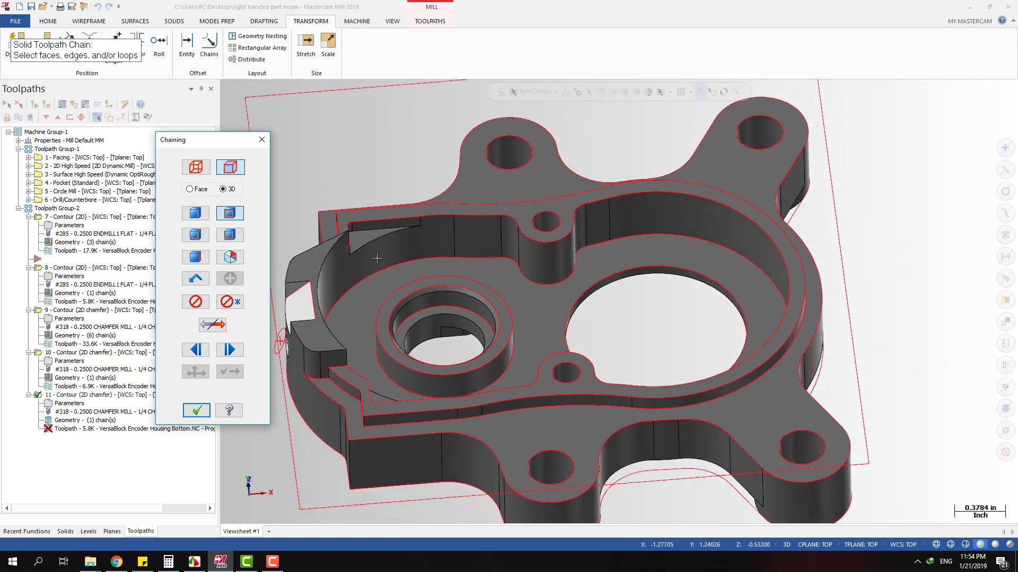
pyautogui.moveTo(387, 267); pyautogui.dragTo(411, 330, button='middle')
pyautogui.scroll(1, 336, 316)
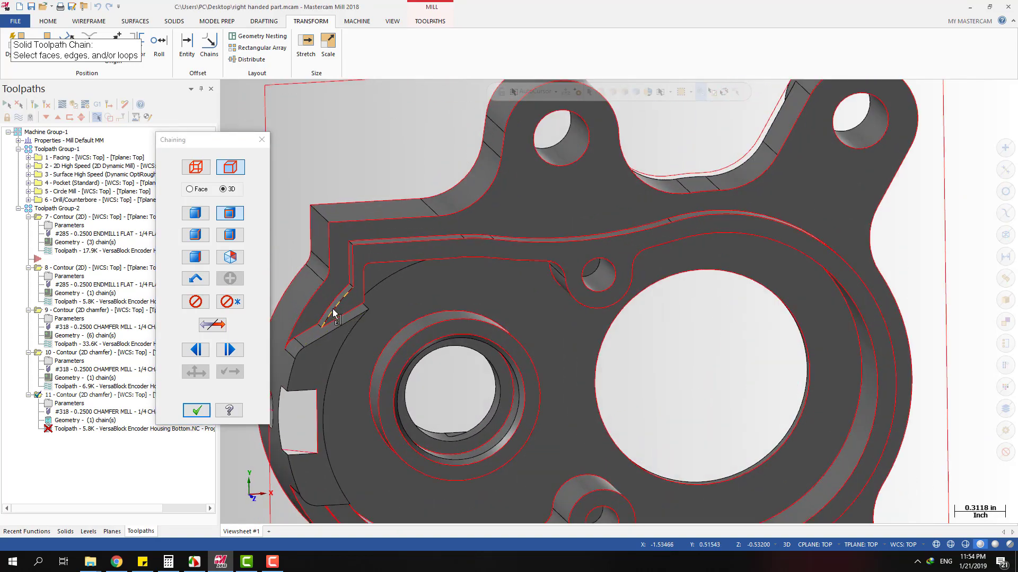
pyautogui.click(335, 315)
pyautogui.scroll(-2, 395, 234)
pyautogui.click(48, 143)
pyautogui.scroll(1, 312, 435)
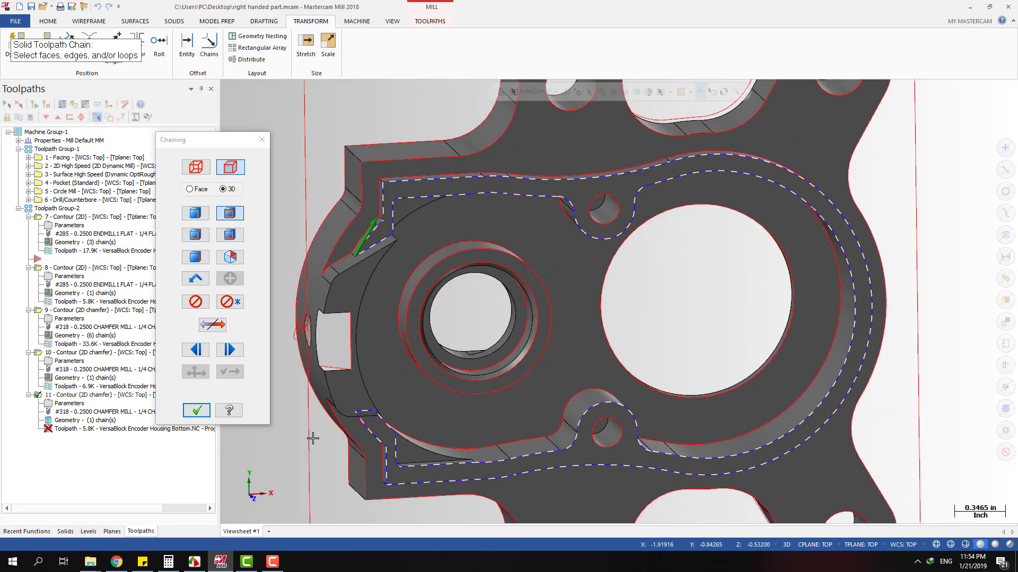
# Pick the loop again at the rim's lower angled edge, accept its reference face and confirm the new chaining.
pyautogui.moveTo(374, 430); pyautogui.dragTo(485, 403, button='middle')
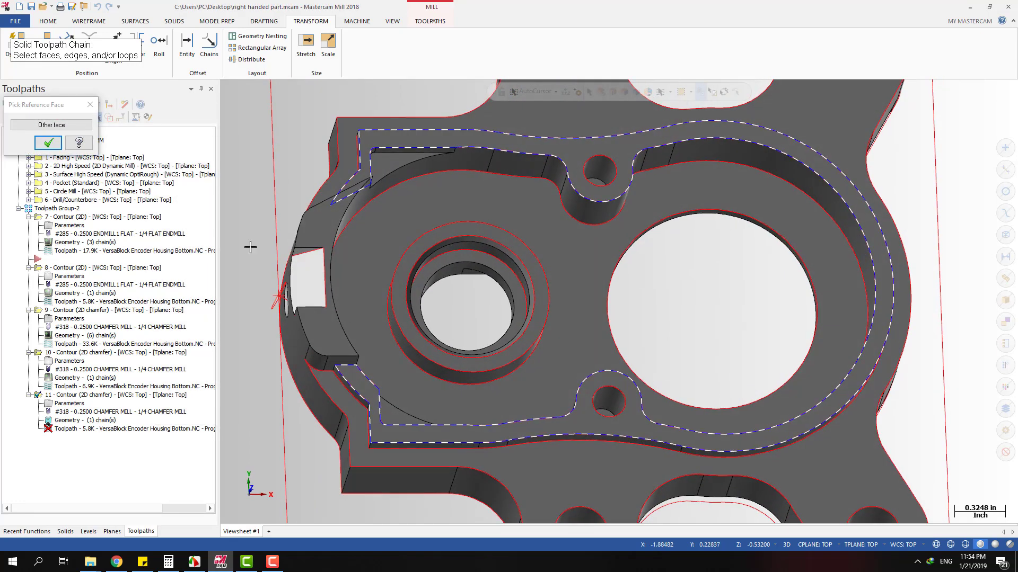
pyautogui.click(49, 142)
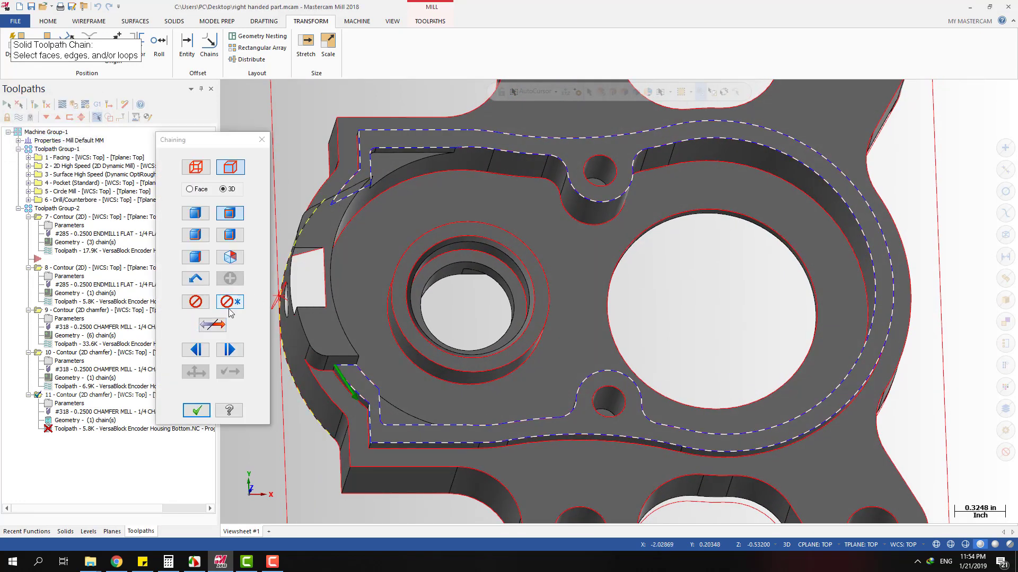
pyautogui.click(196, 410)
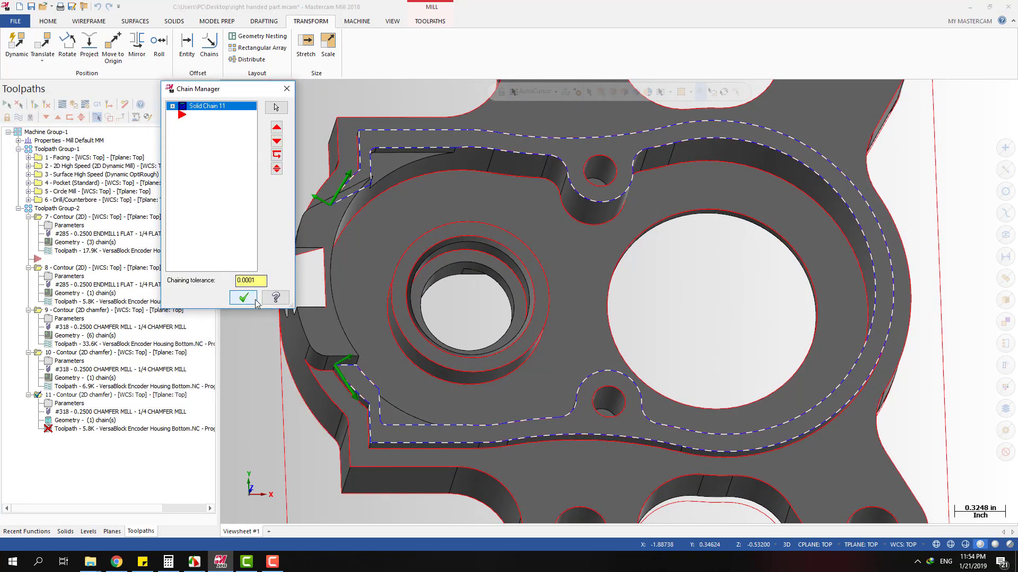
pyautogui.click(248, 293)
# Rechain toolpath 11 as a solid partial loop around the outer rim, from the upper angled edge to the lower one, and regenerate it.
pyautogui.click(67, 420)
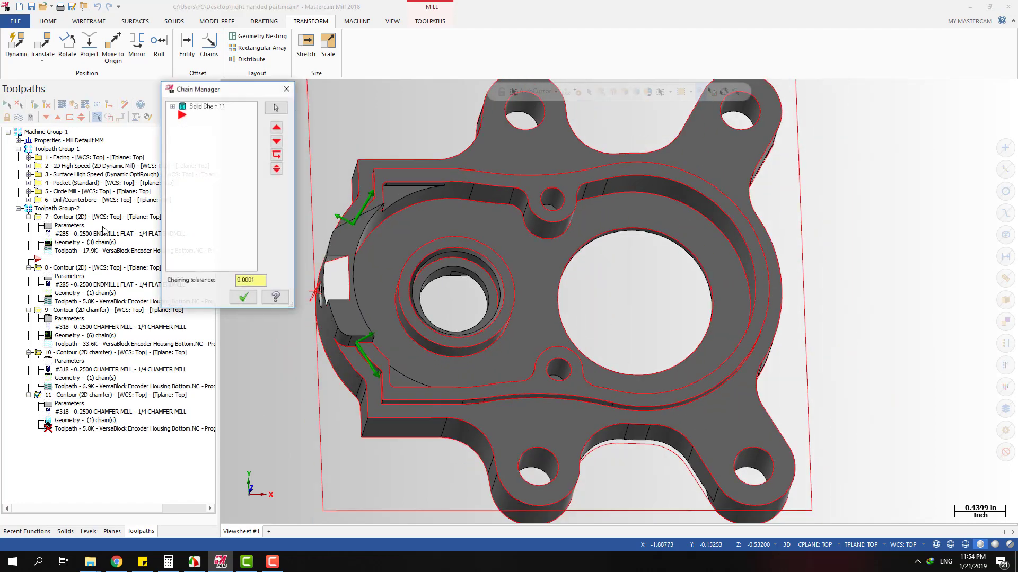
pyautogui.rightClick(215, 166)
pyautogui.click(246, 197)
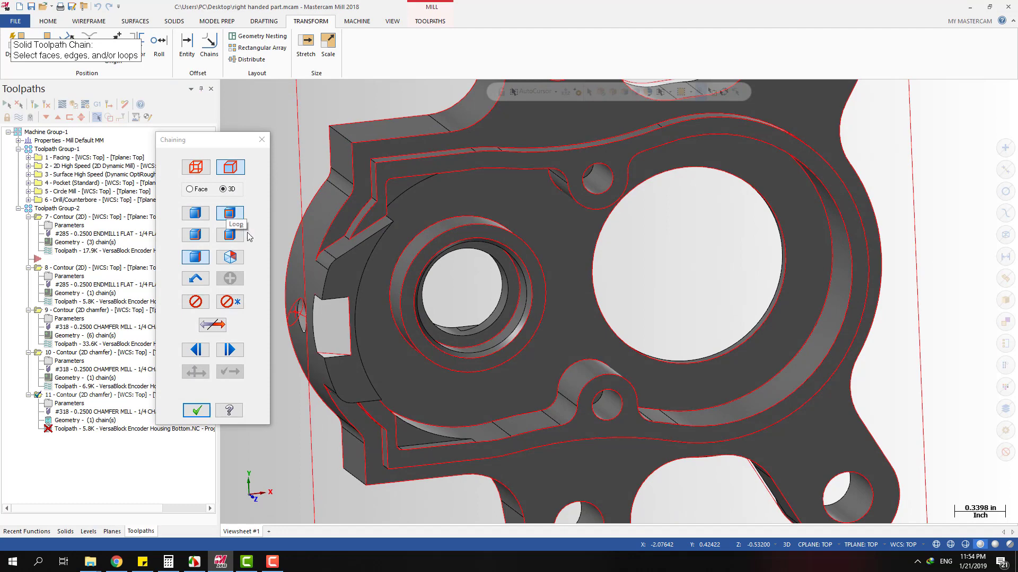
pyautogui.click(363, 233)
pyautogui.click(50, 144)
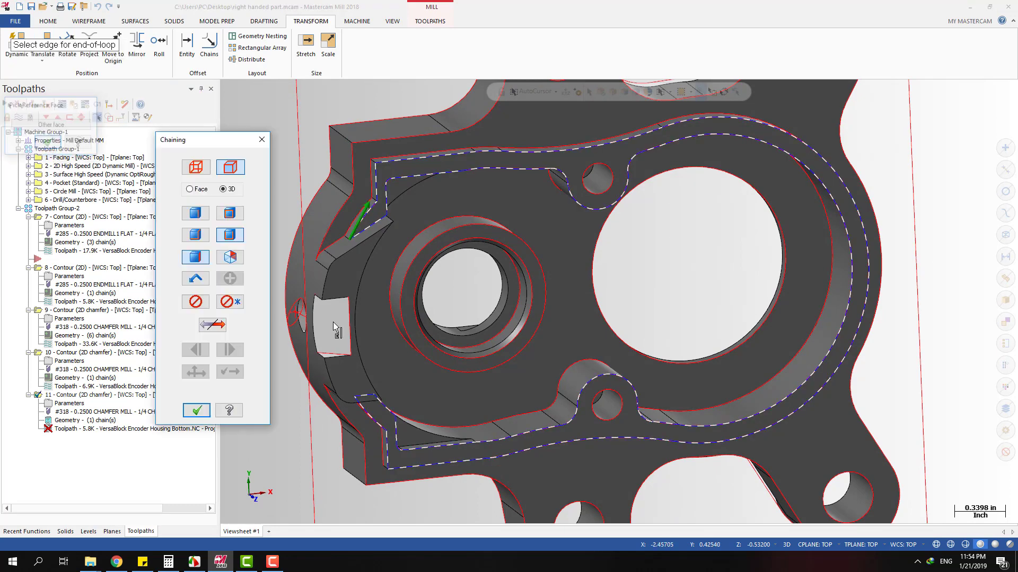
pyautogui.moveTo(366, 411); pyautogui.dragTo(337, 346, button='middle')
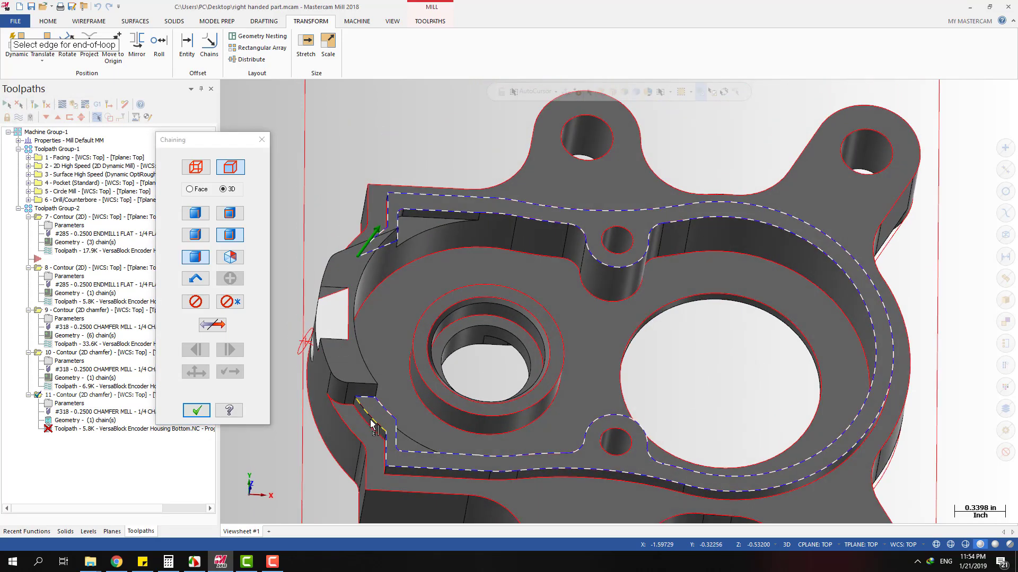
pyautogui.click(368, 413)
pyautogui.scroll(-4, 408, 348)
pyautogui.moveTo(596, 347); pyautogui.dragTo(552, 345, button='middle')
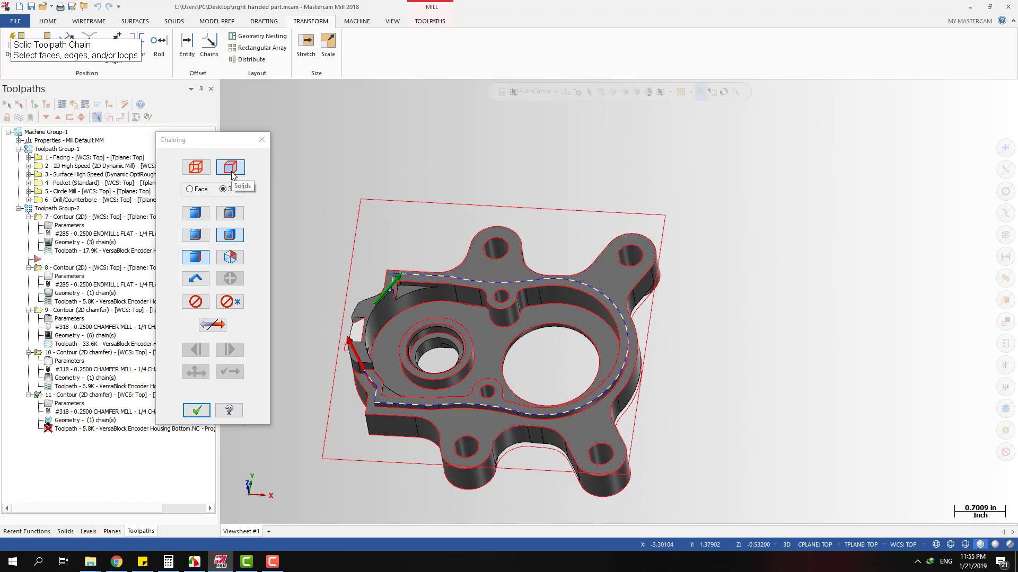
pyautogui.click(197, 411)
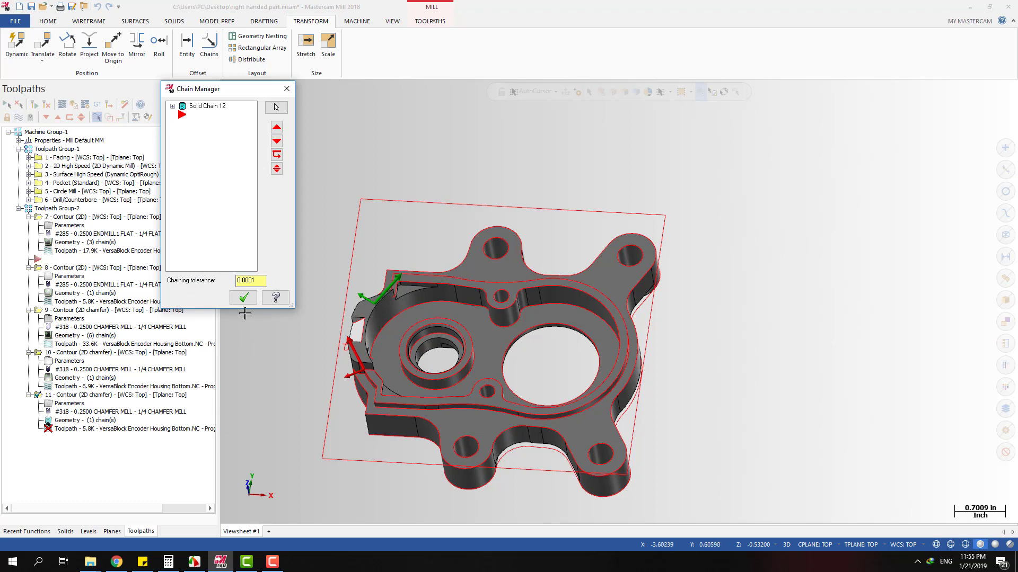
pyautogui.click(243, 296)
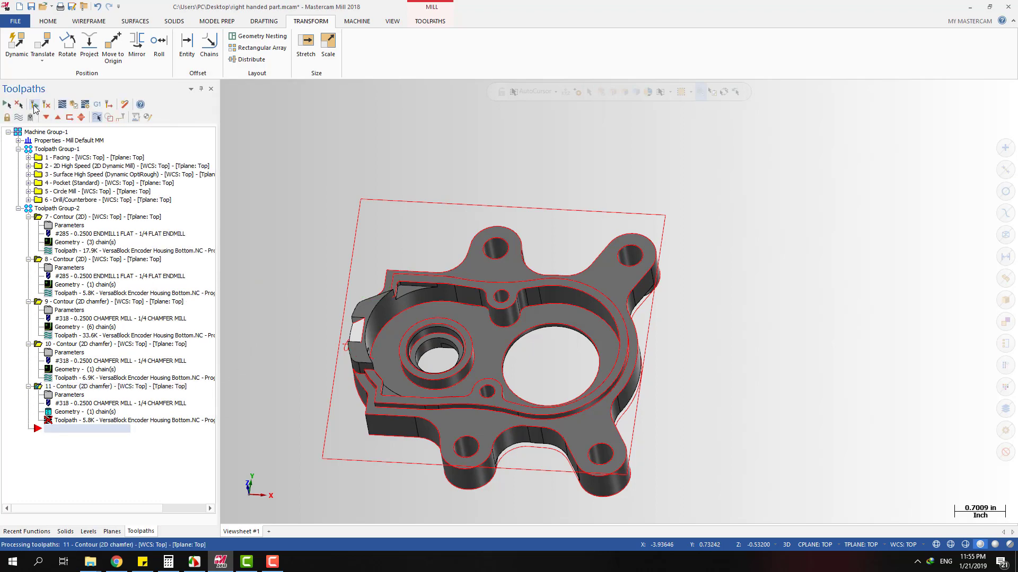
pyautogui.hotkey('alt', '1')
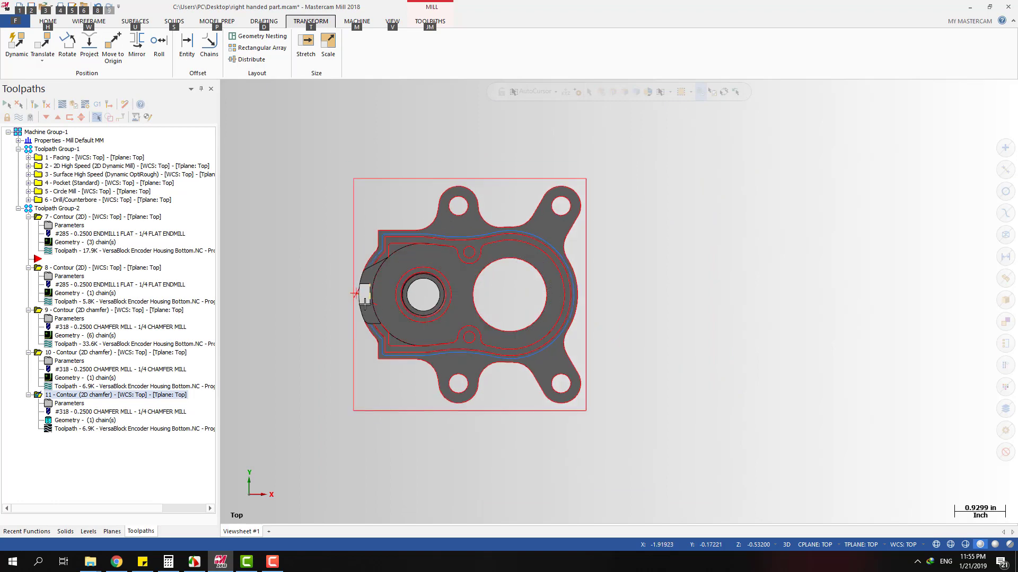
pyautogui.moveTo(427, 274); pyautogui.dragTo(383, 262, button='middle')
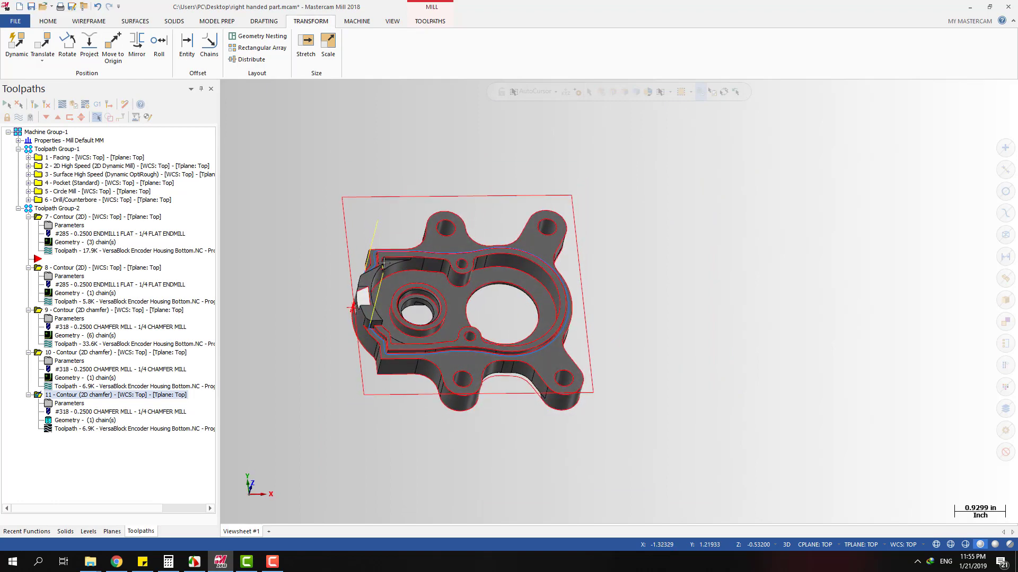
# Collapse the details of toolpaths 8 and 9 in the operations list.
pyautogui.hotkey('alt', '1')
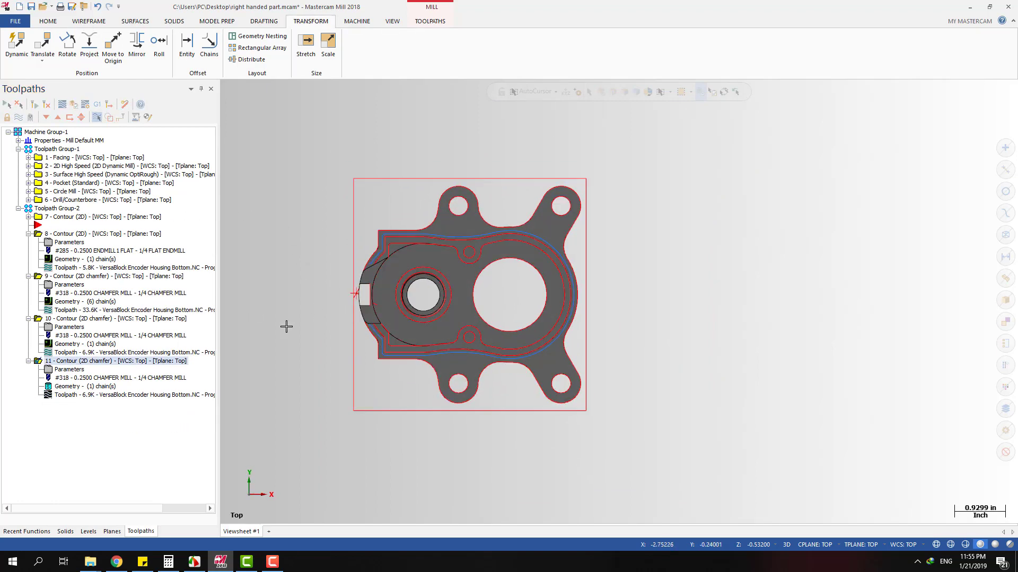
pyautogui.click(29, 234)
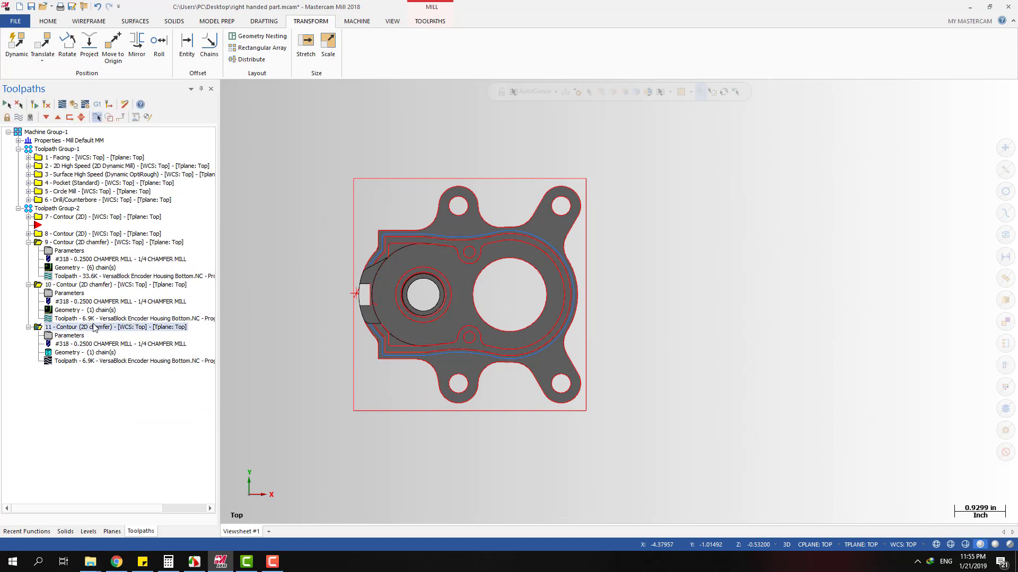
pyautogui.click(29, 242)
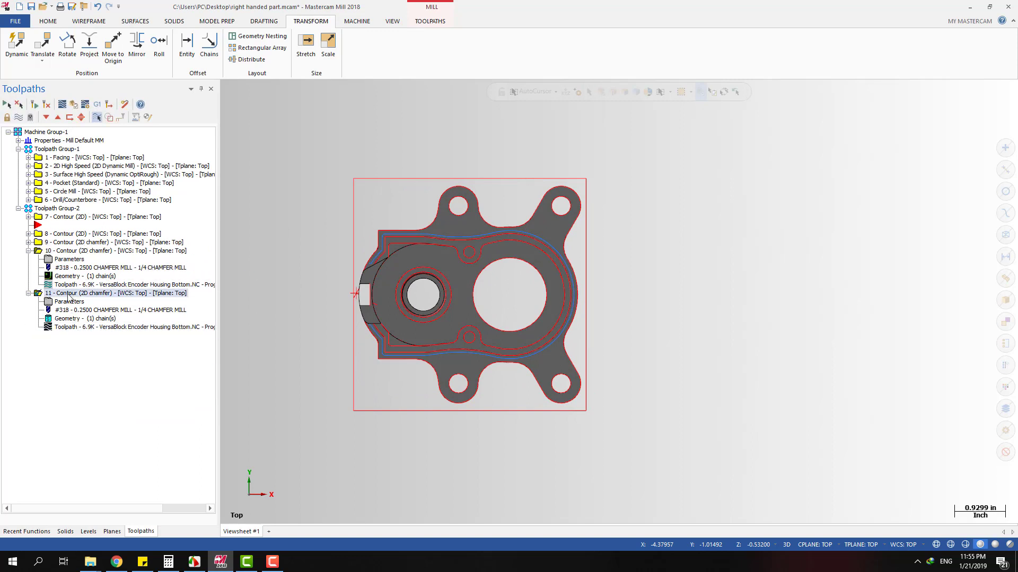
pyautogui.click(29, 251)
pyautogui.moveTo(91, 252); pyautogui.dragTo(42, 296)
pyautogui.click(28, 293)
# Examine the solid chain used by chamfer toolpath 11 from an angled view and the top view.
pyautogui.click(58, 319)
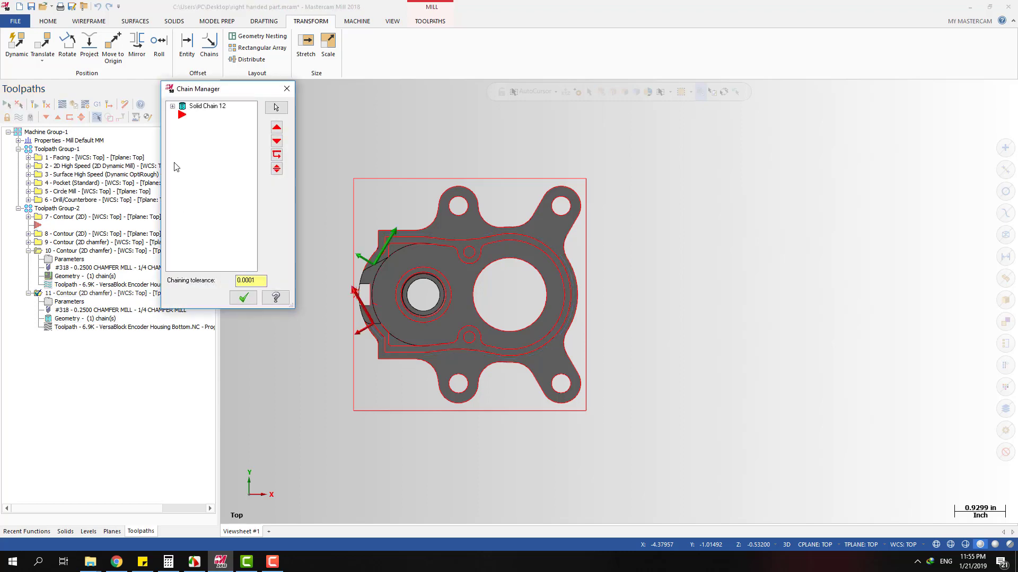
pyautogui.click(201, 108)
pyautogui.moveTo(329, 207); pyautogui.dragTo(317, 130, button='middle')
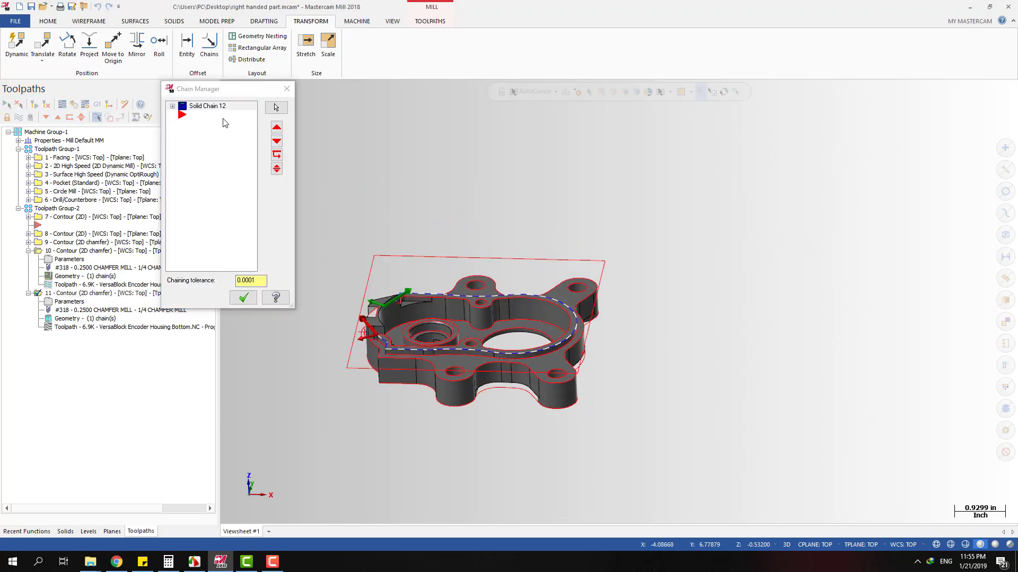
pyautogui.hotkey('alt', '1')
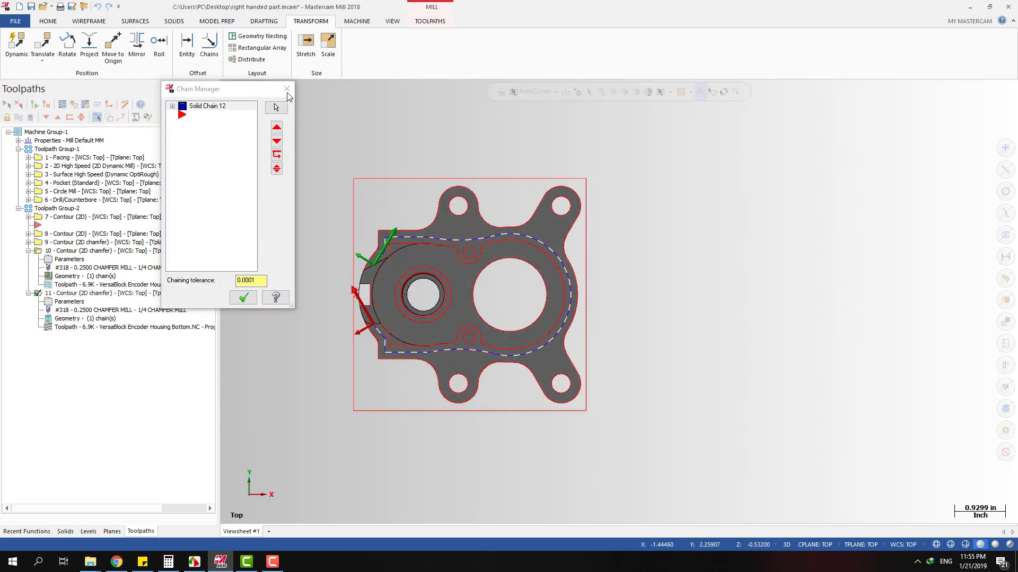
pyautogui.click(287, 89)
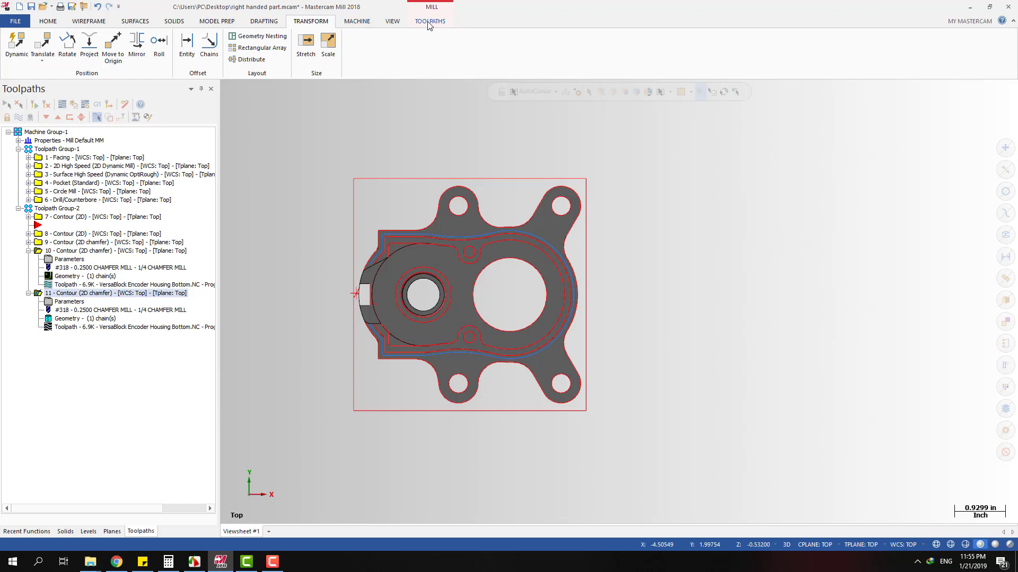
# Mirror the entire part and its wireframe about the Y axis using the Move method and clear the transform colours.
pyautogui.click(136, 45)
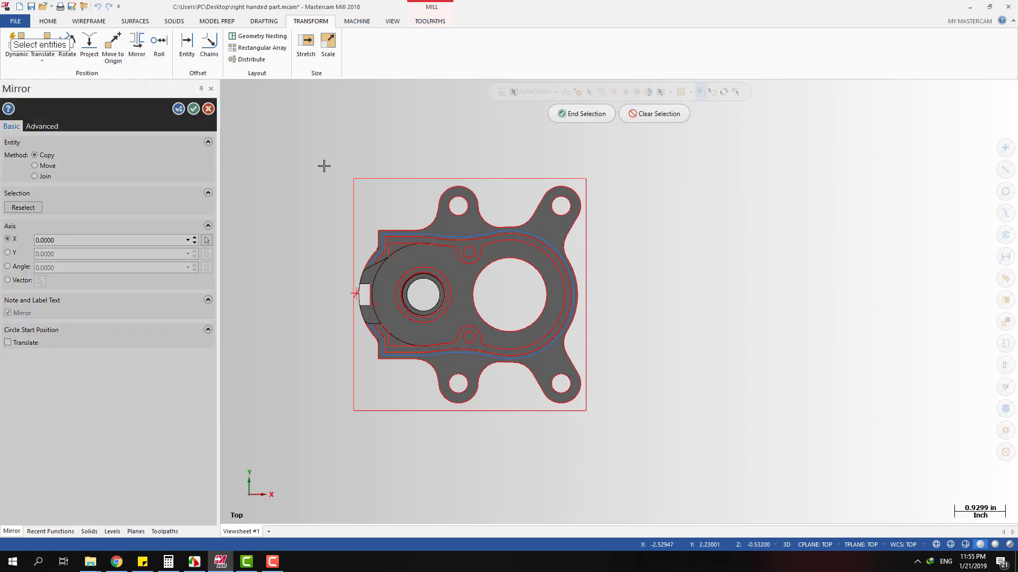
pyautogui.moveTo(313, 140); pyautogui.dragTo(615, 424)
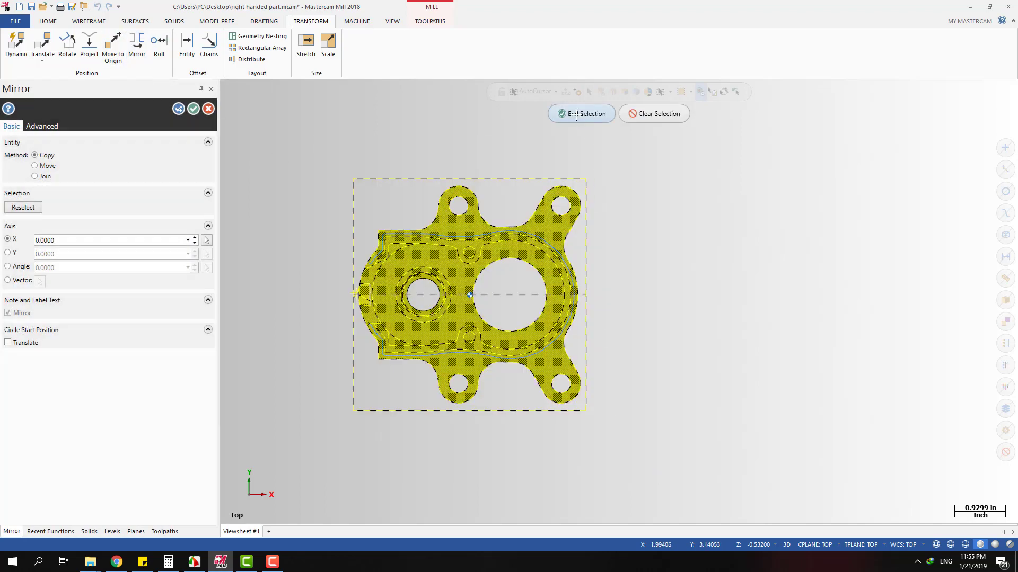
pyautogui.click(578, 114)
pyautogui.click(35, 166)
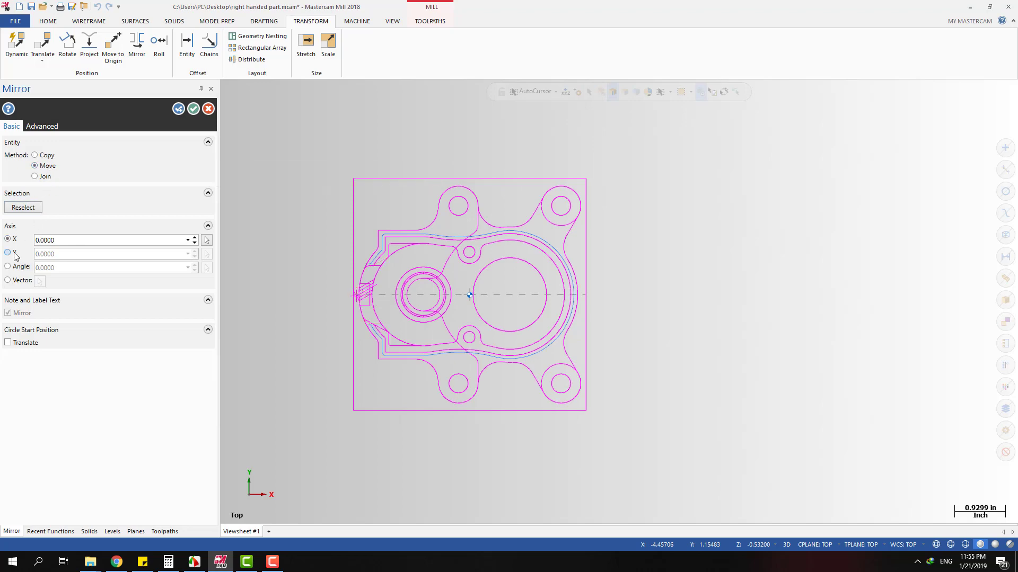
pyautogui.click(8, 253)
pyautogui.click(194, 109)
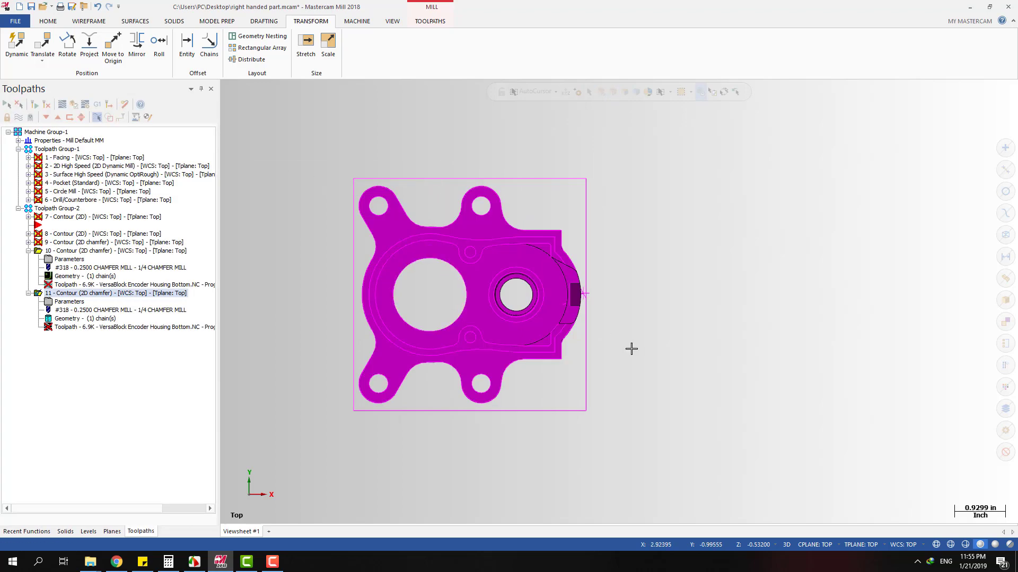
pyautogui.moveTo(631, 347); pyautogui.dragTo(711, 220, button='middle')
pyautogui.rightClick(711, 220)
pyautogui.click(741, 206)
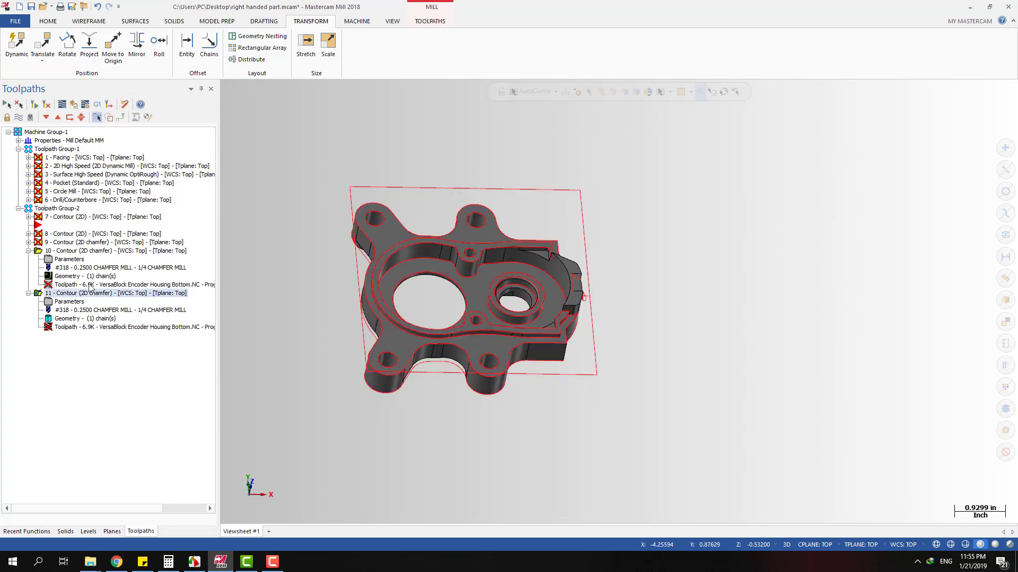
# Examine which edges the solid chain of chamfer toolpath 11 follows on the mirrored part, from several angles.
pyautogui.click(28, 251)
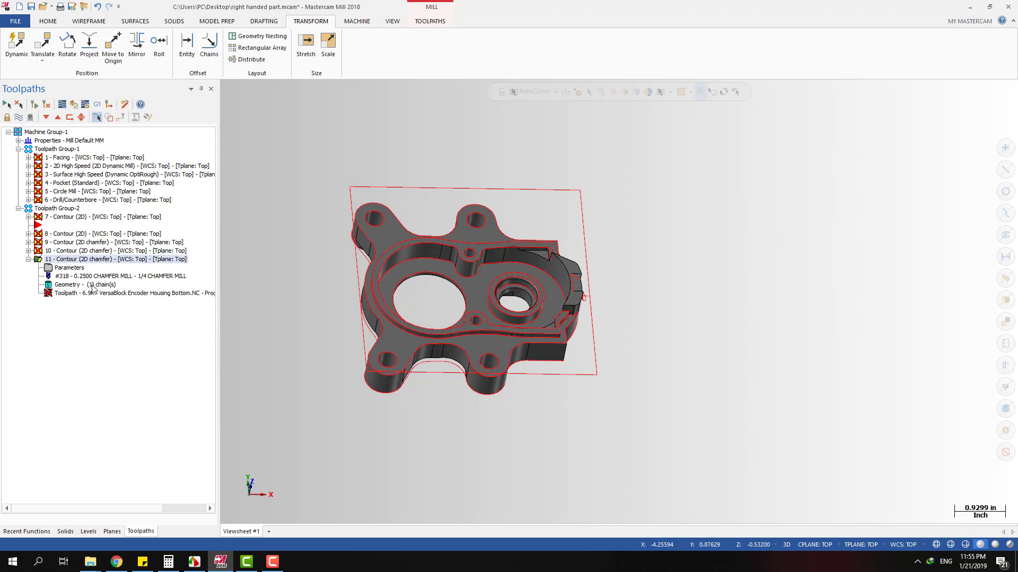
pyautogui.click(92, 287)
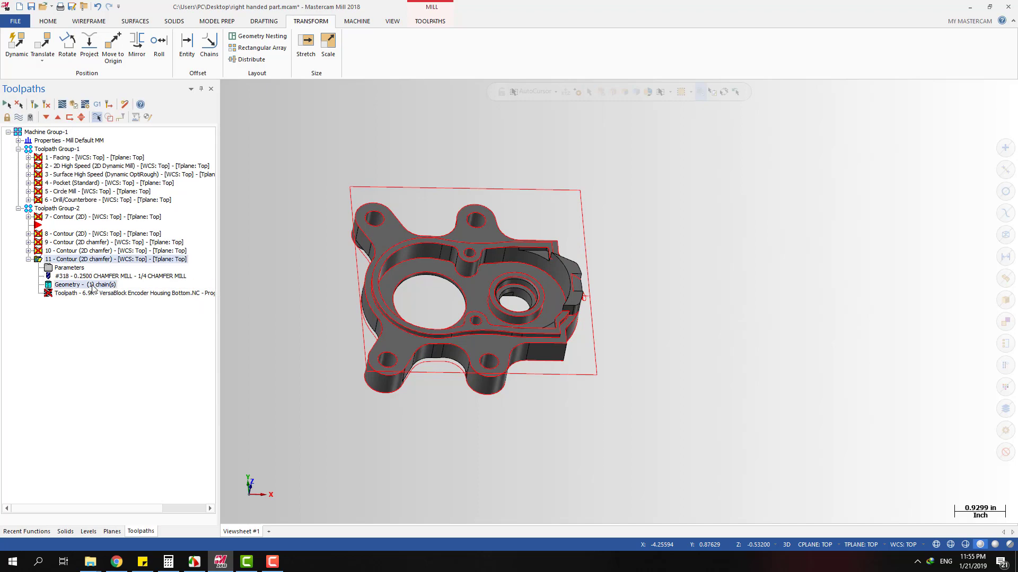
pyautogui.scroll(5, 506, 272)
pyautogui.scroll(5, 627, 201)
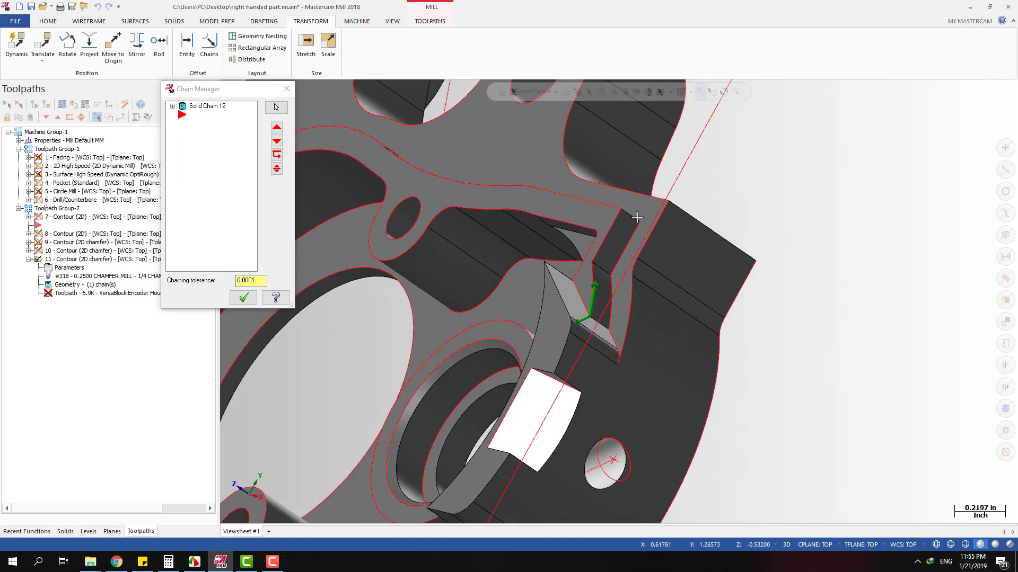
pyautogui.click(207, 106)
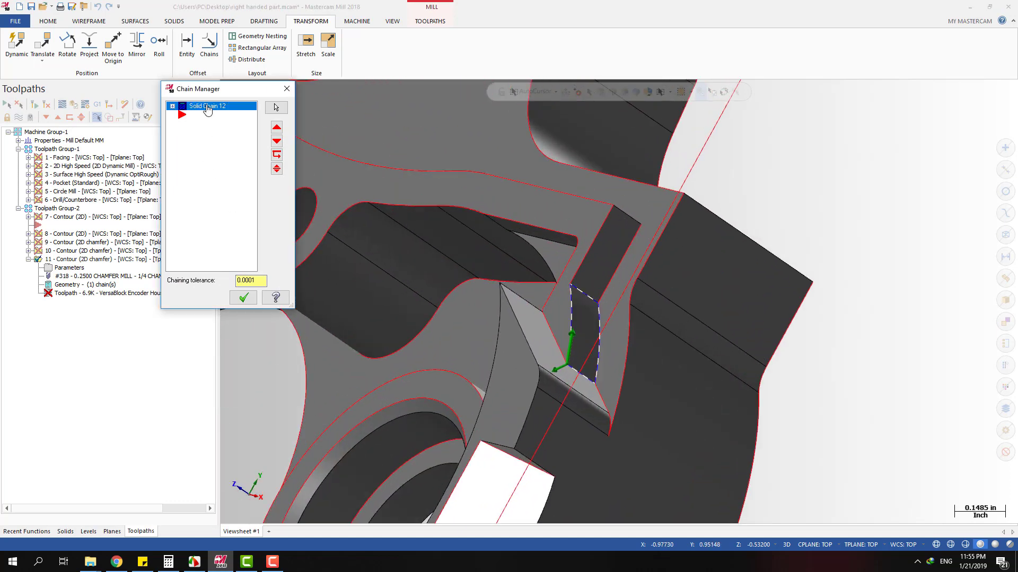
pyautogui.scroll(2, 604, 318)
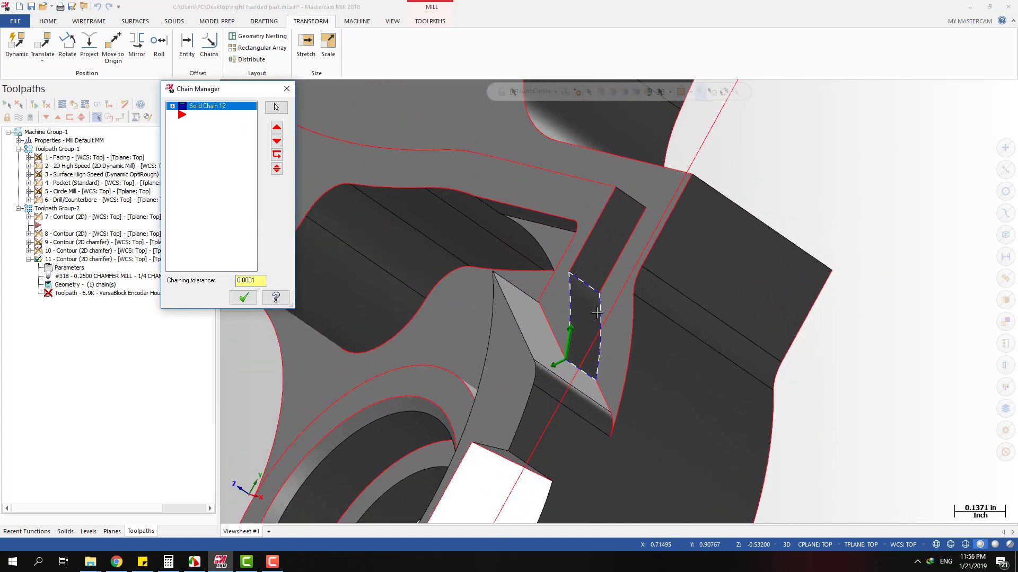
pyautogui.scroll(-1, 591, 314)
pyautogui.scroll(-3, 592, 287)
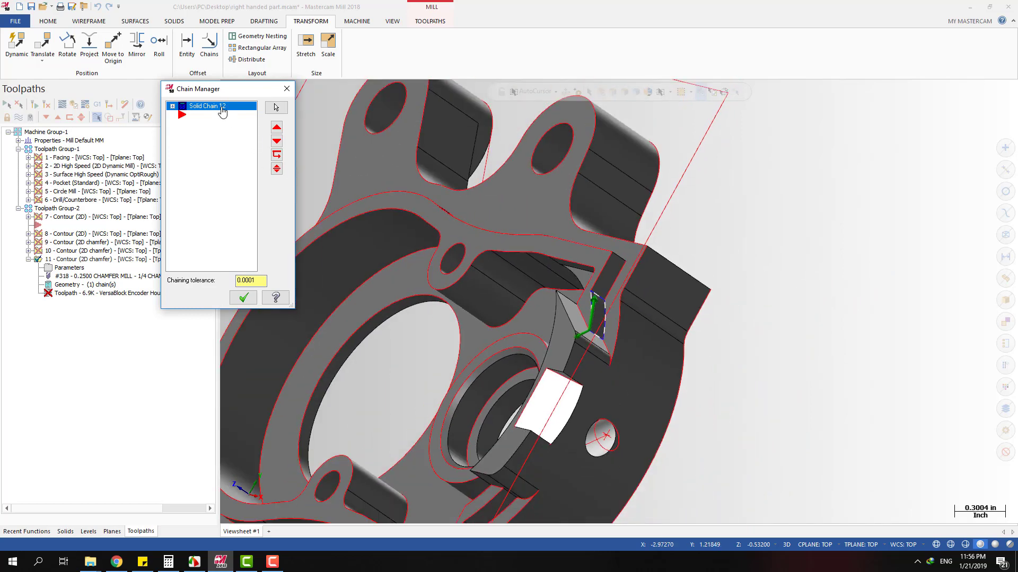
pyautogui.scroll(3, 610, 323)
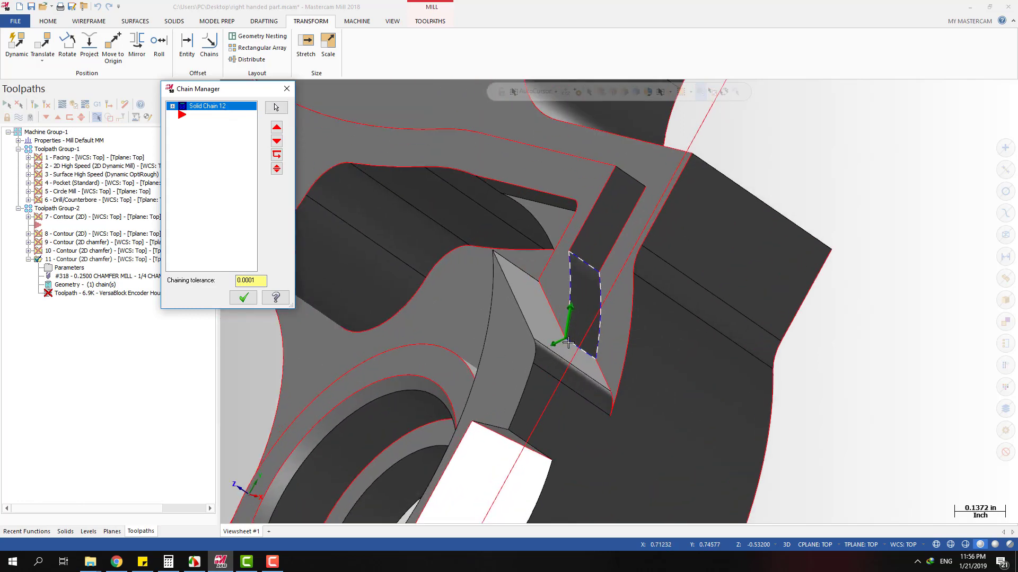
pyautogui.scroll(-1, 568, 344)
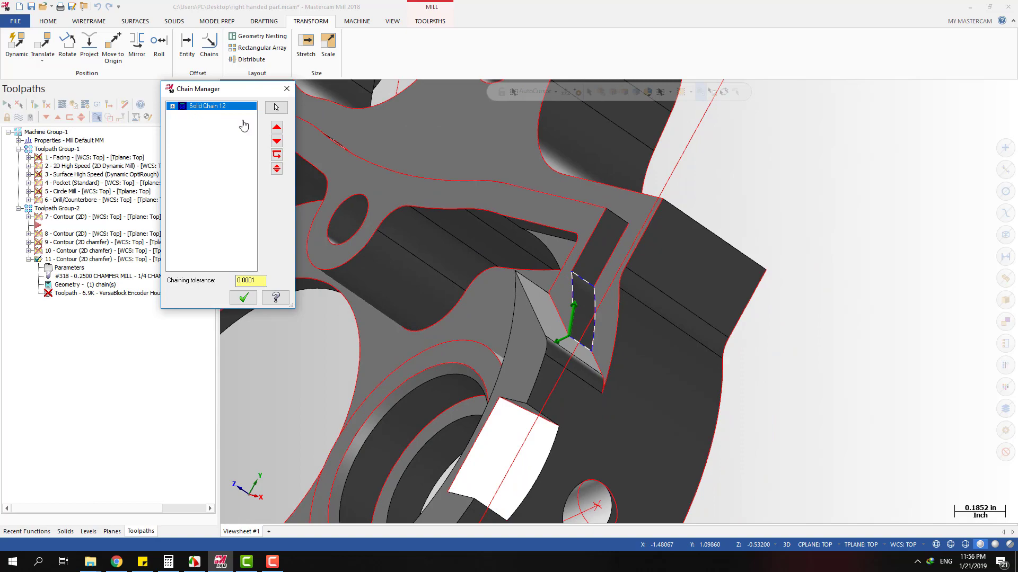
pyautogui.scroll(-1, 620, 355)
pyautogui.moveTo(620, 355); pyautogui.dragTo(681, 268, button='middle')
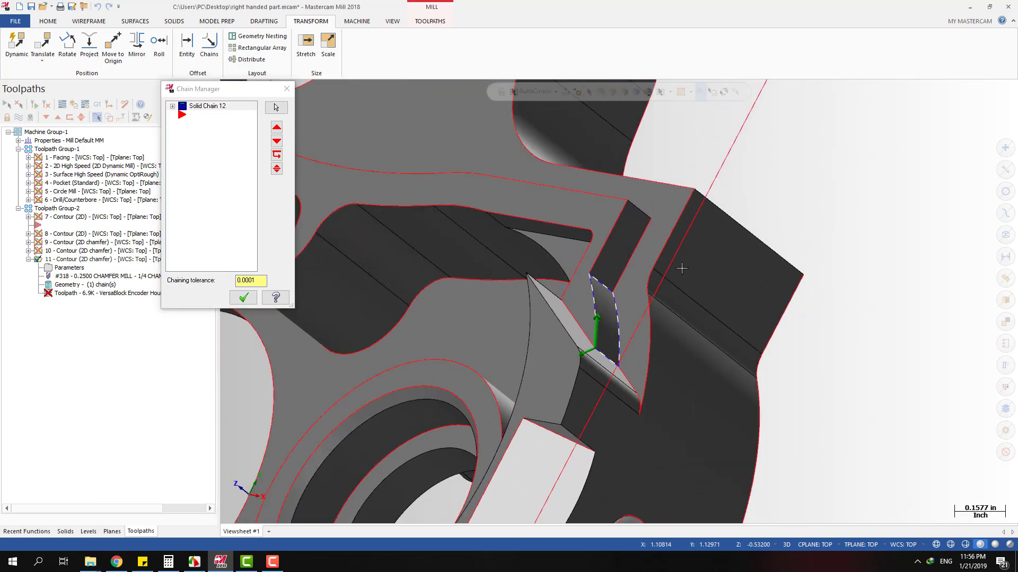
pyautogui.scroll(-5, 678, 269)
pyautogui.hotkey('alt', '1')
pyautogui.scroll(2, 603, 259)
pyautogui.moveTo(605, 285); pyautogui.dragTo(579, 266, button='middle')
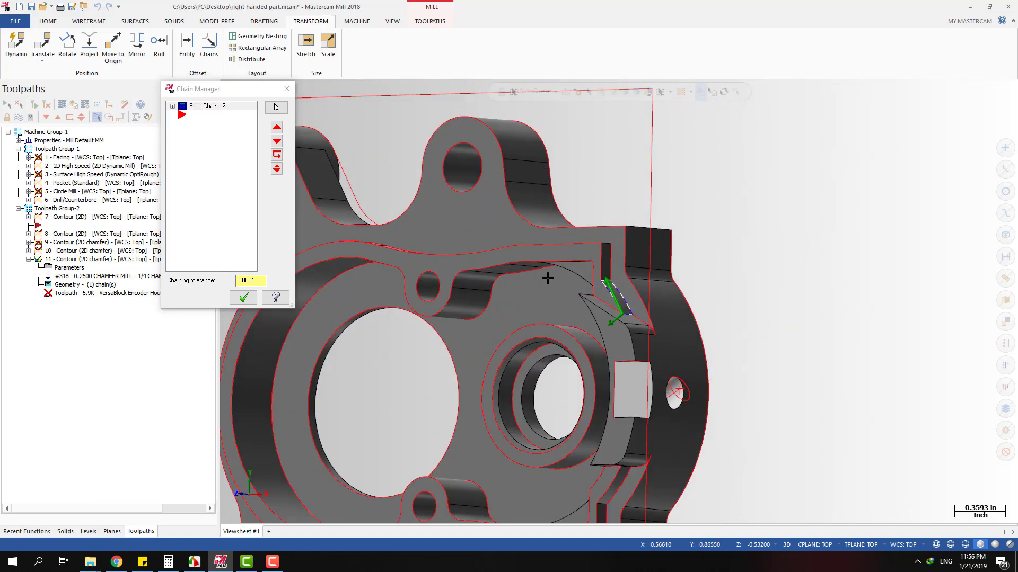
pyautogui.scroll(2, 583, 262)
pyautogui.scroll(-2, 487, 248)
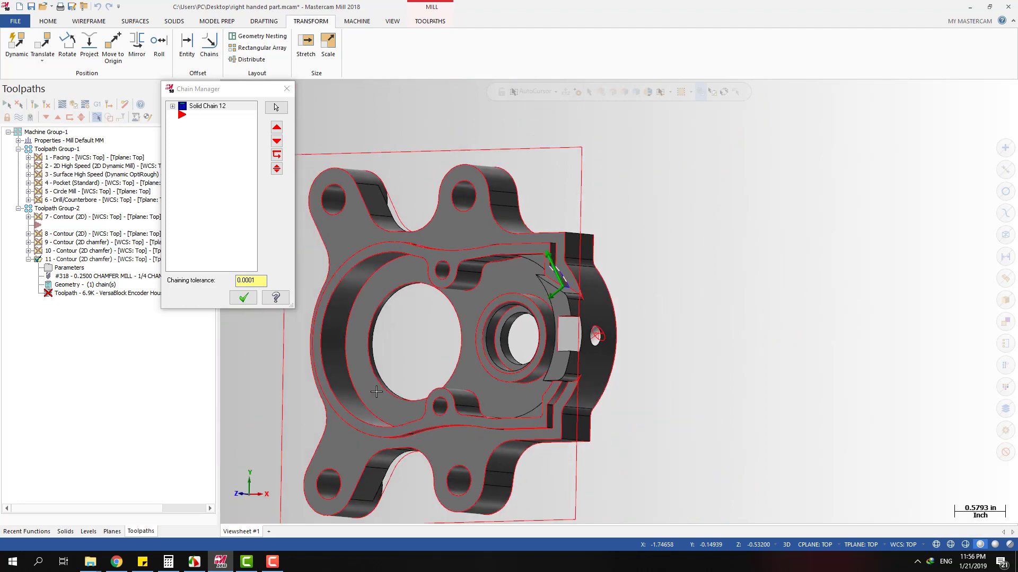
pyautogui.scroll(3, 558, 269)
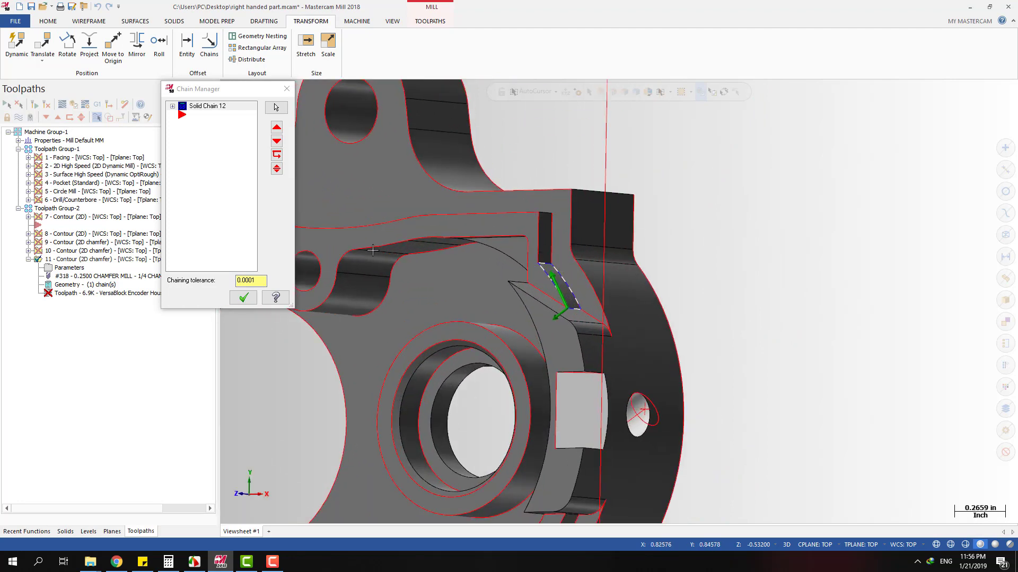
# Recheck toolpath 11's solid chain near the rim's angled end, accept it unchanged and save the part file.
pyautogui.click(243, 298)
pyautogui.scroll(2, 247, 301)
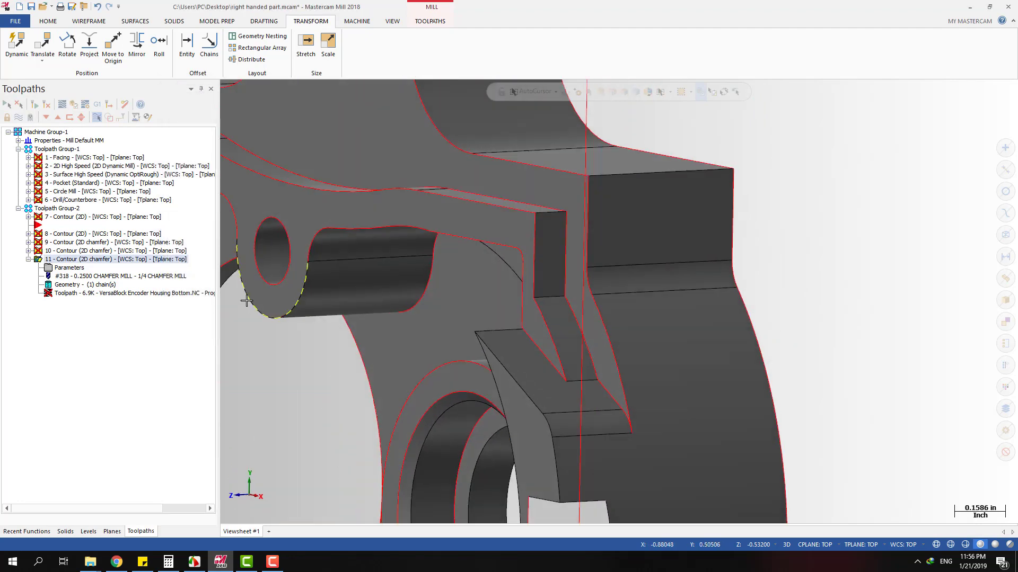
pyautogui.click(106, 285)
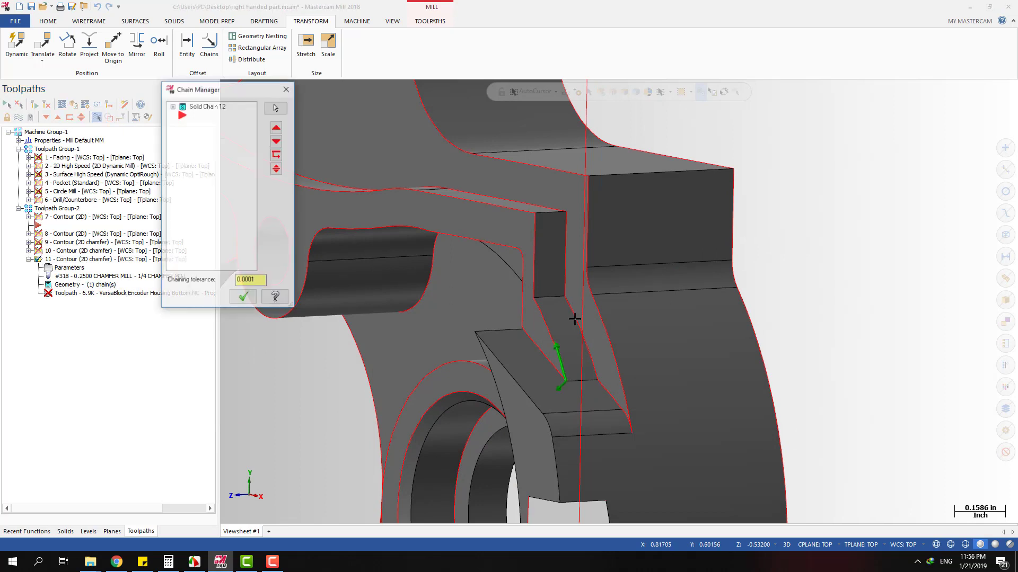
pyautogui.click(214, 109)
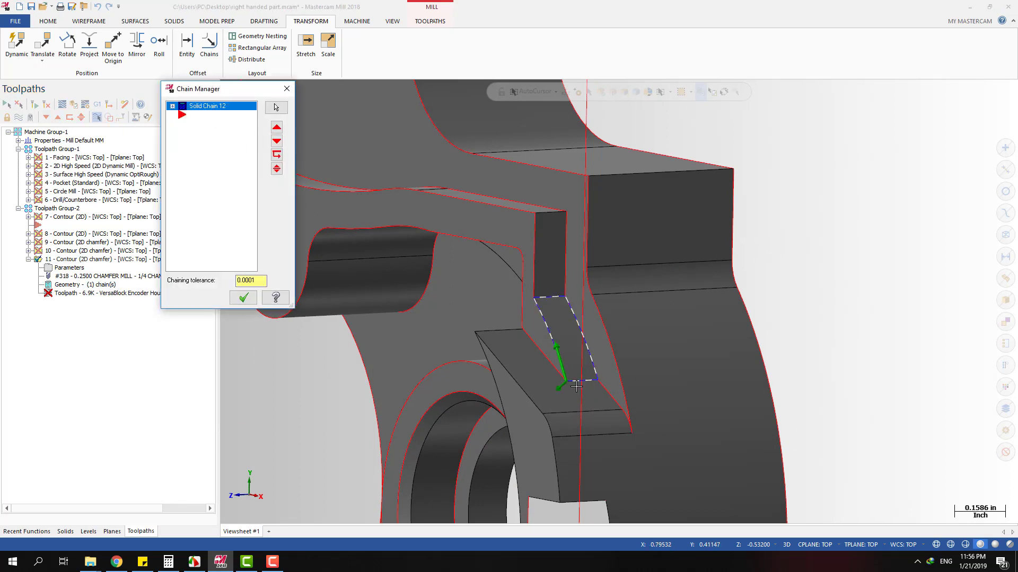
pyautogui.click(243, 297)
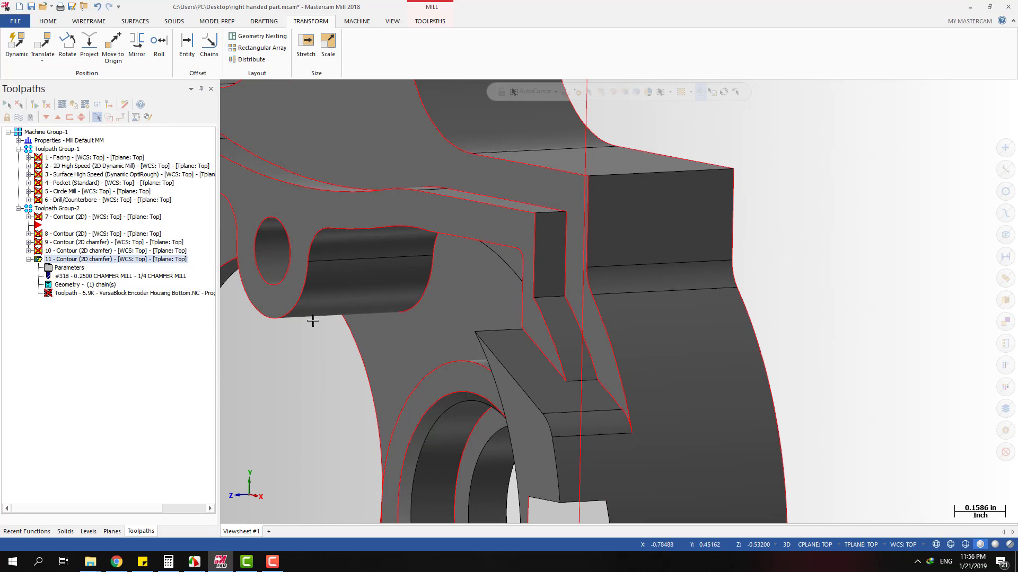
pyautogui.hotkey('ctrl', 's')
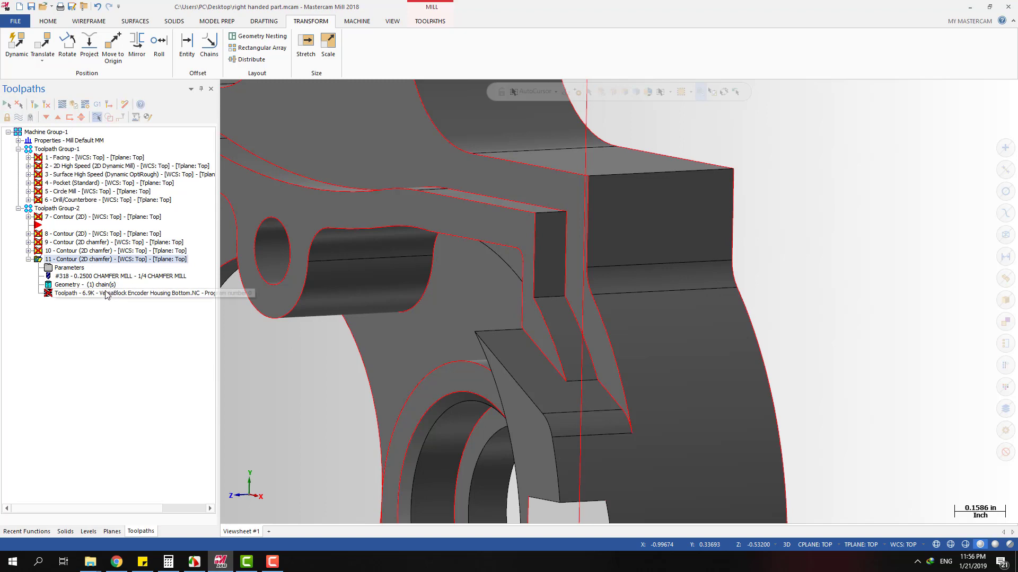
# Examine which edges toolpath 11's solid chain follows at the rim's angled end, then accept the chain unchanged.
pyautogui.click(100, 287)
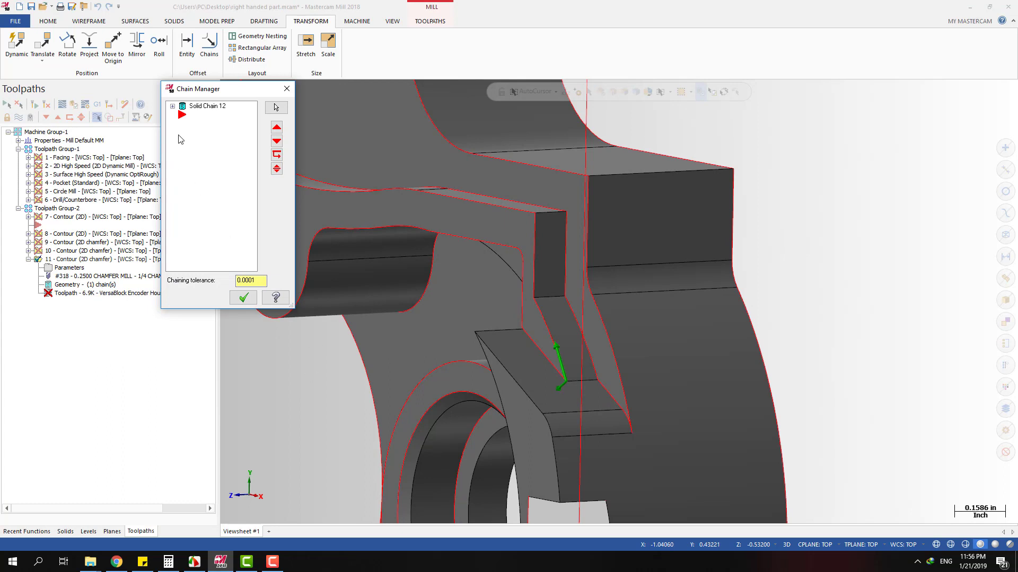
pyautogui.click(219, 108)
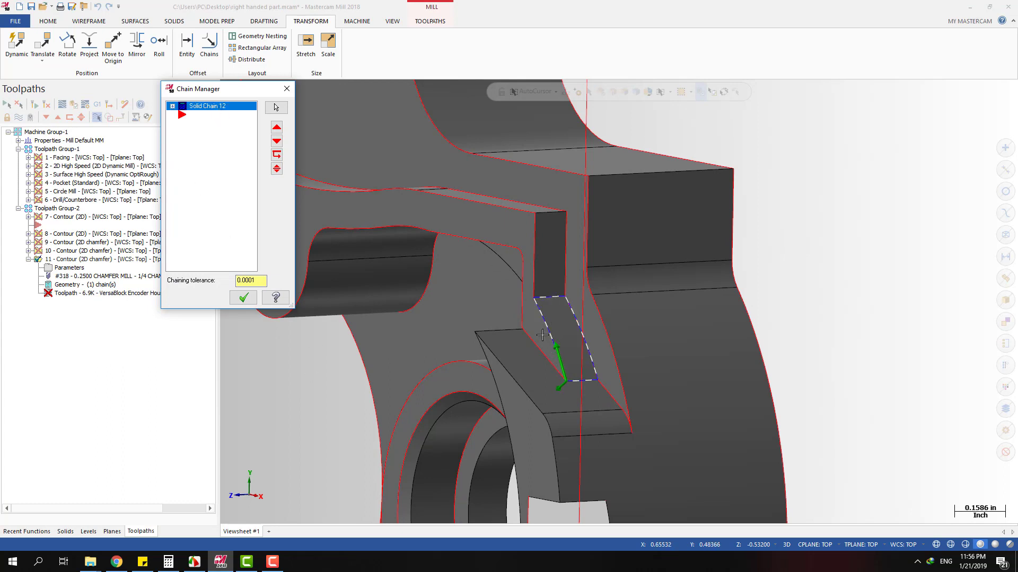
pyautogui.scroll(3, 514, 330)
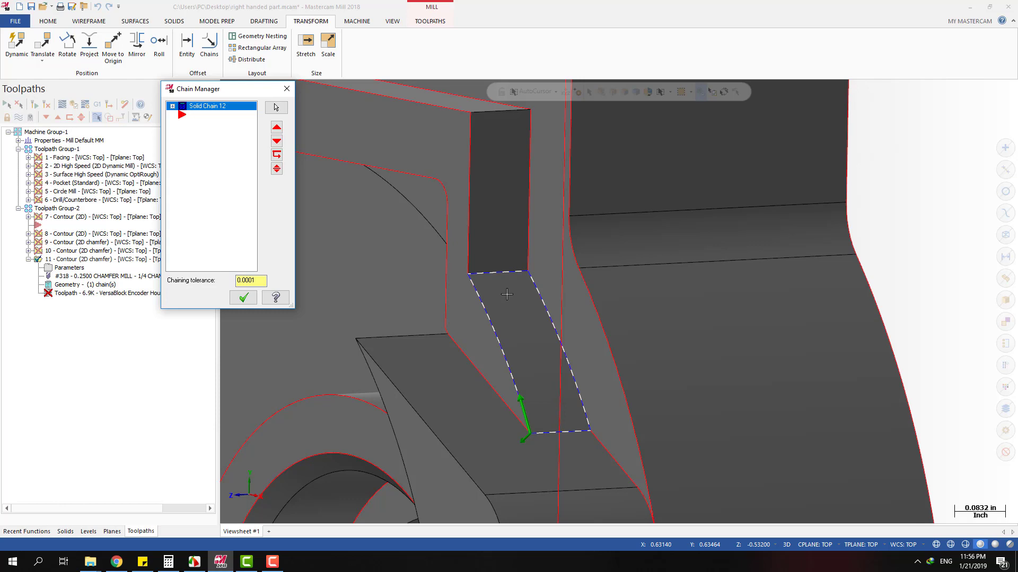
pyautogui.scroll(3, 511, 402)
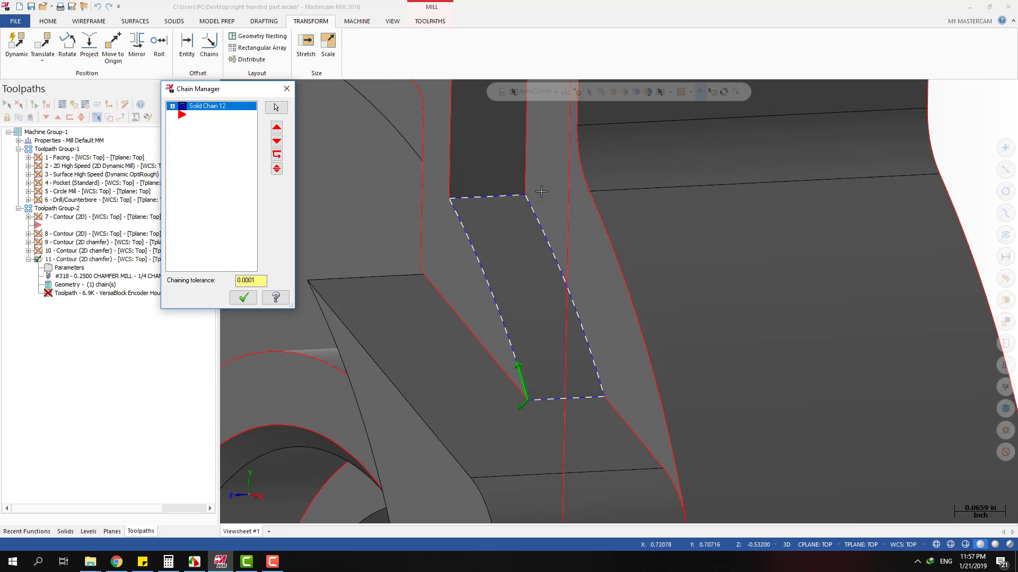
pyautogui.scroll(-4, 533, 413)
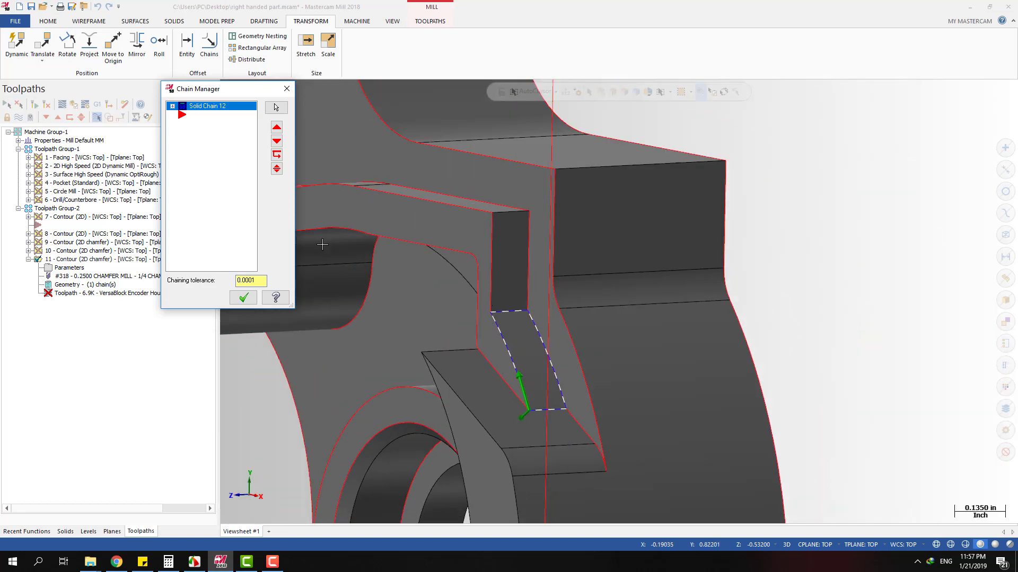
pyautogui.click(242, 298)
pyautogui.click(105, 286)
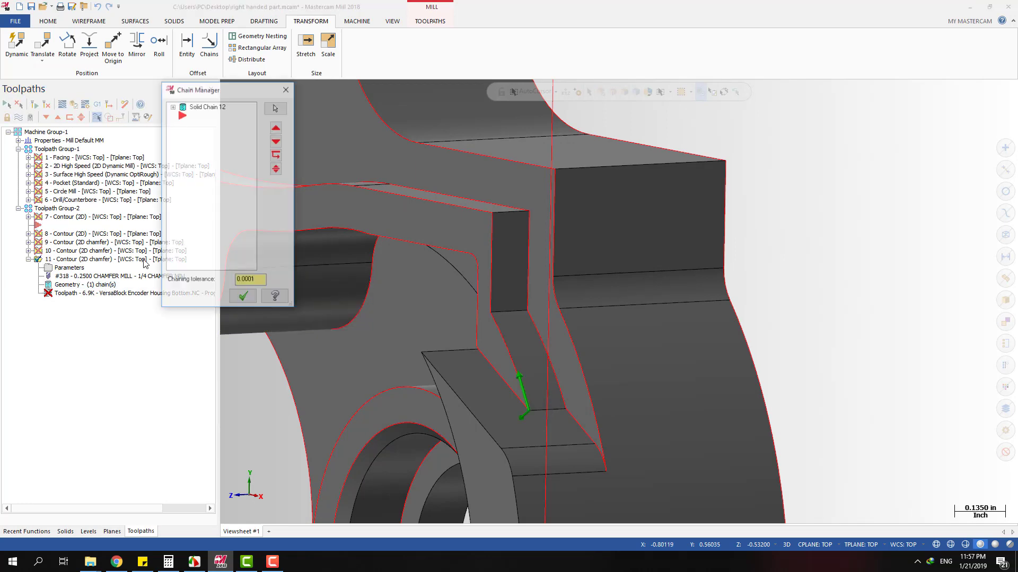
pyautogui.click(211, 106)
pyautogui.rightClick(209, 108)
pyautogui.click(228, 141)
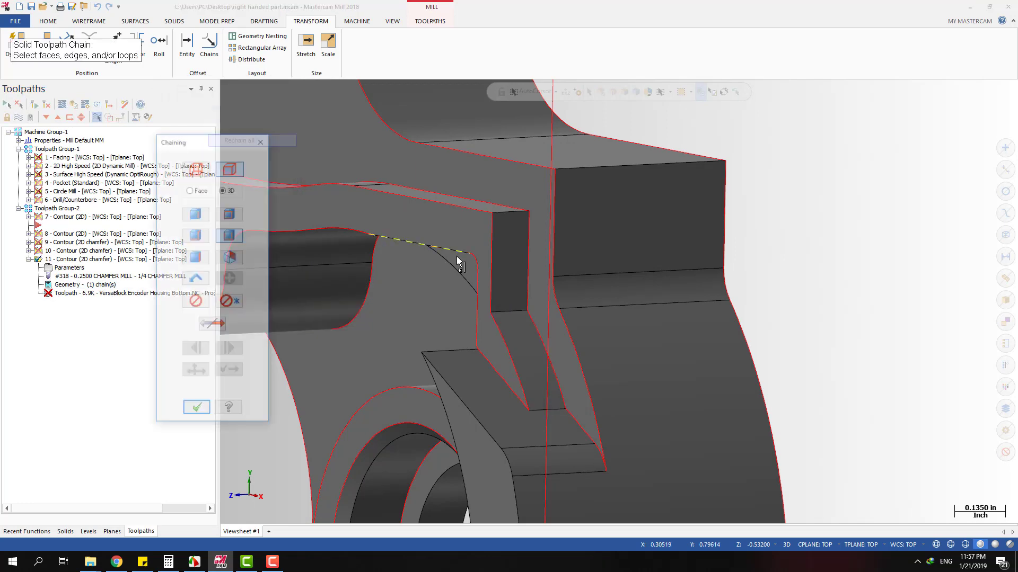
pyautogui.scroll(-2, 463, 271)
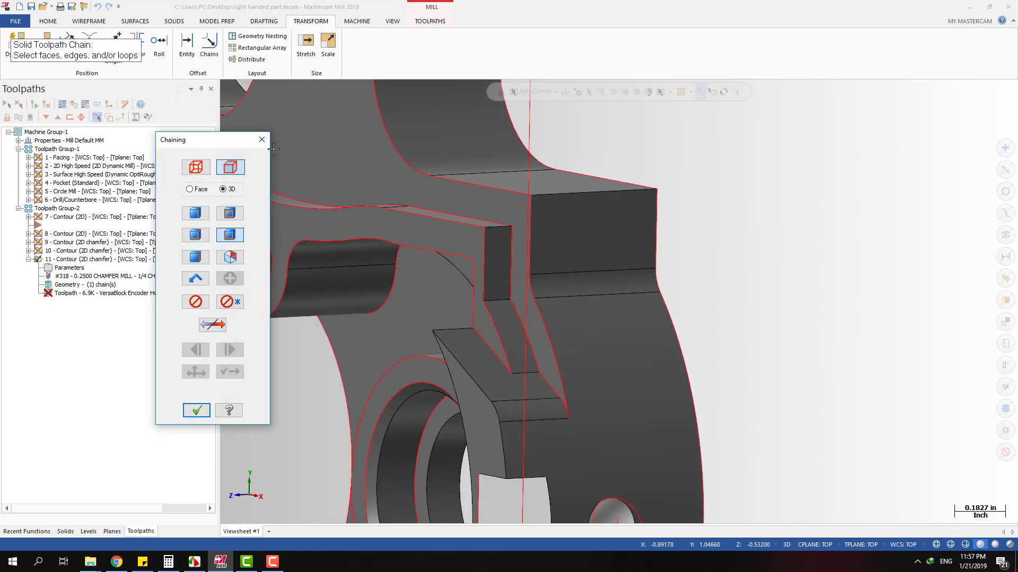
pyautogui.press('Escape')
pyautogui.press('Escape')
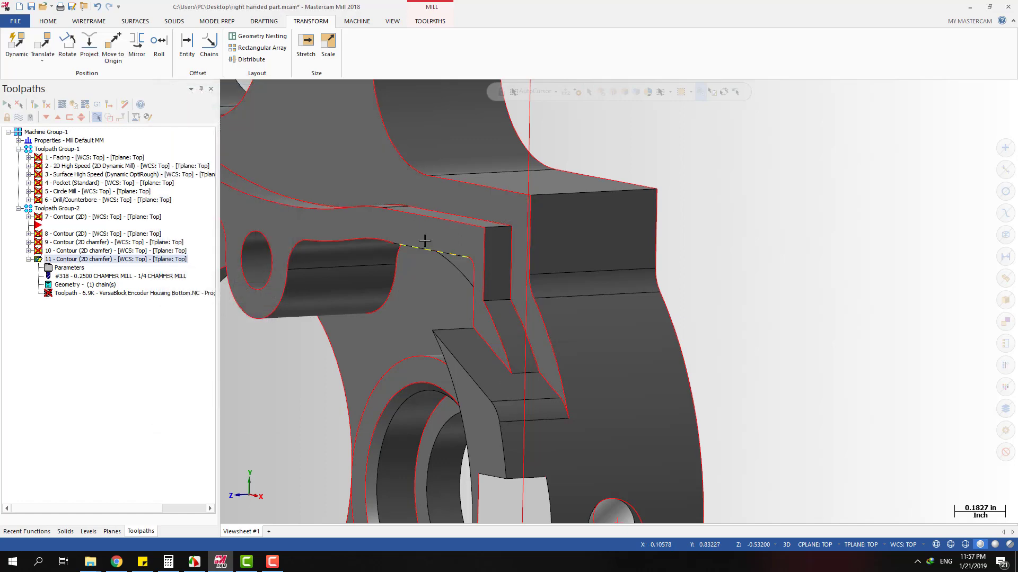
# Check the position and direction of toolpath 11's solid chain in the top view and close it without changes.
pyautogui.click(28, 251)
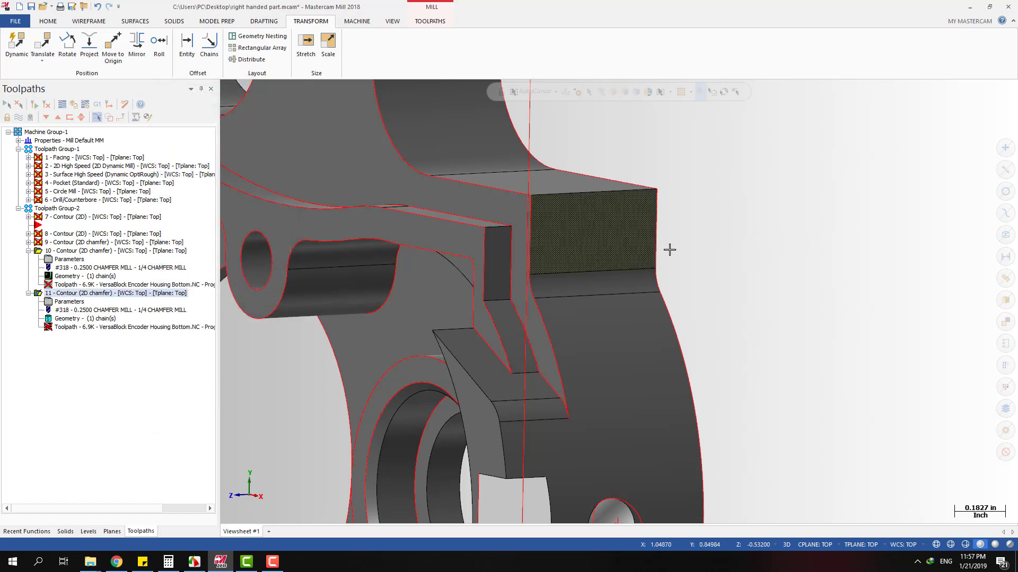
pyautogui.scroll(-6, 662, 281)
pyautogui.hotkey('alt', '1')
pyautogui.scroll(-2, 574, 265)
pyautogui.press('alt')
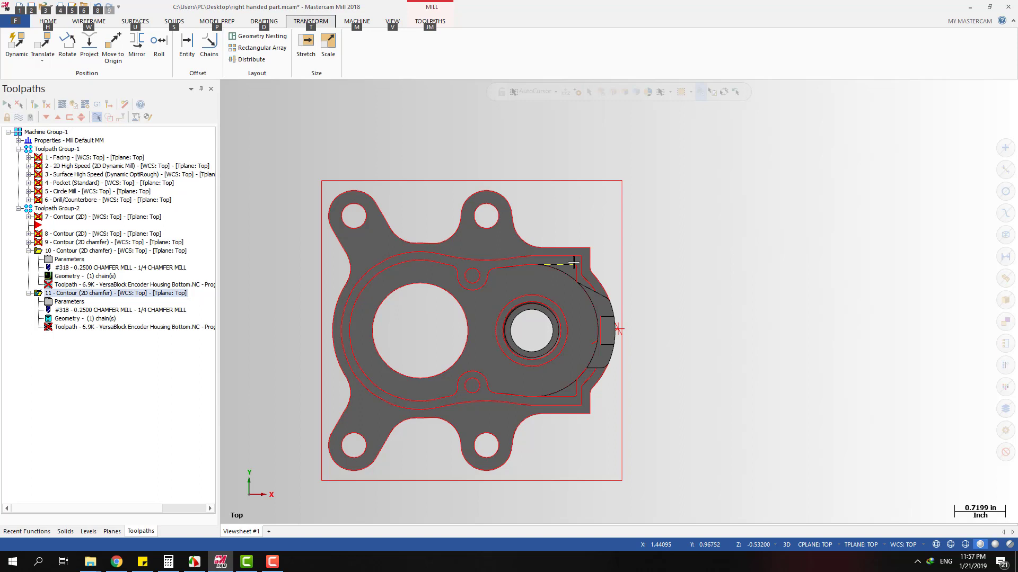
pyautogui.click(78, 319)
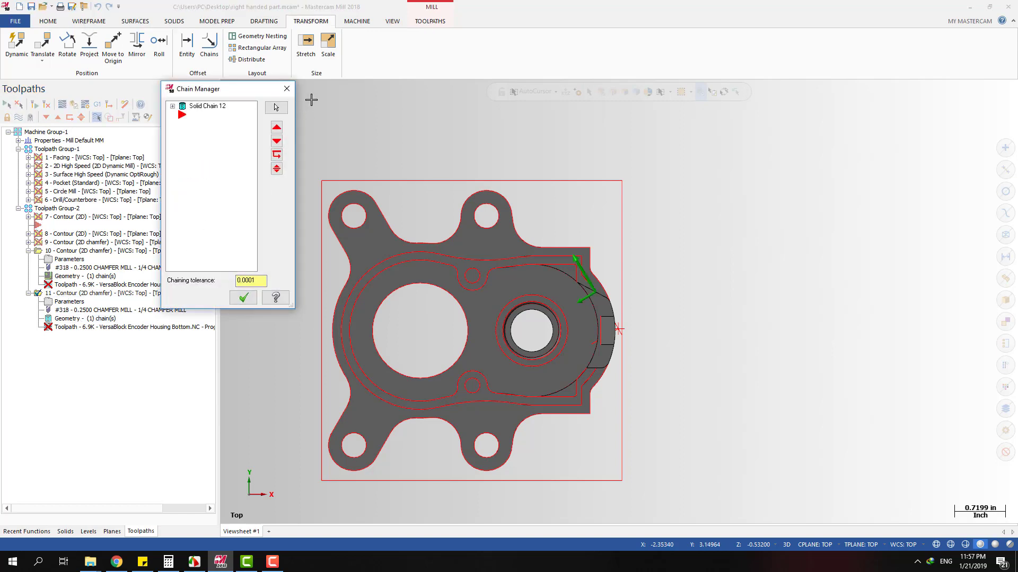
pyautogui.click(287, 88)
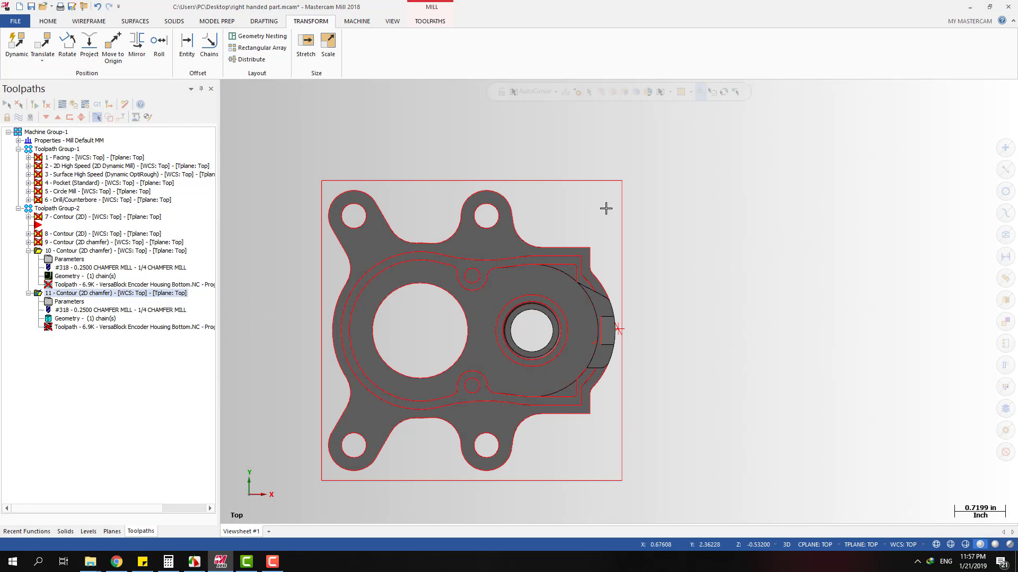
# Examine the mirrored part from angled and top views and compare the geometry entries of toolpaths 1, 2 and 3.
pyautogui.moveTo(607, 209); pyautogui.dragTo(591, 276, button='middle')
pyautogui.scroll(5, 585, 310)
pyautogui.hotkey('alt', 'F1')
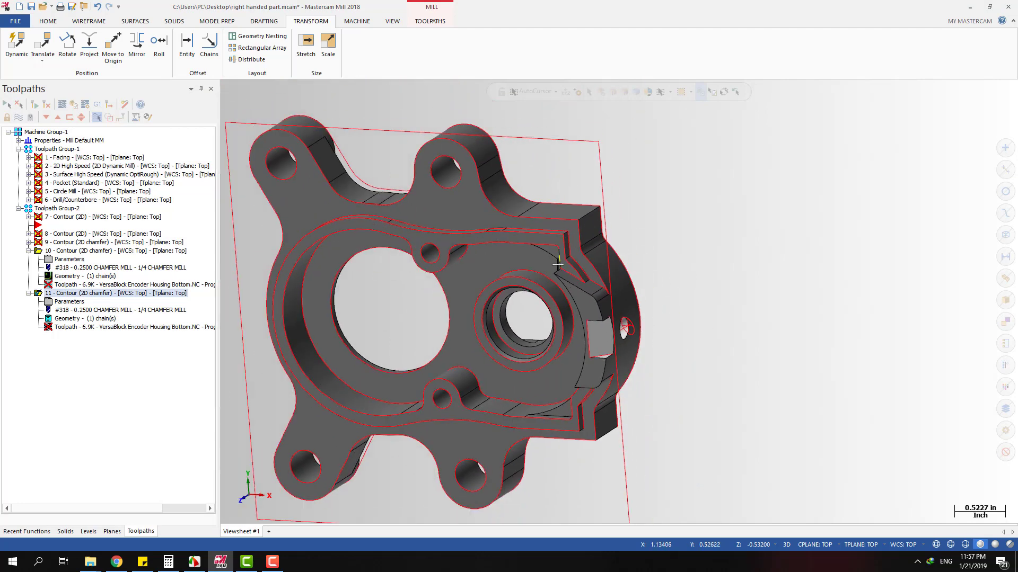
pyautogui.hotkey('alt', '1')
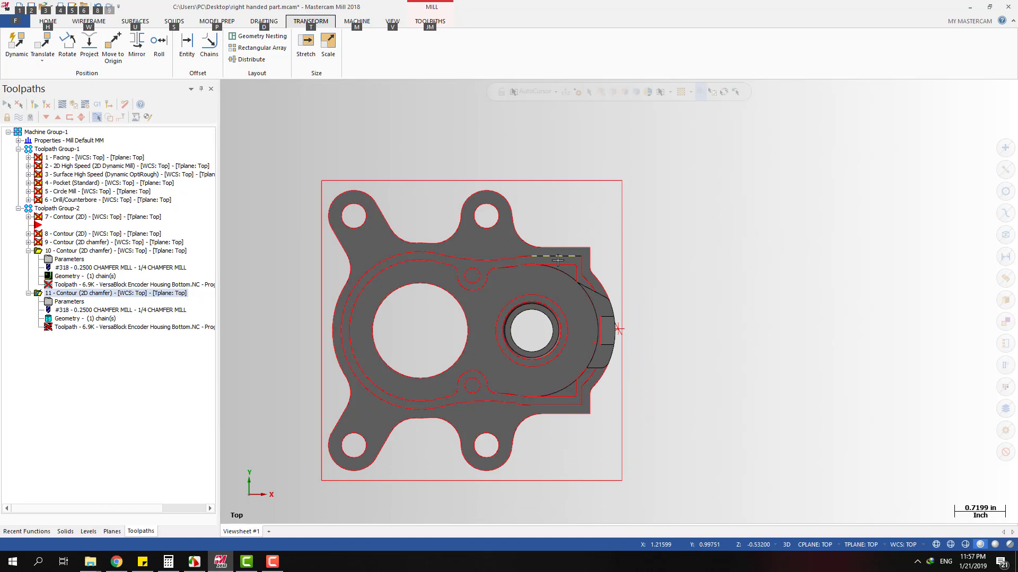
pyautogui.click(28, 157)
pyautogui.click(28, 200)
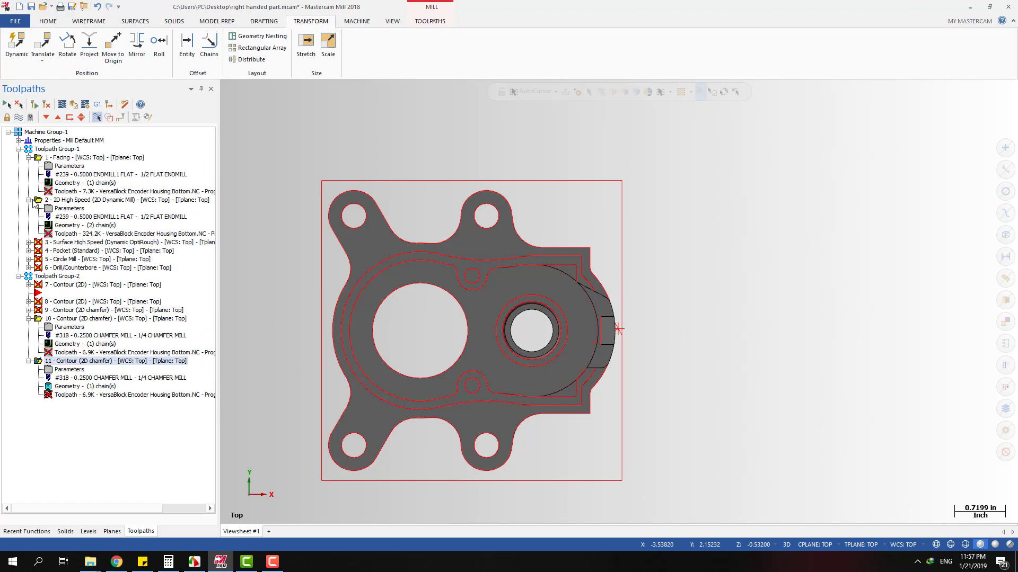
pyautogui.click(75, 243)
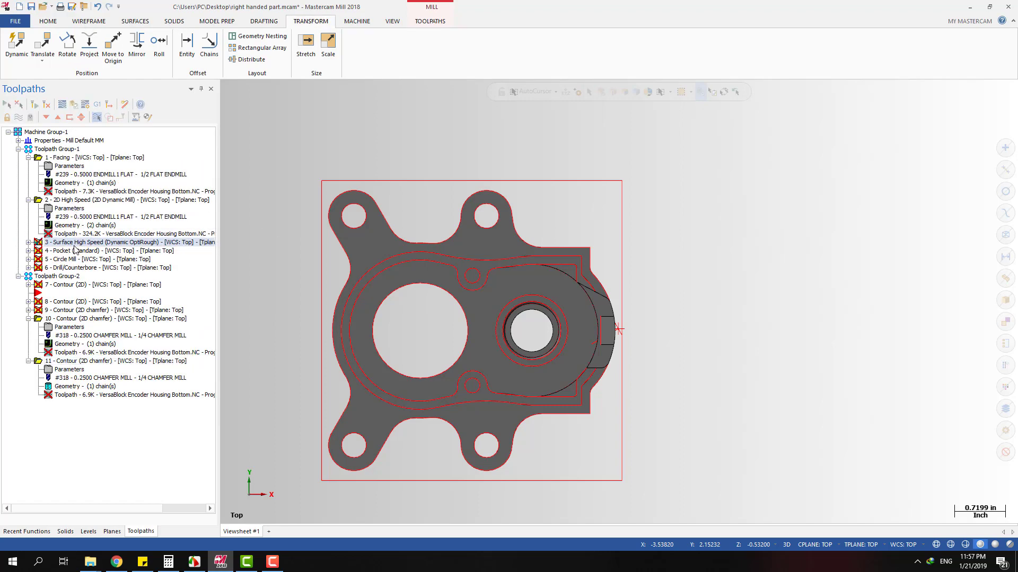
pyautogui.click(28, 157)
pyautogui.click(29, 166)
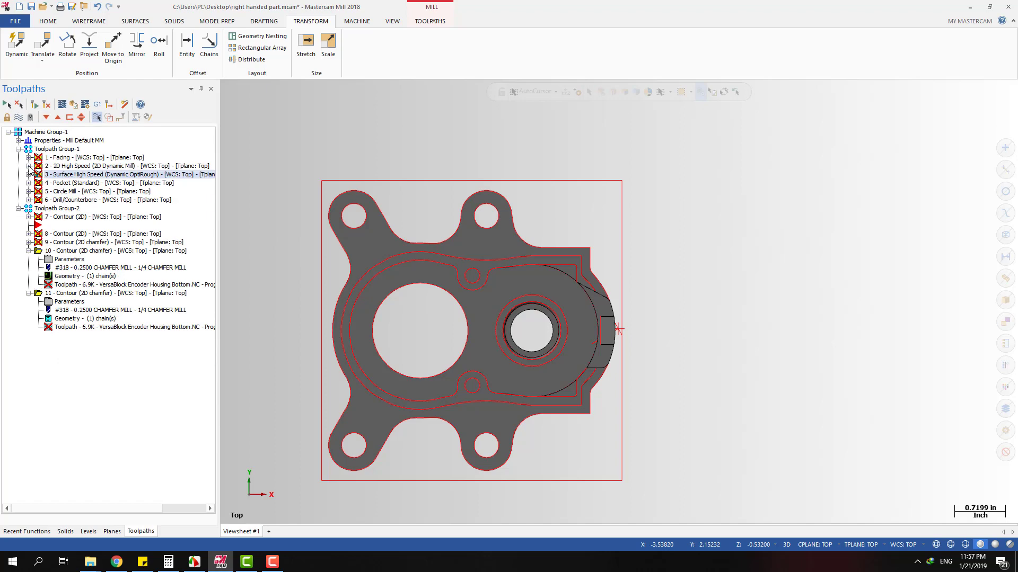
pyautogui.click(29, 174)
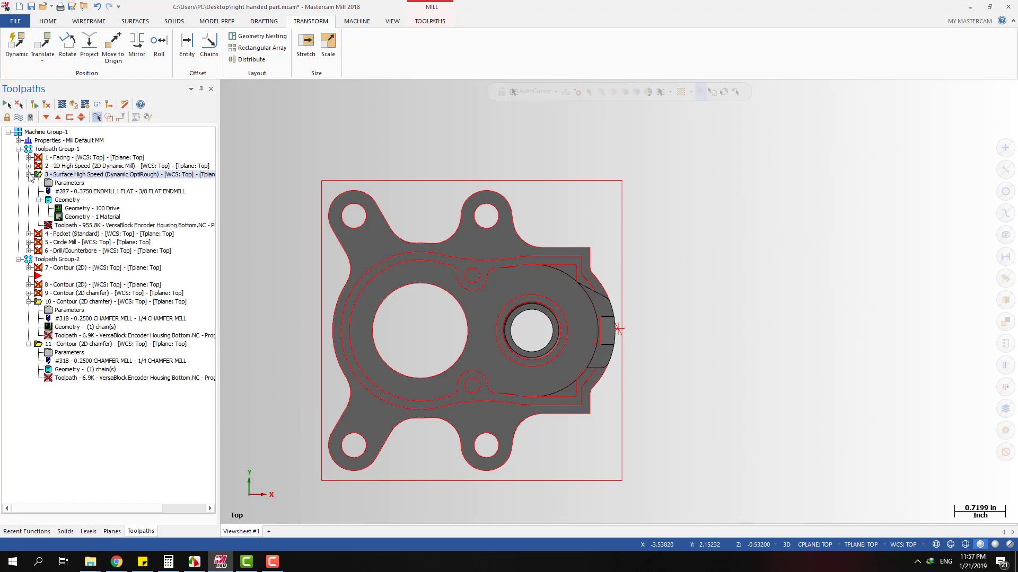
# Review toolpath 11's chain list, accept it, and inspect the rim's angled end up close and from the top.
pyautogui.click(98, 372)
pyautogui.click(244, 296)
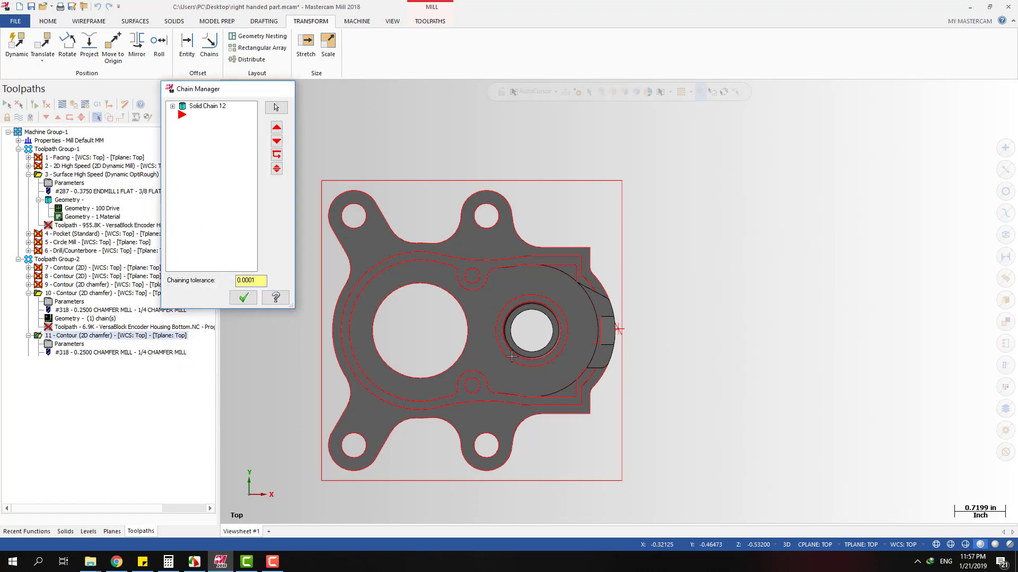
pyautogui.moveTo(584, 329); pyautogui.dragTo(561, 295, button='middle')
pyautogui.scroll(5, 561, 296)
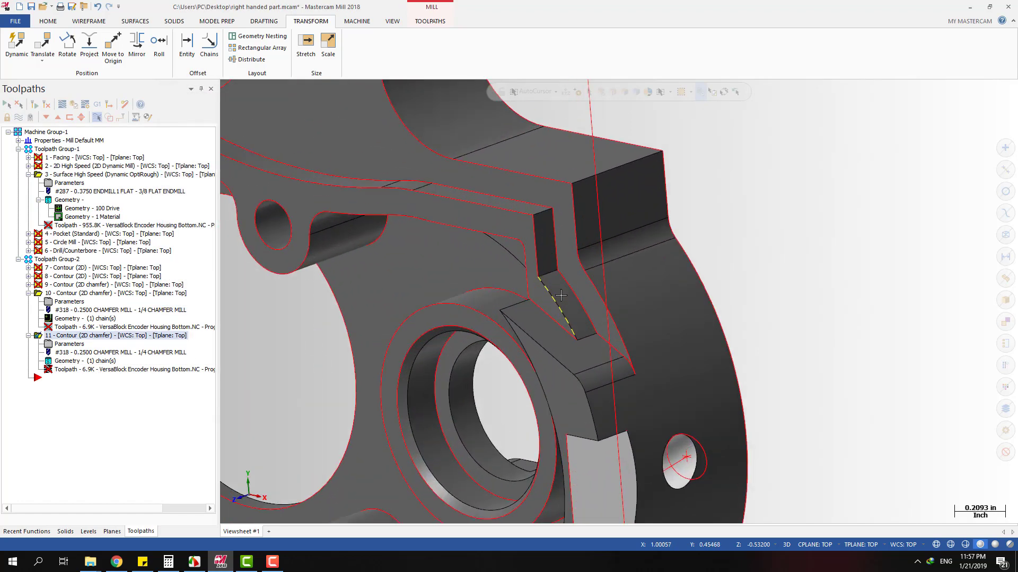
pyautogui.hotkey('alt', '1')
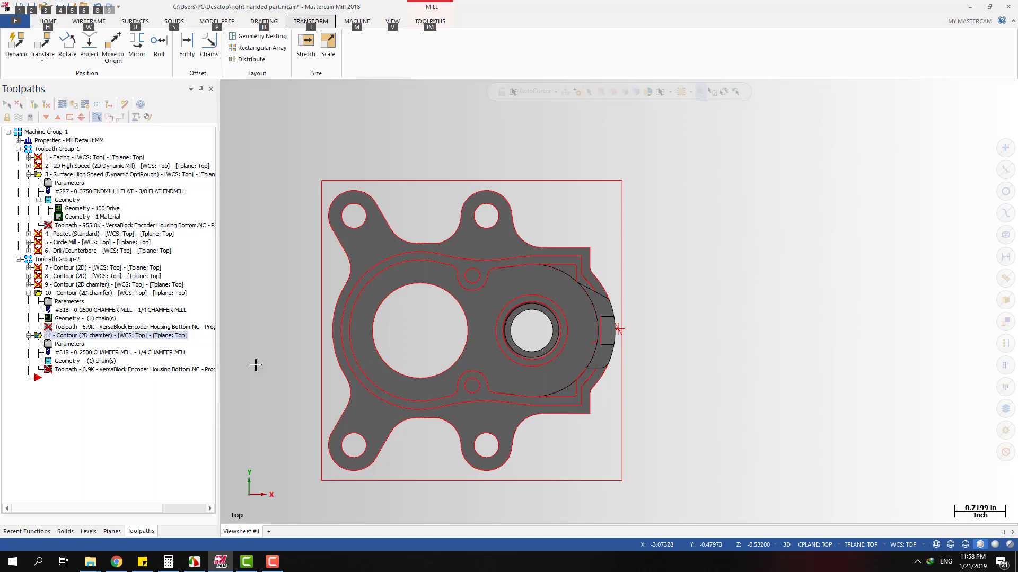
pyautogui.scroll(-3, 653, 279)
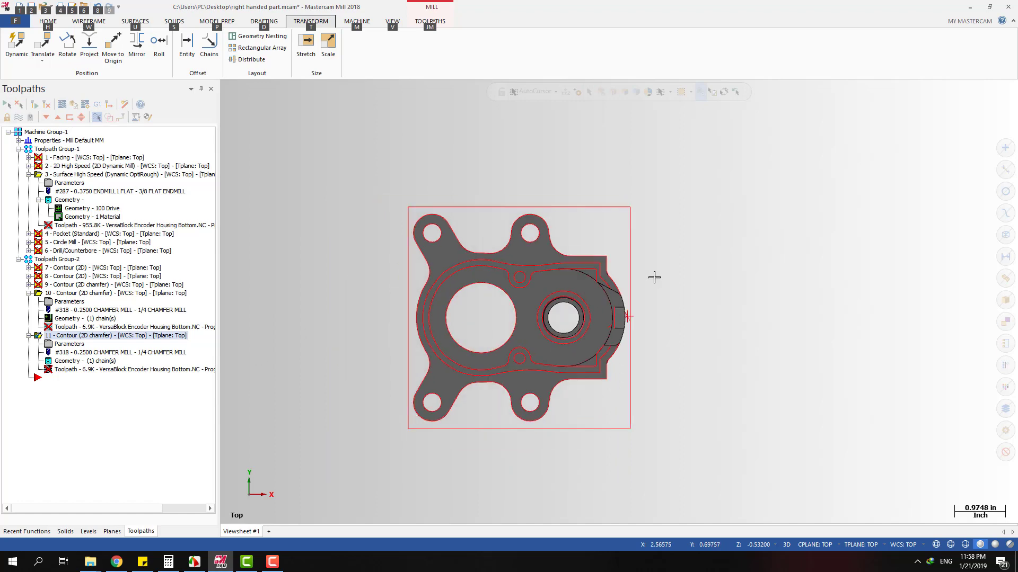
pyautogui.hotkey('ctrl', 'z')
pyautogui.moveTo(638, 307); pyautogui.dragTo(621, 282, button='middle')
pyautogui.hotkey('ctrl', 'z')
pyautogui.scroll(-1, 584, 288)
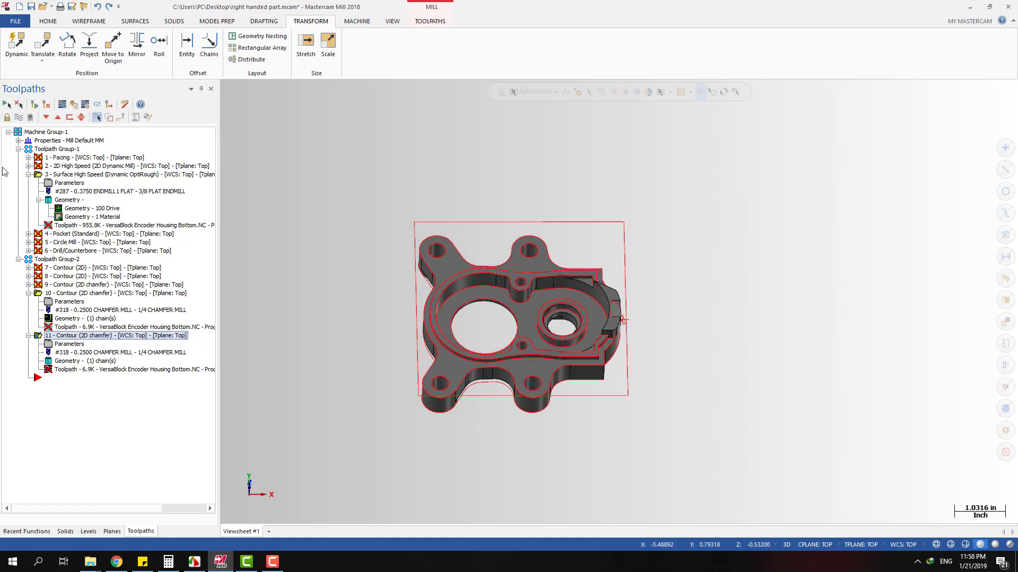
# Collapse the expanded entries of toolpaths 3, 10 and 11 and regenerate all toolpaths in Toolpath Group-1.
pyautogui.click(29, 174)
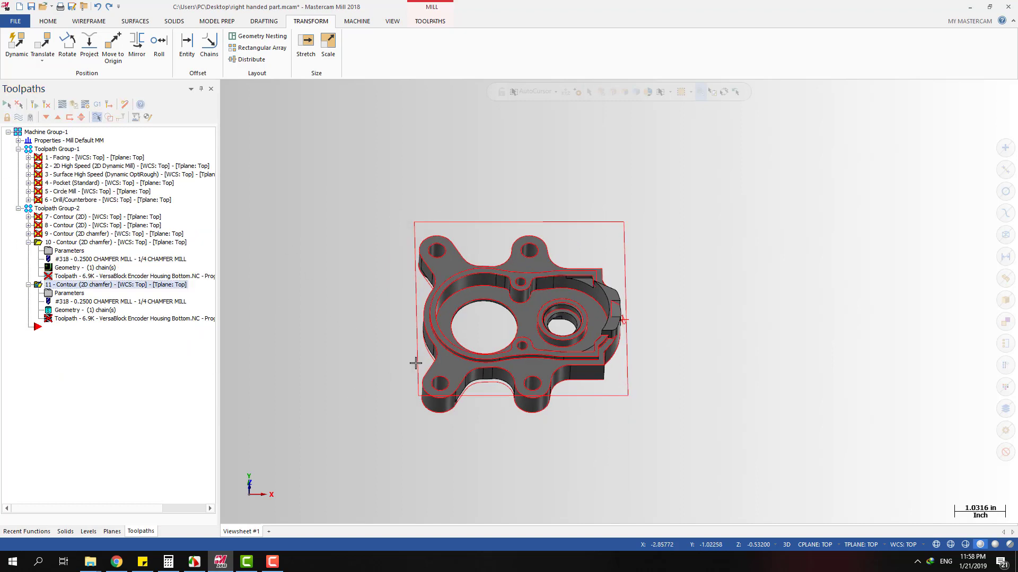
pyautogui.moveTo(415, 363); pyautogui.dragTo(535, 321, button='middle')
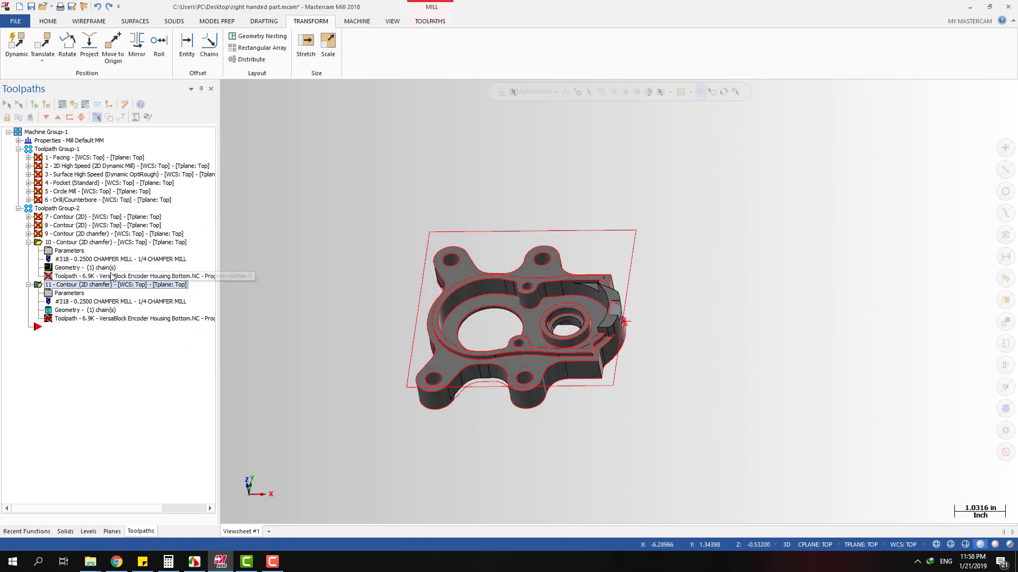
pyautogui.click(28, 242)
pyautogui.click(28, 251)
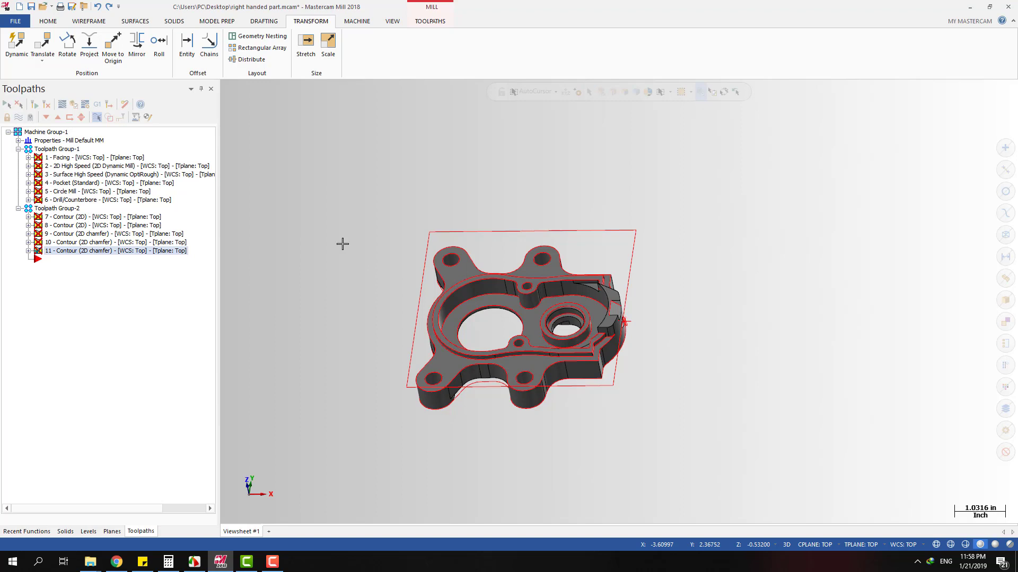
pyautogui.click(57, 149)
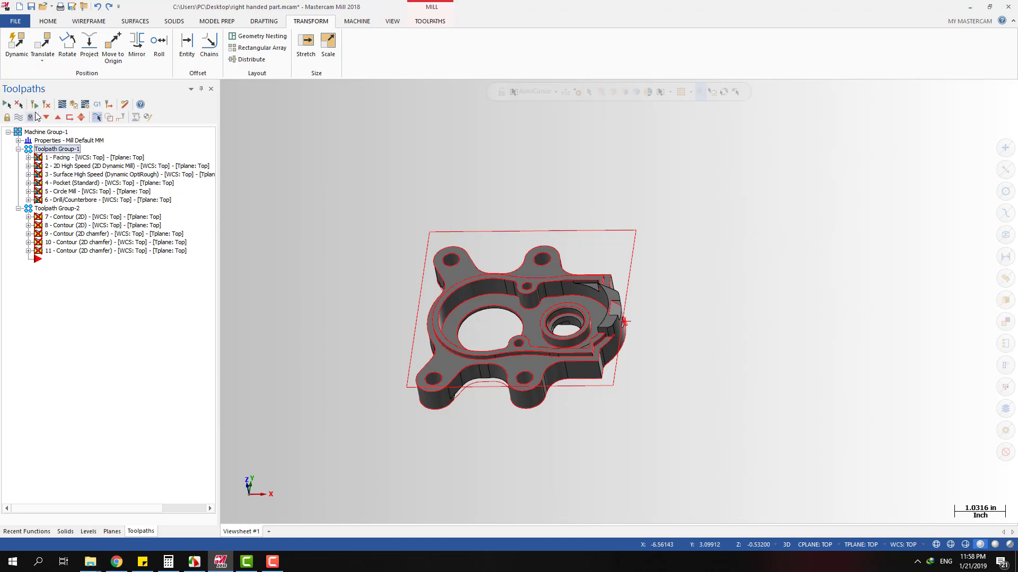
pyautogui.click(35, 116)
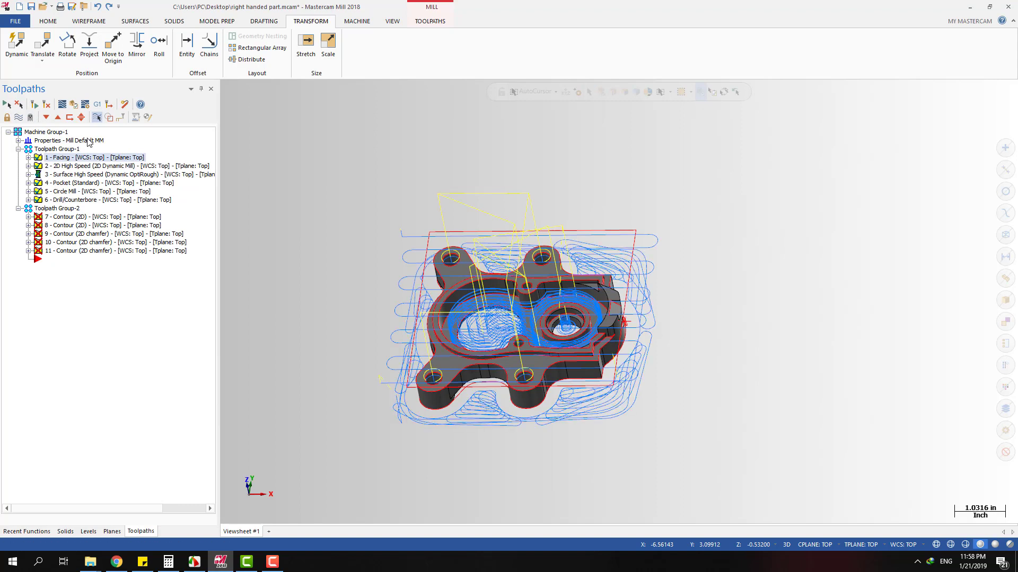
# List contour toolpath 7's details and examine the mirrored rim, bore and side notch from the top and an angled view.
pyautogui.click(61, 217)
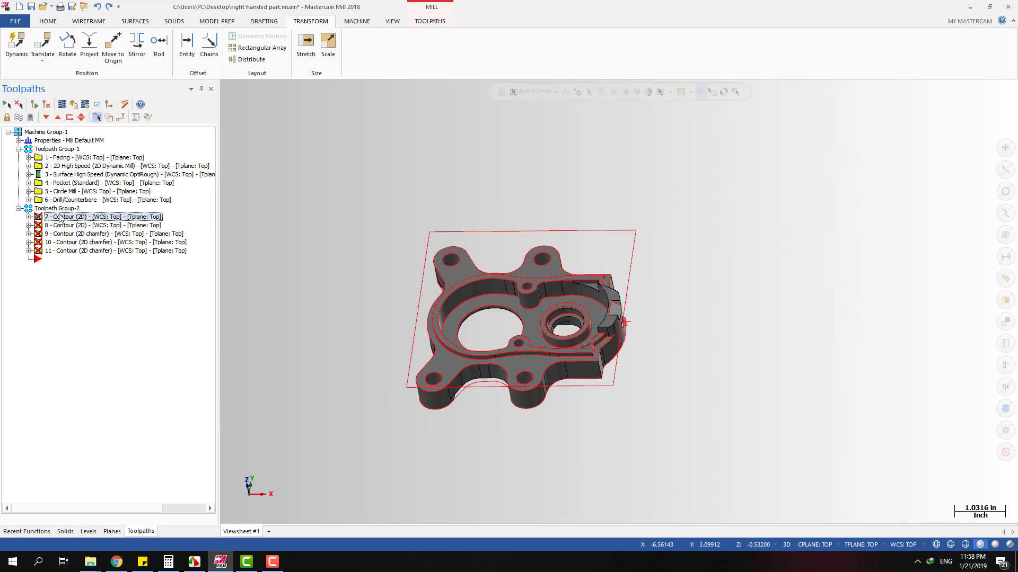
pyautogui.click(29, 218)
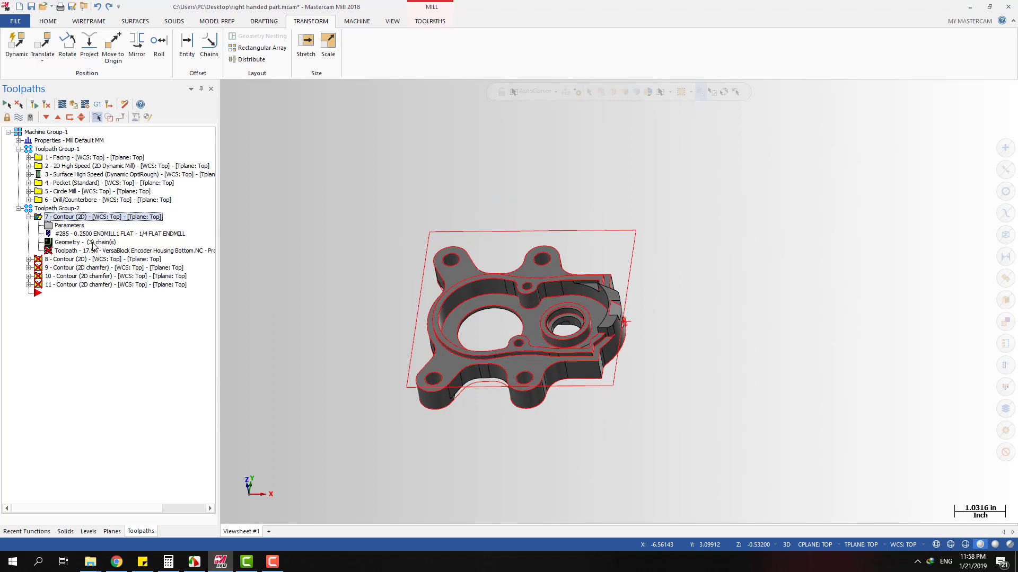
pyautogui.scroll(-1, 443, 237)
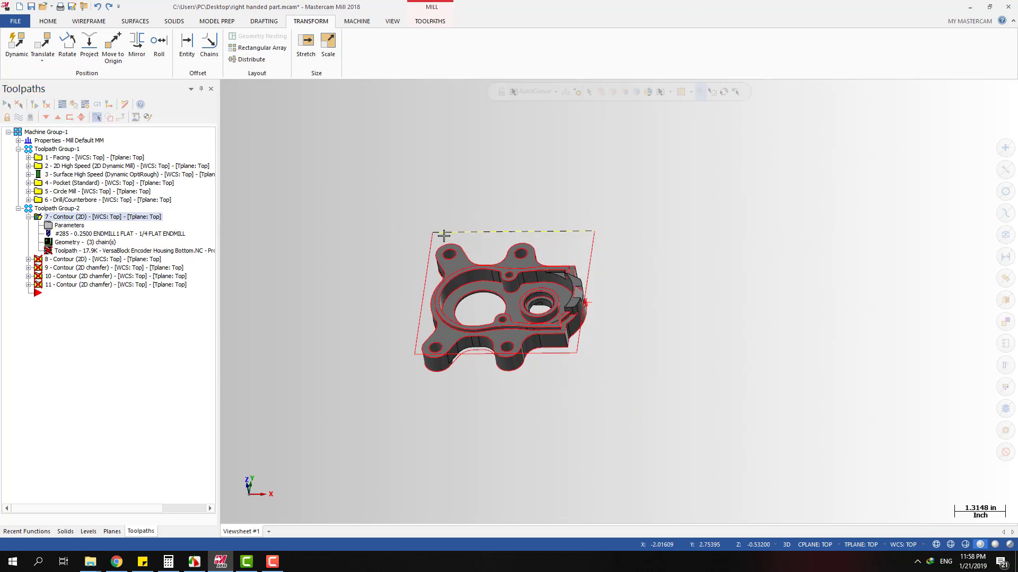
pyautogui.hotkey('alt', '1')
pyautogui.scroll(4, 509, 265)
pyautogui.scroll(-2, 595, 263)
pyautogui.scroll(3, 625, 276)
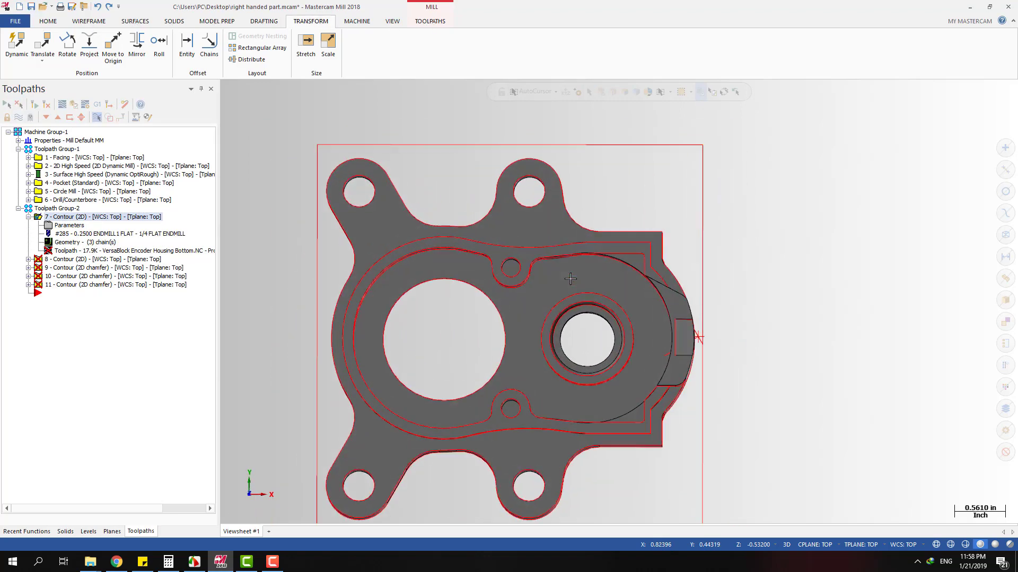
pyautogui.scroll(-3, 592, 224)
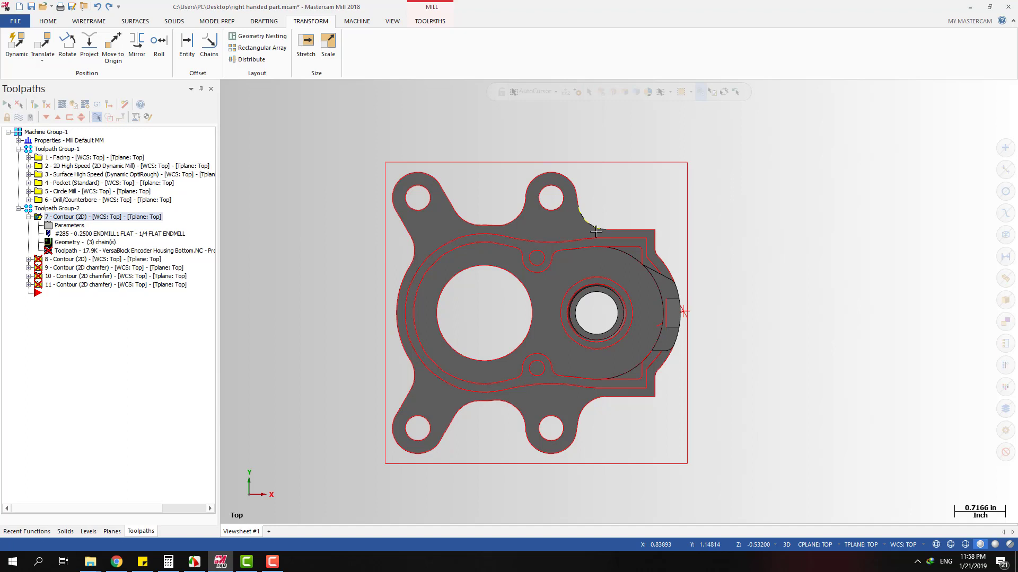
pyautogui.scroll(2, 773, 361)
pyautogui.moveTo(684, 307); pyautogui.dragTo(587, 283, button='middle')
pyautogui.scroll(3, 587, 283)
pyautogui.click(602, 271)
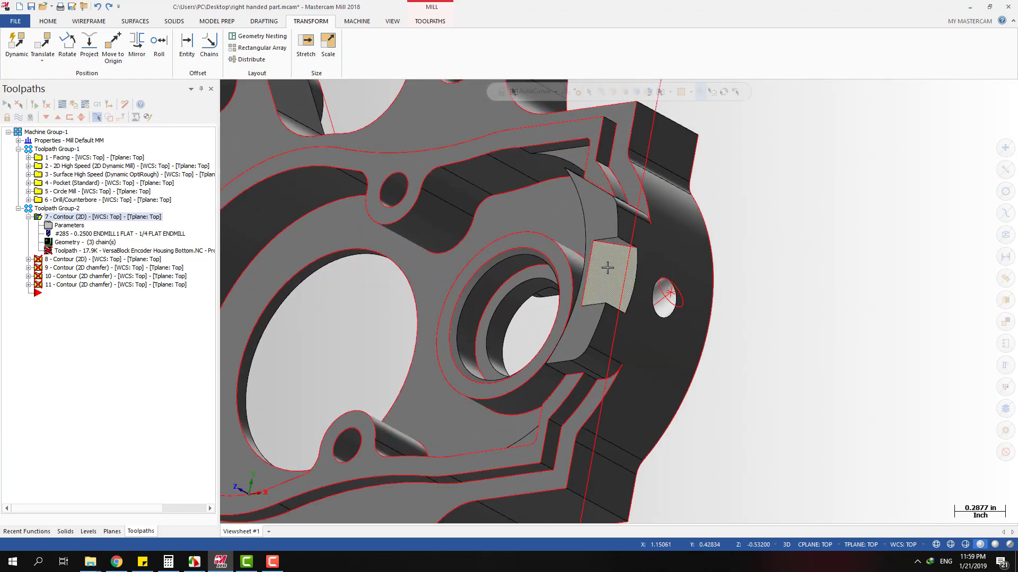
# Examine the mirrored part's rounded end, bore and side notch from the top and at an angle, in shaded and wireframe display.
pyautogui.hotkey('alt', '1')
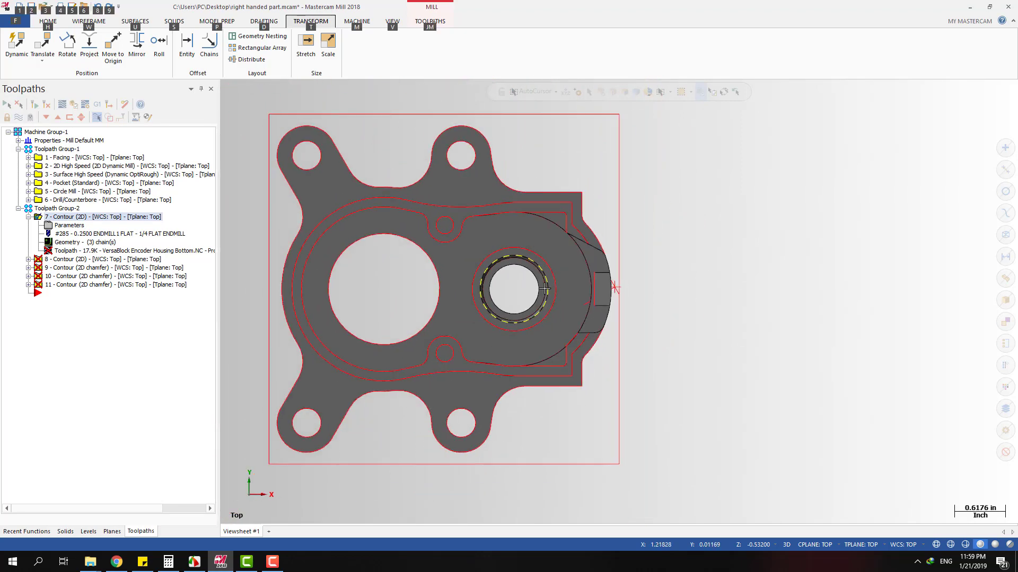
pyautogui.scroll(3, 688, 304)
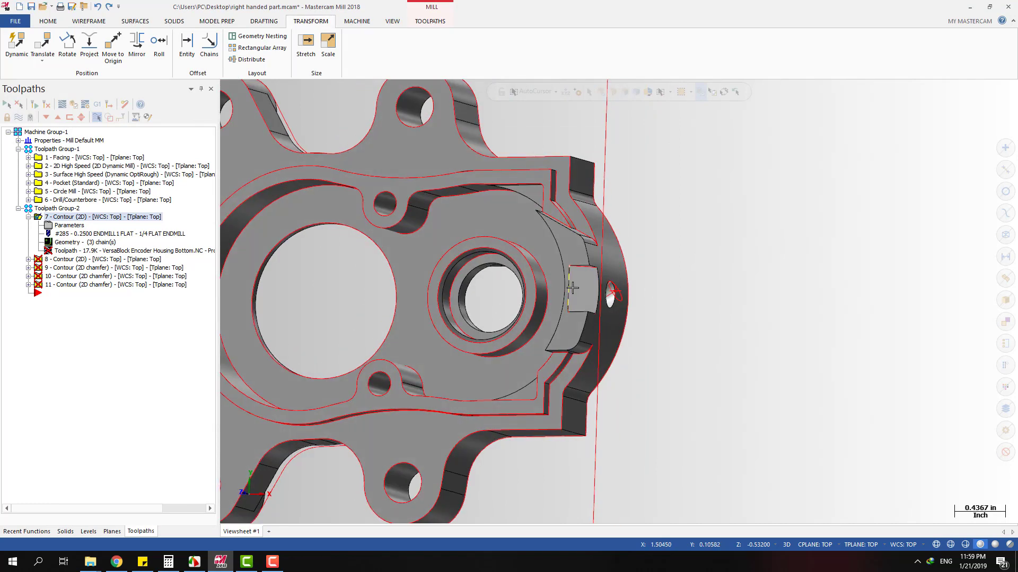
pyautogui.scroll(-1, 744, 259)
pyautogui.press('alt')
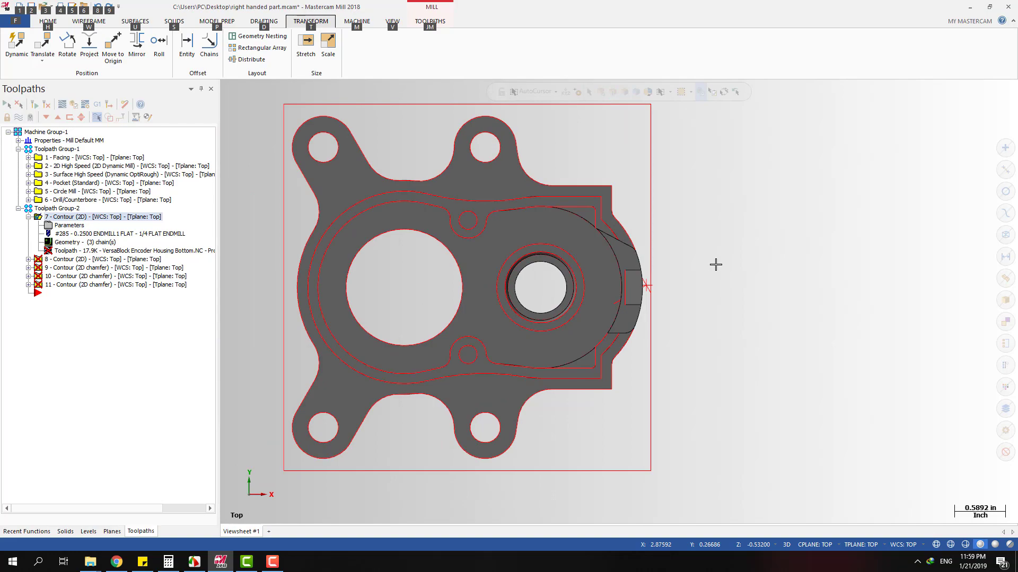
pyautogui.moveTo(707, 271); pyautogui.dragTo(524, 298, button='middle')
pyautogui.scroll(2, 610, 269)
pyautogui.hotkey('alt', '1')
pyautogui.scroll(2, 600, 304)
pyautogui.scroll(1, 623, 269)
pyautogui.hotkey('alt', '1')
pyautogui.scroll(2, 664, 273)
pyautogui.scroll(1, 610, 285)
pyautogui.hotkey('alt', '1')
pyautogui.scroll(3, 636, 296)
pyautogui.hotkey('alt', 's')
pyautogui.hotkey('alt', '1')
pyautogui.scroll(3, 711, 291)
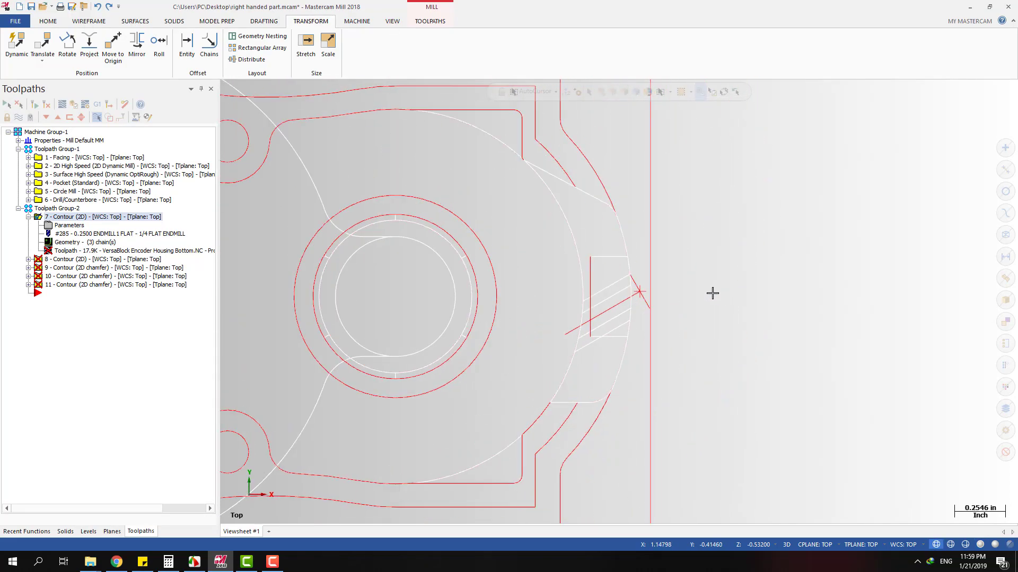
# Restore the shaded display and inspect the side hole in the rounded end up close, followed by the whole part from the top.
pyautogui.moveTo(618, 301)
pyautogui.mouseDown(button='middle')
pyautogui.moveTo(523, 358)
pyautogui.moveTo(506, 334)
pyautogui.moveTo(538, 348)
pyautogui.moveTo(470, 189)
pyautogui.moveTo(428, 249)
pyautogui.moveTo(443, 190)
pyautogui.mouseUp(button='middle')
pyautogui.hotkey('alt', 's')
pyautogui.scroll(3, 630, 324)
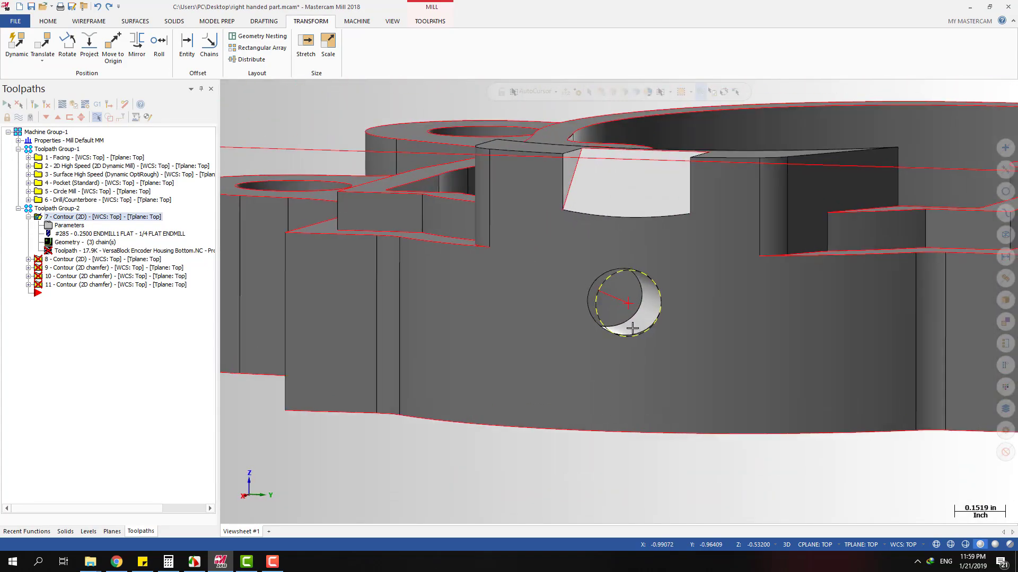
pyautogui.moveTo(637, 306); pyautogui.dragTo(649, 272, button='middle')
pyautogui.hotkey('alt', '1')
pyautogui.scroll(-4, 670, 299)
pyautogui.scroll(-5, 670, 299)
pyautogui.hotkey('alt', '1')
pyautogui.scroll(-5, 796, 221)
pyautogui.scroll(-5, 732, 280)
pyautogui.press('alt')
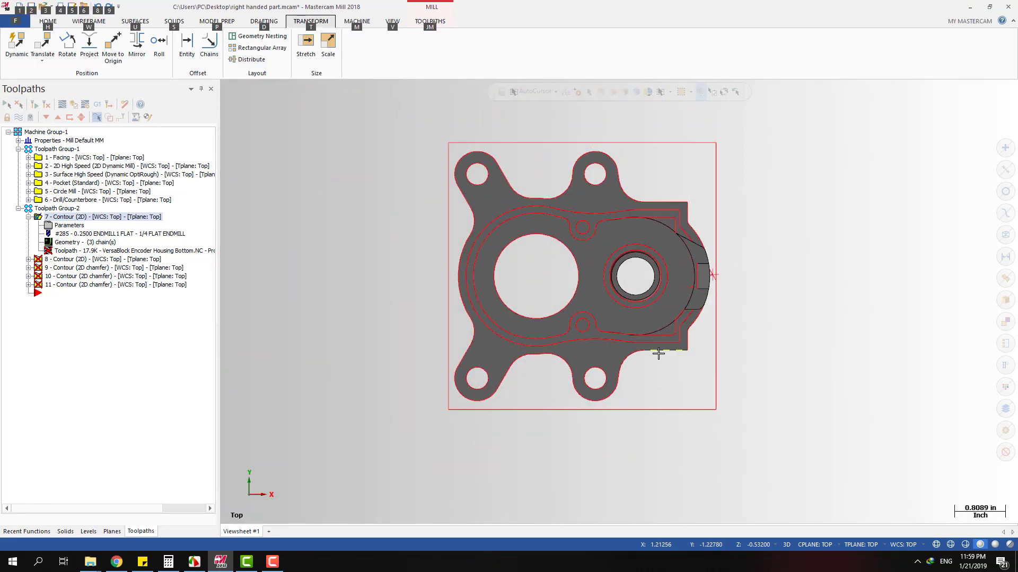
pyautogui.scroll(5, 844, 280)
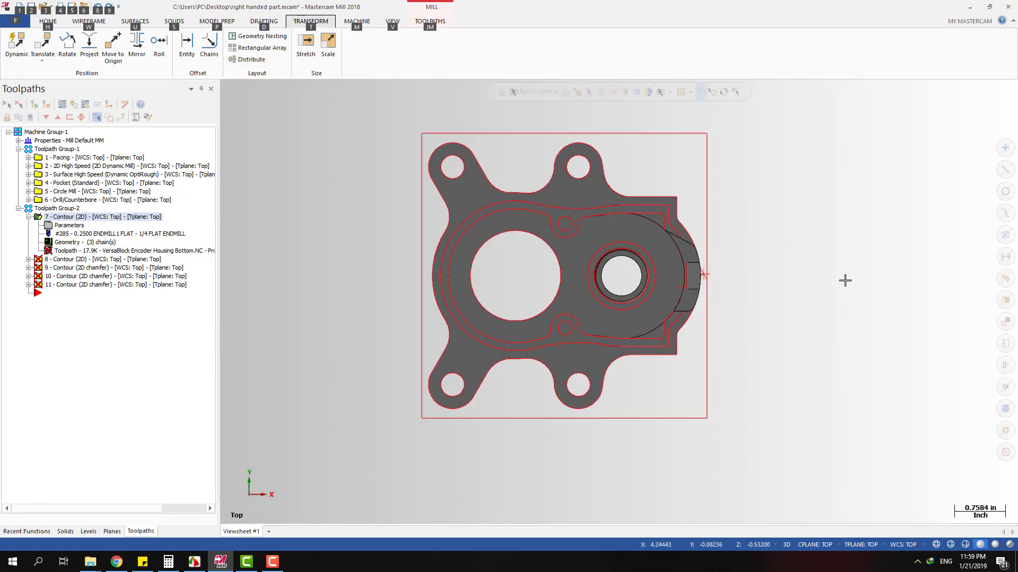
pyautogui.moveTo(629, 302); pyautogui.dragTo(575, 284, button='middle')
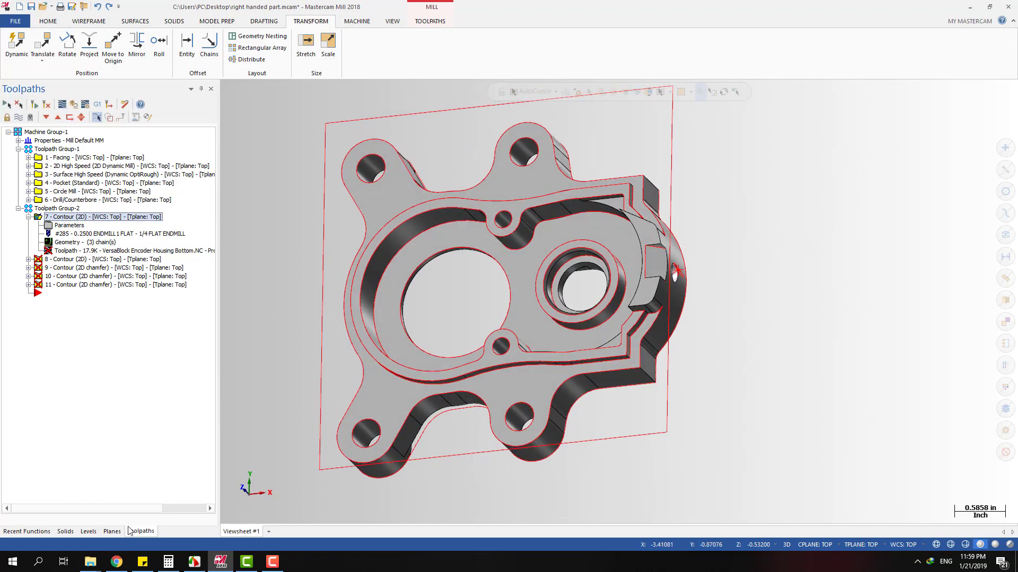
# List the available planes and examine the sloped notch face and the side hole from angled and top views.
pyautogui.click(112, 531)
pyautogui.scroll(10, 705, 265)
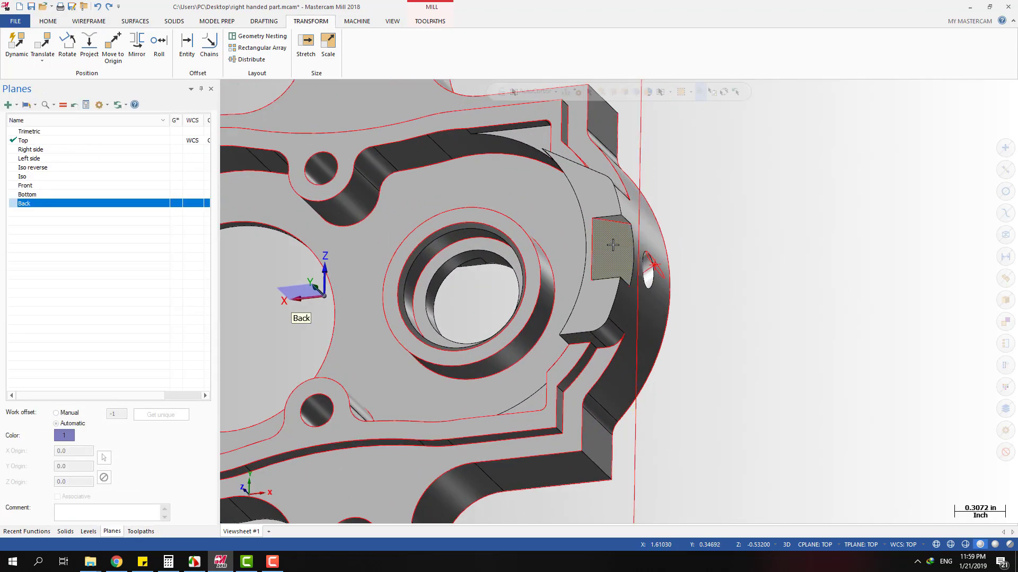
pyautogui.scroll(-3, 723, 250)
pyautogui.moveTo(725, 249); pyautogui.dragTo(703, 278, button='middle')
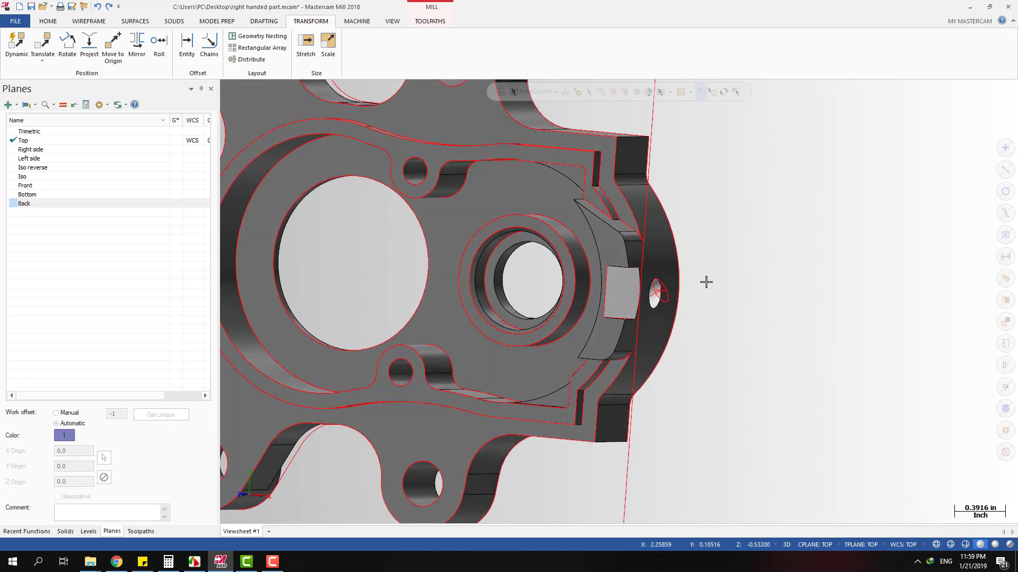
pyautogui.hotkey('alt', '1')
pyautogui.scroll(12, 654, 275)
pyautogui.moveTo(702, 284); pyautogui.dragTo(666, 259, button='middle')
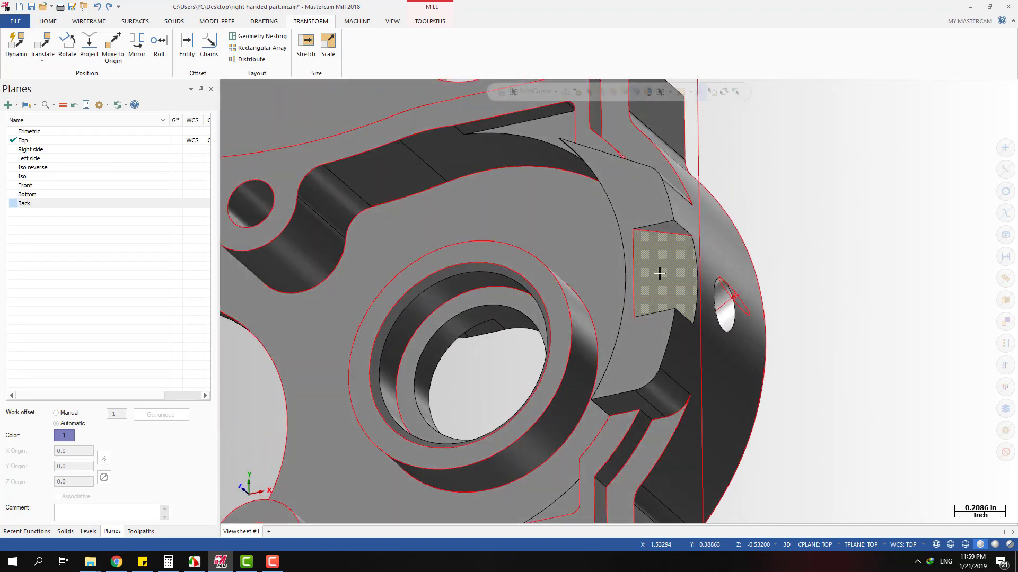
pyautogui.moveTo(751, 253); pyautogui.dragTo(693, 349, button='middle')
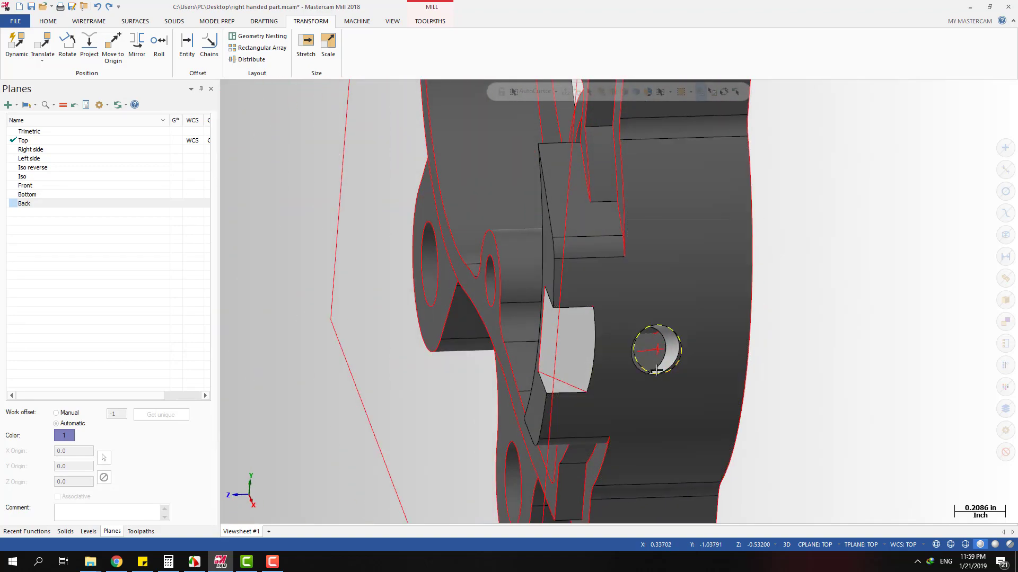
pyautogui.hotkey('alt', '1')
pyautogui.press('alt')
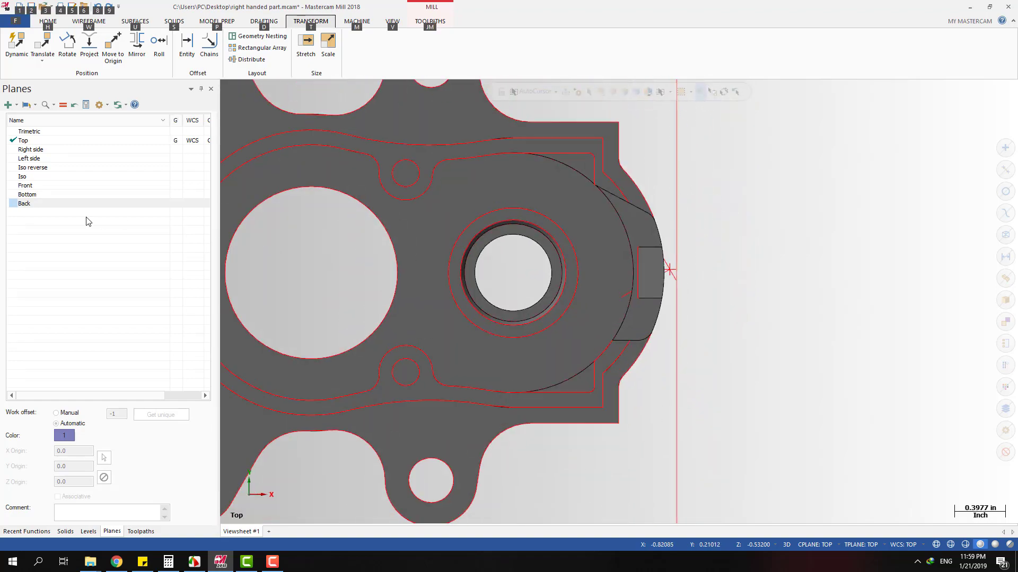
pyautogui.click(249, 496)
pyautogui.scroll(2, 653, 313)
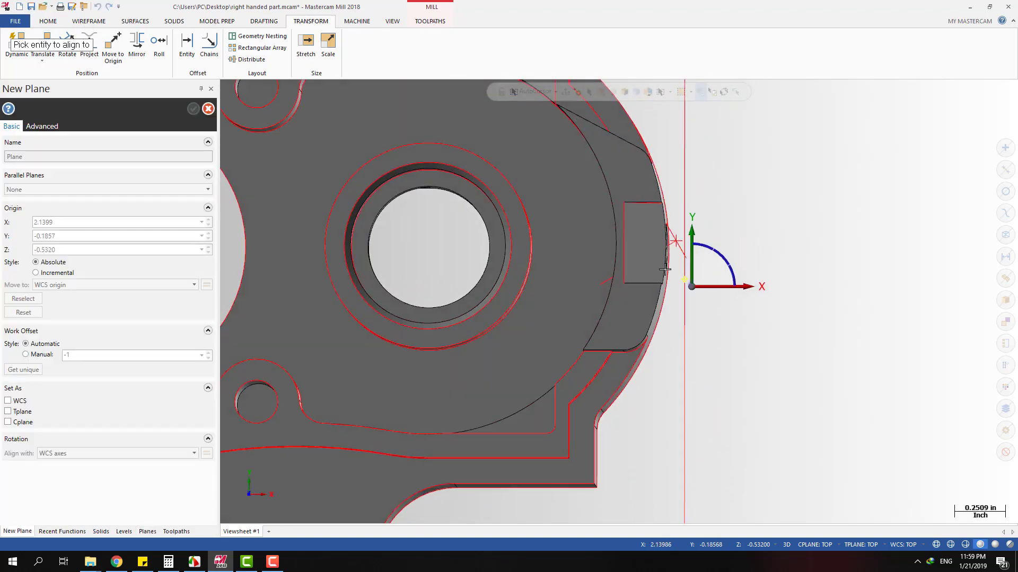
pyautogui.moveTo(690, 286); pyautogui.dragTo(663, 217, button='middle')
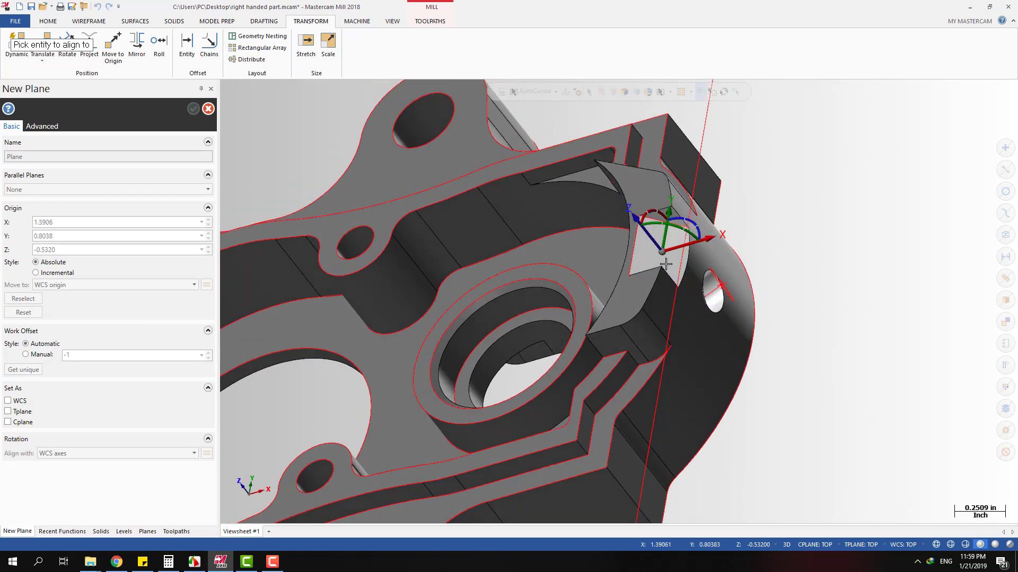
pyautogui.click(644, 246)
pyautogui.moveTo(663, 248)
pyautogui.mouseDown(button='middle')
pyautogui.moveTo(670, 224)
pyautogui.moveTo(652, 257)
pyautogui.mouseUp(button='middle')
pyautogui.press('Escape')
pyautogui.scroll(-2, 257, 493)
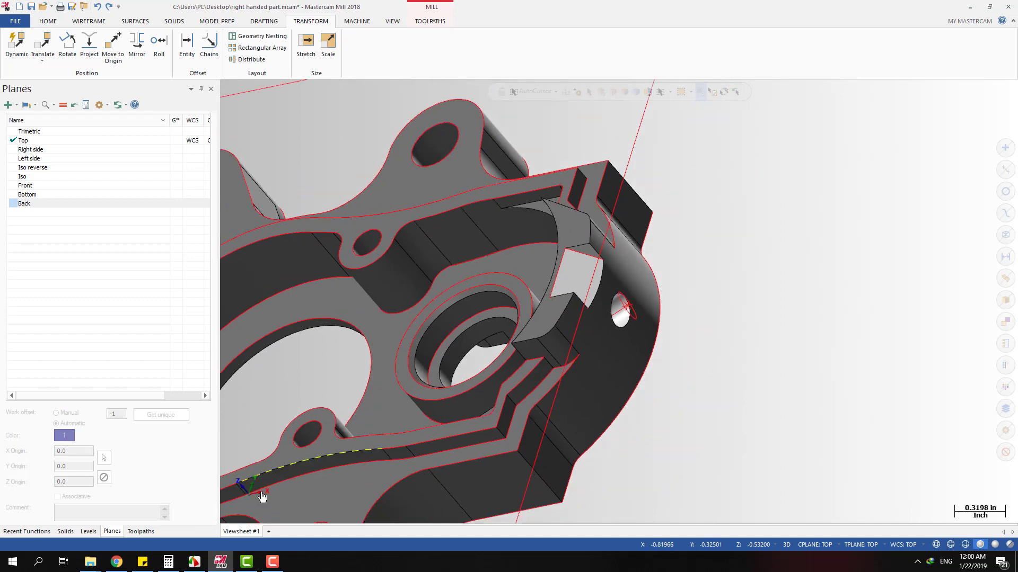
pyautogui.click(250, 496)
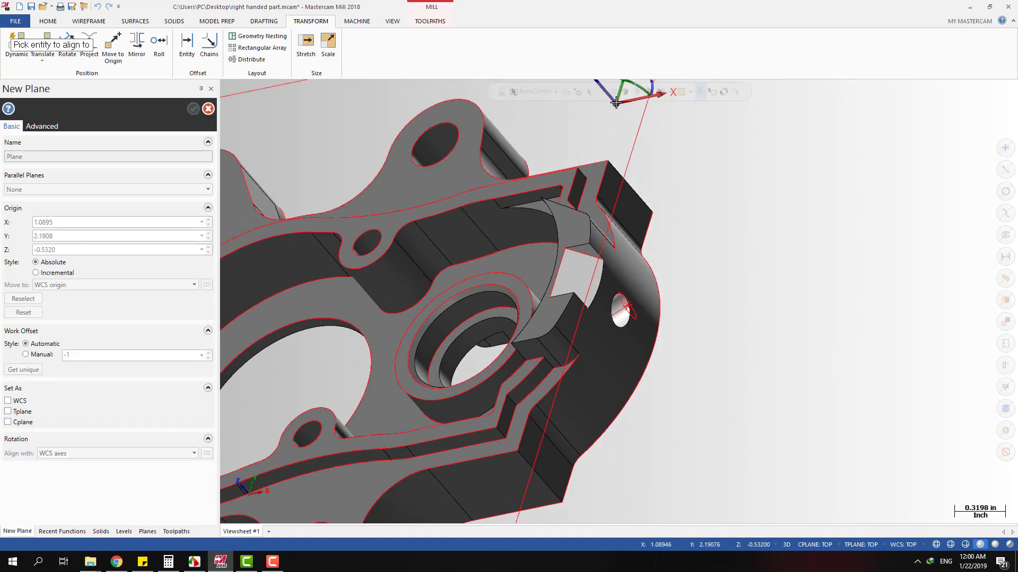
pyautogui.scroll(4, 574, 258)
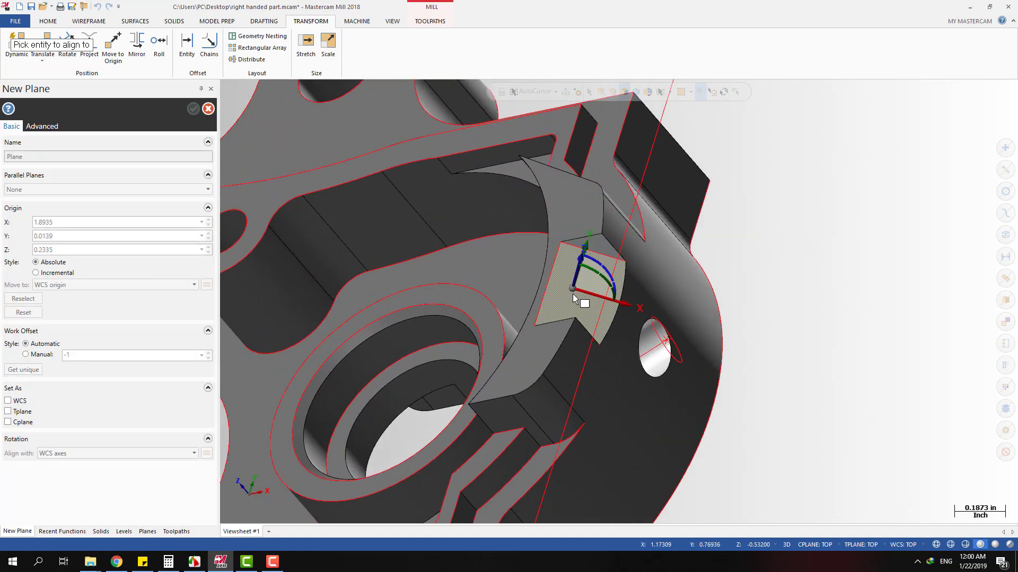
pyautogui.click(571, 279)
pyautogui.moveTo(570, 295); pyautogui.dragTo(598, 279, button='middle')
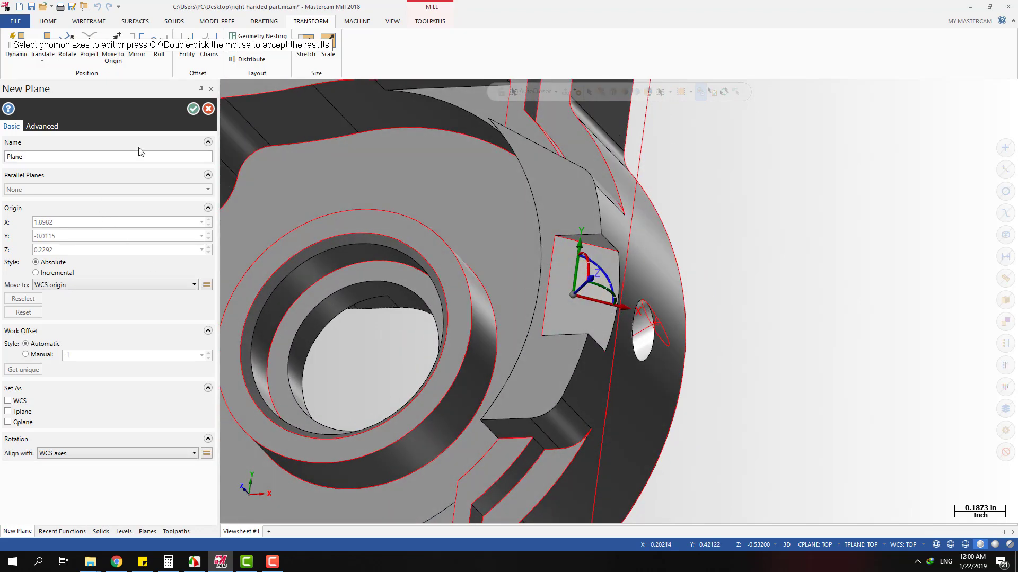
pyautogui.doubleClick(63, 155)
pyautogui.press('Escape')
pyautogui.press('l')
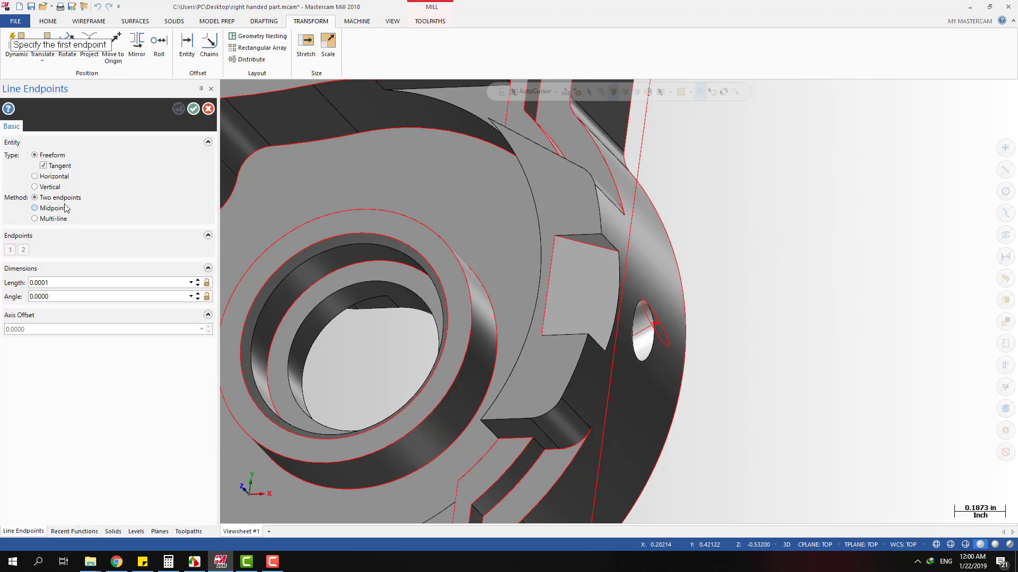
pyautogui.press('Escape')
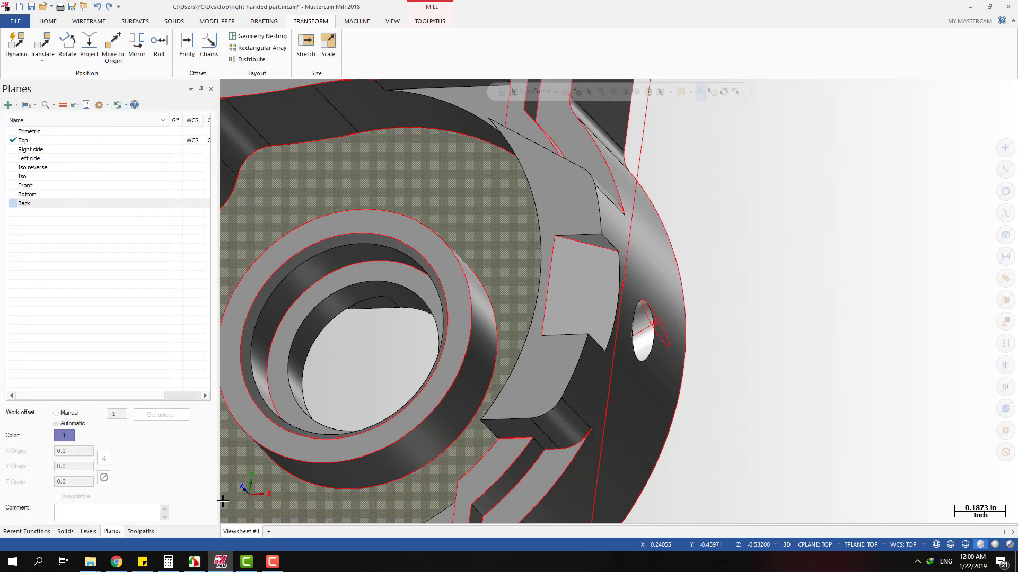
# Create a new plane aligned to the sloped notch face, name it "tilt plane", and display its orientation on the part.
pyautogui.click(250, 494)
pyautogui.scroll(3, 554, 309)
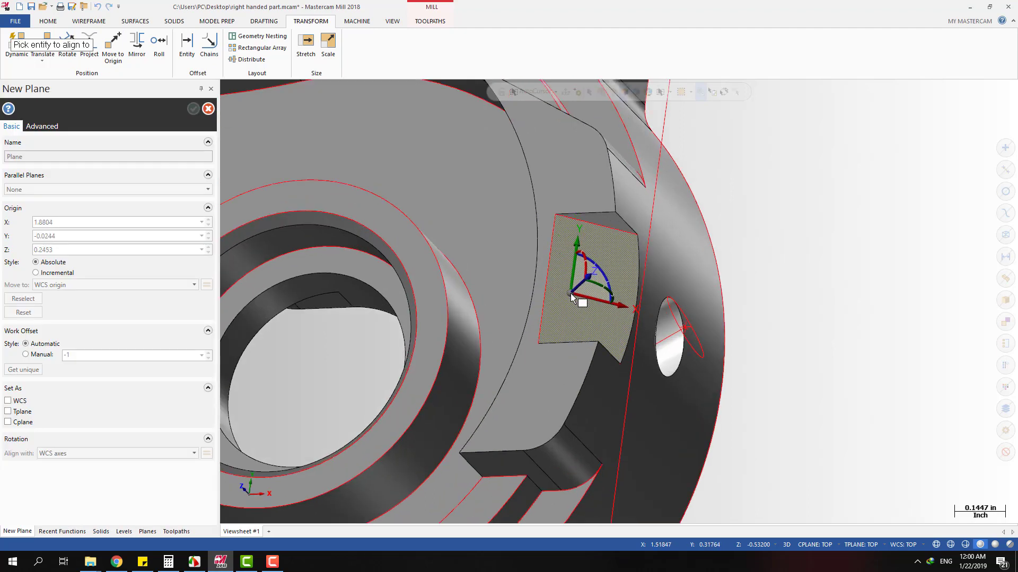
pyautogui.click(578, 299)
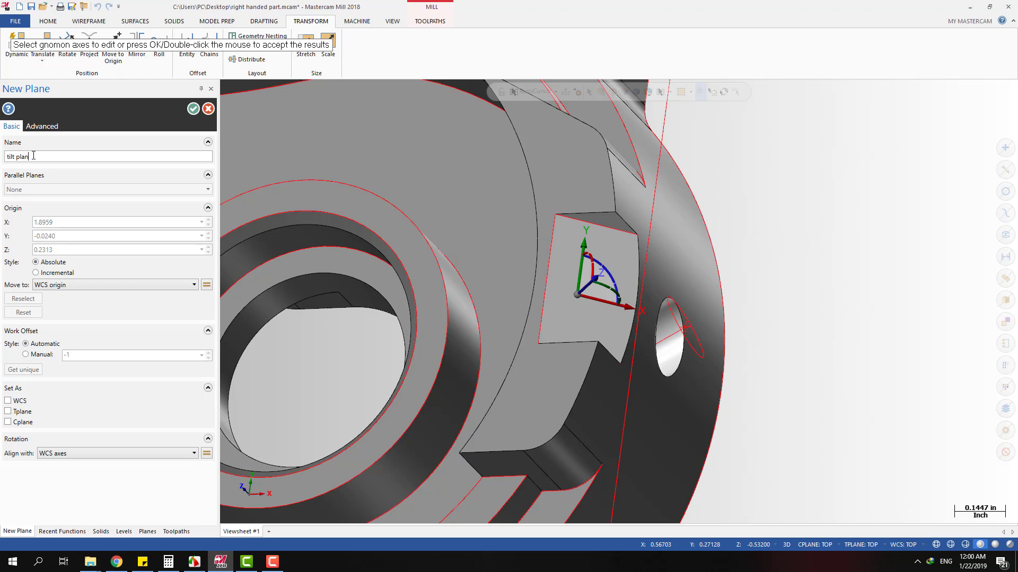
pyautogui.click(193, 112)
pyautogui.scroll(-3, 848, 212)
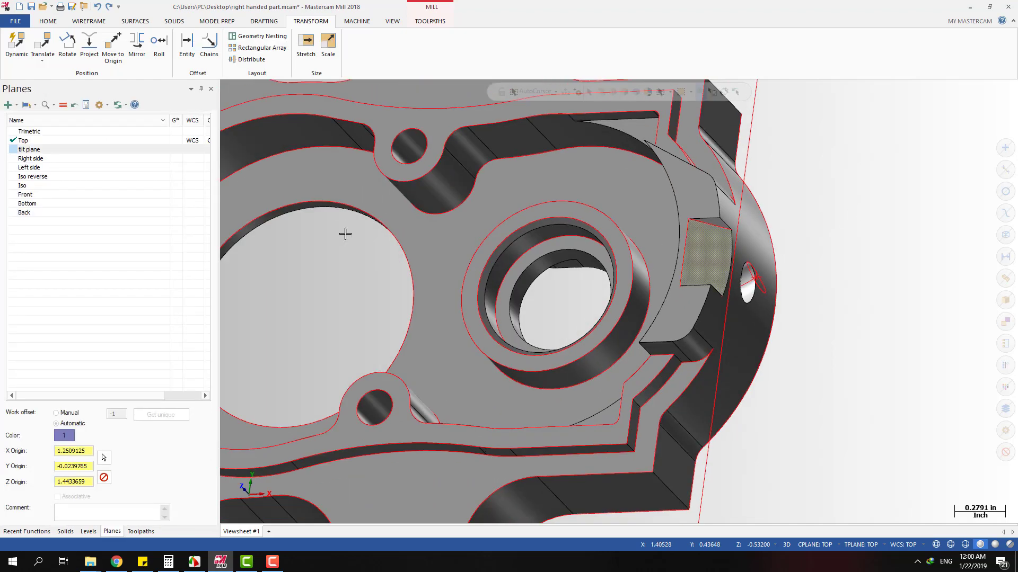
pyautogui.click(33, 149)
pyautogui.scroll(-2, 716, 288)
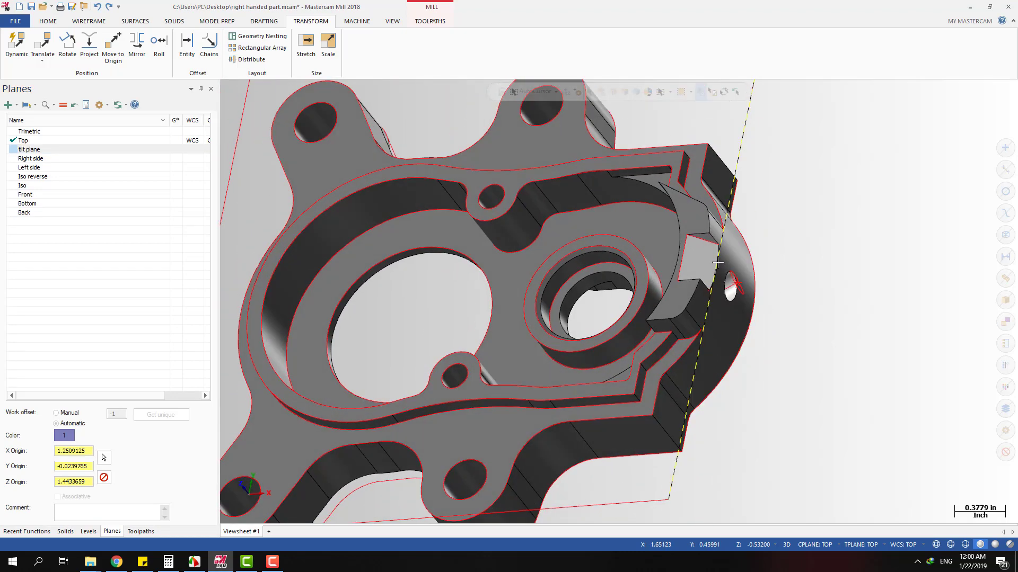
pyautogui.scroll(1, 717, 262)
pyautogui.click(29, 150)
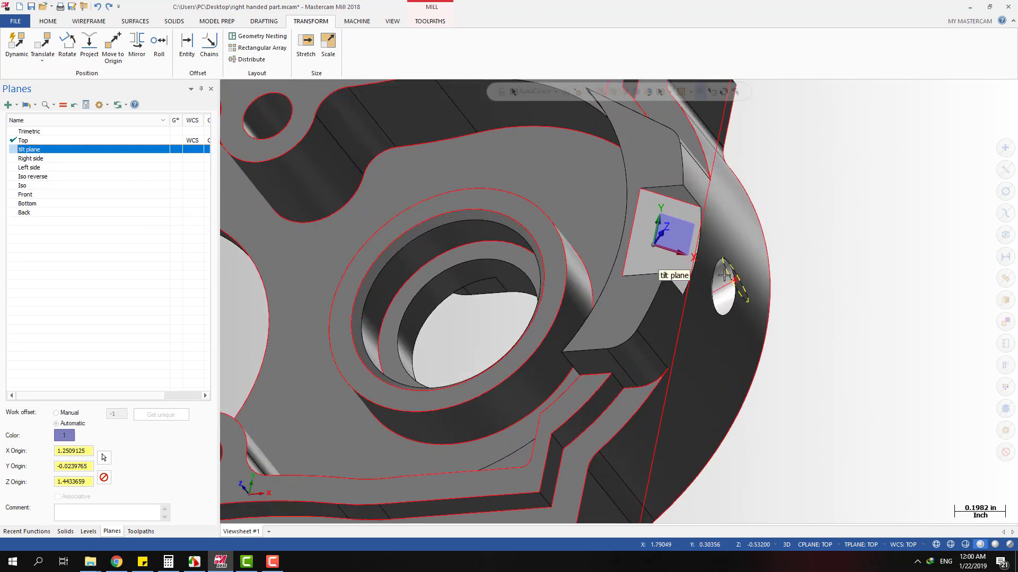
# Create a plane from the side hole's circle geometry, accept the first proposed orientation, and name it "side hole".
pyautogui.click(9, 106)
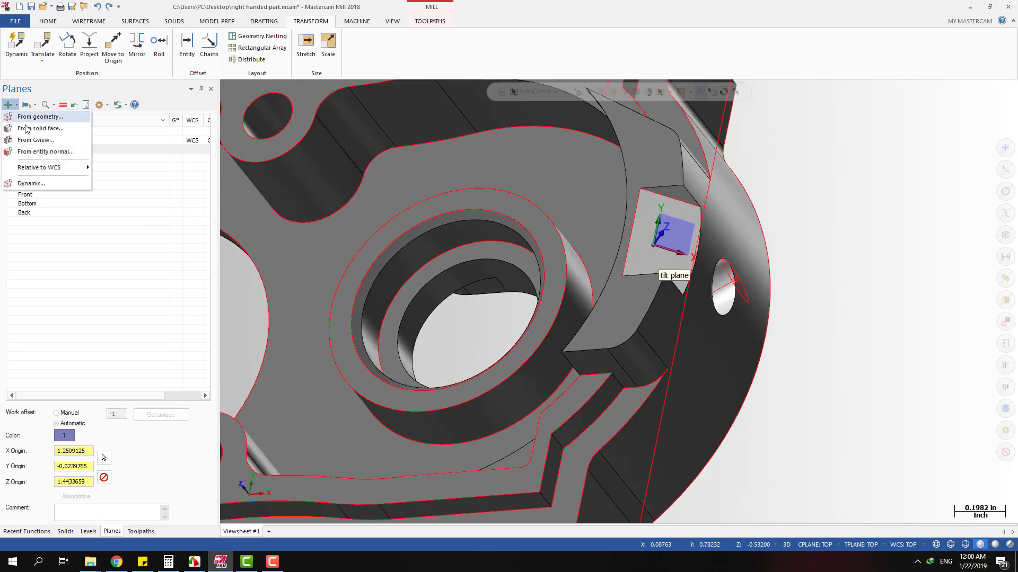
pyautogui.click(32, 118)
pyautogui.scroll(6, 742, 302)
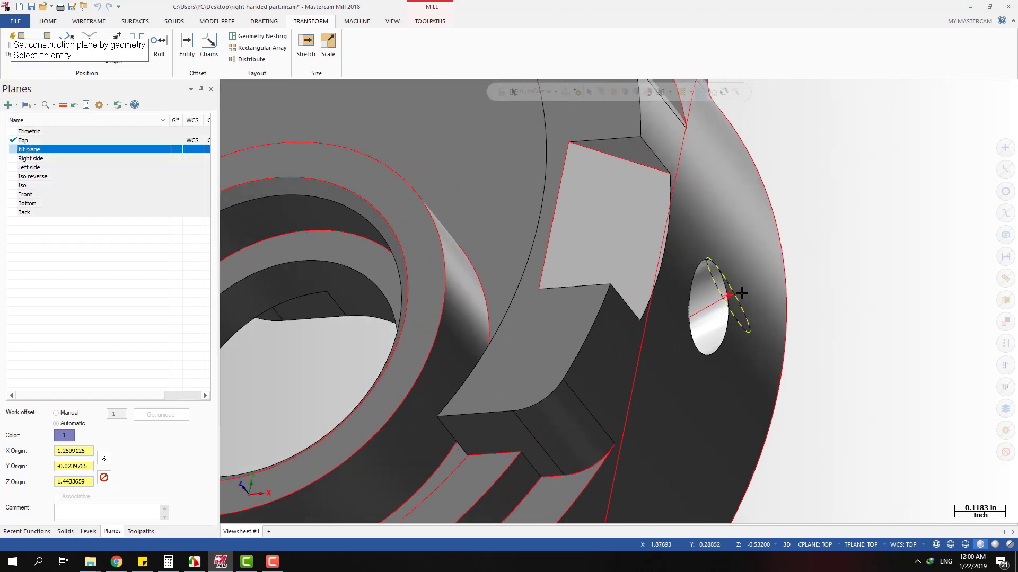
pyautogui.click(742, 304)
pyautogui.scroll(-2, 766, 285)
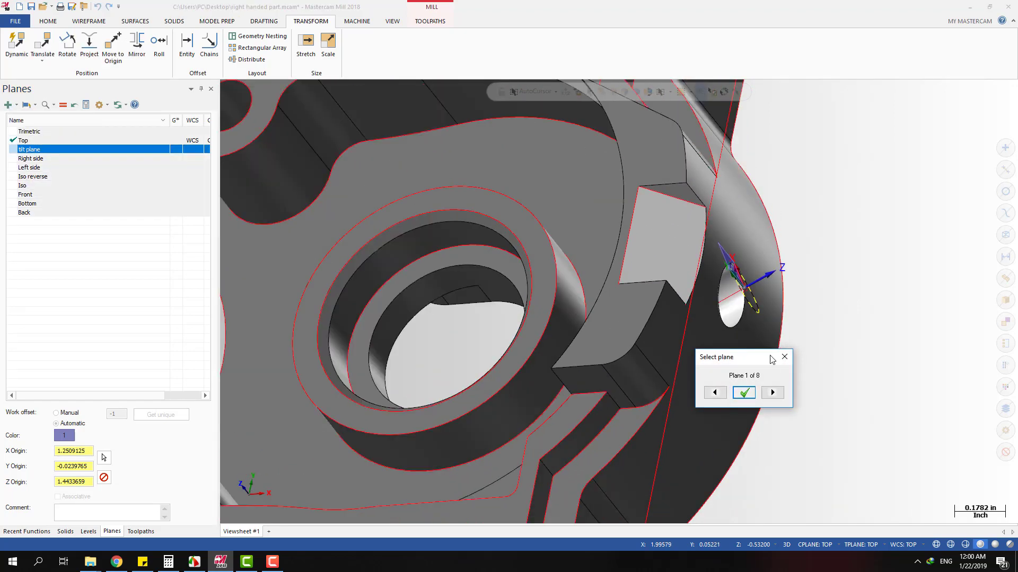
pyautogui.click(744, 393)
pyautogui.doubleClick(37, 157)
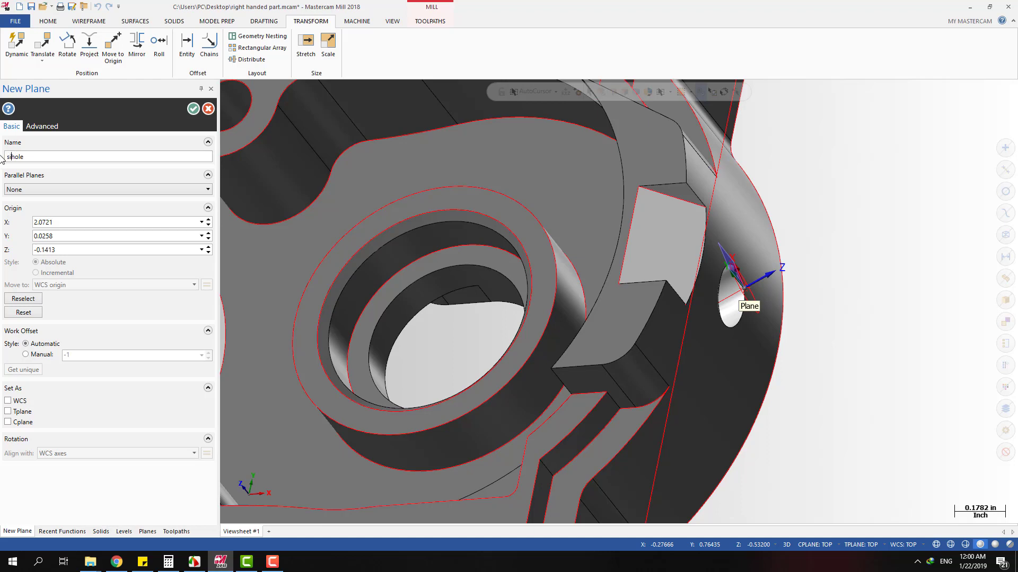
pyautogui.click(193, 109)
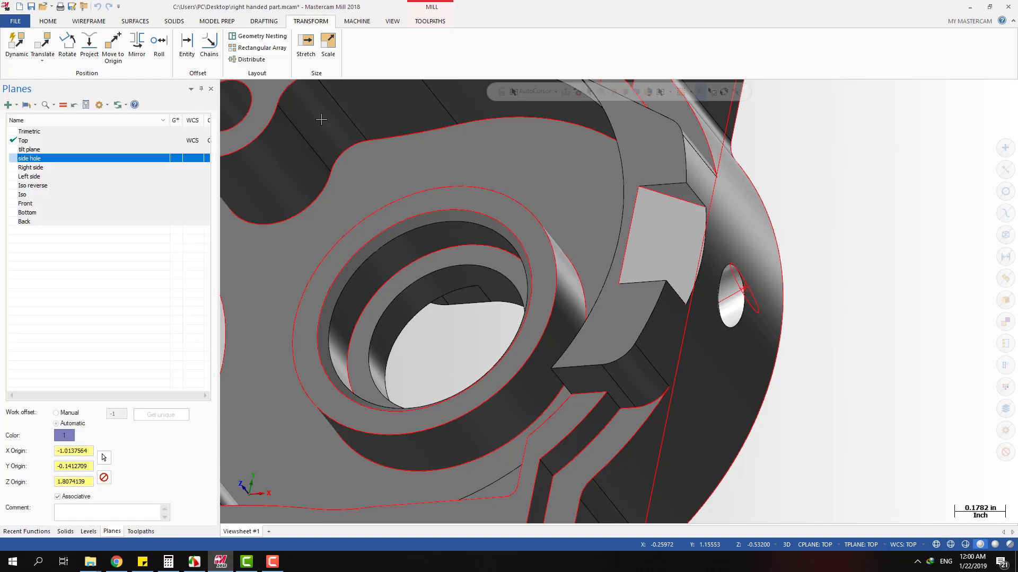
# Compare the orientations of the side hole, Right side and tilt plane planes on the mirrored part.
pyautogui.click(147, 531)
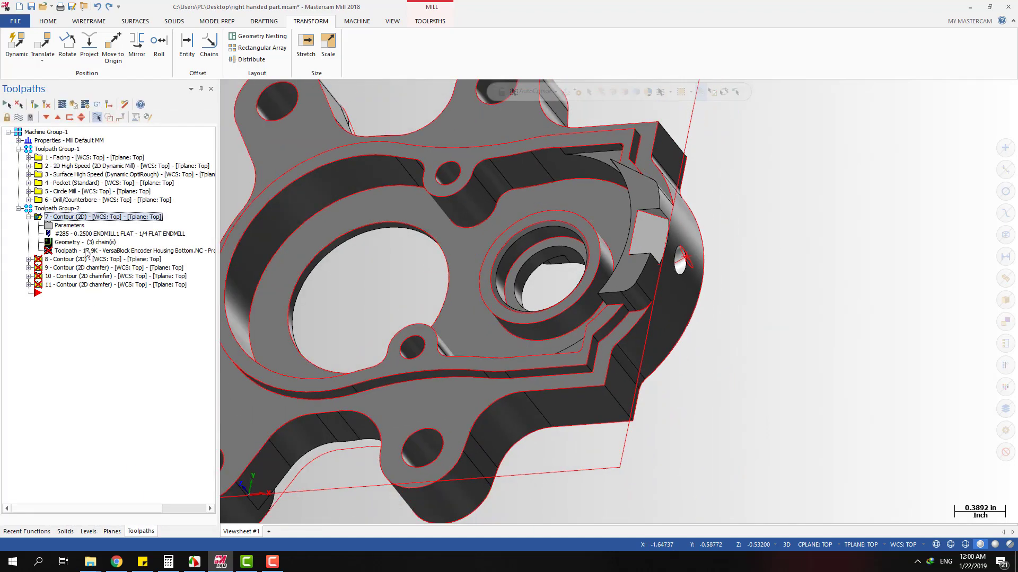
pyautogui.click(109, 531)
pyautogui.click(35, 168)
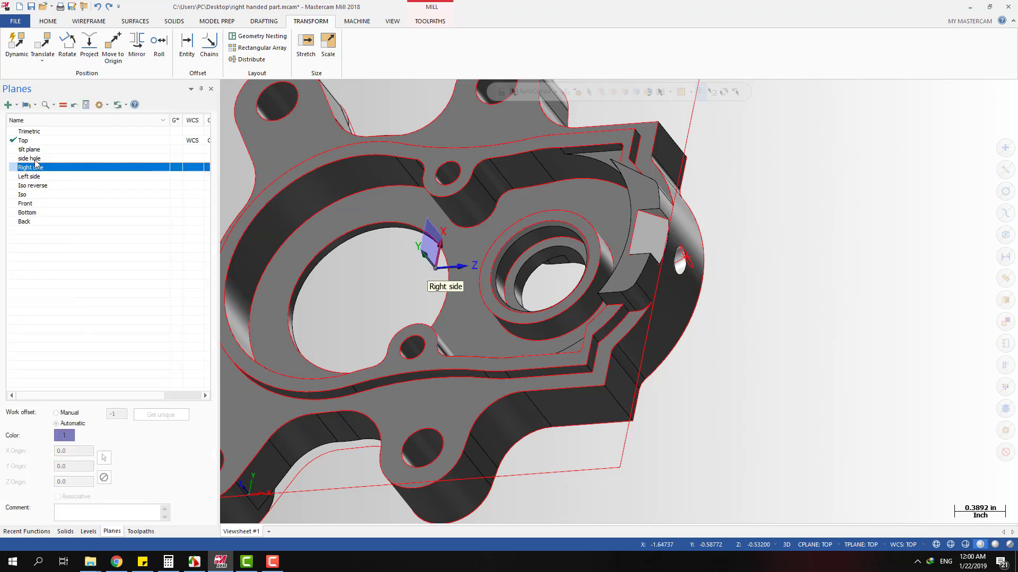
pyautogui.click(38, 158)
pyautogui.click(36, 167)
pyautogui.click(39, 159)
pyautogui.click(39, 150)
pyautogui.moveTo(713, 205); pyautogui.dragTo(685, 211, button='middle')
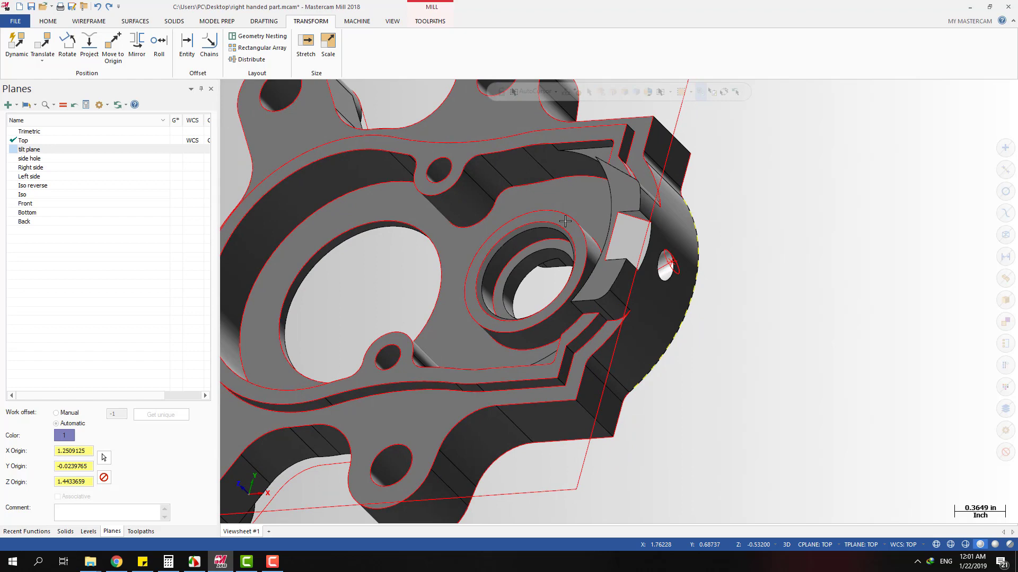
pyautogui.click(42, 150)
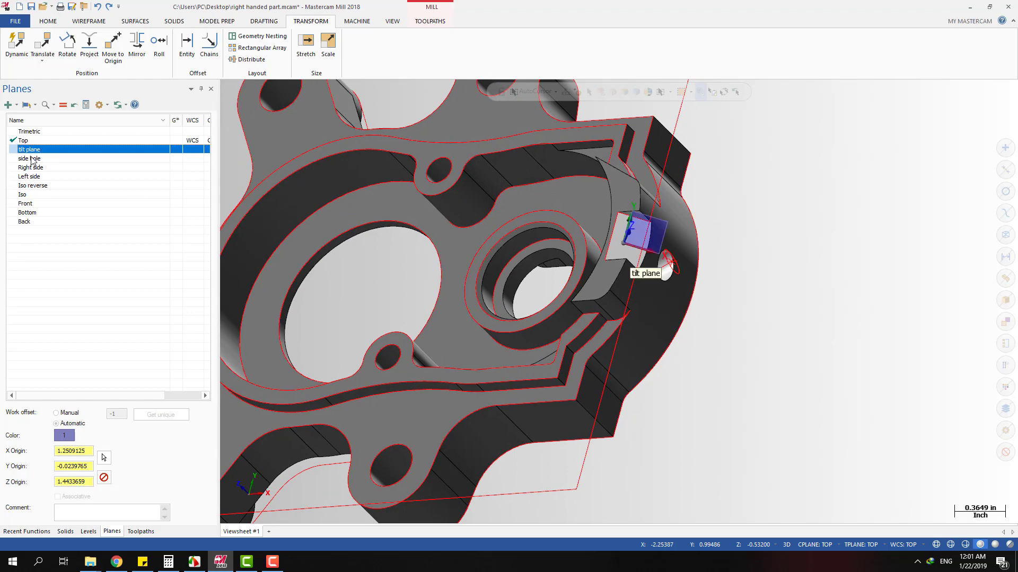
# Check the side hole and tilt plane orientations against the notch face and the side hole.
pyautogui.click(33, 159)
pyautogui.click(33, 150)
pyautogui.scroll(3, 624, 251)
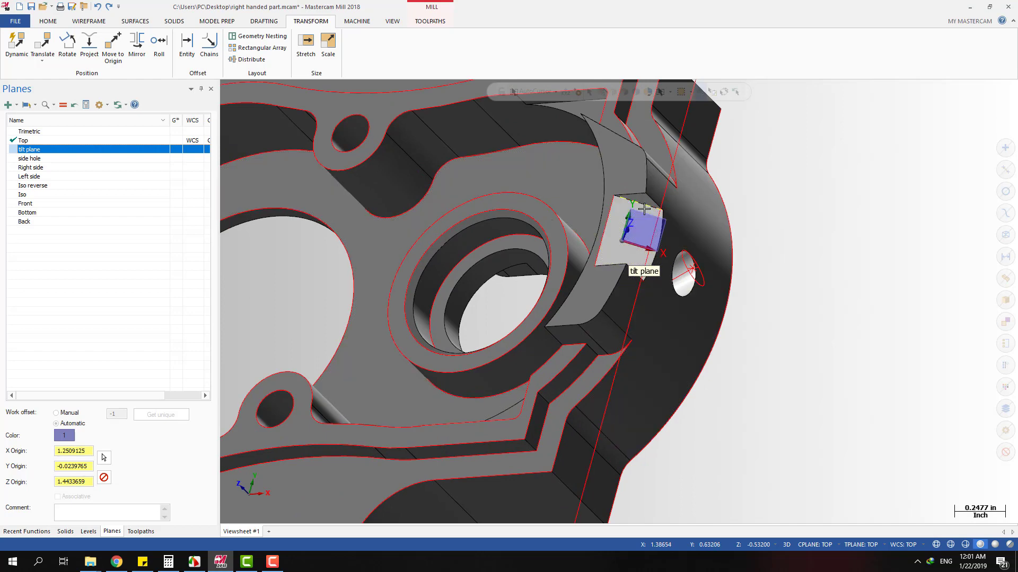
pyautogui.scroll(-3, 683, 282)
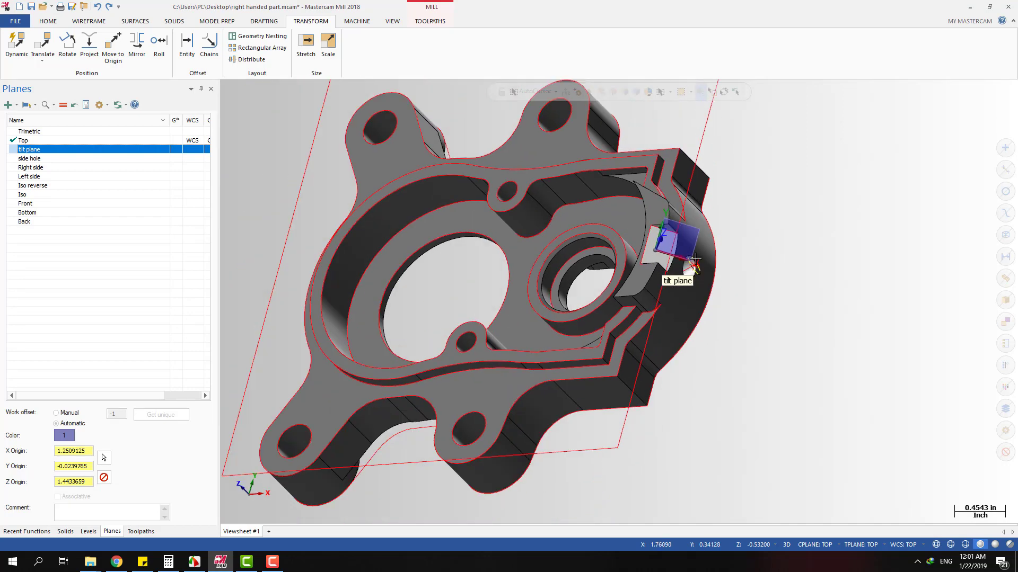
# Delete all contour and chamfer operations in Toolpath Group-2, confirming the deletion.
pyautogui.click(141, 532)
pyautogui.hotkey('alt', '1')
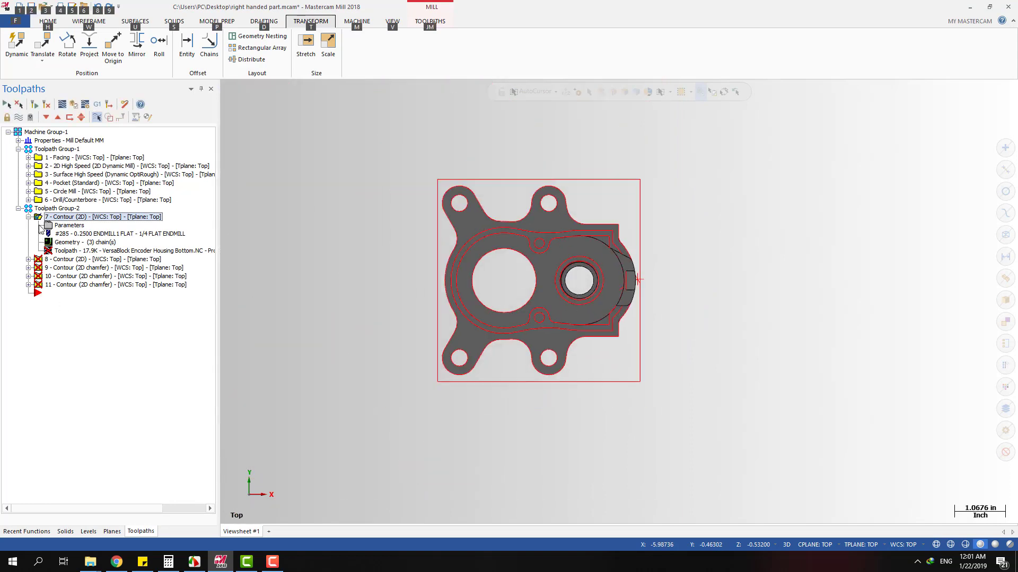
pyautogui.click(29, 217)
pyautogui.click(53, 208)
pyautogui.press('Delete')
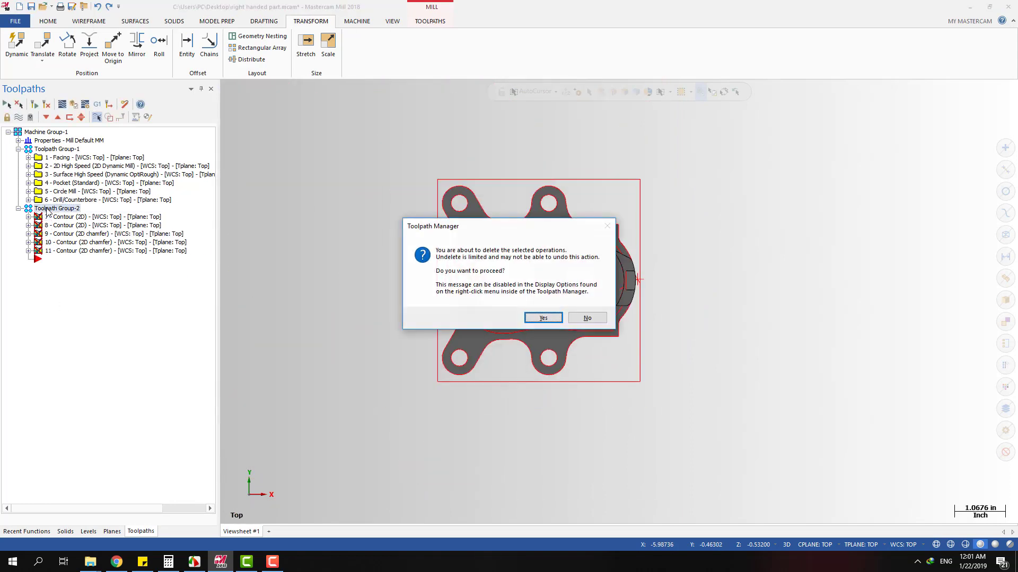
pyautogui.press('Return')
# Review the side hole and tilt plane planes on the part before mirroring, examining the sloped notch face from angled and top views.
pyautogui.moveTo(677, 256); pyautogui.dragTo(517, 237, button='middle')
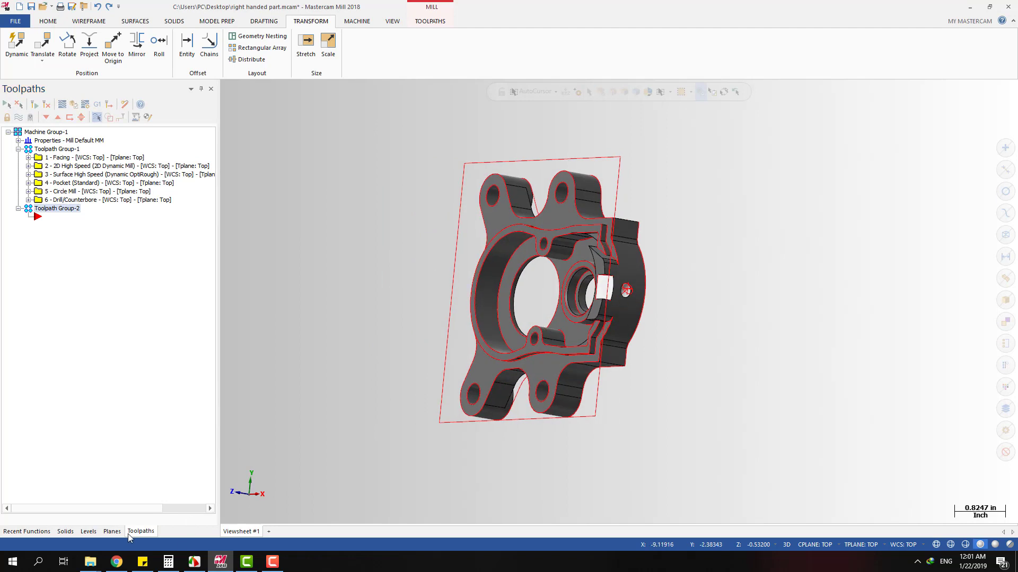
pyautogui.click(112, 531)
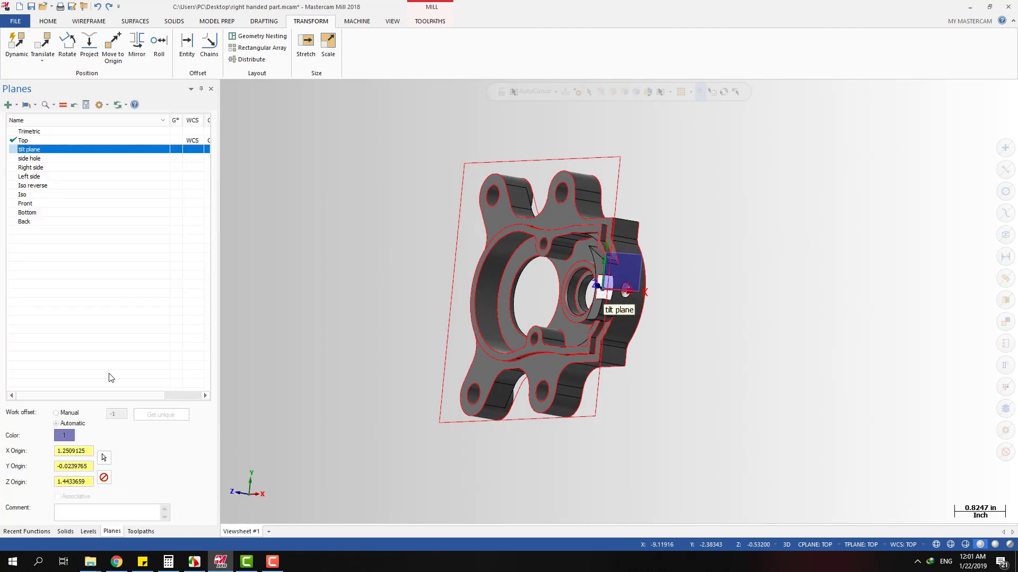
pyautogui.click(35, 159)
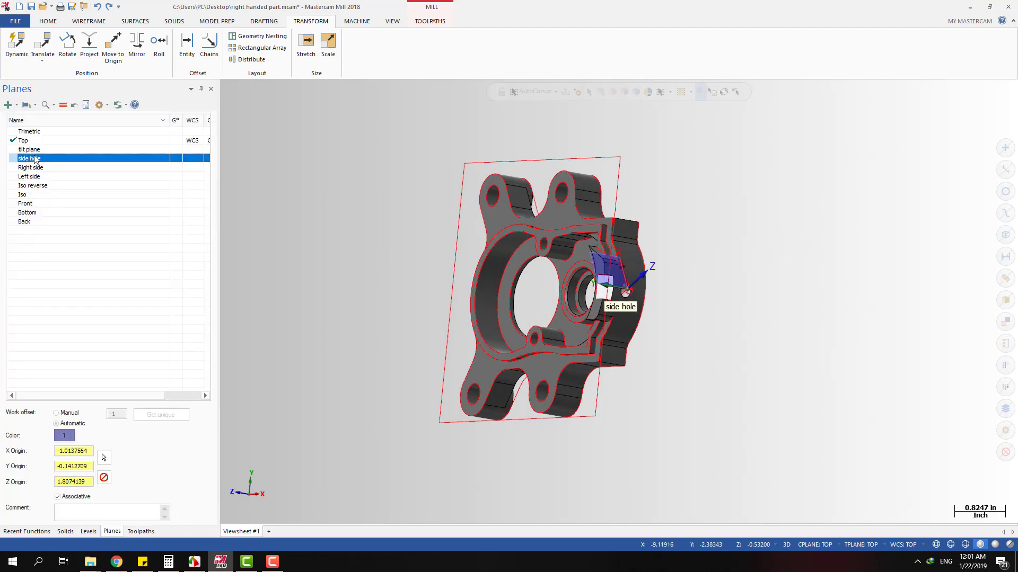
pyautogui.click(35, 150)
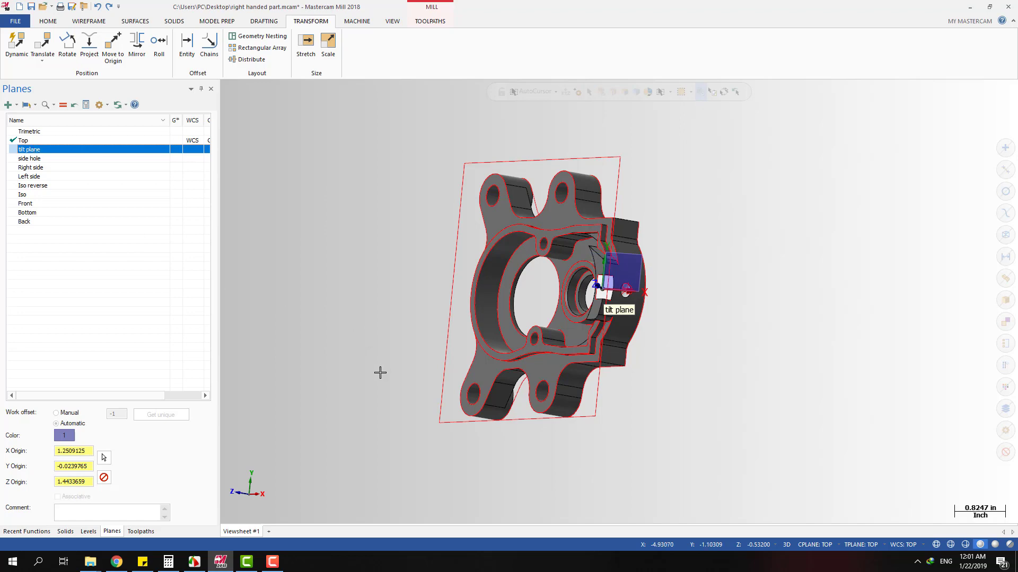
pyautogui.moveTo(380, 373); pyautogui.dragTo(448, 350, button='middle')
pyautogui.scroll(5, 641, 268)
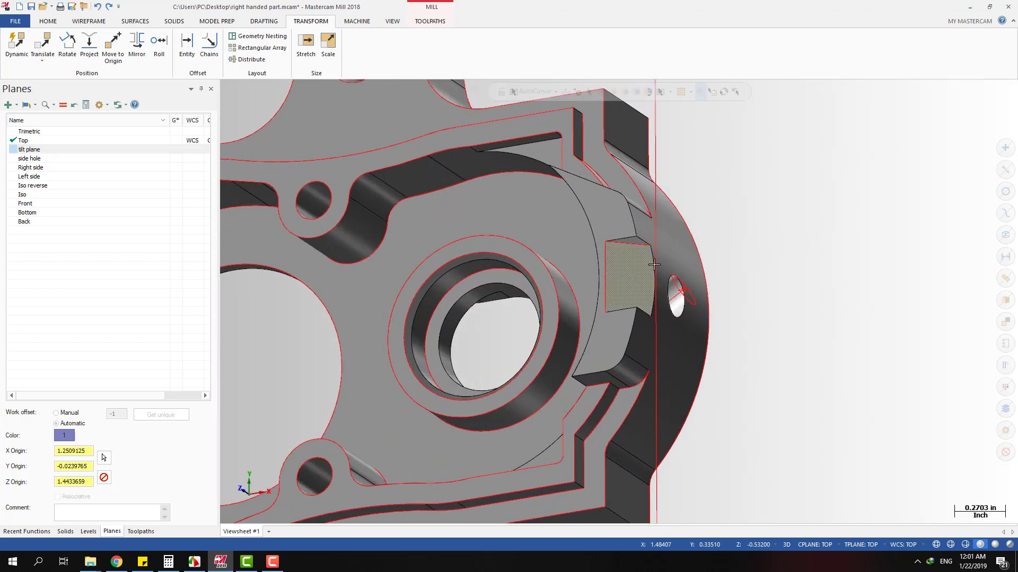
pyautogui.scroll(2, 654, 264)
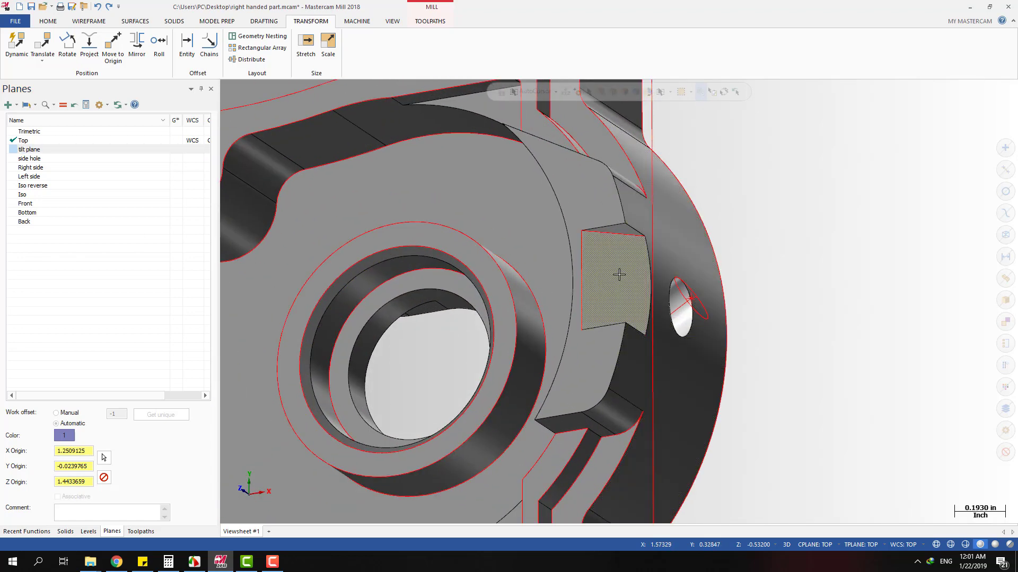
pyautogui.moveTo(619, 275); pyautogui.dragTo(697, 289, button='middle')
pyautogui.hotkey('alt', '1')
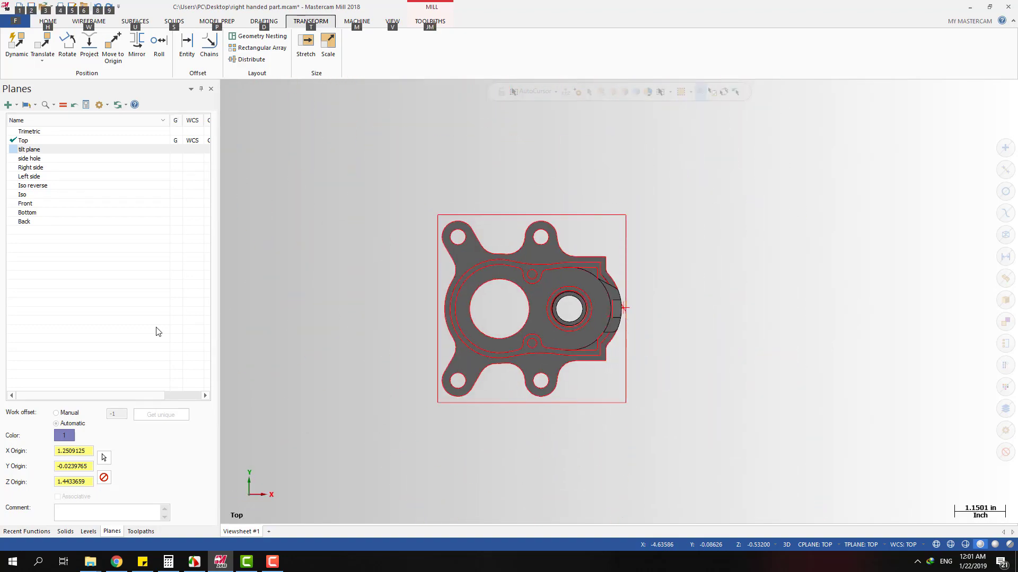
# Mirror the entire part and its wireframe about the Y axis at 0 with the Move method, and clear the result colors.
pyautogui.click(137, 532)
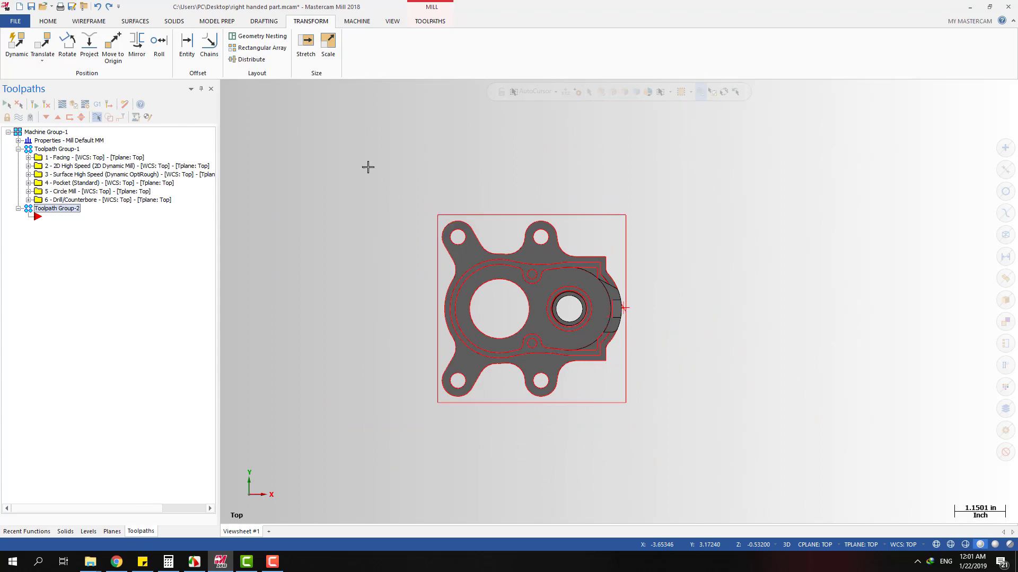
pyautogui.moveTo(368, 167); pyautogui.dragTo(720, 472)
pyautogui.moveTo(684, 386); pyautogui.dragTo(665, 344, button='middle')
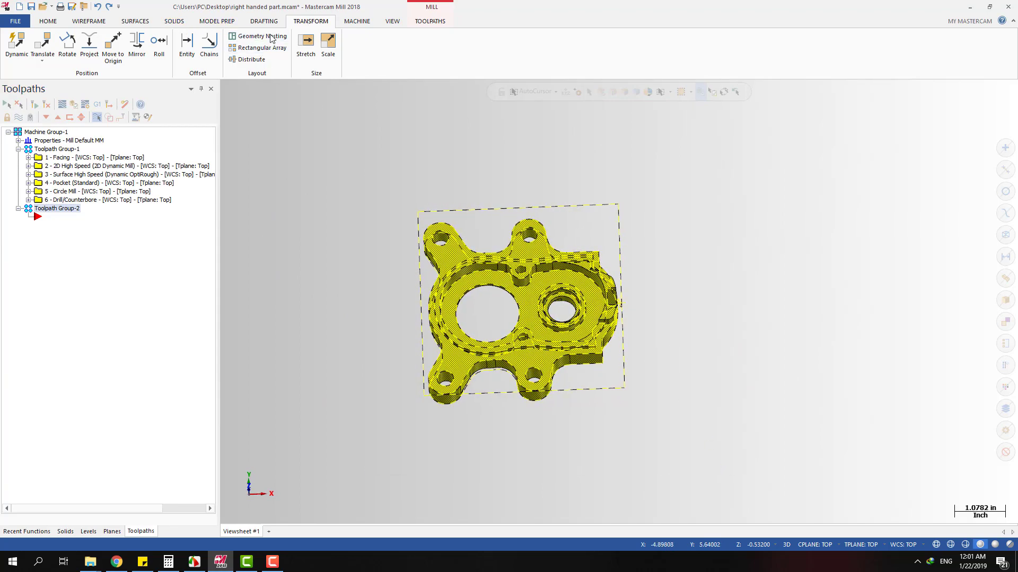
pyautogui.click(137, 45)
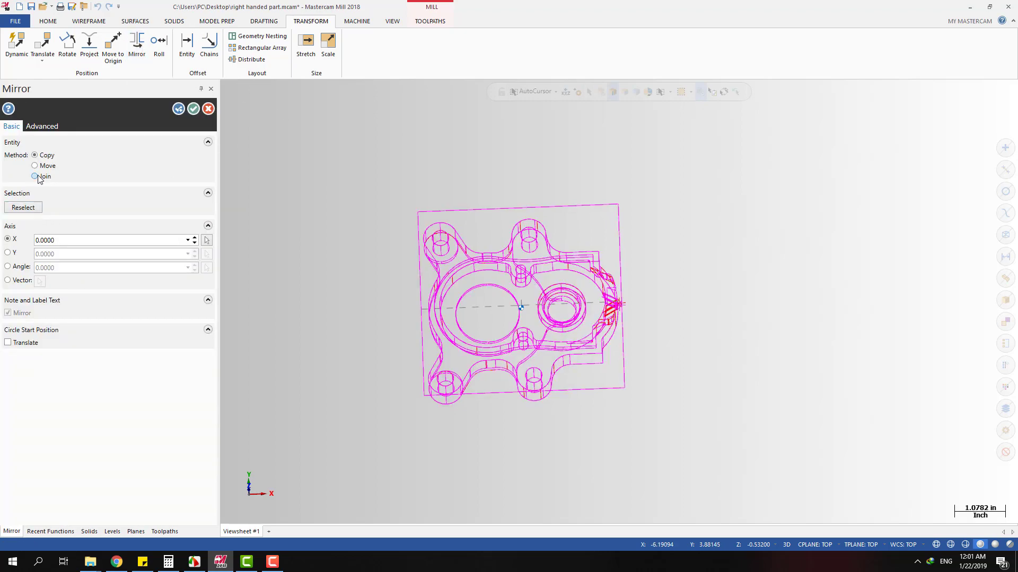
pyautogui.click(44, 166)
pyautogui.click(8, 253)
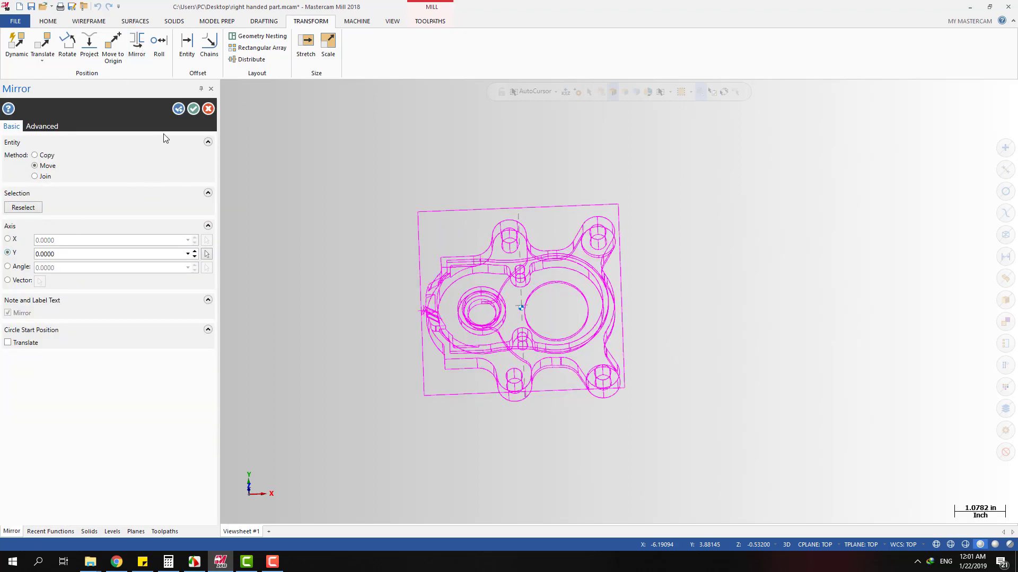
pyautogui.click(193, 108)
pyautogui.rightClick(426, 154)
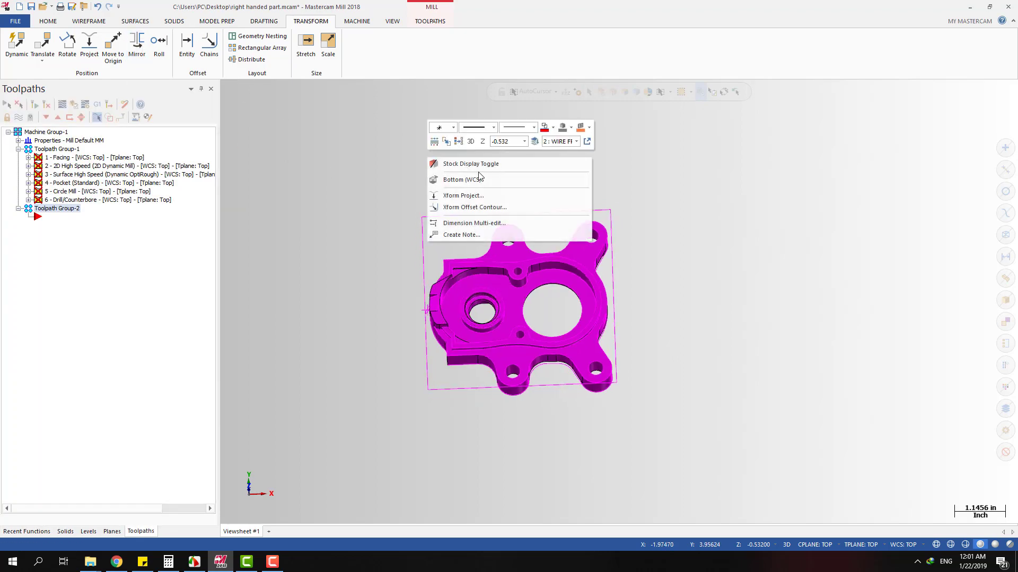
pyautogui.click(460, 142)
# Examine the sloped notch face and side hole on the mirrored part from angled and top views.
pyautogui.moveTo(588, 233); pyautogui.dragTo(530, 254, button='middle')
pyautogui.scroll(5, 404, 320)
pyautogui.scroll(5, 482, 255)
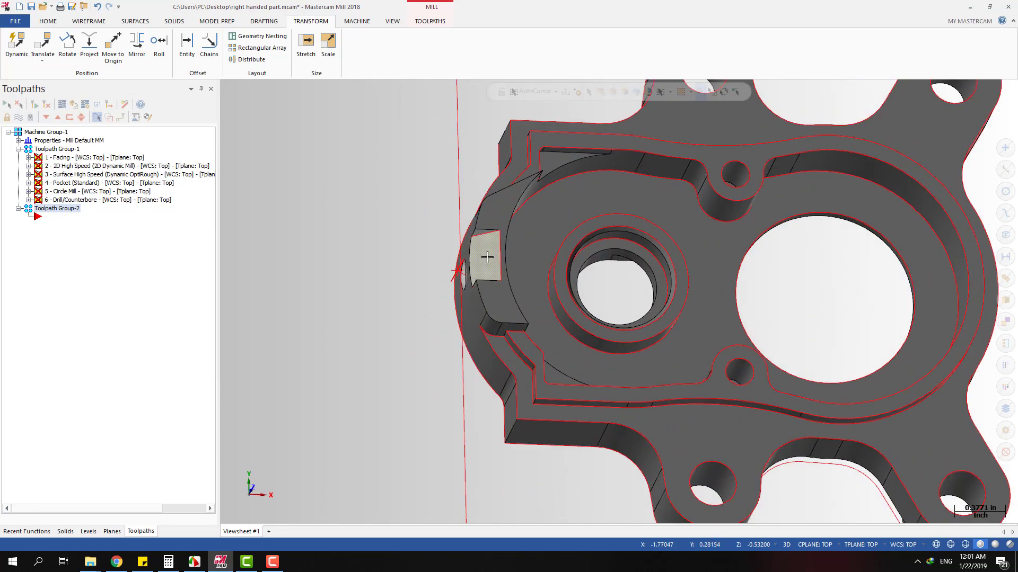
pyautogui.scroll(-4, 483, 254)
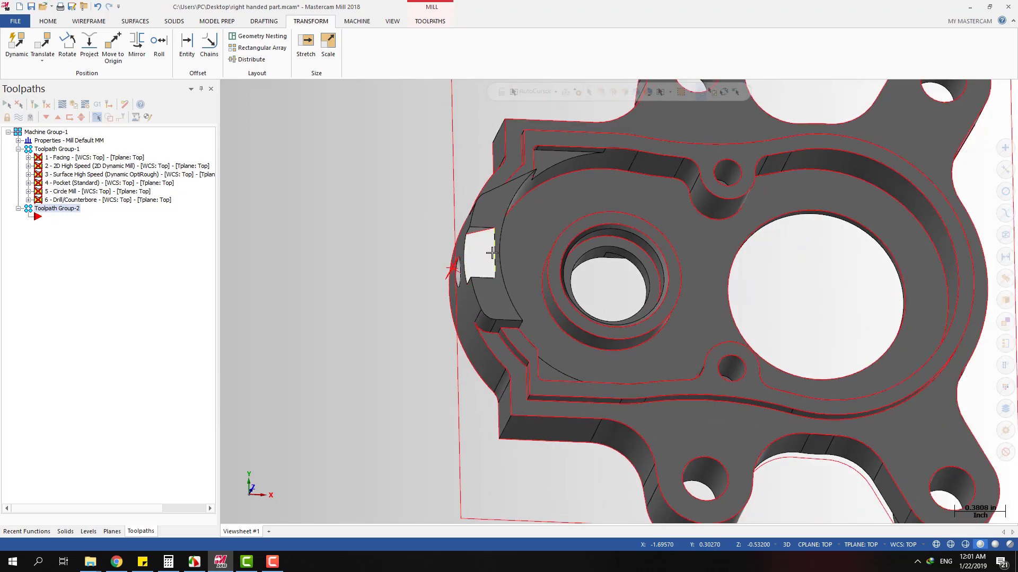
pyautogui.moveTo(482, 265); pyautogui.dragTo(481, 266, button='middle')
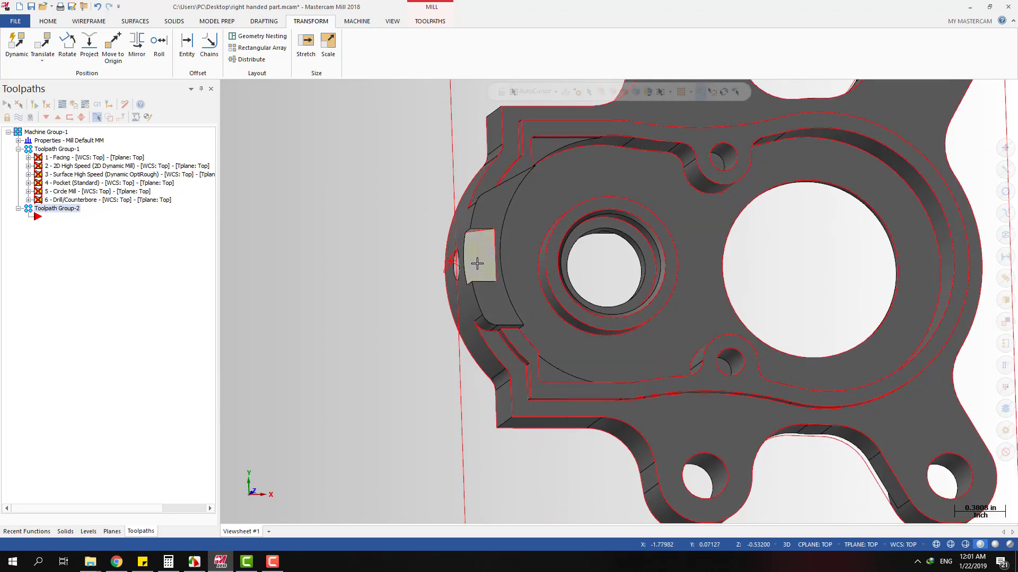
pyautogui.scroll(-2, 427, 301)
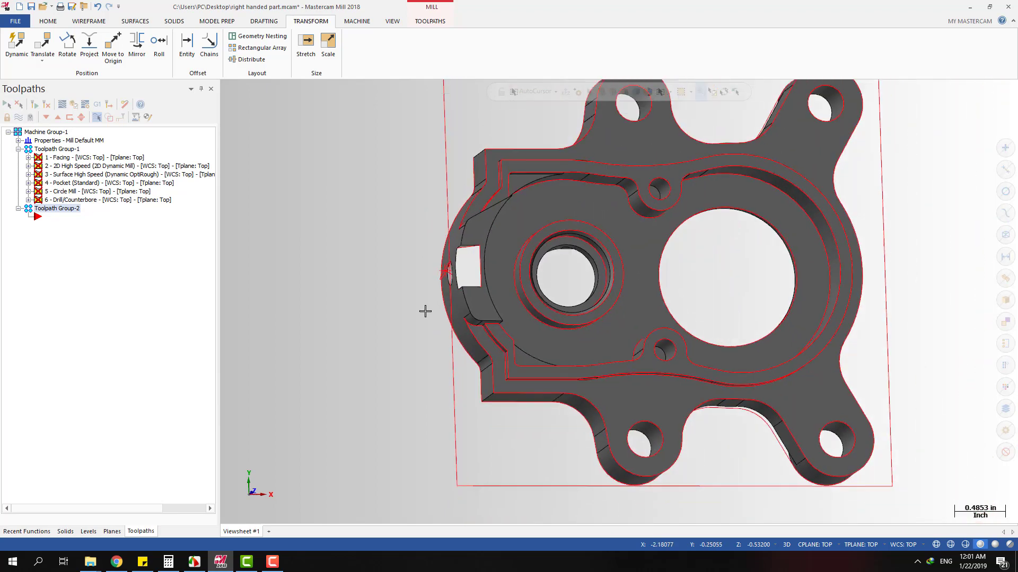
pyautogui.scroll(3, 425, 307)
pyautogui.scroll(-4, 403, 345)
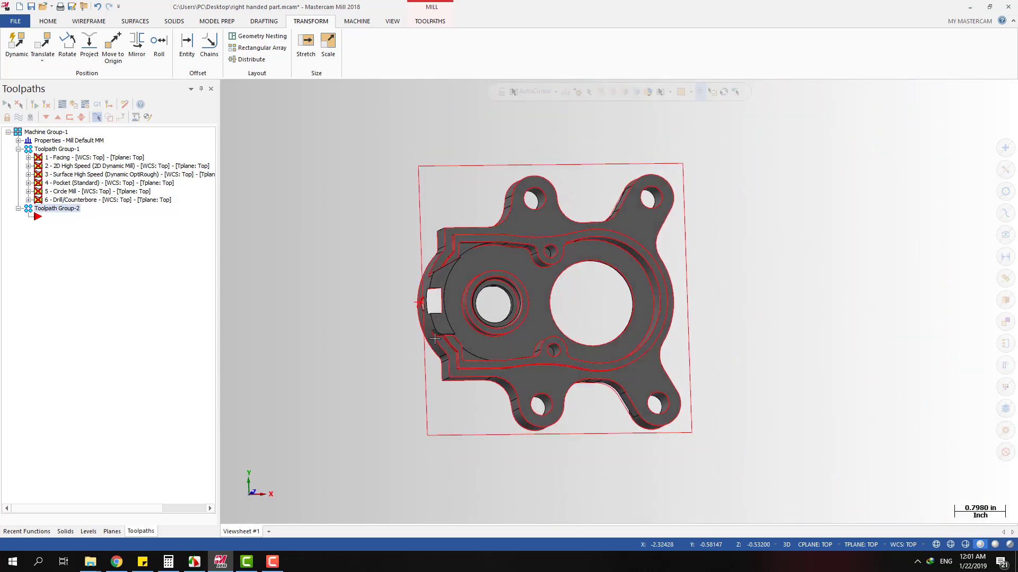
pyautogui.hotkey('alt', '1')
pyautogui.scroll(-2, 402, 340)
pyautogui.scroll(2, 492, 338)
pyautogui.moveTo(462, 332); pyautogui.dragTo(189, 440, button='middle')
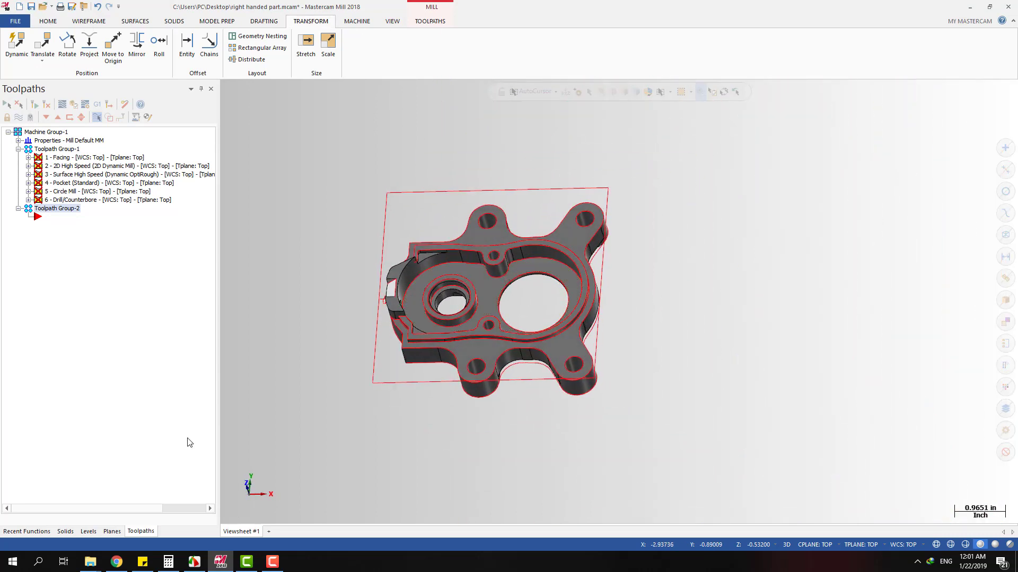
# Display the tilt plane on the mirrored part and compare its location with the sloped notch face.
pyautogui.click(112, 531)
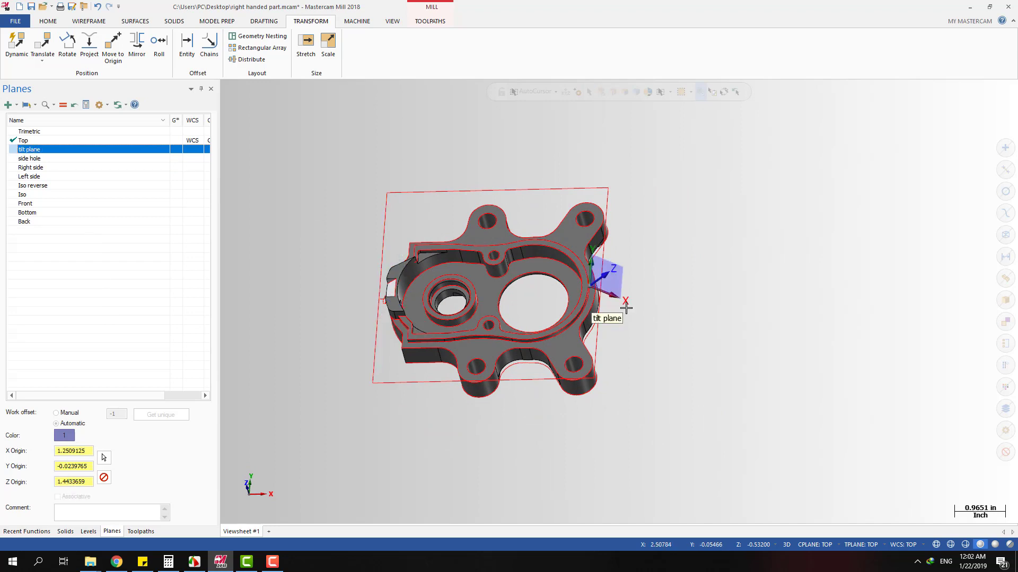
pyautogui.scroll(3, 626, 307)
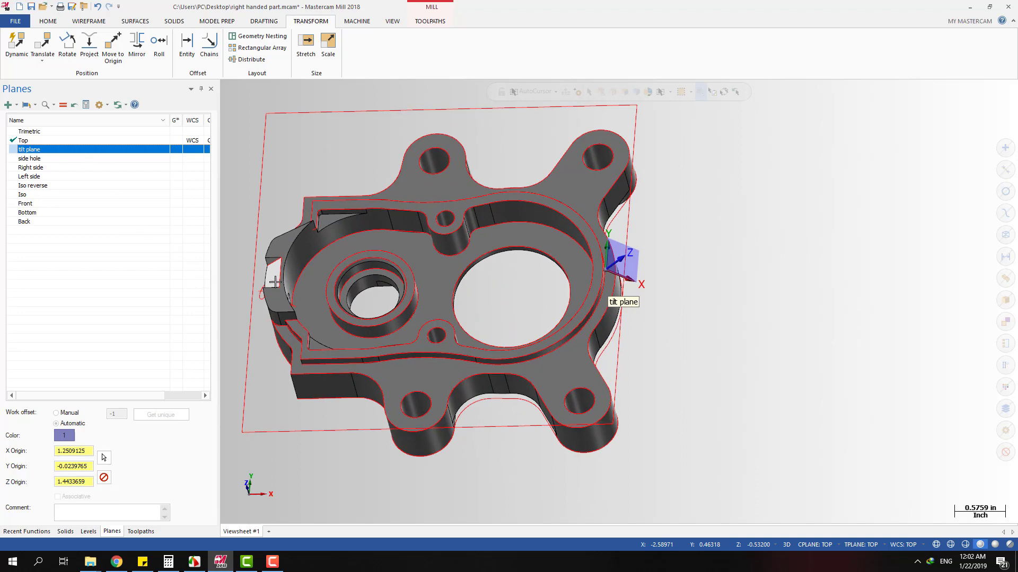
pyautogui.scroll(2, 273, 271)
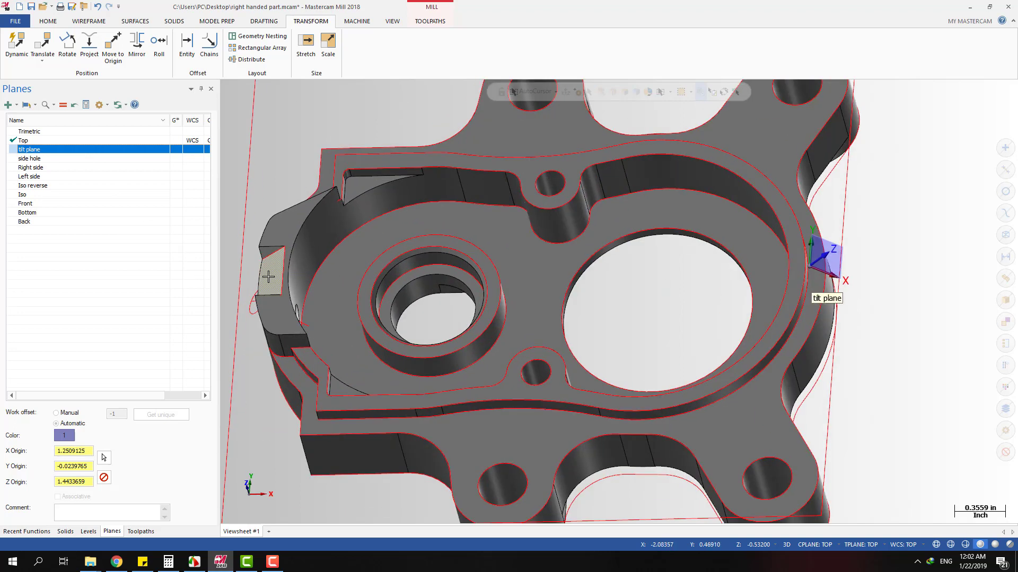
pyautogui.scroll(-3, 269, 267)
pyautogui.click(552, 275)
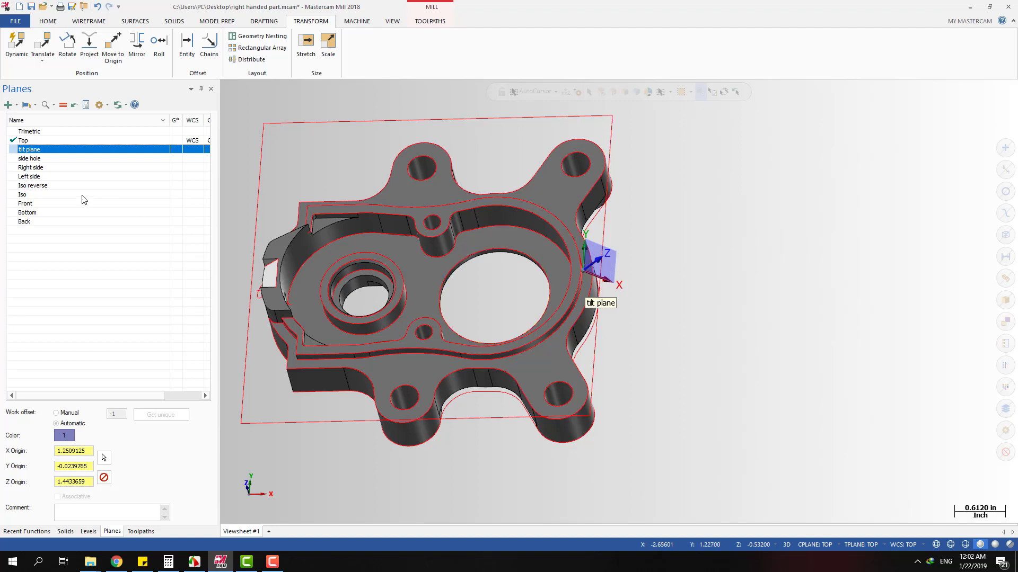
# Display the side hole plane on the mirrored part and inspect its origin and Z direction from several angles.
pyautogui.click(36, 158)
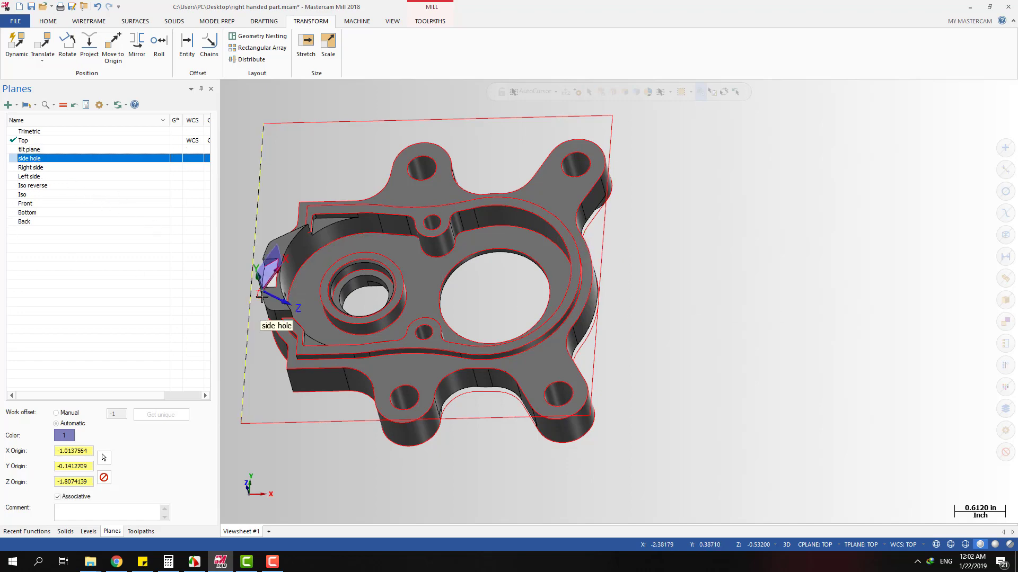
pyautogui.moveTo(355, 299); pyautogui.dragTo(427, 303, button='middle')
pyautogui.click(33, 160)
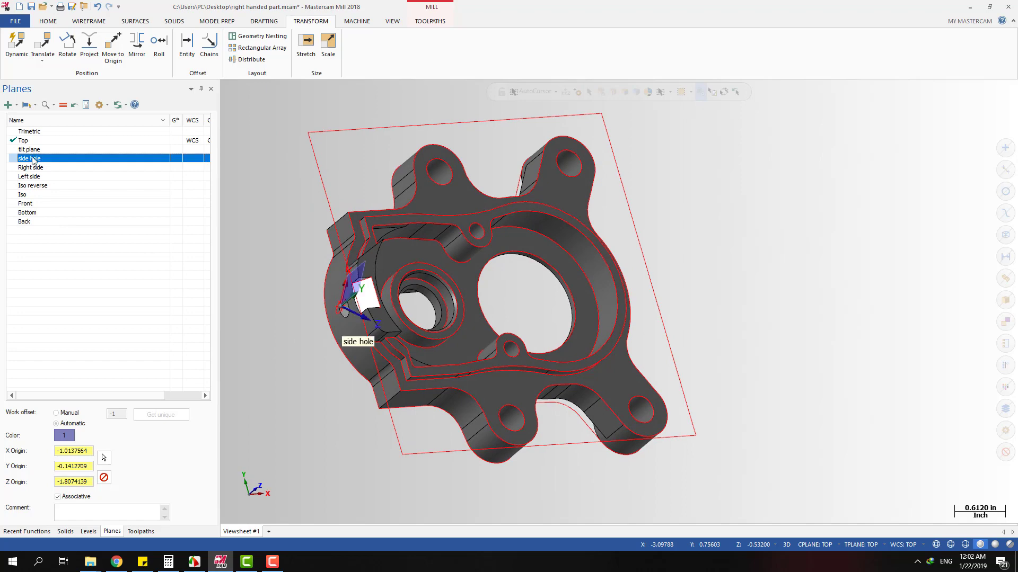
pyautogui.scroll(2, 340, 310)
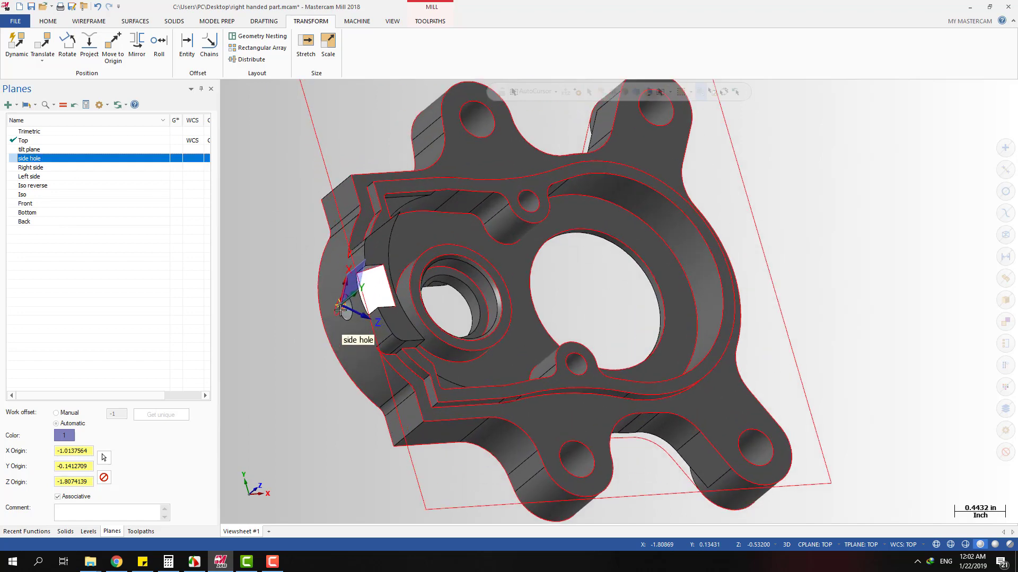
pyautogui.moveTo(340, 309); pyautogui.dragTo(330, 302, button='middle')
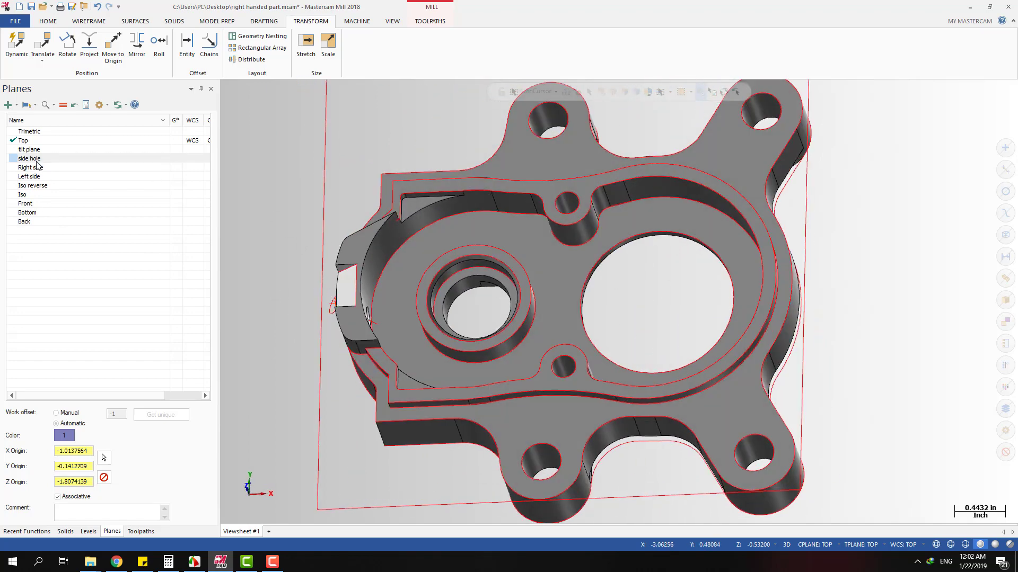
# Compare the tilt plane with the side hole plane, and examine the side hole plane's axes closely at the hole.
pyautogui.click(33, 151)
pyautogui.click(31, 160)
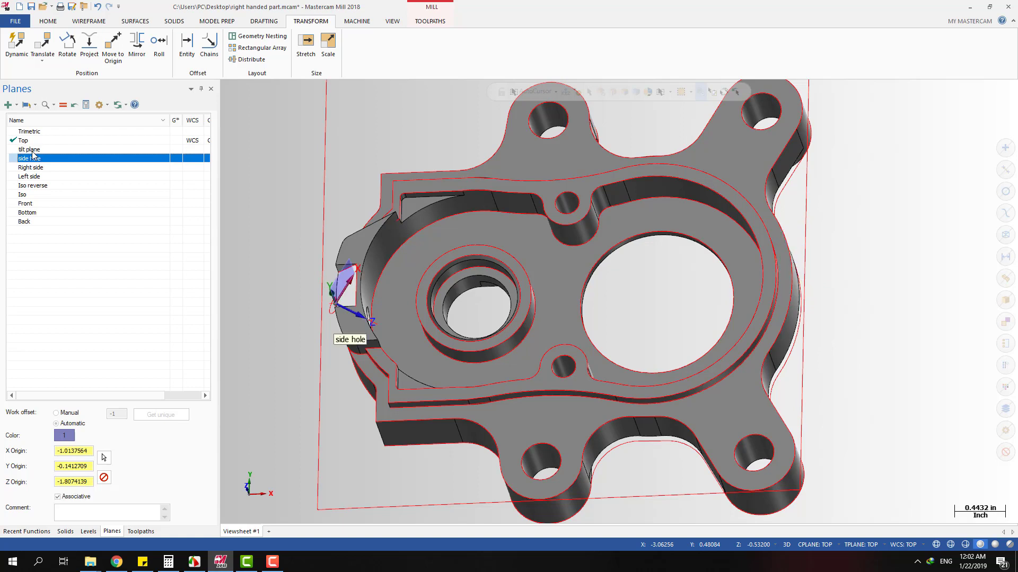
pyautogui.click(34, 152)
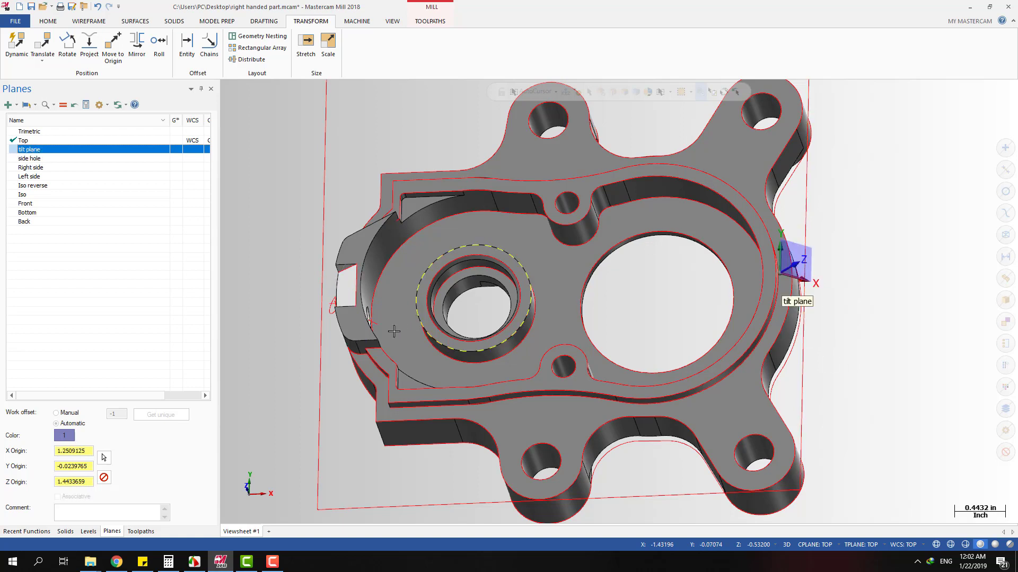
pyautogui.click(52, 159)
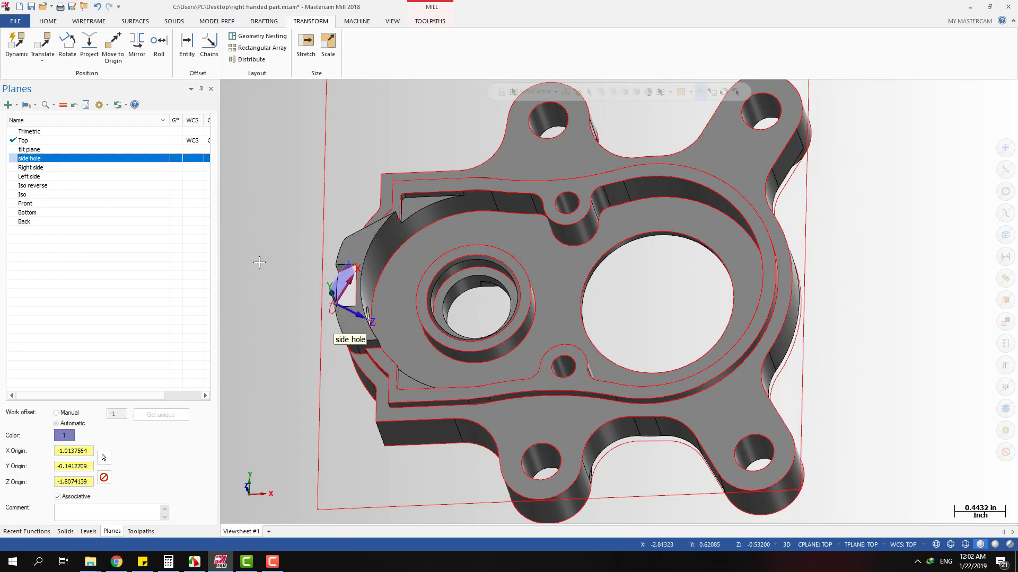
pyautogui.scroll(3, 342, 318)
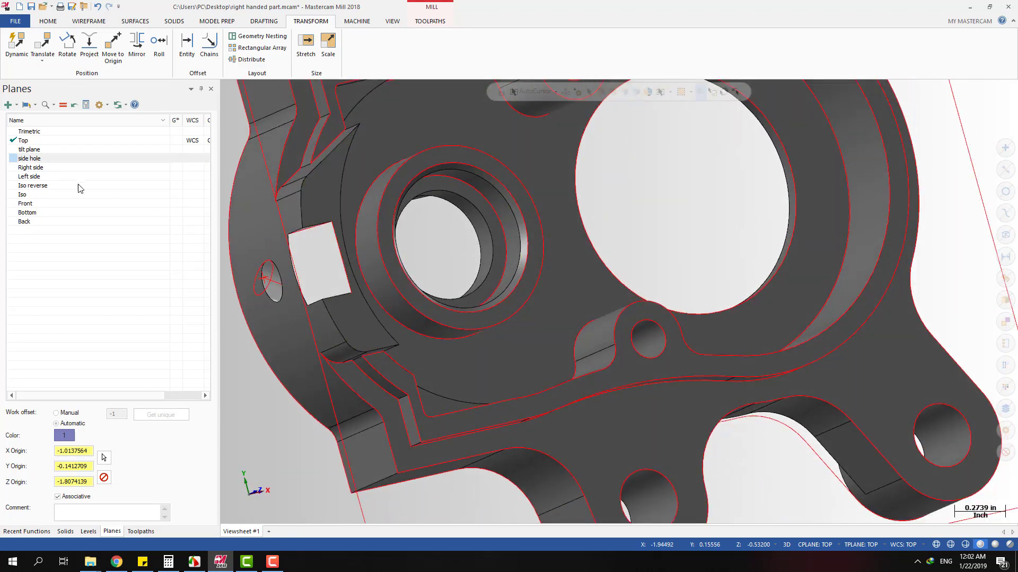
pyautogui.click(47, 159)
pyautogui.scroll(-2, 473, 266)
pyautogui.scroll(4, 386, 281)
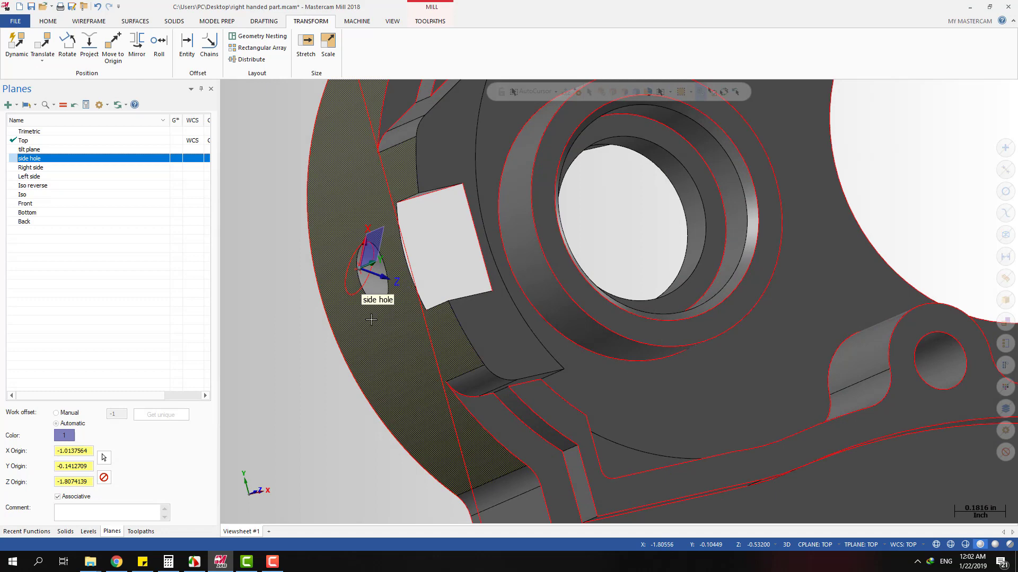
# Display the tilt plane on the mirrored part and check its location from angled and top views.
pyautogui.scroll(-3, 360, 324)
pyautogui.scroll(-1, 344, 333)
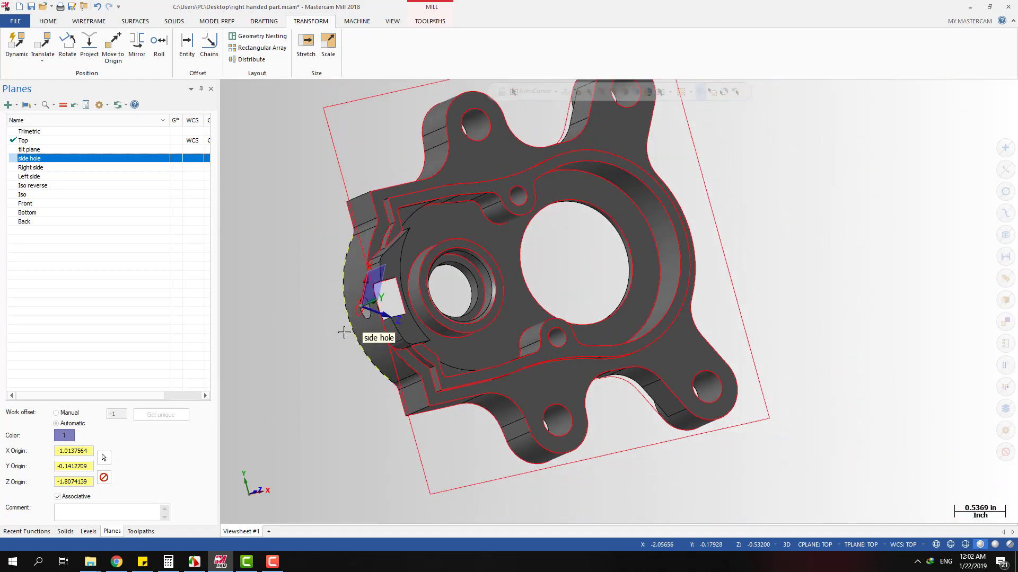
pyautogui.scroll(-1, 344, 333)
pyautogui.click(34, 149)
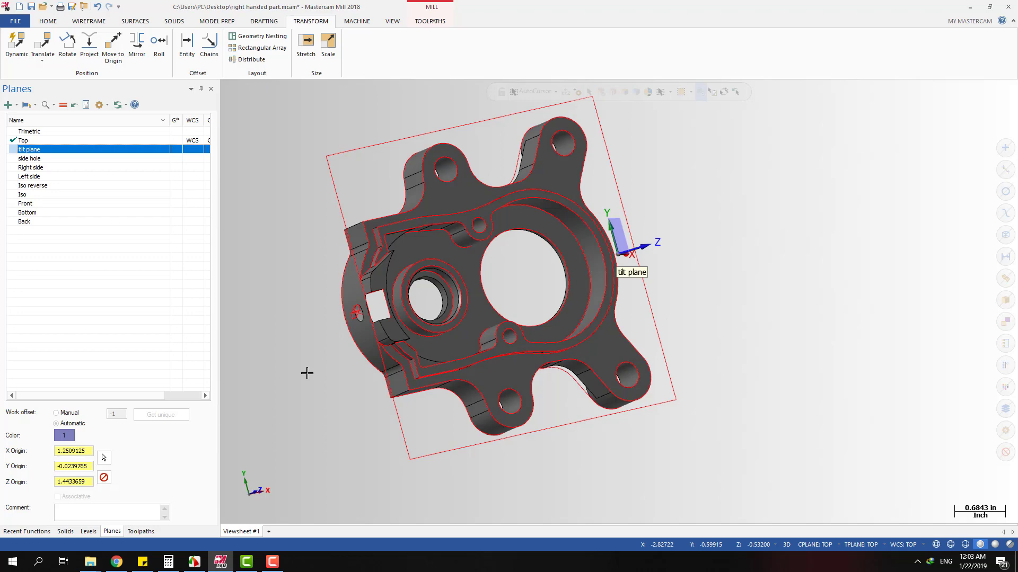
pyautogui.hotkey('alt', '1')
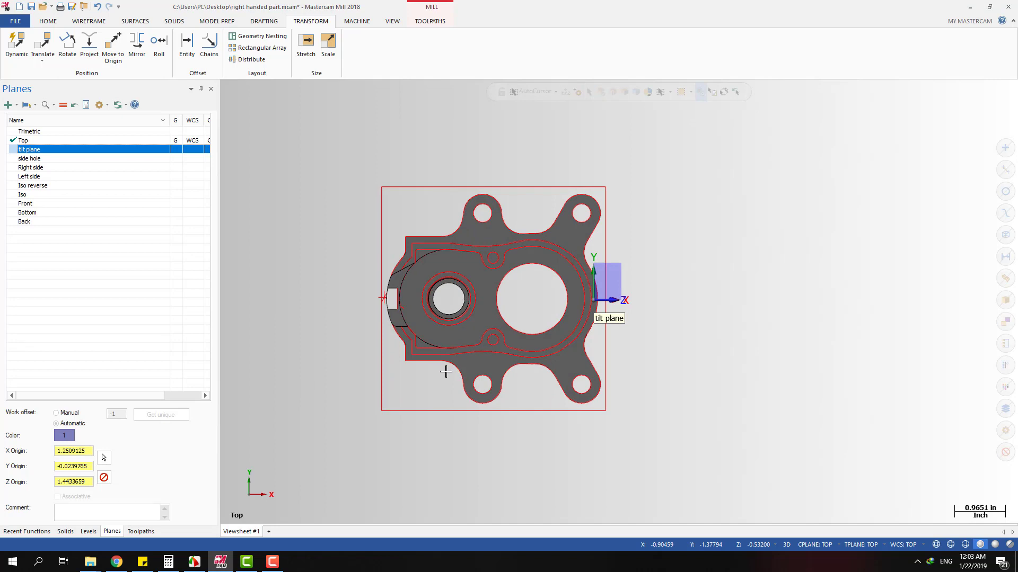
pyautogui.moveTo(445, 372); pyautogui.dragTo(493, 341, button='middle')
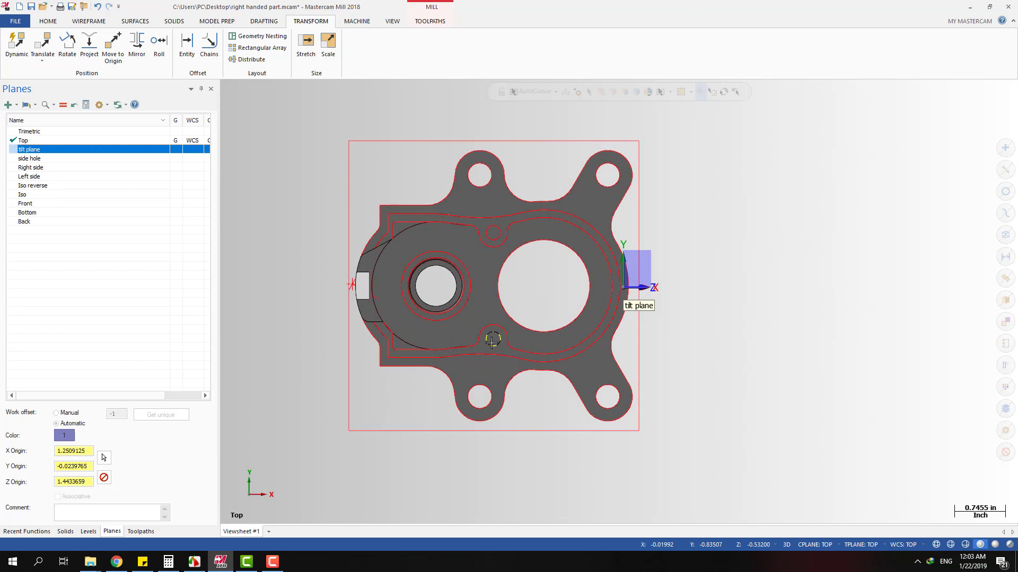
pyautogui.moveTo(557, 289); pyautogui.dragTo(454, 420, button='middle')
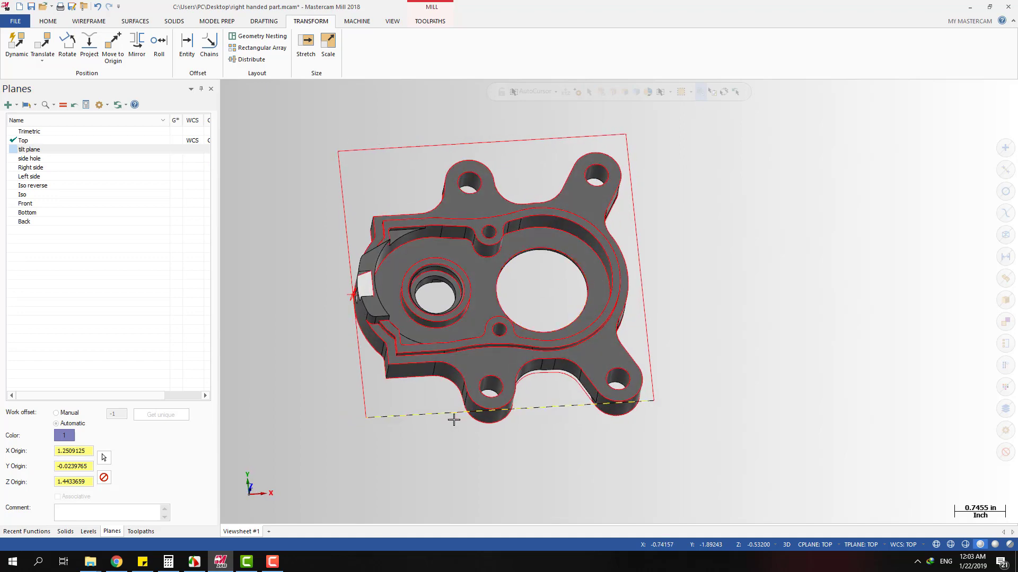
# Undo the mirror of the encoder housing and view the toolpath operations alongside the original part.
pyautogui.hotkey('ctrl', 'z')
pyautogui.moveTo(455, 392); pyautogui.dragTo(170, 512, button='middle')
pyautogui.hotkey('alt', '1')
pyautogui.click(142, 532)
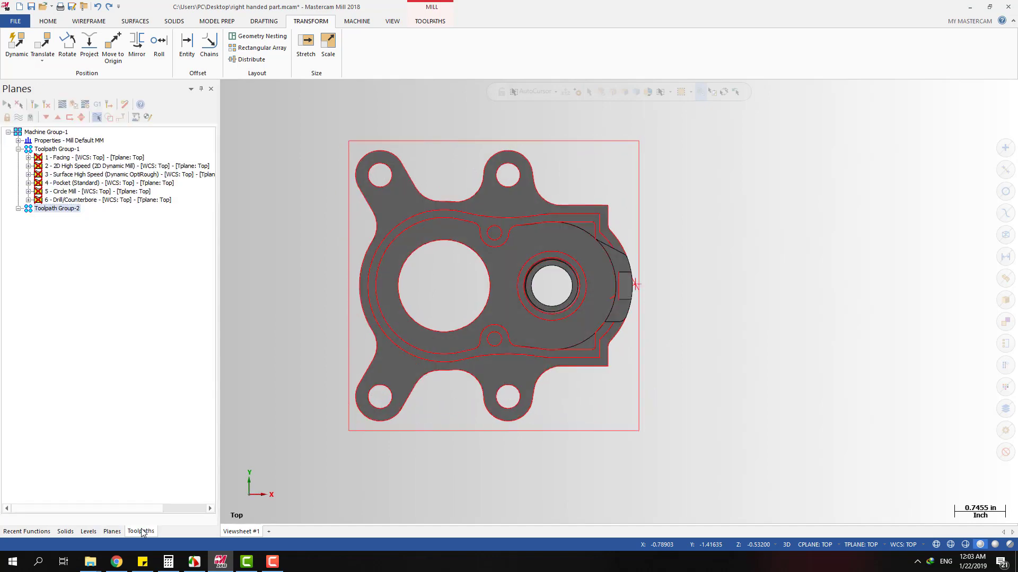
pyautogui.moveTo(610, 333); pyautogui.dragTo(644, 278, button='middle')
pyautogui.hotkey('alt', '1')
pyautogui.scroll(3, 686, 268)
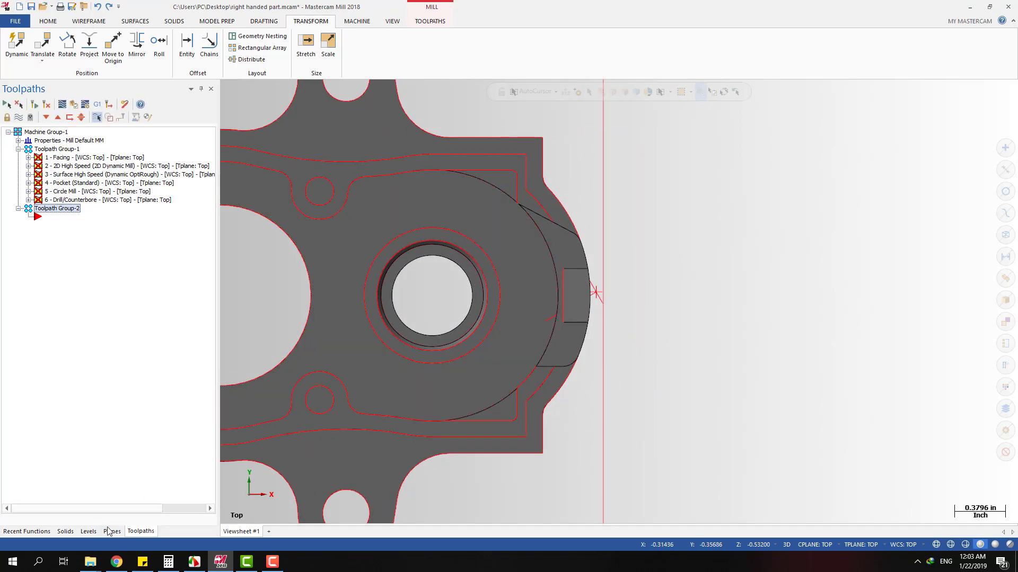
# Display the side hole plane and the tilt plane on the original part and inspect them from top and angled views.
pyautogui.click(112, 531)
pyautogui.click(30, 160)
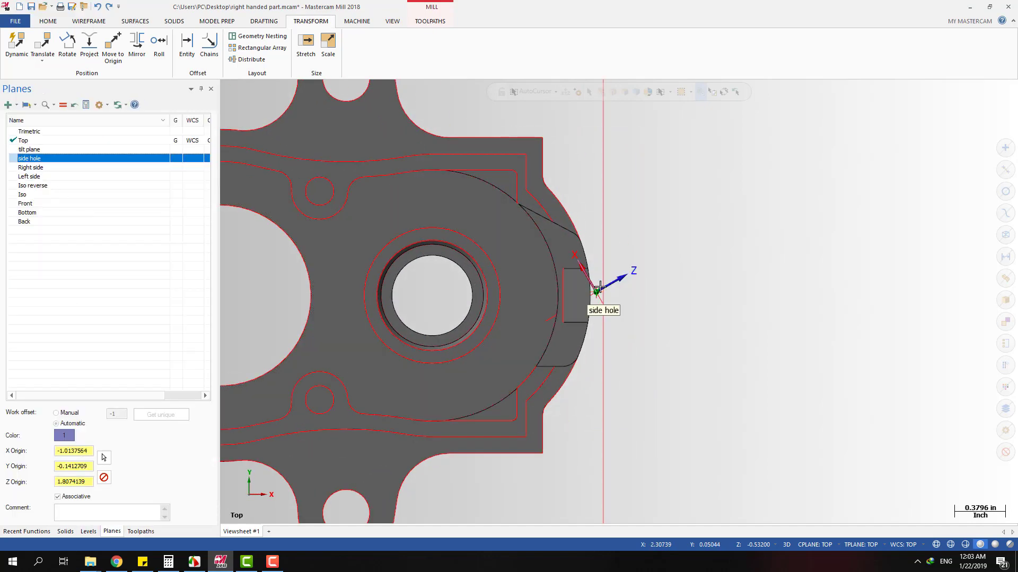
pyautogui.moveTo(265, 203); pyautogui.dragTo(205, 193, button='middle')
pyautogui.click(25, 158)
pyautogui.click(36, 151)
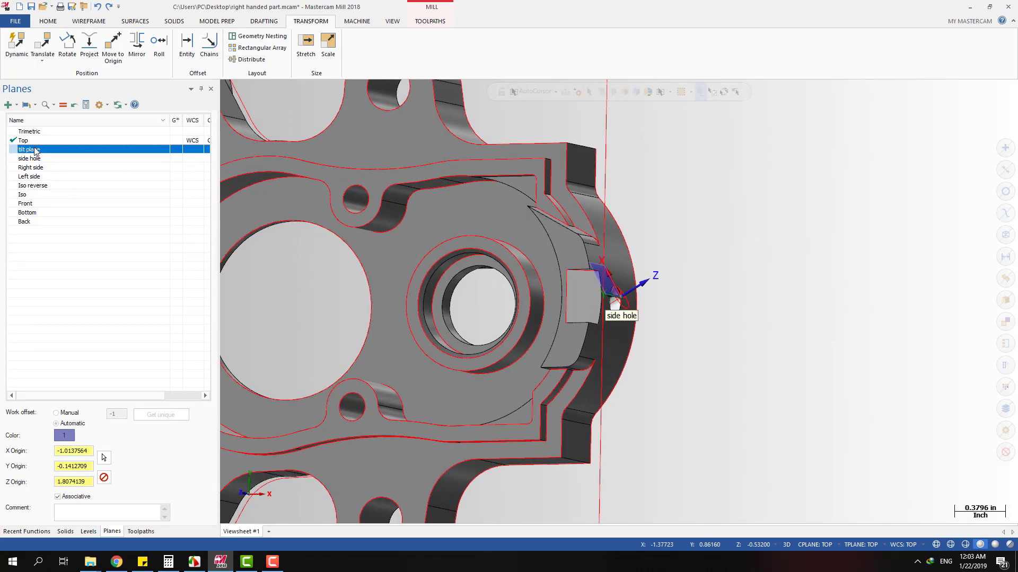
pyautogui.hotkey('alt', '1')
pyautogui.moveTo(469, 249); pyautogui.dragTo(639, 275, button='middle')
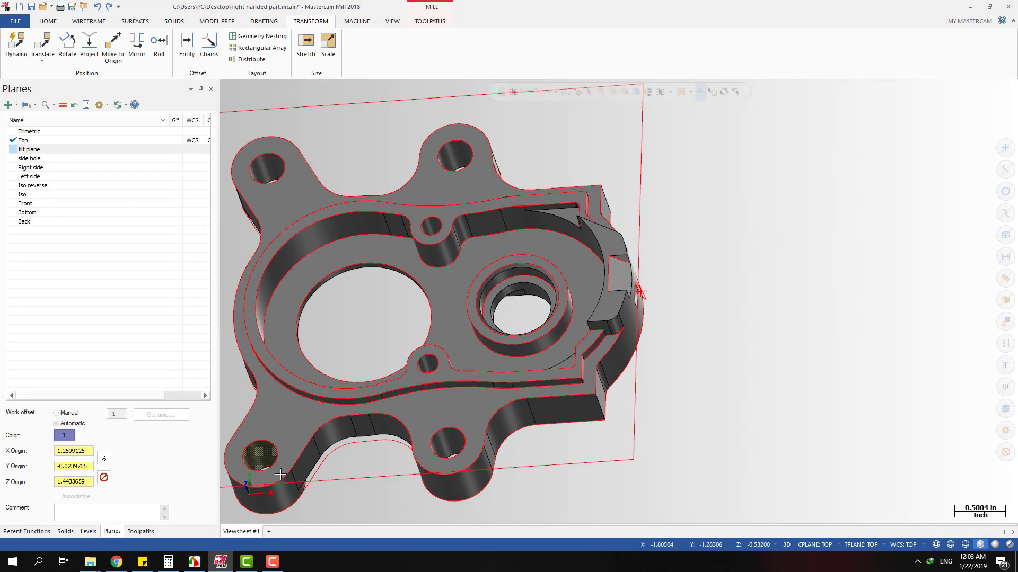
# Examine the sloped notch face and side hole on the original part up close, then compare the tilt and side hole planes there.
pyautogui.scroll(-6, 672, 273)
pyautogui.scroll(3, 562, 302)
pyautogui.moveTo(562, 301); pyautogui.dragTo(572, 316, button='middle')
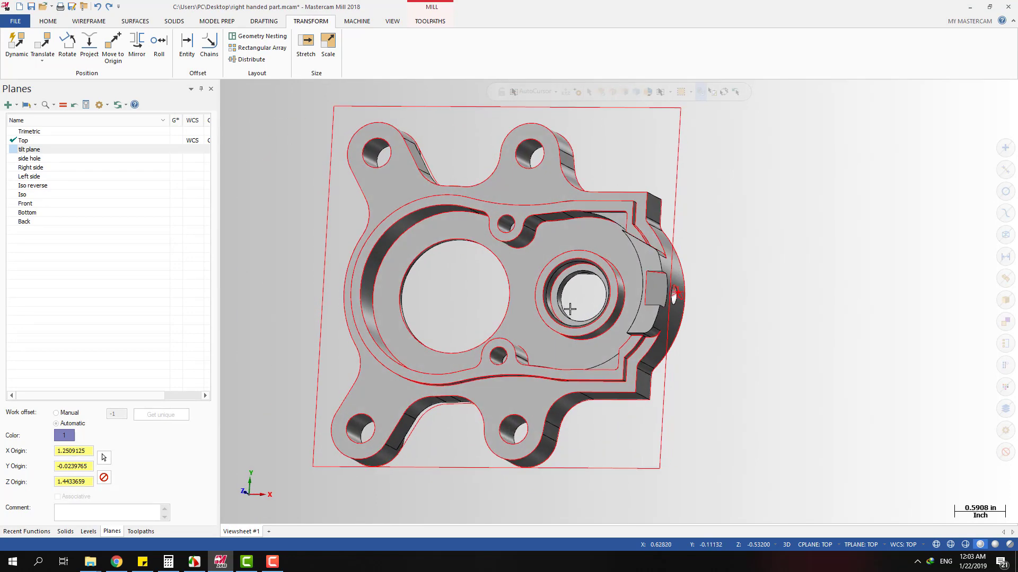
pyautogui.scroll(5, 672, 295)
pyautogui.moveTo(639, 278); pyautogui.dragTo(661, 311, button='middle')
pyautogui.scroll(-5, 661, 311)
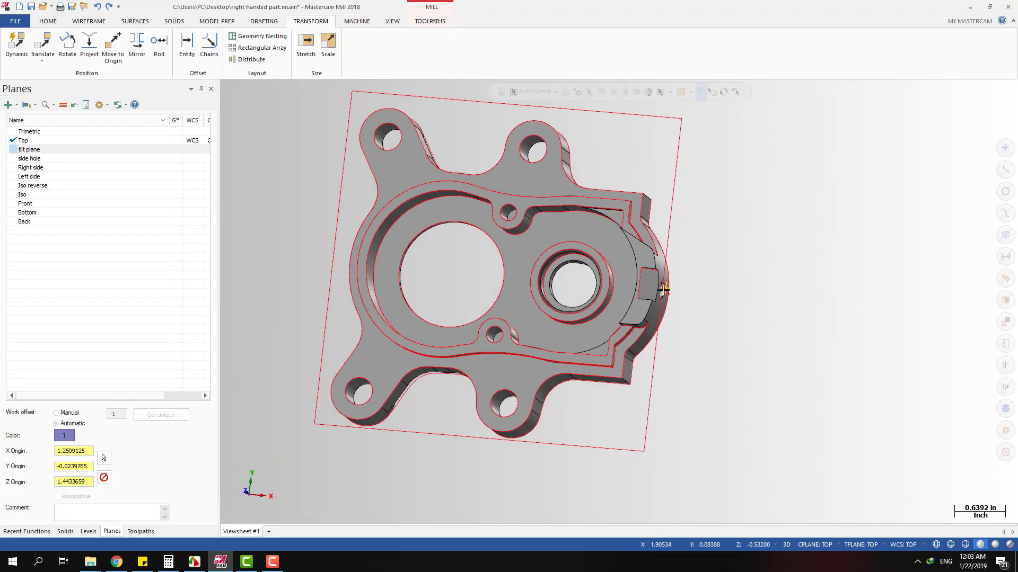
pyautogui.hotkey('alt', '1')
pyautogui.scroll(5, 640, 285)
pyautogui.scroll(-2, 652, 269)
pyautogui.moveTo(633, 274); pyautogui.dragTo(573, 283, button='middle')
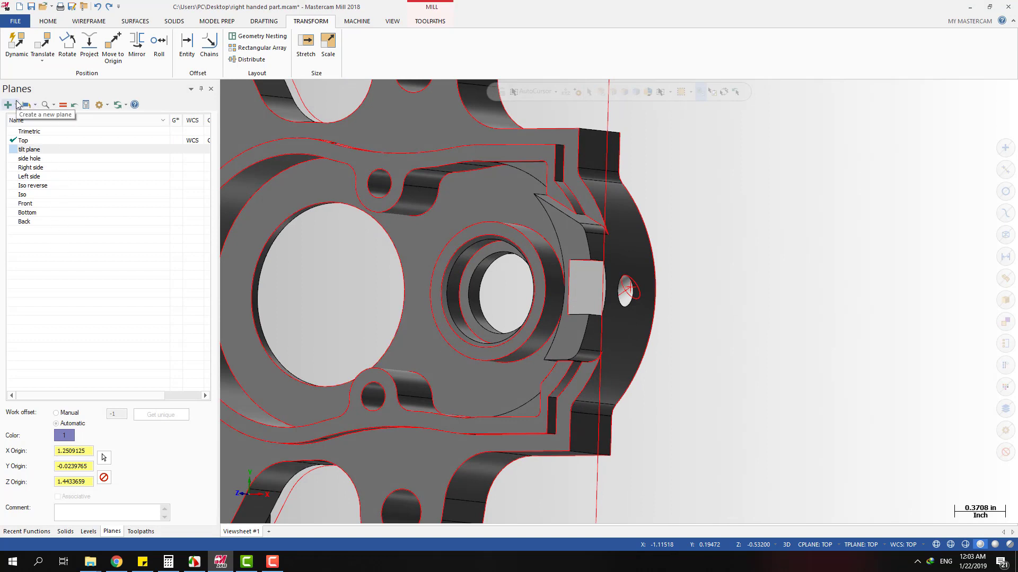
pyautogui.click(37, 150)
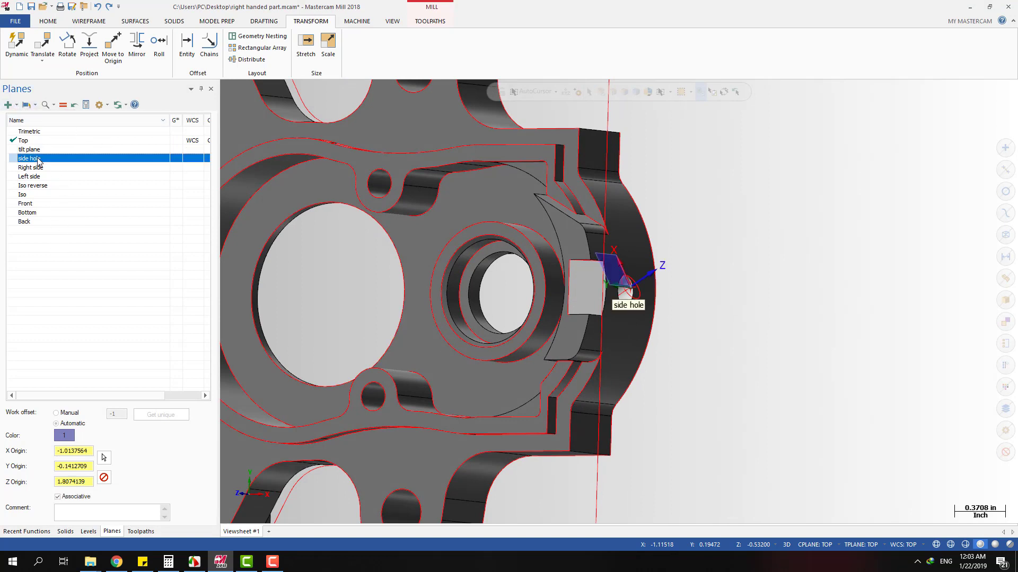
pyautogui.click(31, 159)
pyautogui.click(15, 106)
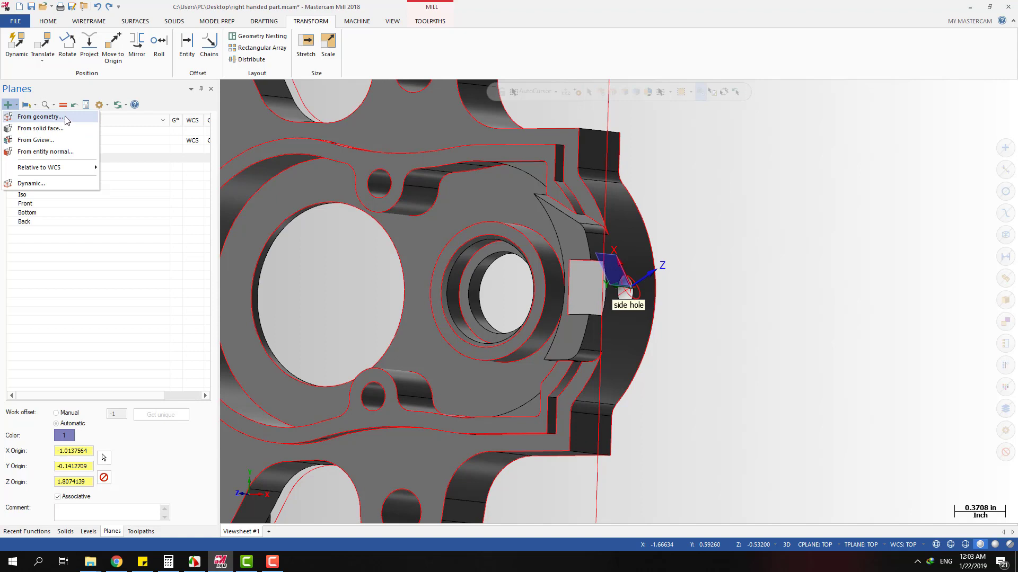
pyautogui.click(30, 116)
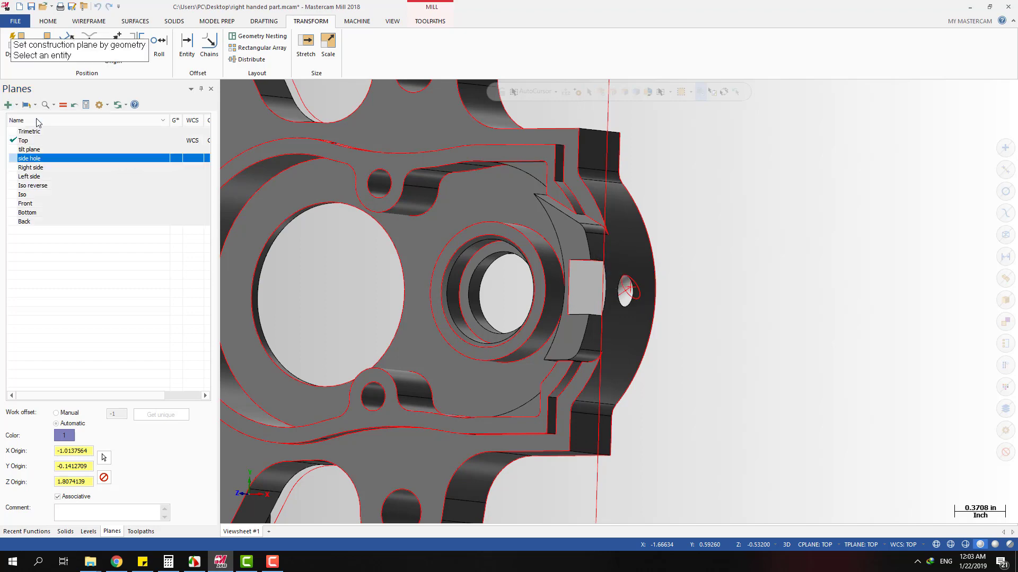
pyautogui.scroll(3, 675, 231)
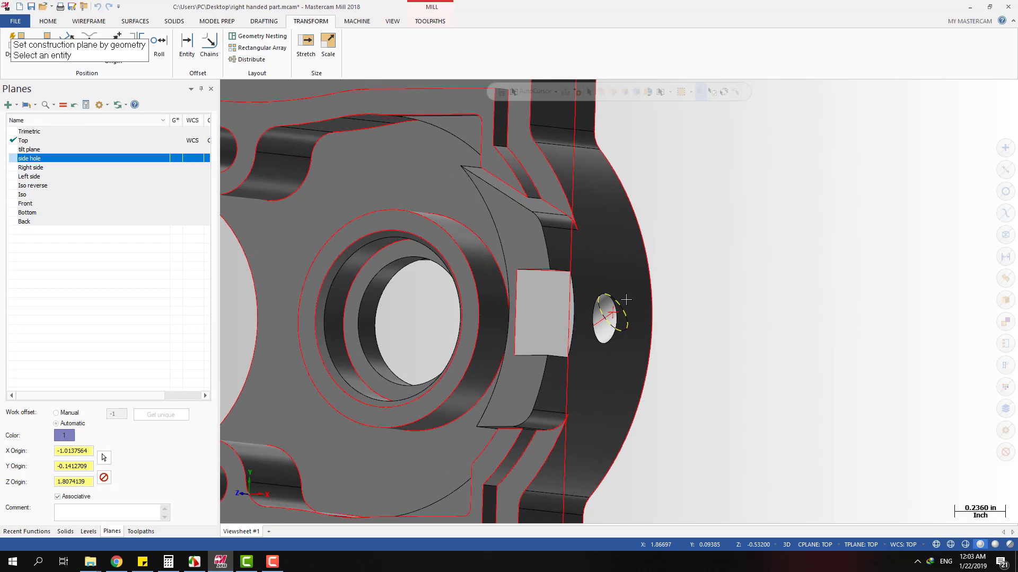
pyautogui.hotkey('alt', '1')
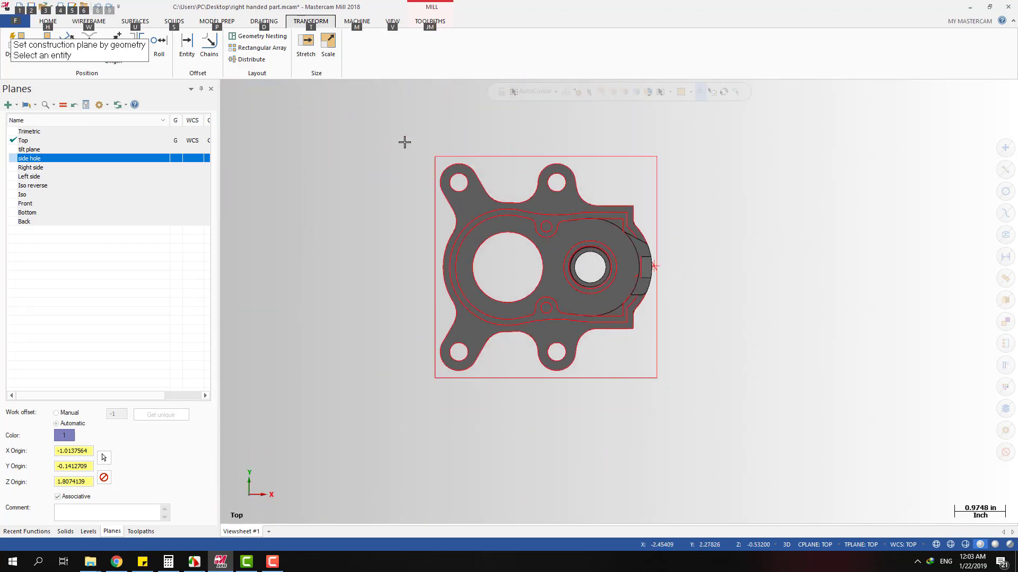
pyautogui.moveTo(638, 274); pyautogui.dragTo(565, 272, button='middle')
pyautogui.click(38, 168)
pyautogui.press('Escape')
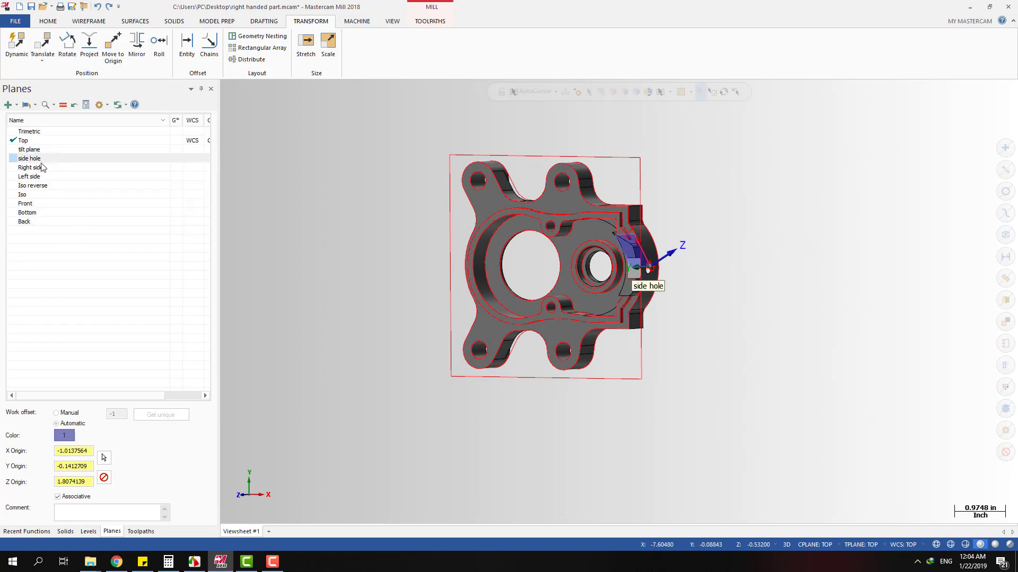
# Display the standard Right side plane and check its axes against the side hole from angled and top views.
pyautogui.click(33, 174)
pyautogui.click(33, 168)
pyautogui.scroll(3, 663, 223)
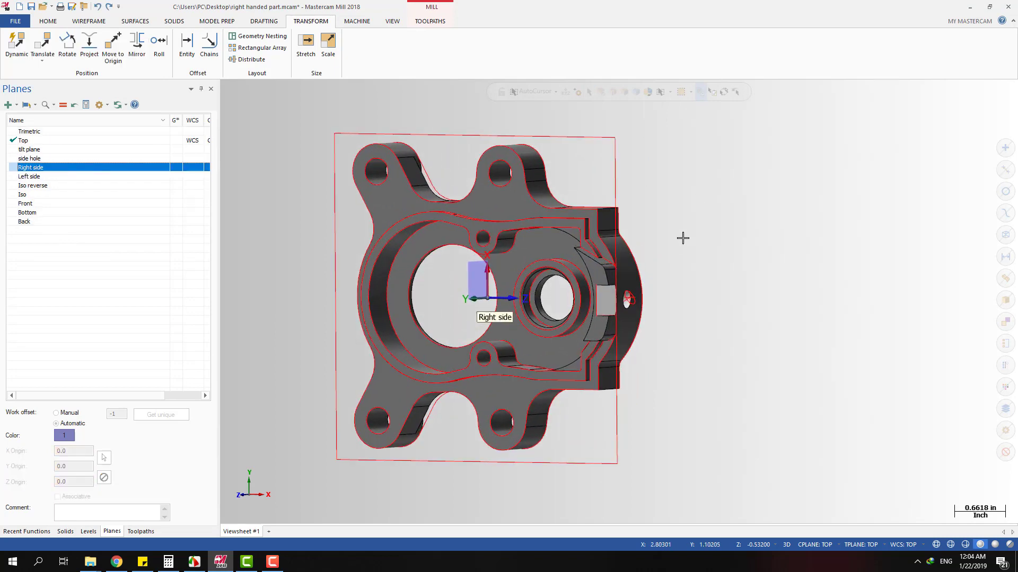
pyautogui.scroll(3, 637, 303)
pyautogui.scroll(-4, 637, 303)
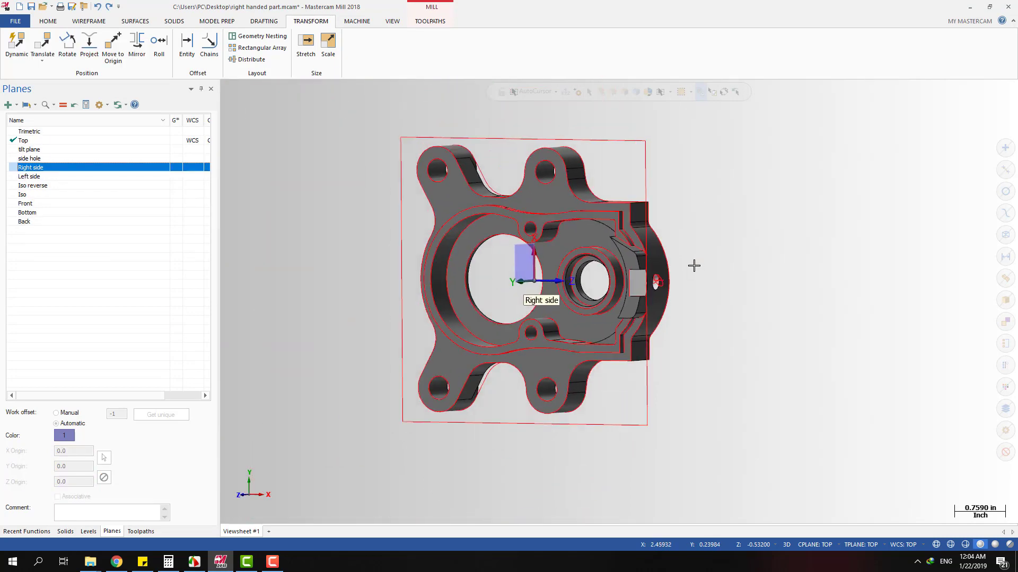
pyautogui.scroll(2, 689, 267)
pyautogui.hotkey('alt', '1')
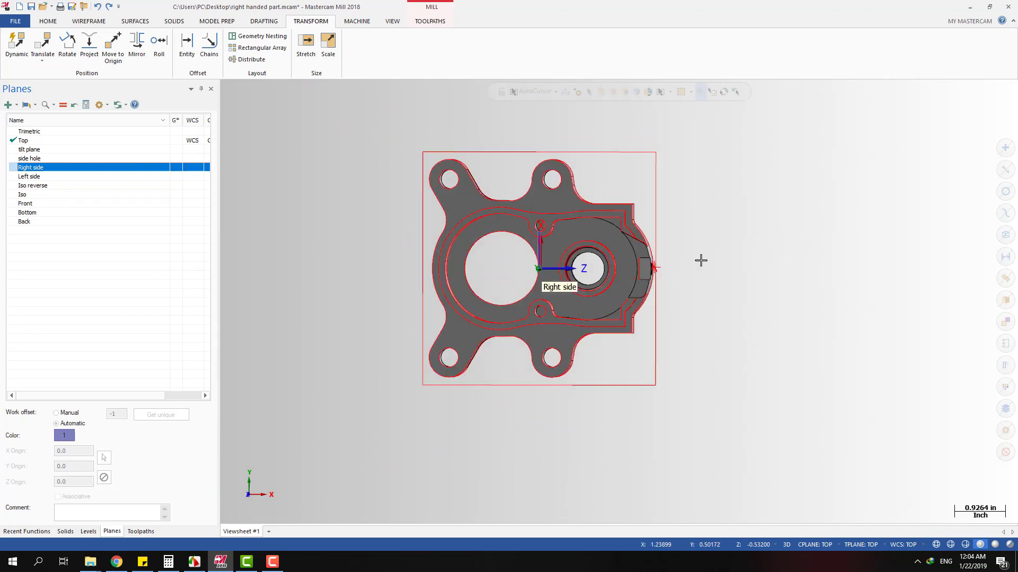
pyautogui.moveTo(701, 229); pyautogui.dragTo(631, 236, button='middle')
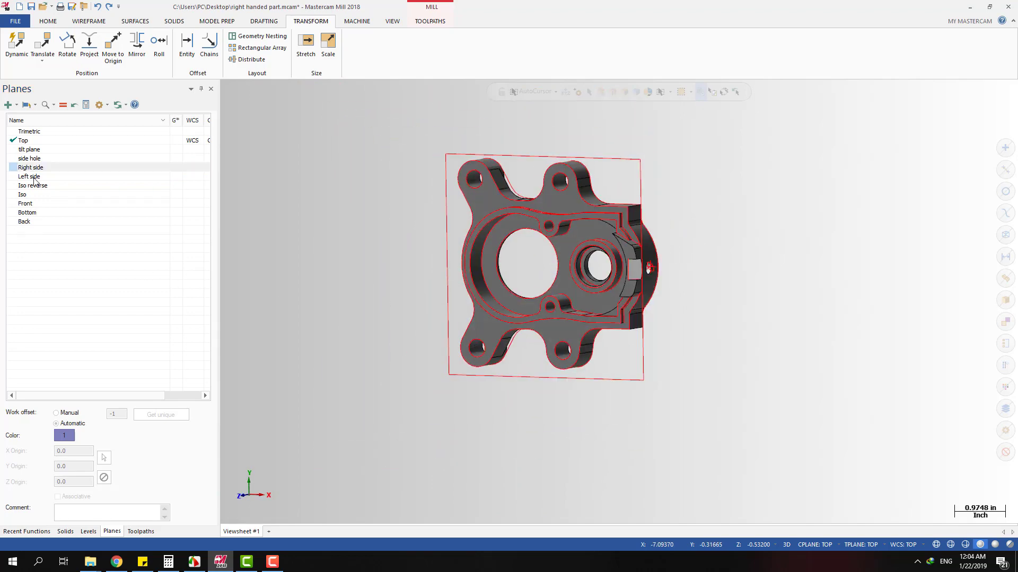
# Display the side hole plane and the tilt plane and compare their axes with the side hole and notch face.
pyautogui.click(34, 160)
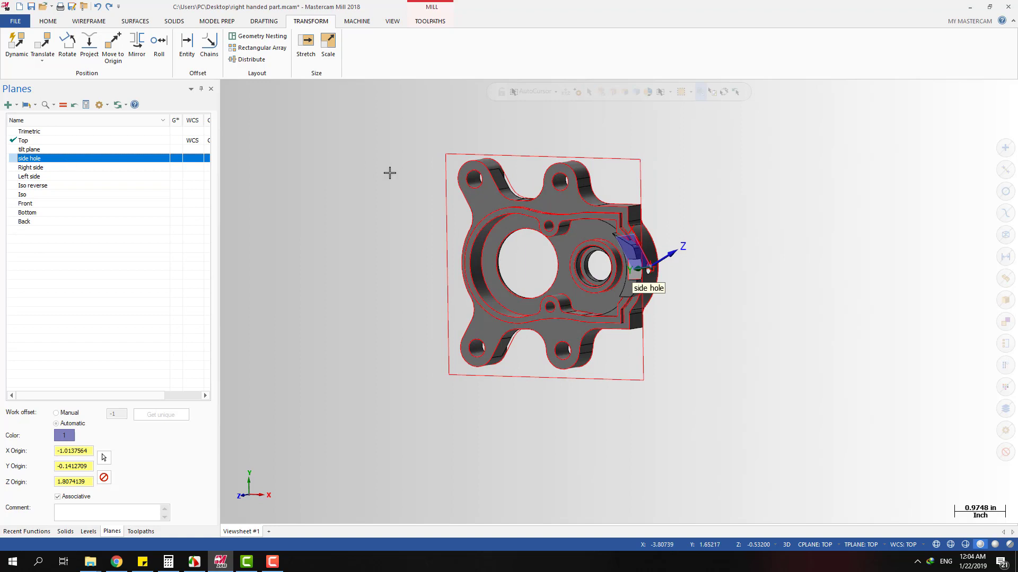
pyautogui.scroll(5, 658, 259)
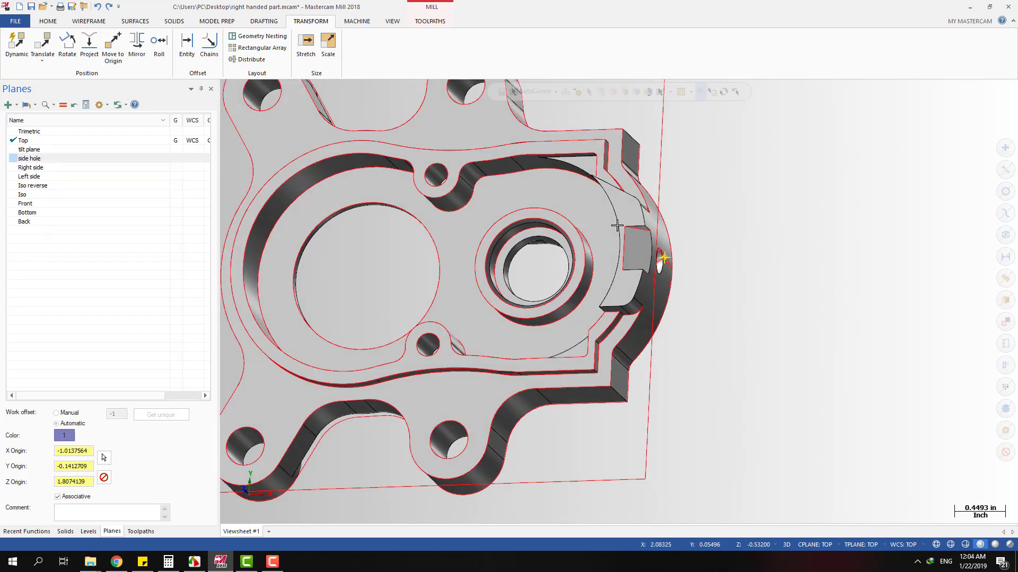
pyautogui.scroll(-2, 641, 212)
pyautogui.click(37, 152)
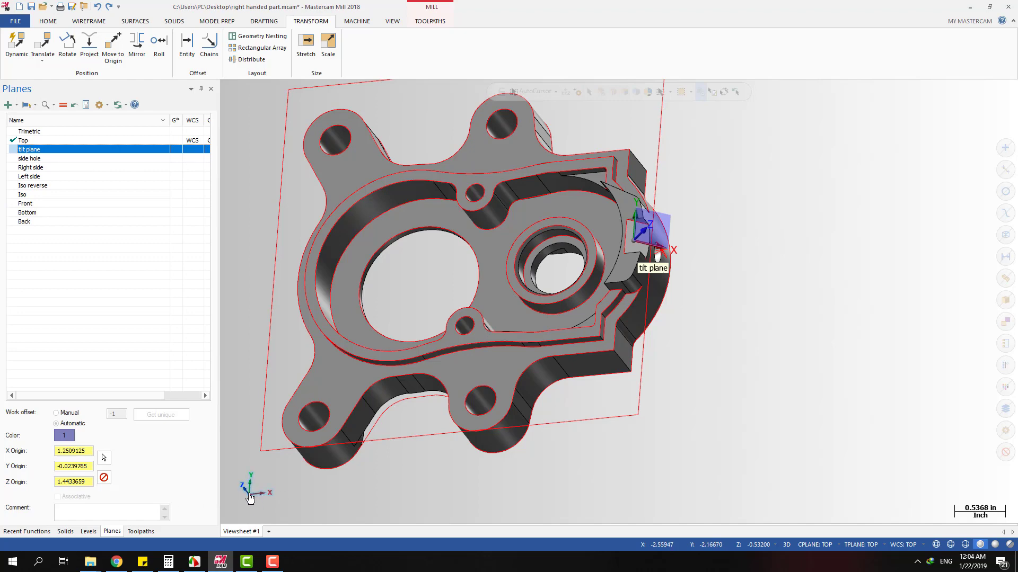
pyautogui.click(250, 496)
pyautogui.scroll(4, 601, 251)
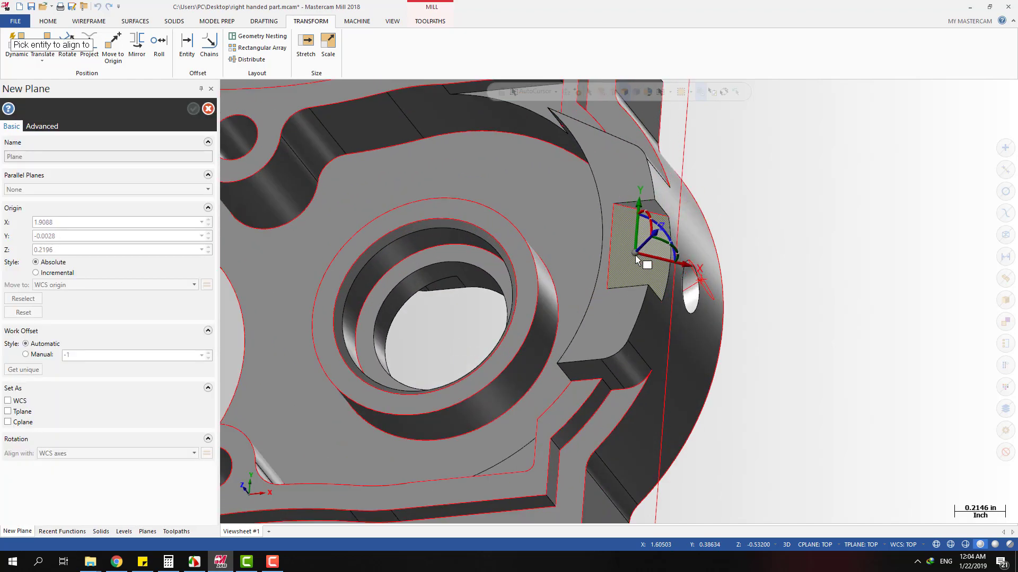
pyautogui.press('Escape')
pyautogui.scroll(-2, 641, 248)
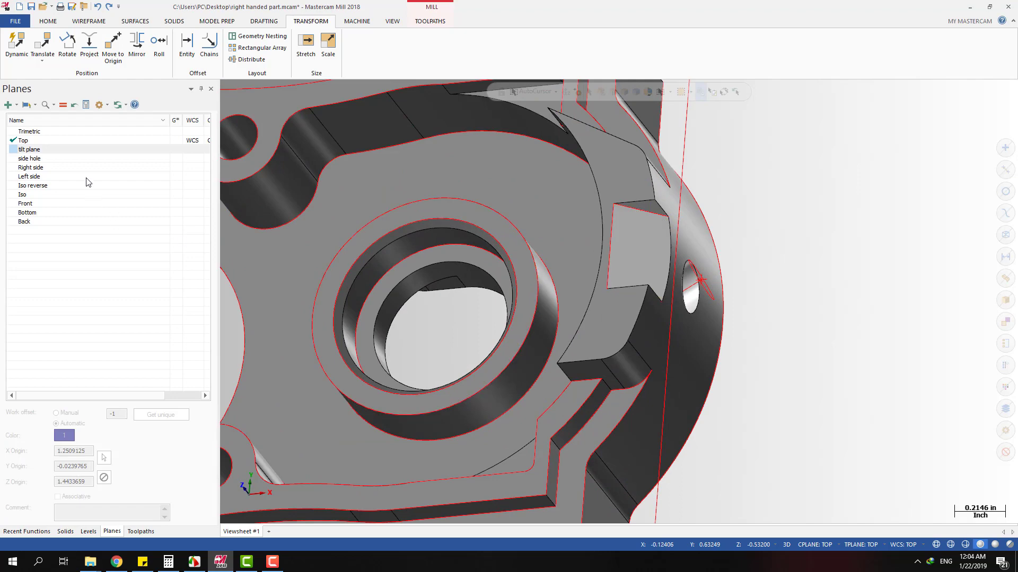
pyautogui.scroll(-1, 638, 247)
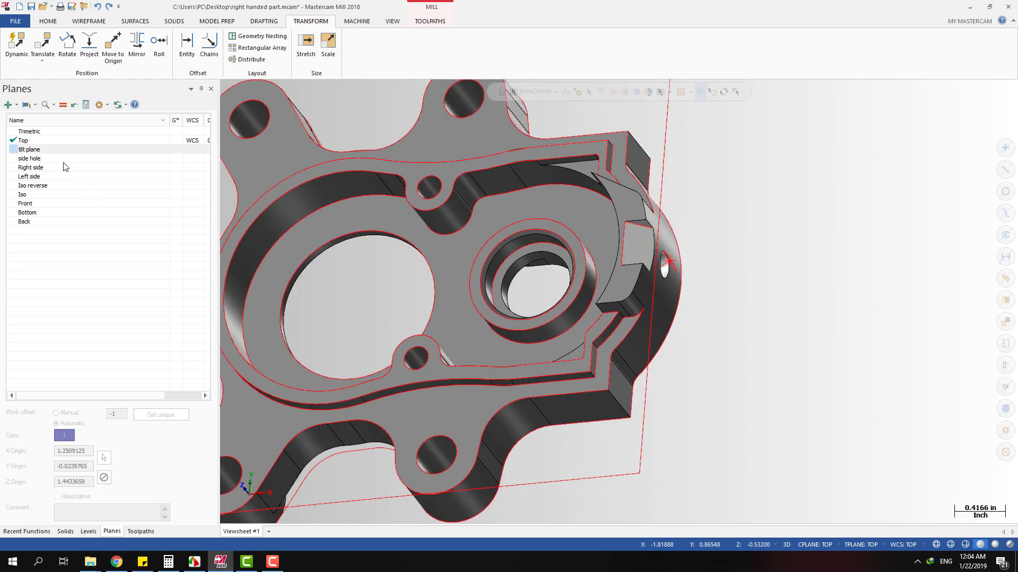
pyautogui.click(9, 105)
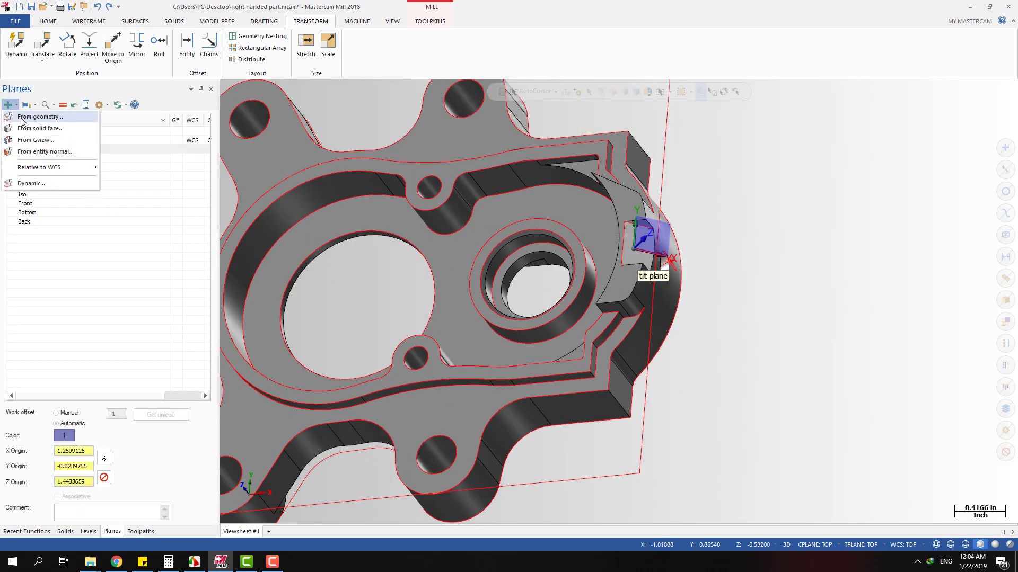
pyautogui.click(22, 121)
# Inspect the tilt plane's position at the sloped notch from the top view and a slight tilt.
pyautogui.hotkey('alt', '1')
pyautogui.scroll(-3, 737, 312)
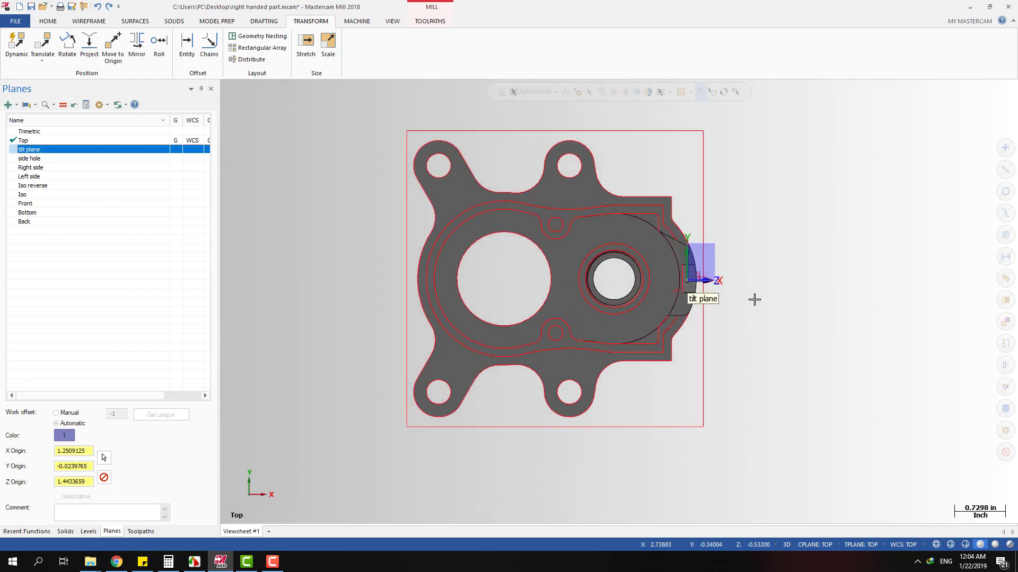
pyautogui.moveTo(755, 297); pyautogui.dragTo(666, 290, button='middle')
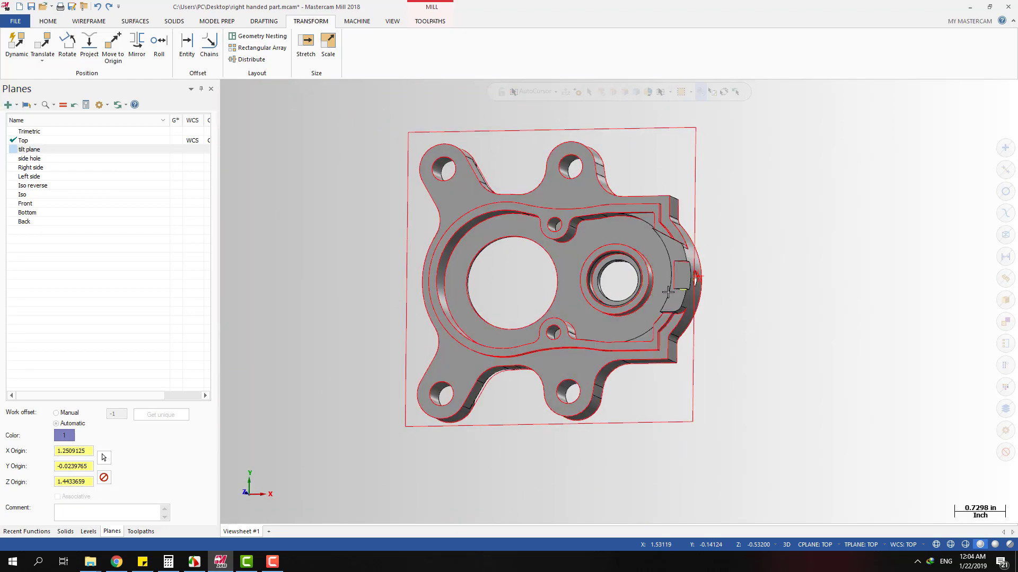
pyautogui.scroll(2, 710, 352)
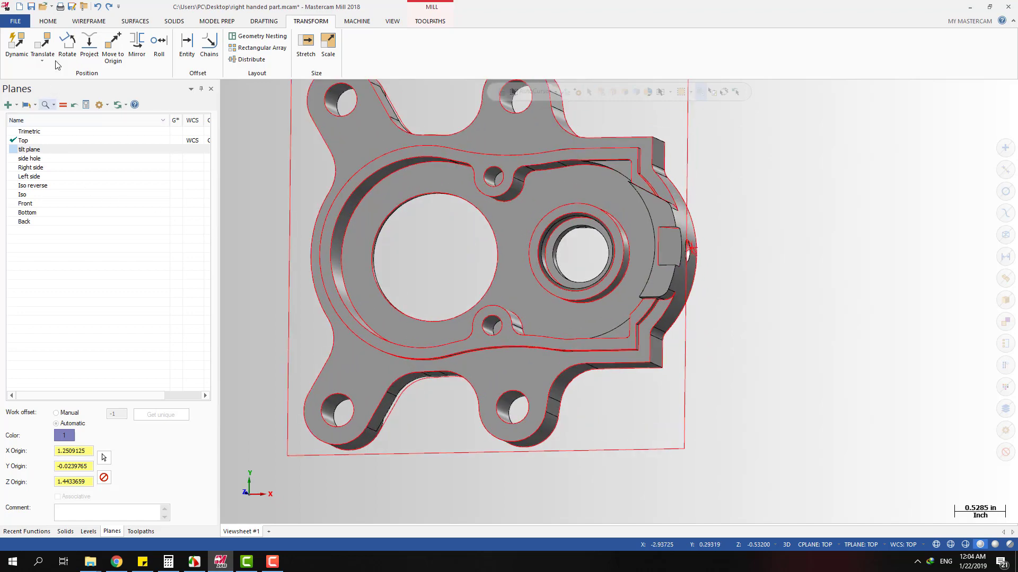
pyautogui.click(48, 21)
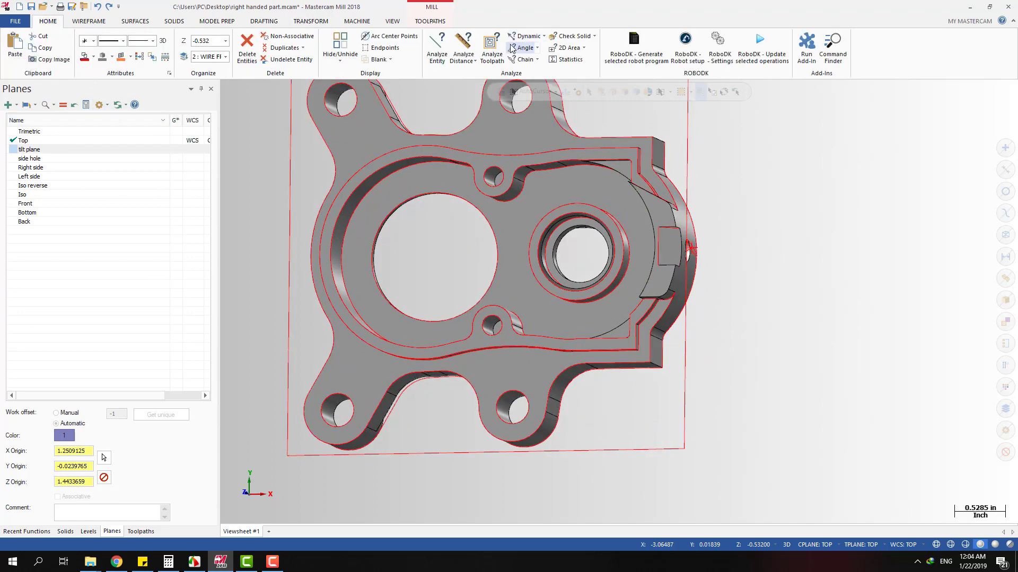
pyautogui.click(89, 21)
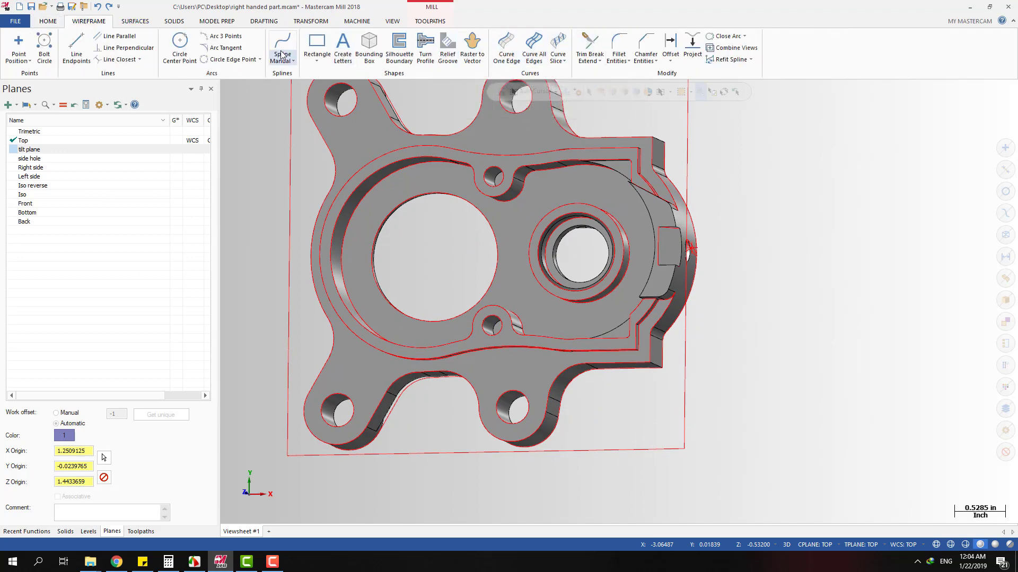
# Draw a line across the sloped notch face from the midpoint of its upper edge to the midpoint of its lower edge.
pyautogui.click(84, 41)
pyautogui.scroll(5, 628, 186)
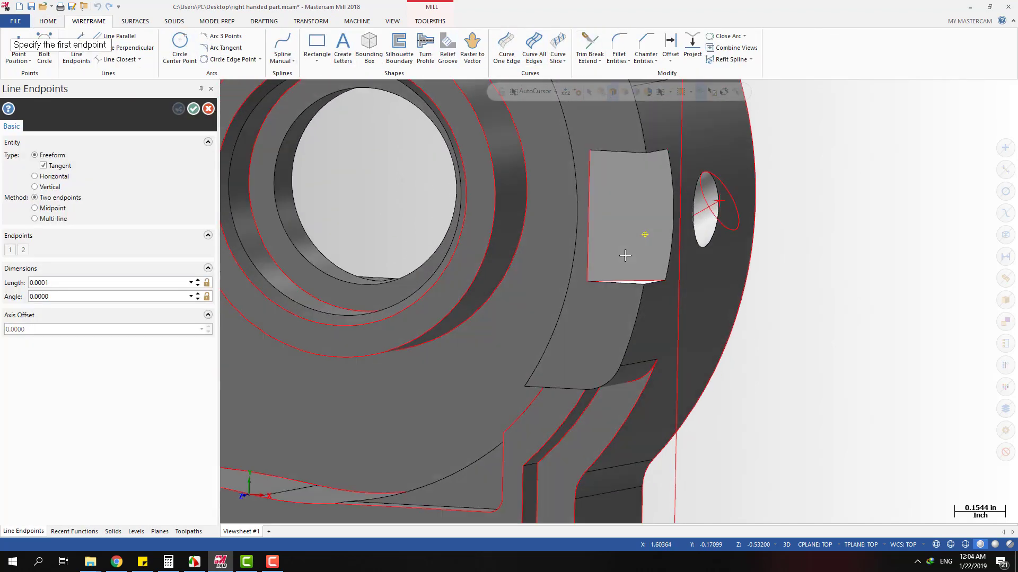
pyautogui.moveTo(625, 255); pyautogui.dragTo(654, 243, button='middle')
pyautogui.click(632, 151)
pyautogui.click(624, 277)
pyautogui.scroll(-2, 657, 285)
pyautogui.press('Escape')
pyautogui.scroll(-1, 766, 218)
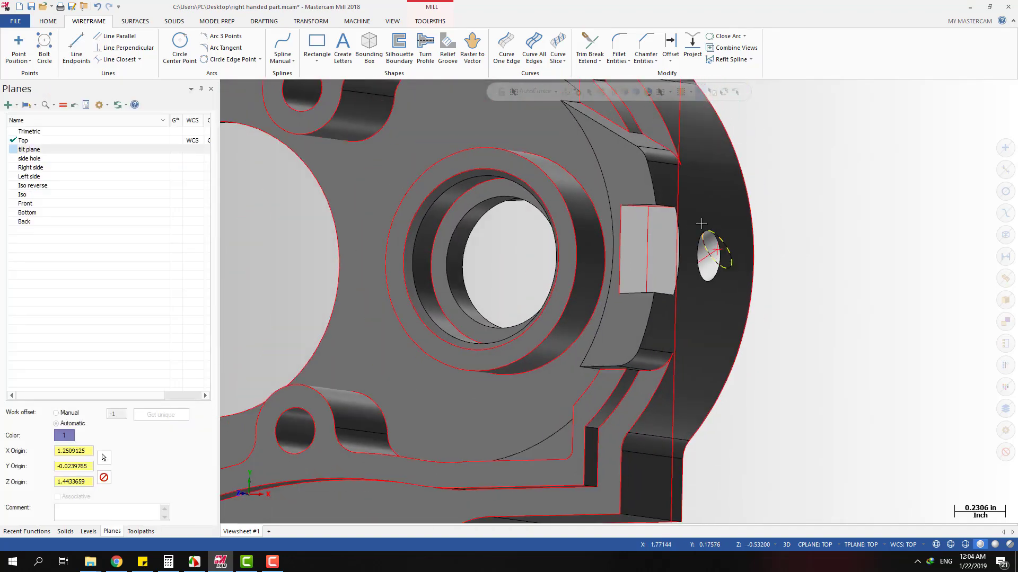
# Start a new plane from geometry using the notch face's centre line and its lower edge.
pyautogui.click(17, 106)
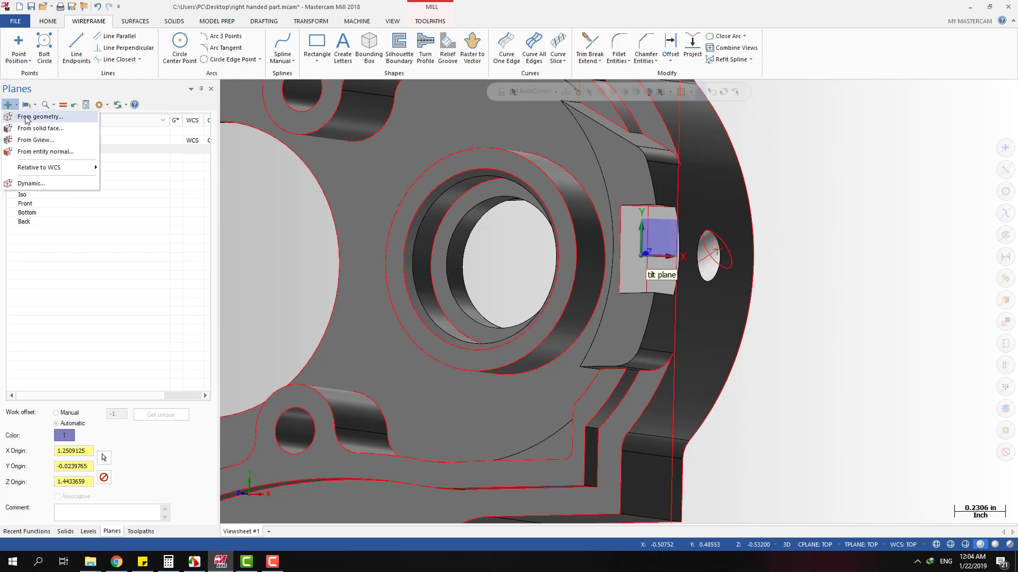
pyautogui.click(25, 118)
pyautogui.moveTo(310, 177); pyautogui.dragTo(618, 350, button='middle')
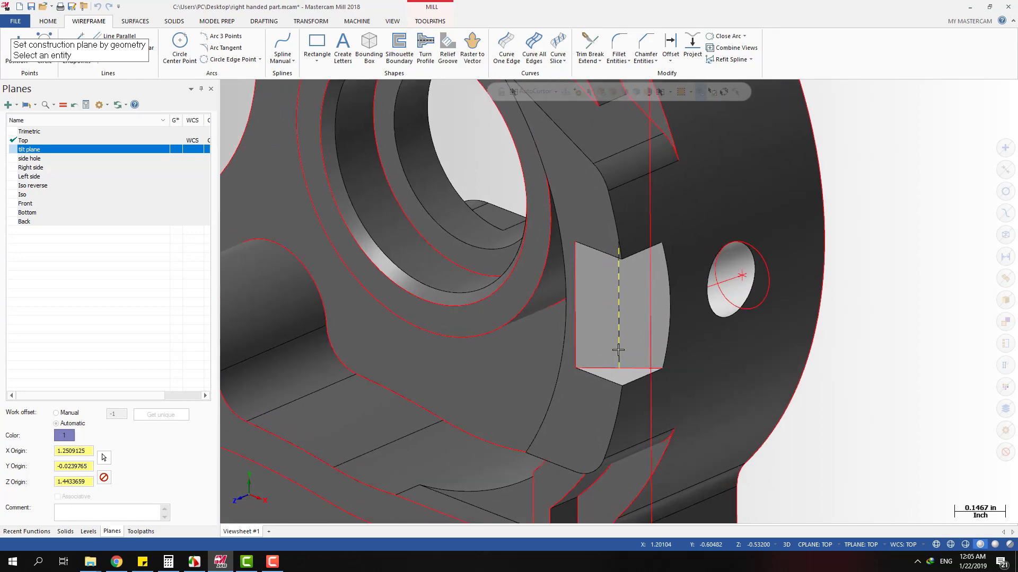
pyautogui.click(618, 350)
pyautogui.click(622, 368)
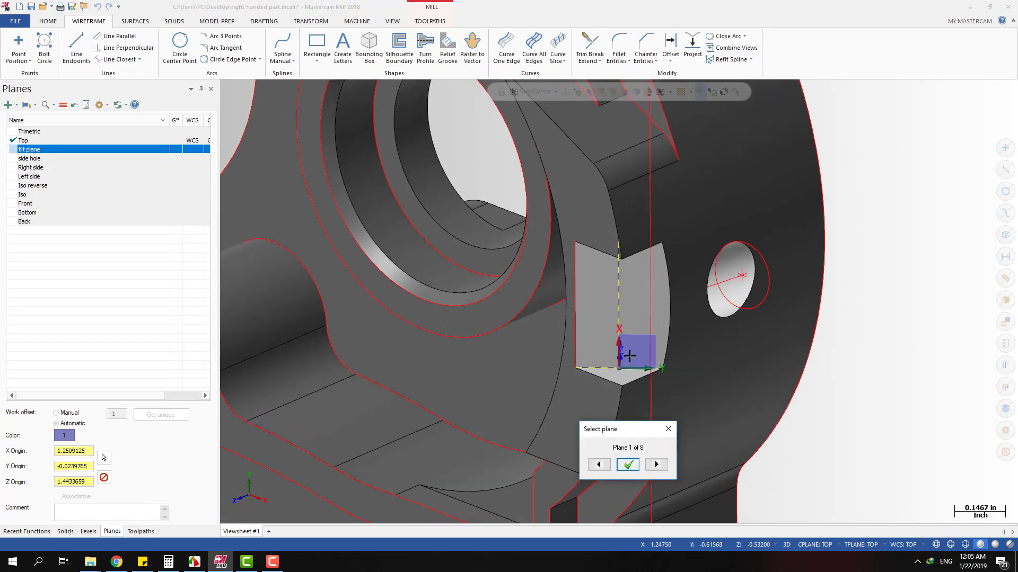
# Cycle through the possible orientations for the new plane and accept plane 7 of 8.
pyautogui.scroll(-3, 630, 356)
pyautogui.moveTo(630, 356); pyautogui.dragTo(705, 349, button='middle')
pyautogui.click(660, 465)
pyautogui.click(661, 465)
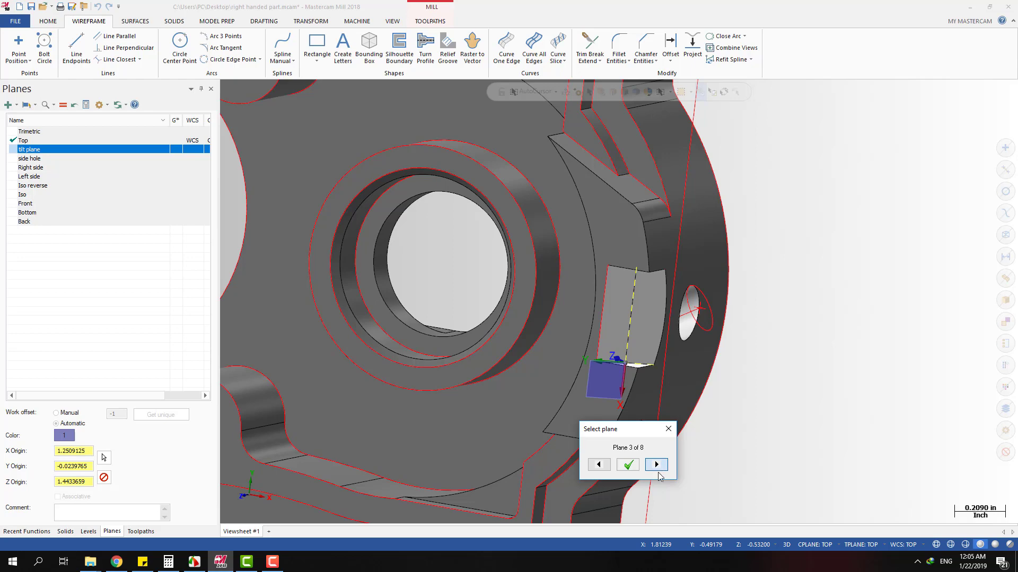
pyautogui.click(657, 469)
pyautogui.click(658, 469)
pyautogui.click(658, 469)
pyautogui.moveTo(678, 418); pyautogui.dragTo(580, 310, button='middle')
pyautogui.click(656, 465)
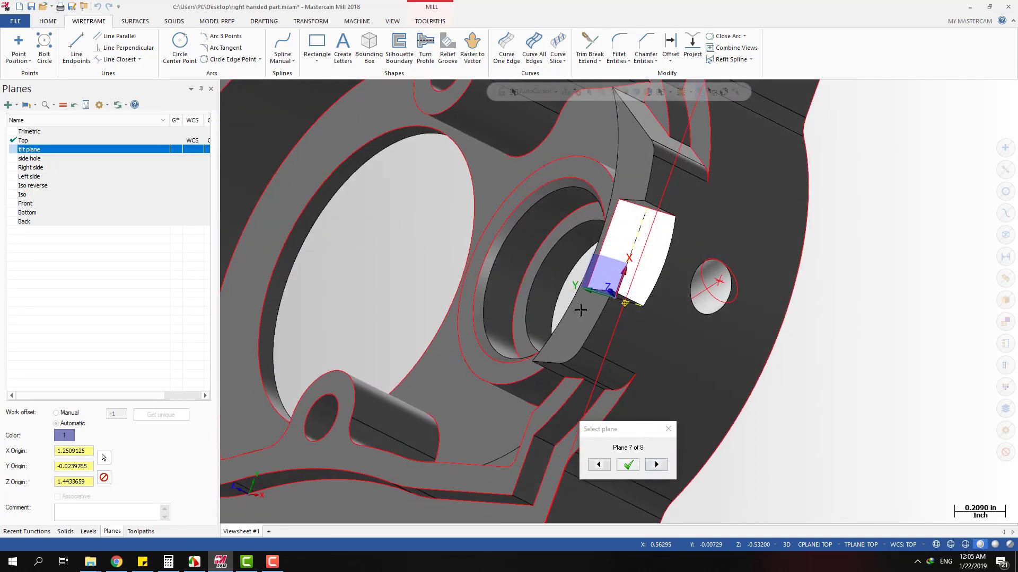
pyautogui.click(627, 464)
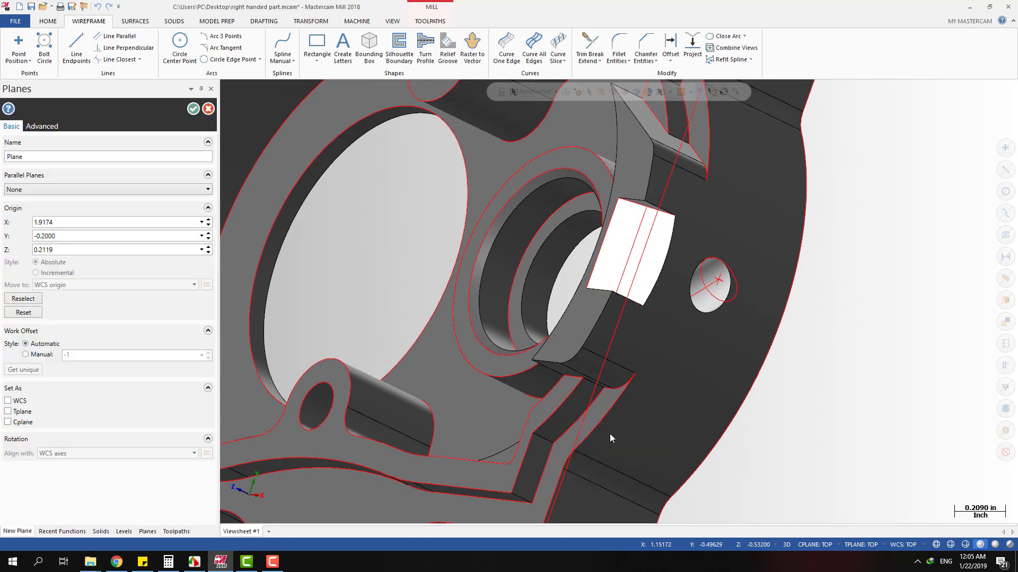
# Name the new plane "tilt plane" and create it.
pyautogui.doubleClick(98, 157)
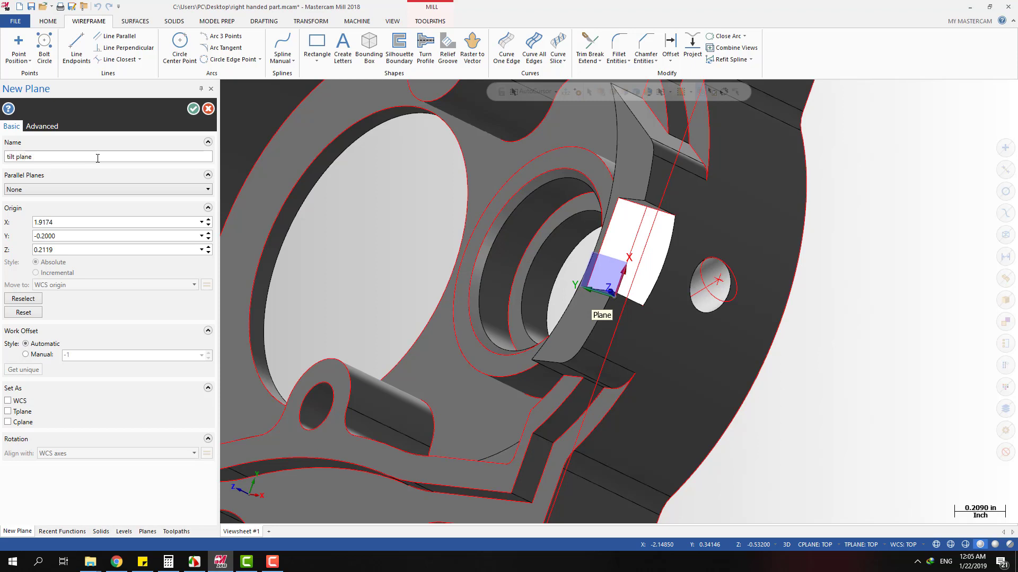
pyautogui.click(193, 109)
pyautogui.scroll(-5, 746, 349)
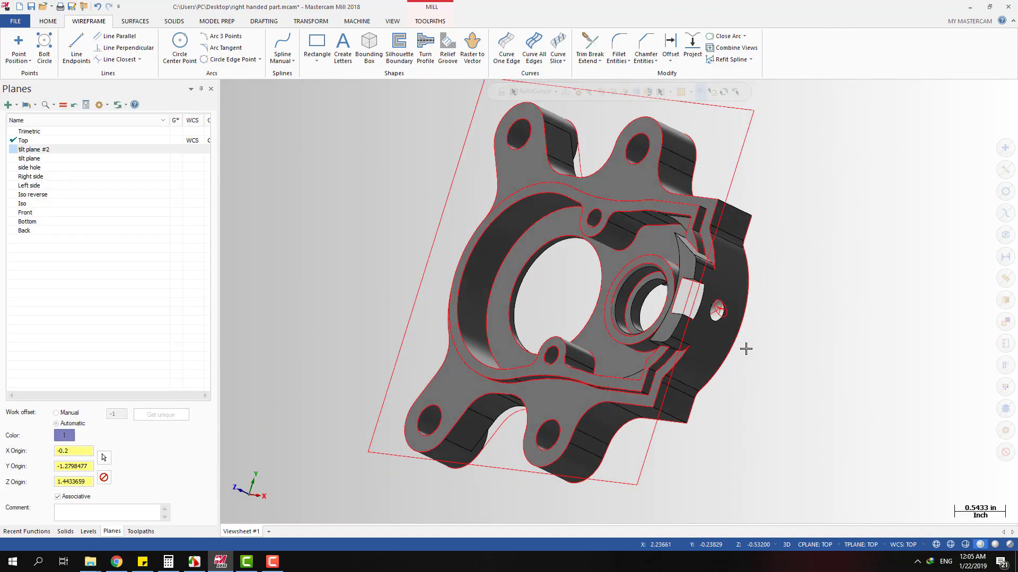
# Display tilt plane #2 and the side hole plane and check their axes against the notch and side hole.
pyautogui.hotkey('alt', '1')
pyautogui.scroll(-3, 692, 327)
pyautogui.scroll(3, 689, 327)
pyautogui.moveTo(689, 323); pyautogui.dragTo(636, 299, button='middle')
pyautogui.scroll(2, 636, 299)
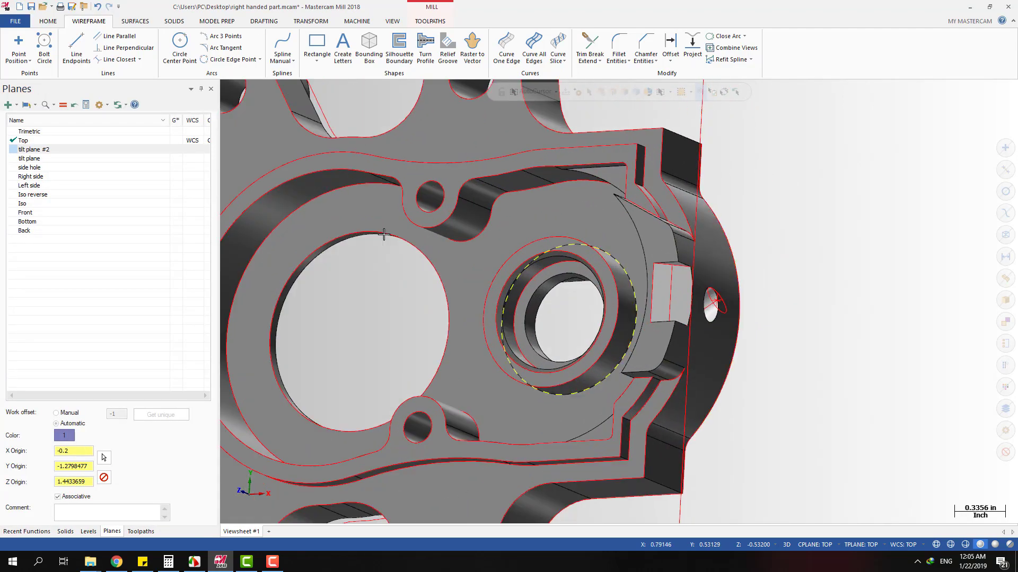
pyautogui.click(35, 151)
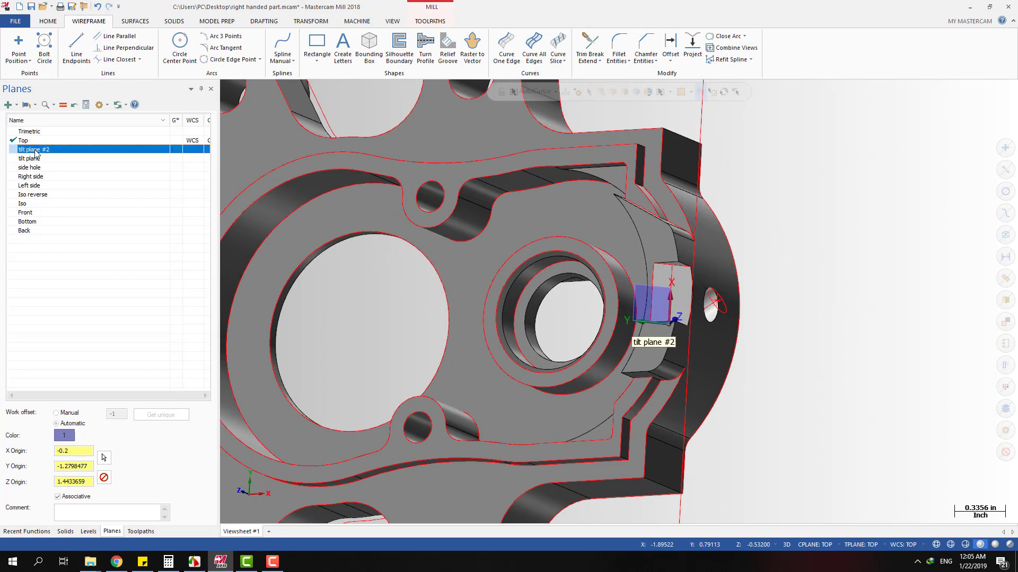
pyautogui.click(31, 168)
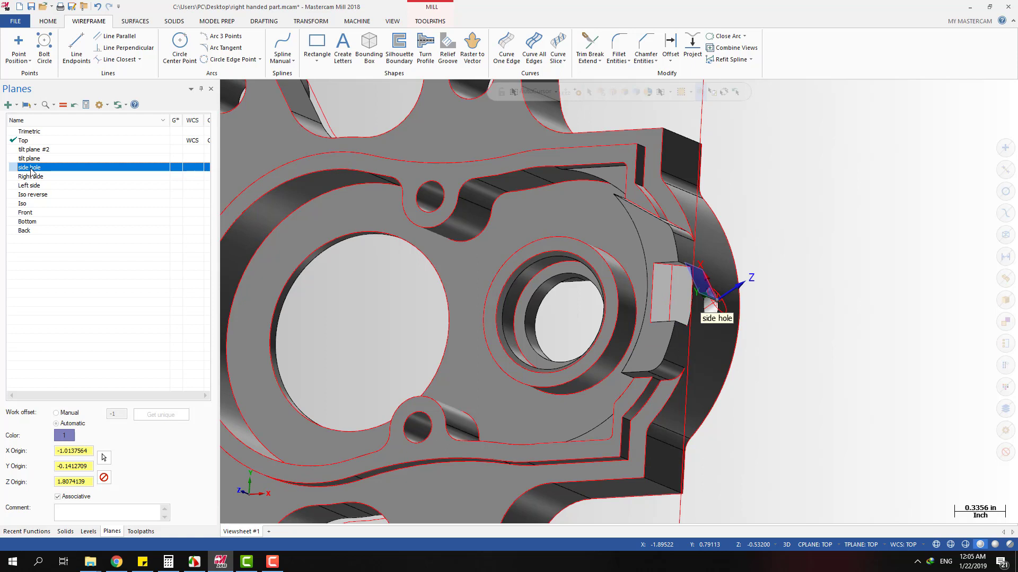
pyautogui.click(22, 105)
pyautogui.click(16, 106)
pyautogui.click(16, 105)
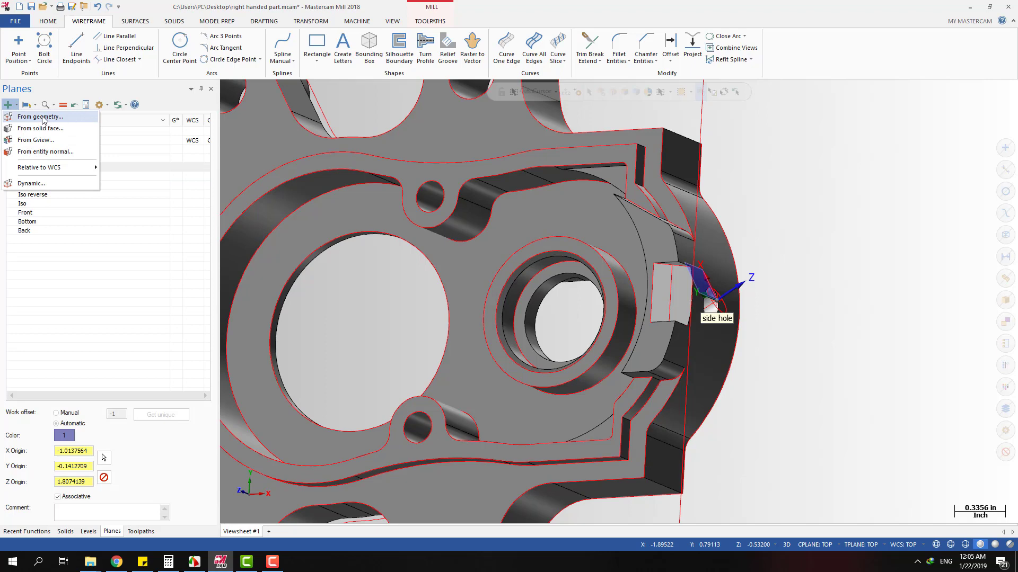
pyautogui.click(43, 116)
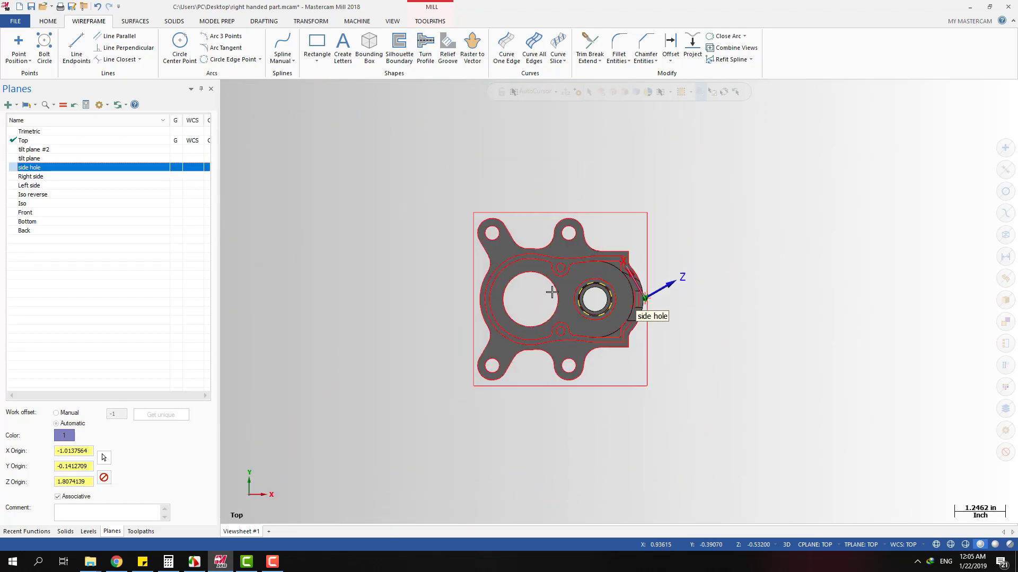
# Mirror the entire part and its wireframe about the Y axis using the Move method.
pyautogui.moveTo(421, 158); pyautogui.dragTo(677, 393)
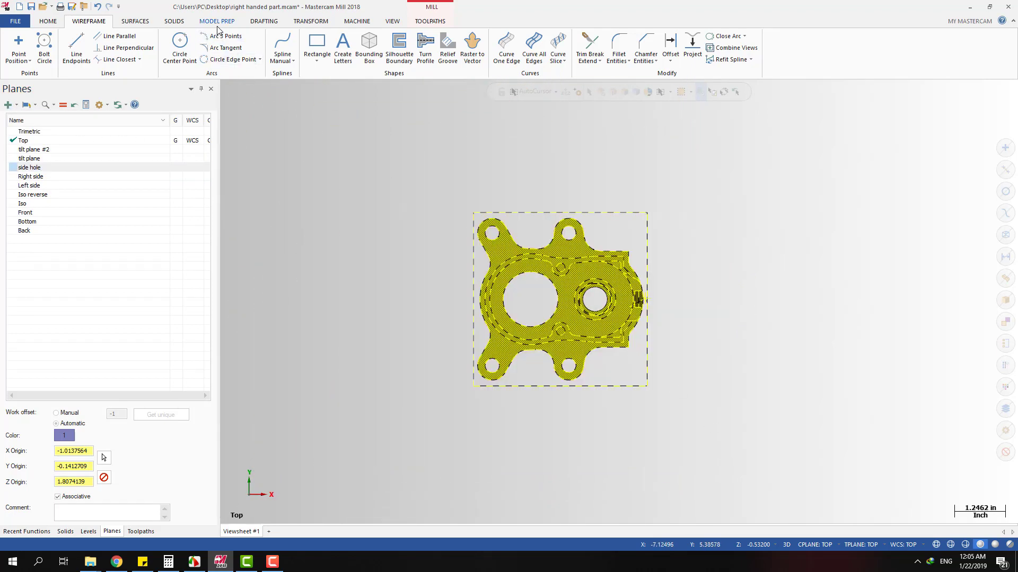
pyautogui.click(310, 21)
pyautogui.click(137, 45)
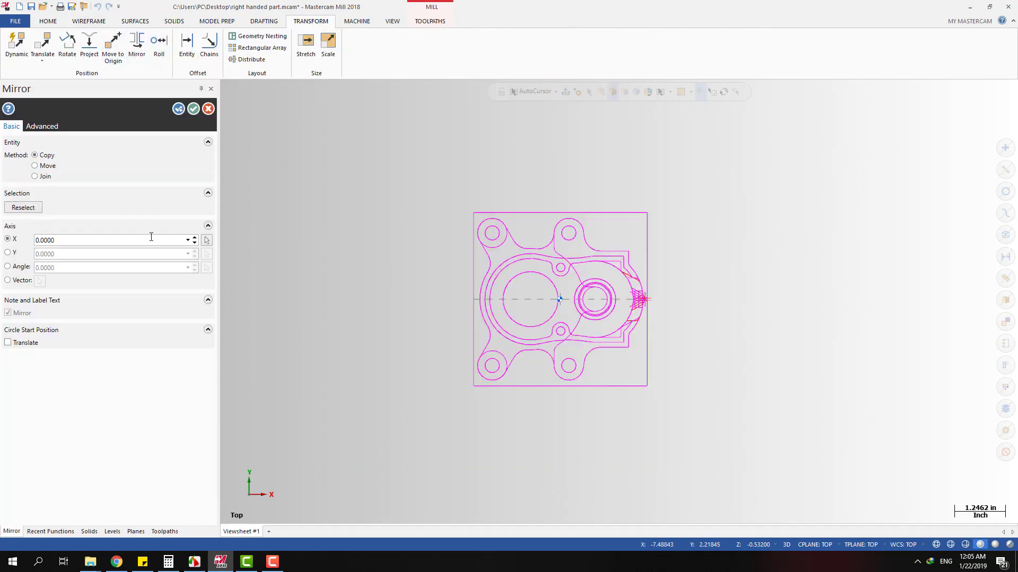
pyautogui.click(42, 166)
pyautogui.click(7, 252)
pyautogui.click(193, 108)
# Clear the transform result colours from the mirrored part.
pyautogui.scroll(3, 504, 315)
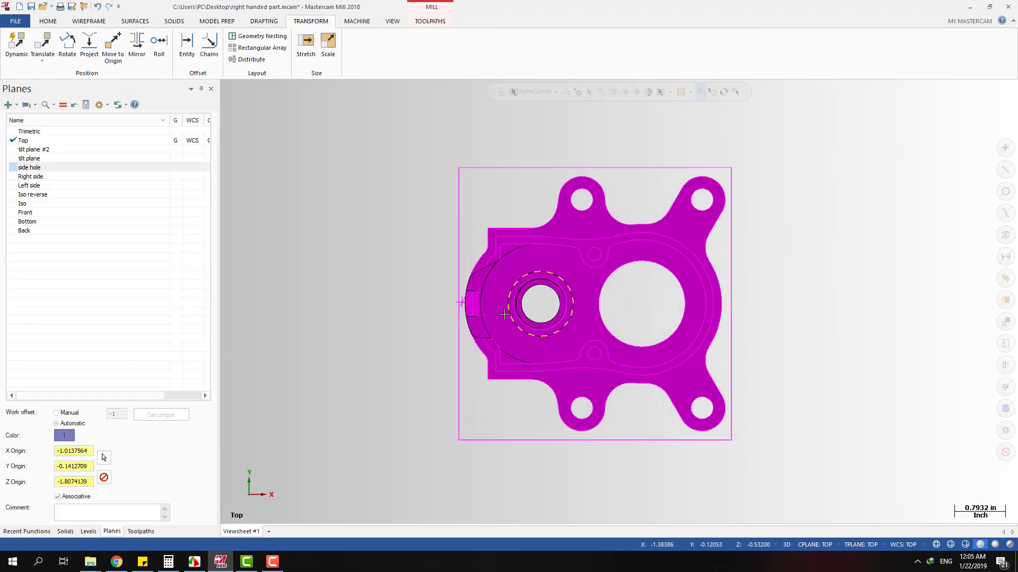
pyautogui.moveTo(504, 315); pyautogui.dragTo(379, 244, button='middle')
pyautogui.rightClick(377, 243)
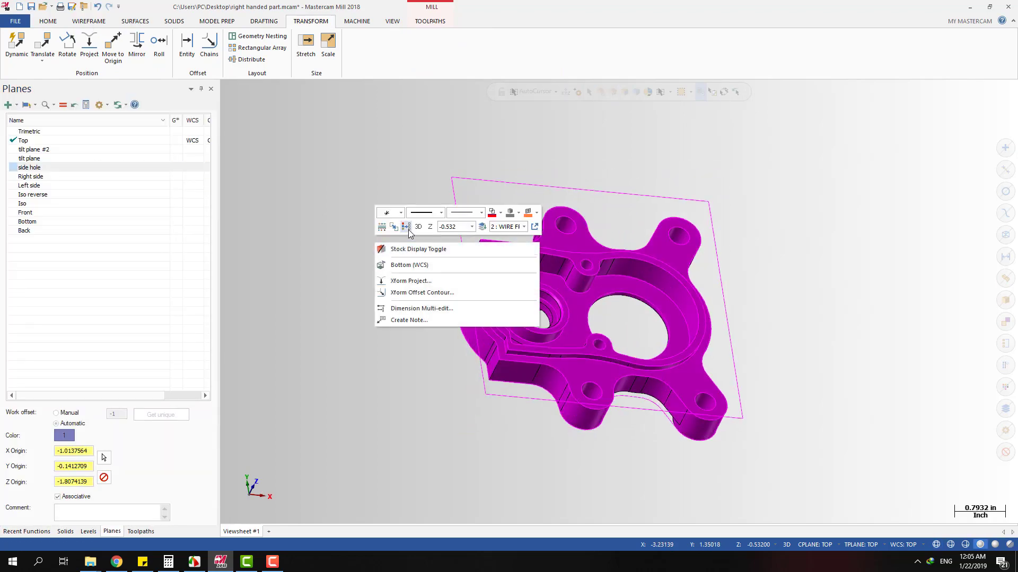
pyautogui.click(406, 227)
# Compare the axes of tilt plane #2 and the side hole plane with the notch and hole on the mirrored part.
pyautogui.click(35, 150)
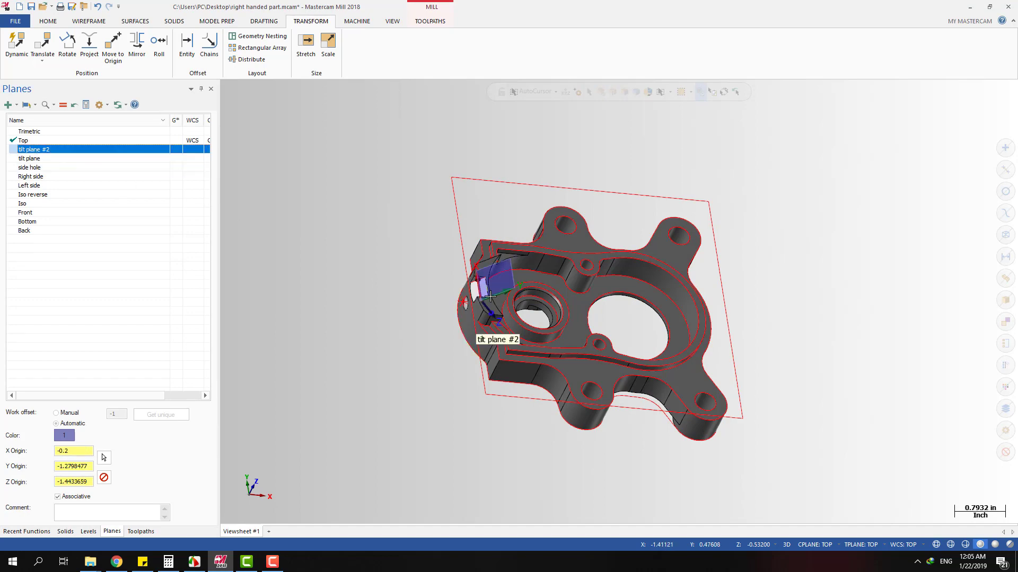
pyautogui.doubleClick(48, 150)
pyautogui.click(41, 151)
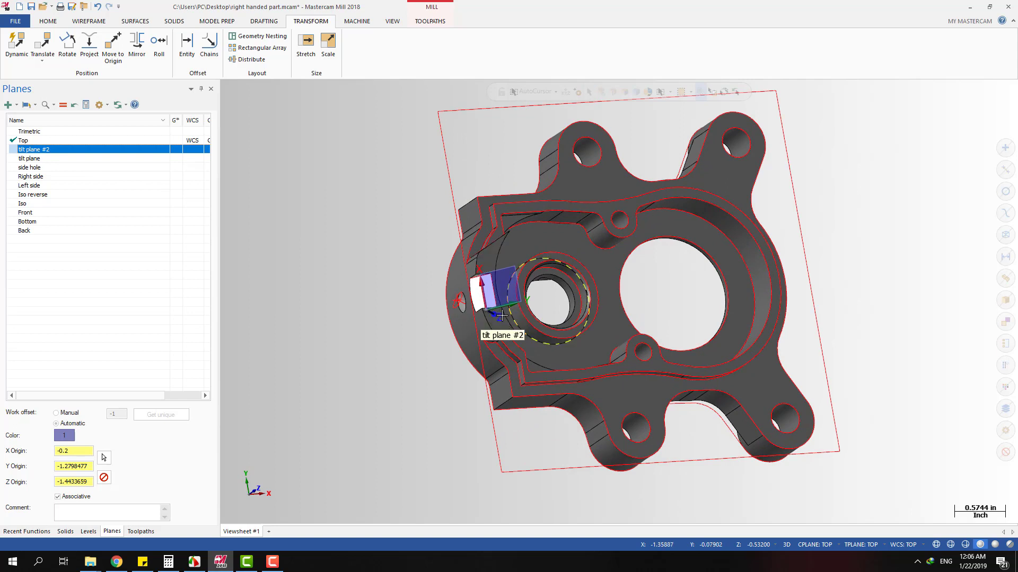
pyautogui.click(30, 168)
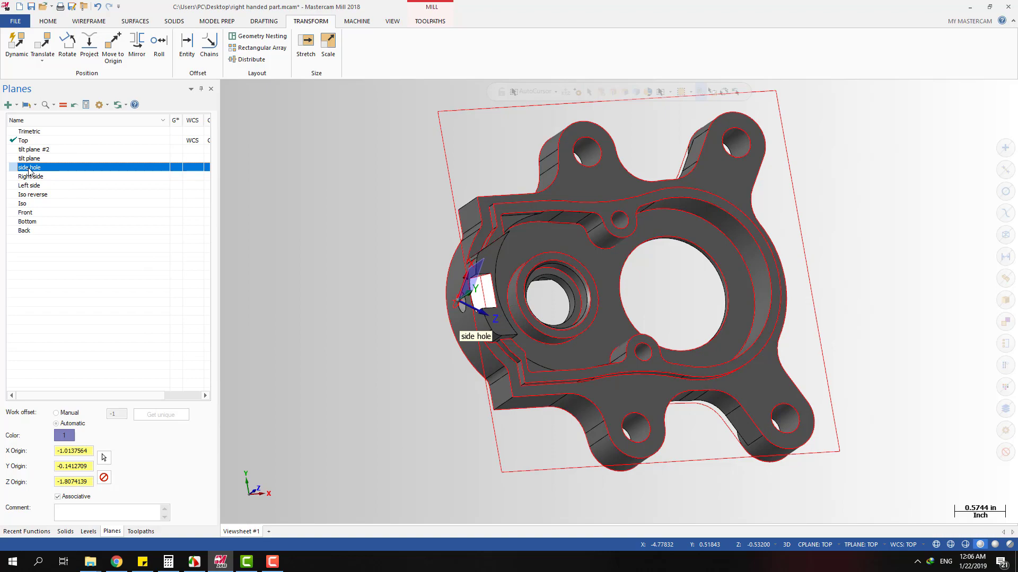
pyautogui.scroll(5, 466, 318)
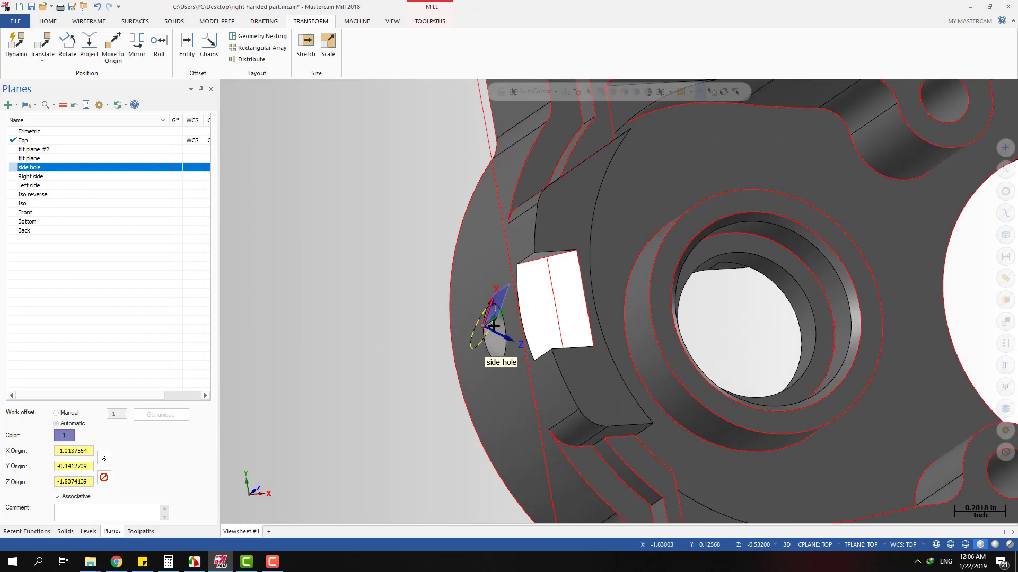
pyautogui.scroll(-2, 466, 347)
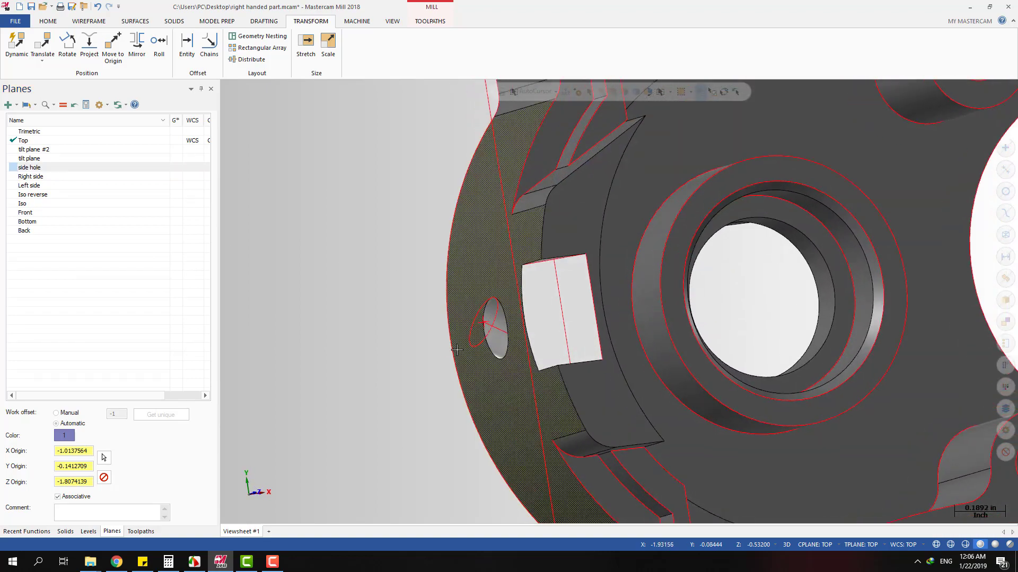
pyautogui.click(28, 151)
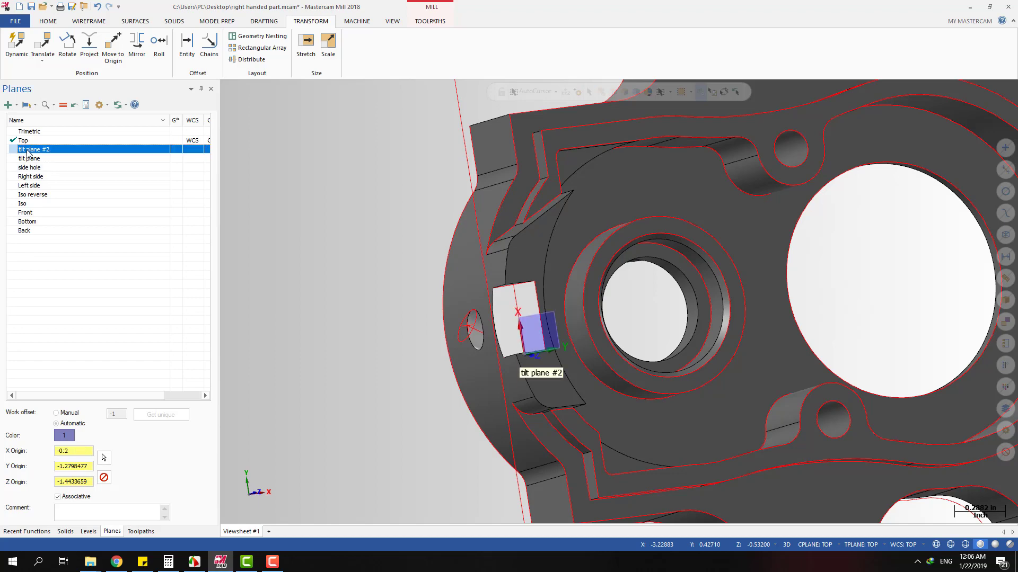
pyautogui.rightClick(28, 151)
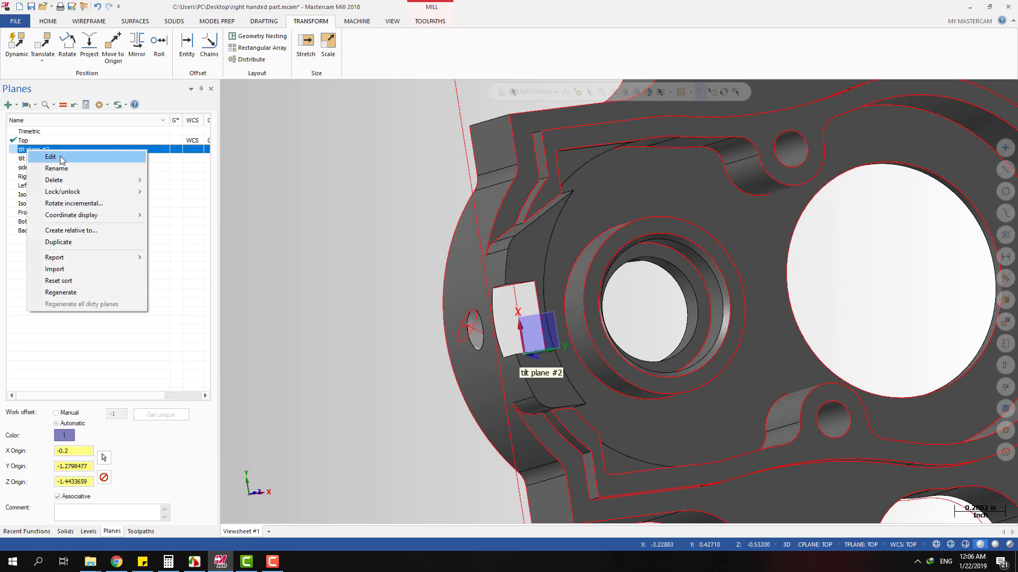
pyautogui.click(60, 157)
pyautogui.moveTo(639, 346); pyautogui.dragTo(549, 318, button='middle')
pyautogui.press('Escape')
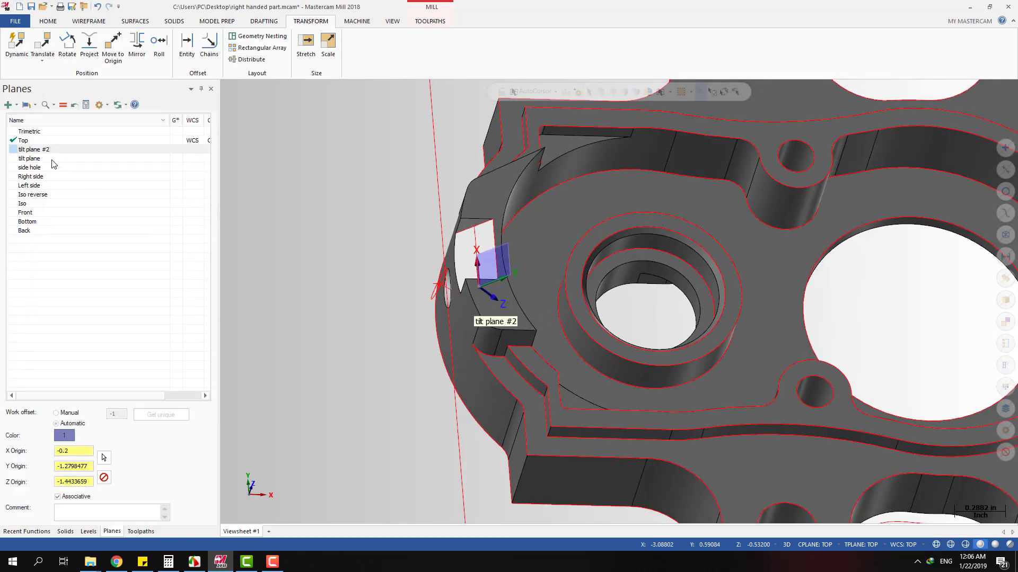
# Rotate tilt plane #2 by 180° about its X axis and accept the edited plane.
pyautogui.rightClick(32, 154)
pyautogui.click(55, 155)
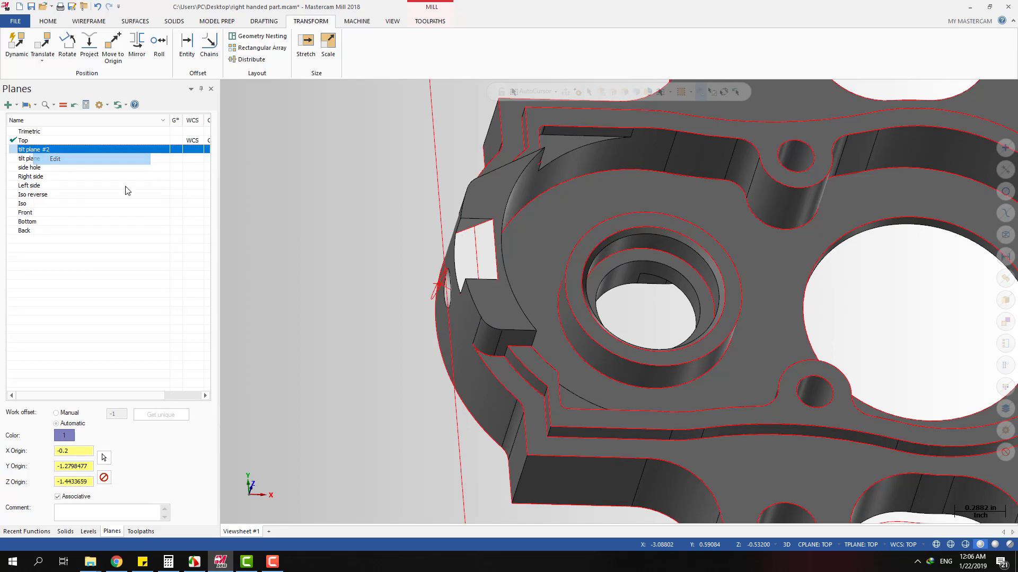
pyautogui.click(522, 311)
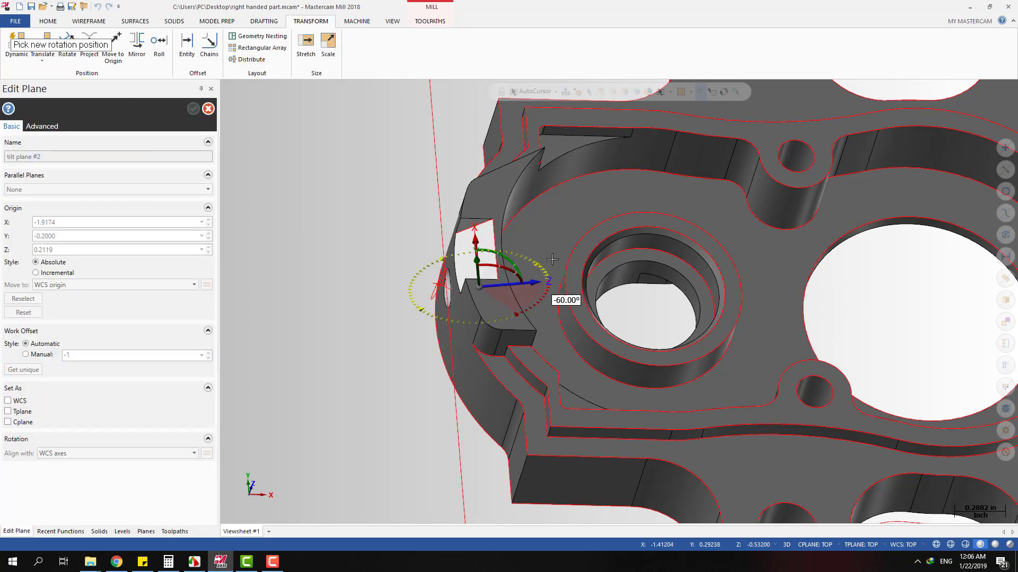
pyautogui.write('180')
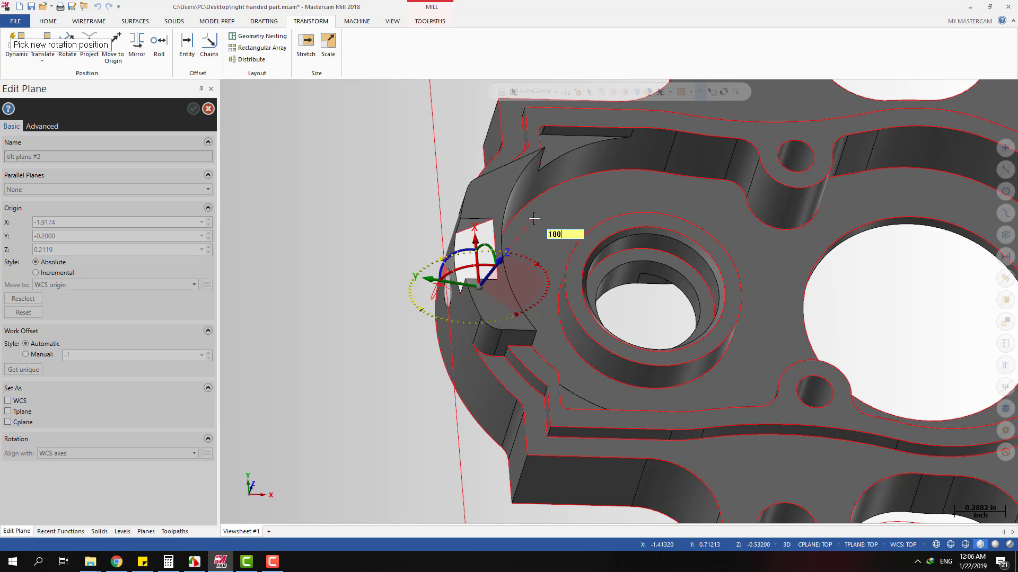
pyautogui.press('Return')
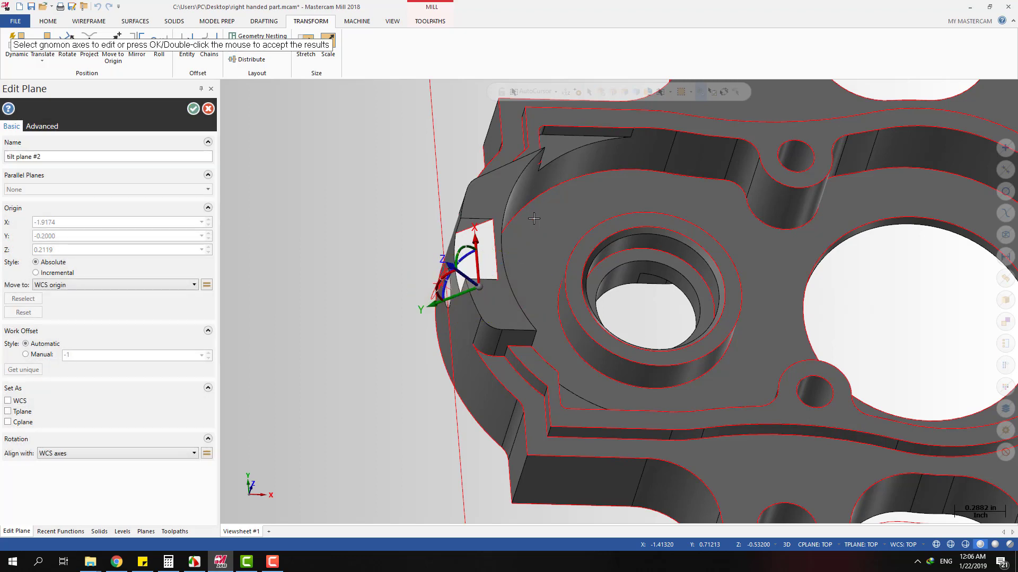
pyautogui.click(193, 108)
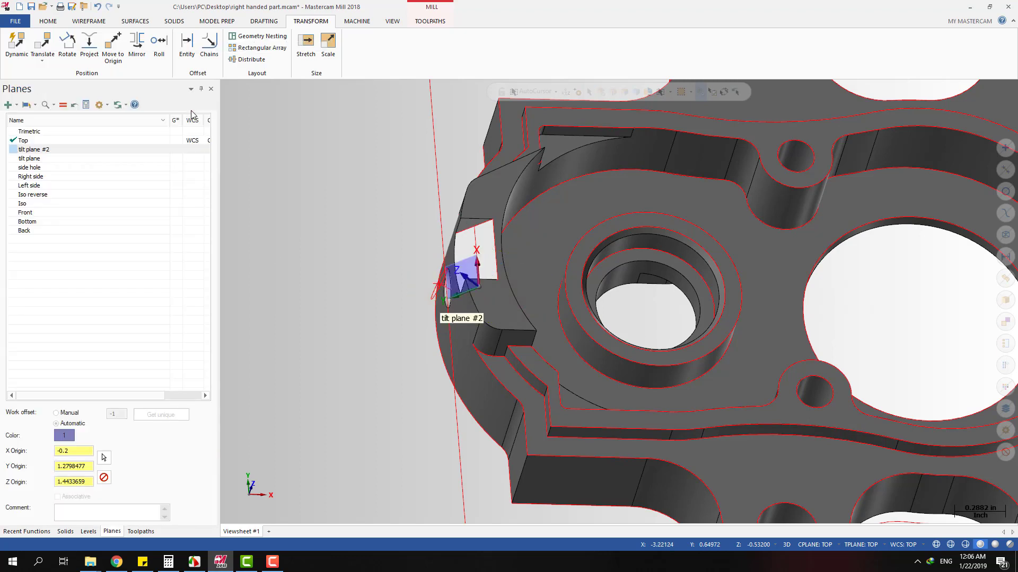
# Rotate the side hole plane by 180° about its Y axis and accept the edited plane.
pyautogui.click(33, 167)
pyautogui.rightClick(36, 170)
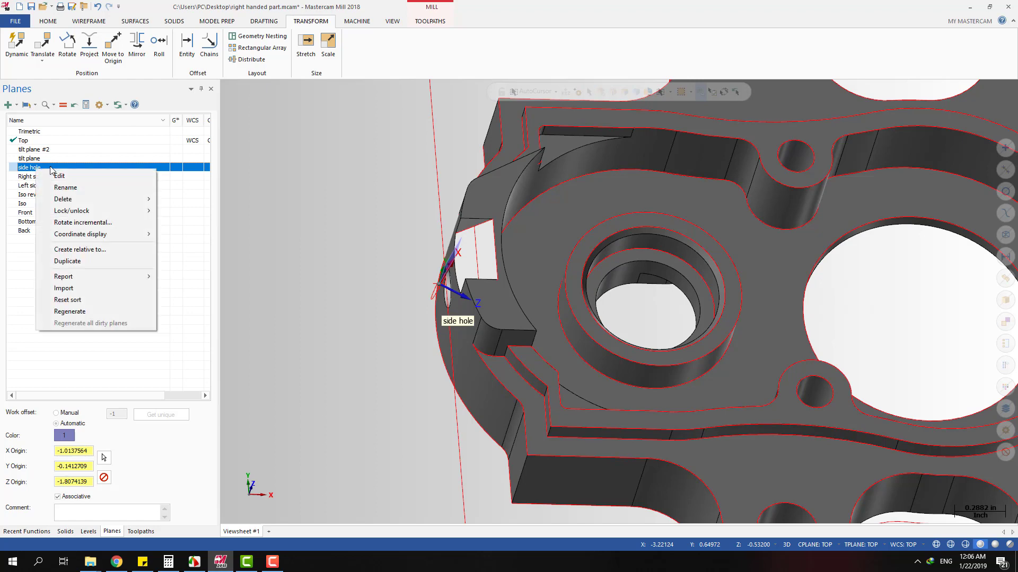
pyautogui.click(53, 175)
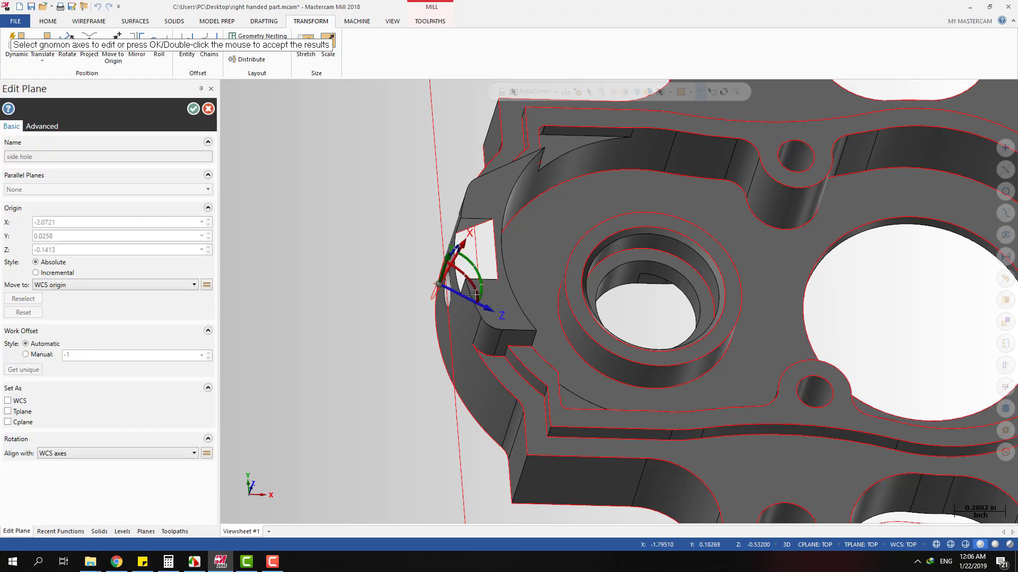
pyautogui.scroll(2, 475, 290)
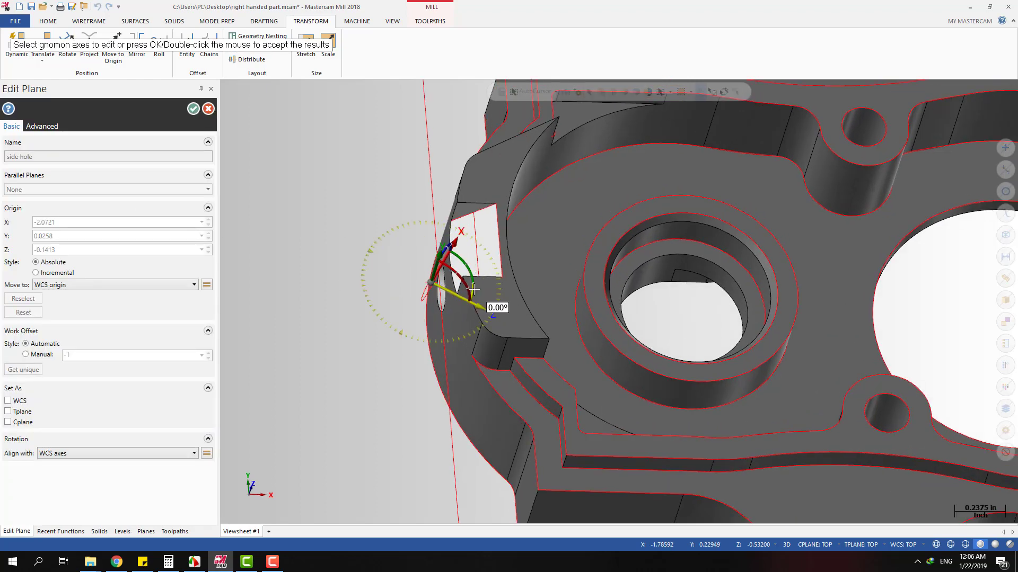
pyautogui.click(475, 289)
pyautogui.write('180')
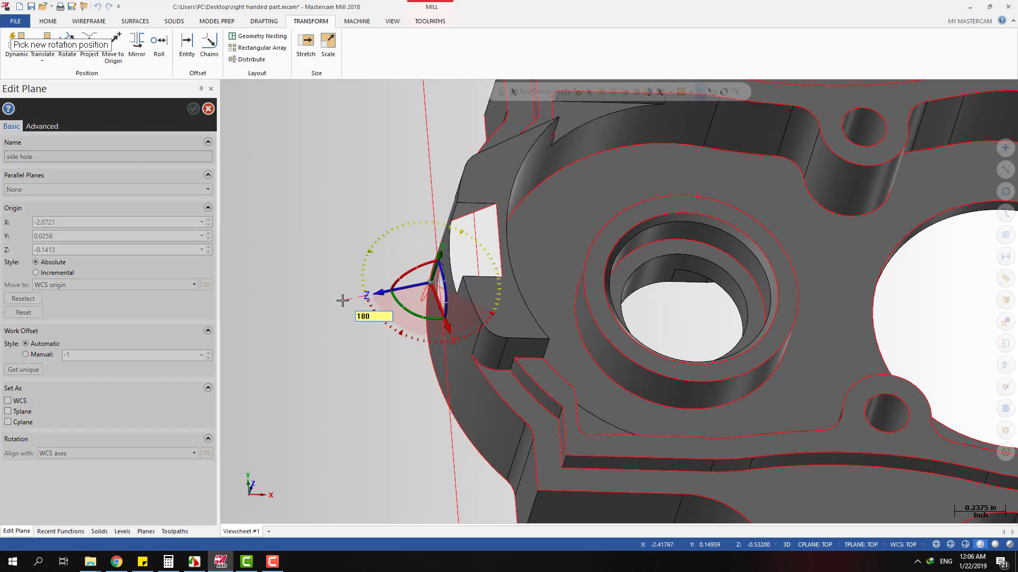
pyautogui.press('Return')
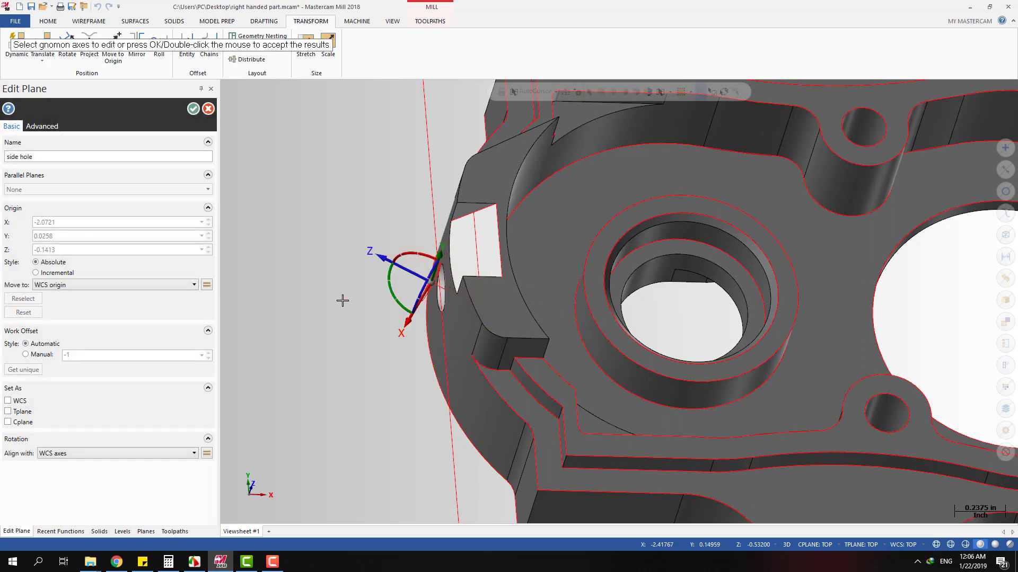
pyautogui.click(193, 109)
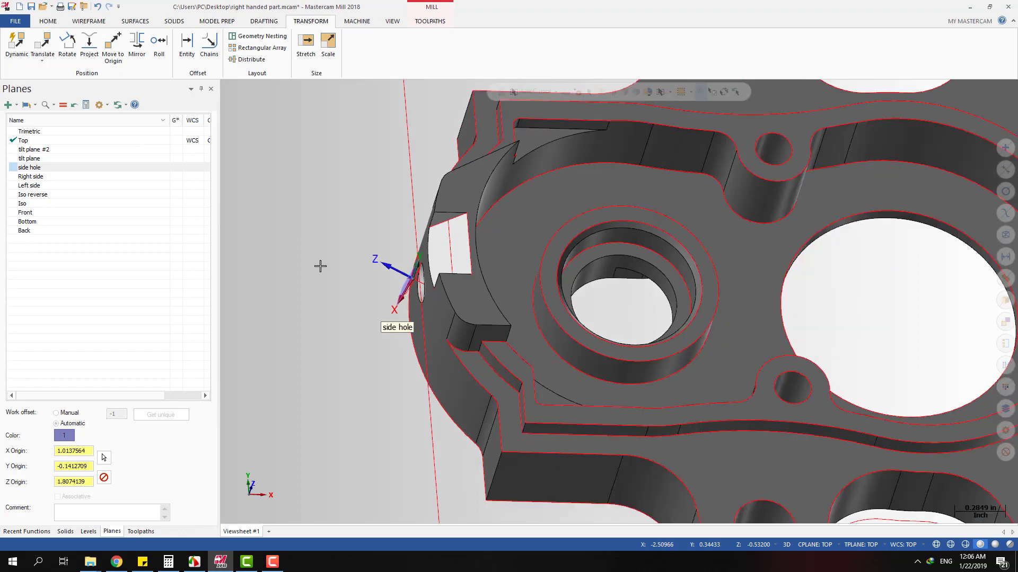
# Return to the Top view and save the part file.
pyautogui.hotkey('alt', '1')
pyautogui.hotkey('ctrl', 's')
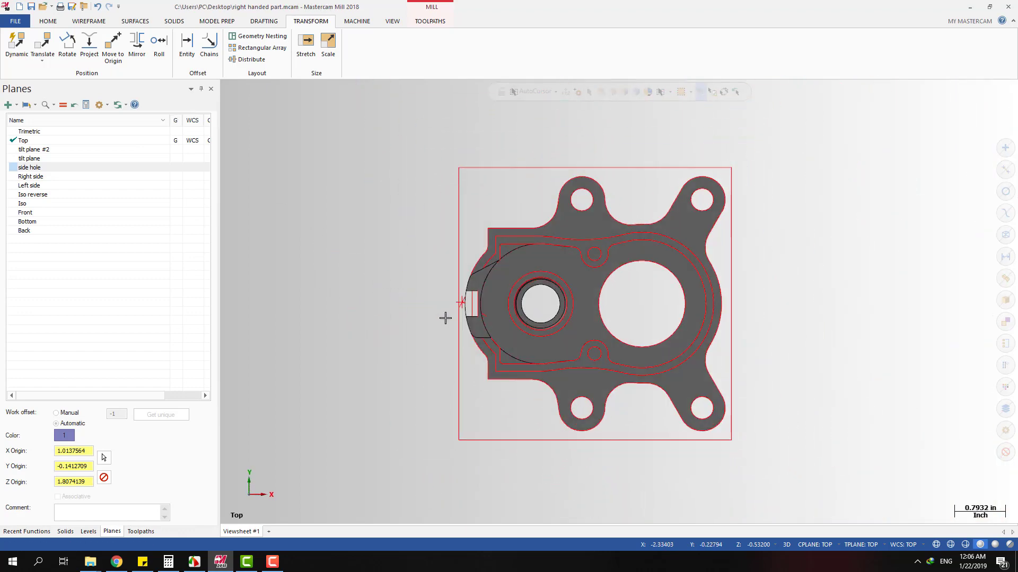
# Review the mirrored part, its toolpath groups and the available plane creation methods, finishing in the Top view.
pyautogui.scroll(1, 445, 318)
pyautogui.moveTo(435, 321); pyautogui.dragTo(473, 291, button='middle')
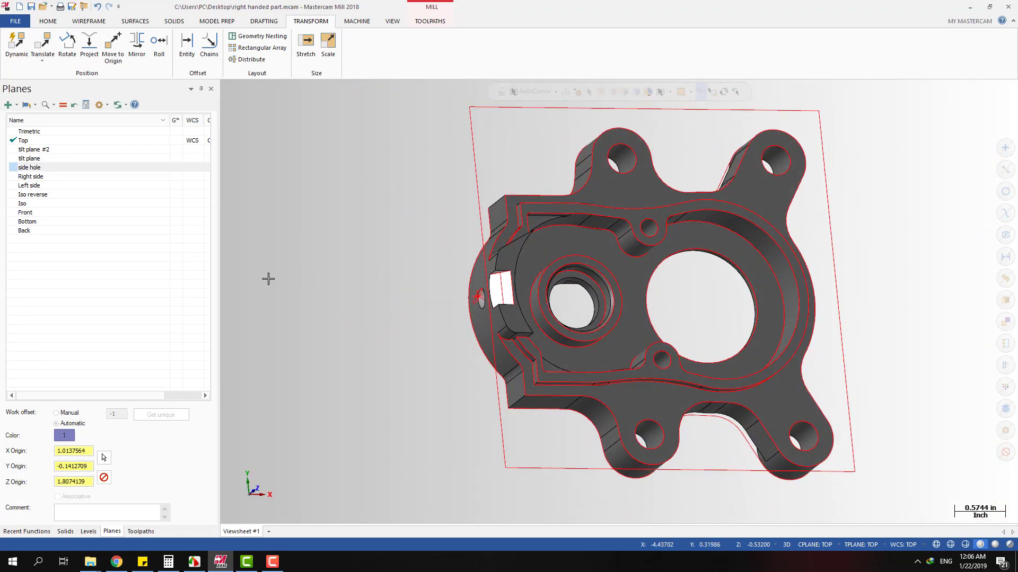
pyautogui.scroll(-1, 272, 272)
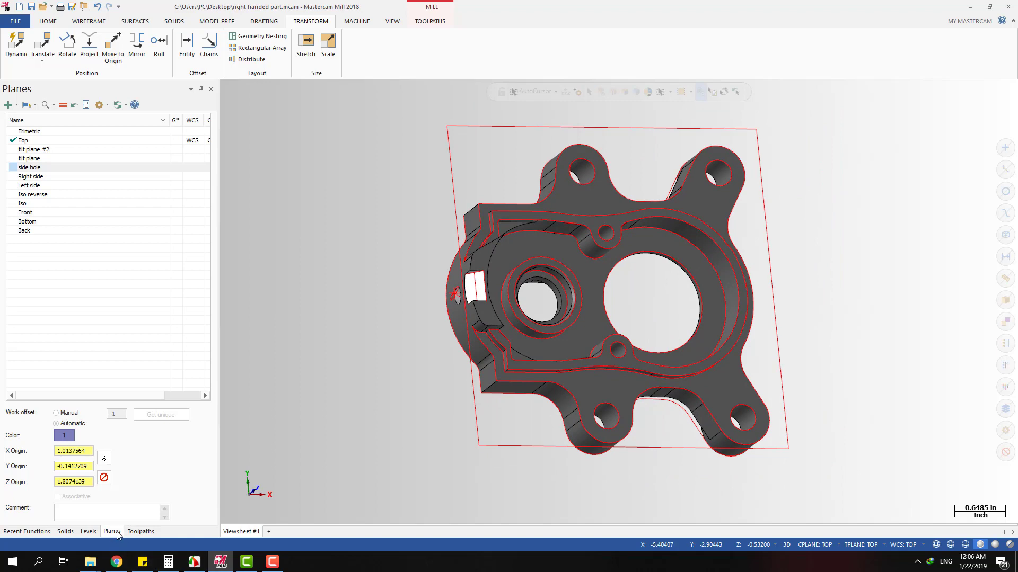
pyautogui.click(141, 531)
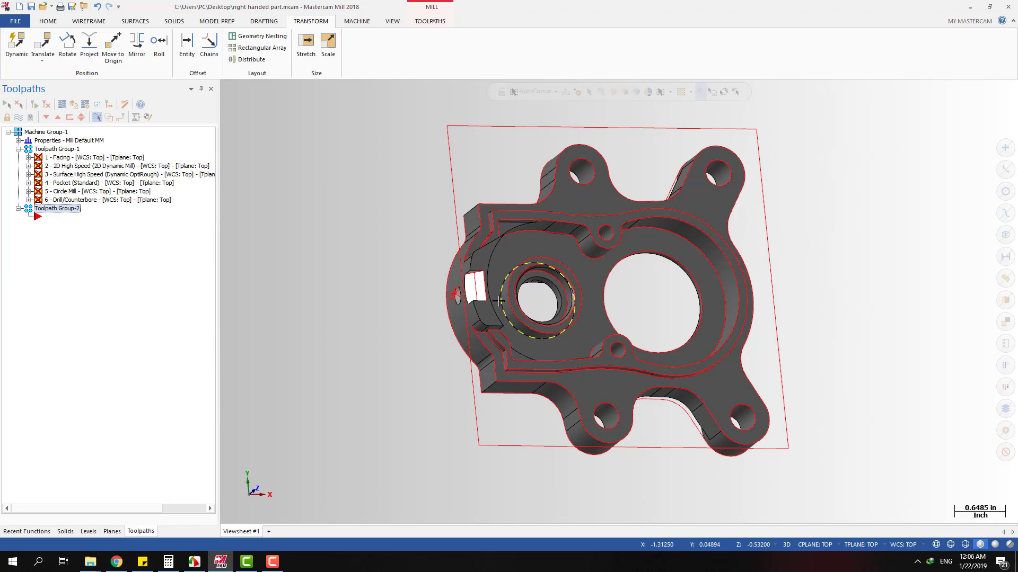
pyautogui.scroll(3, 499, 301)
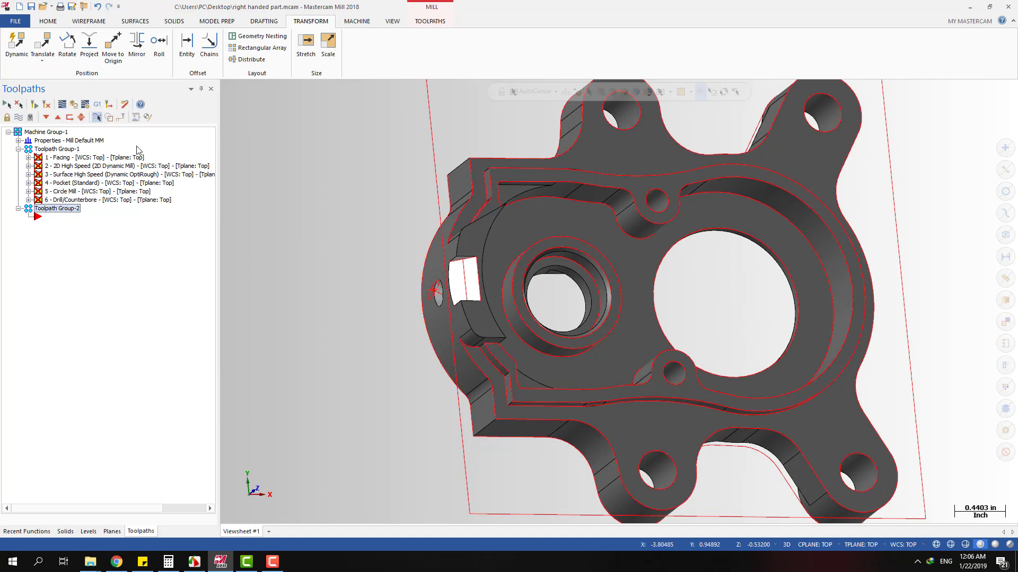
pyautogui.click(112, 532)
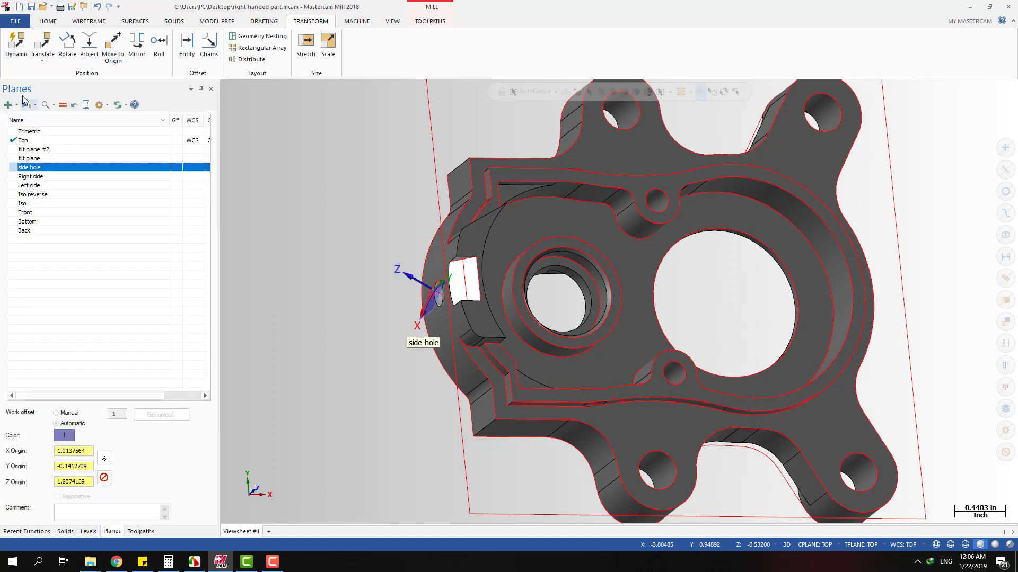
pyautogui.click(9, 104)
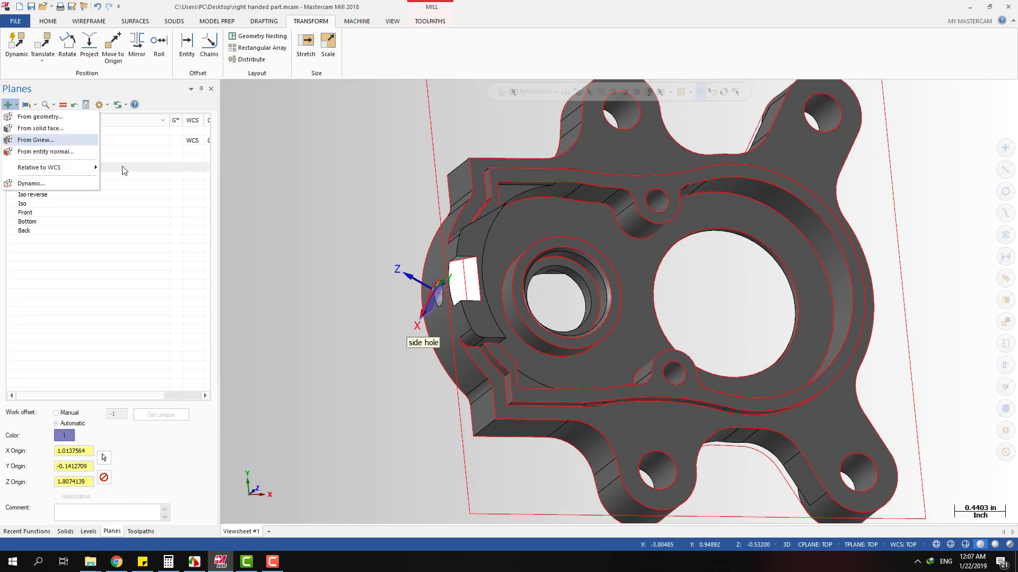
pyautogui.click(288, 252)
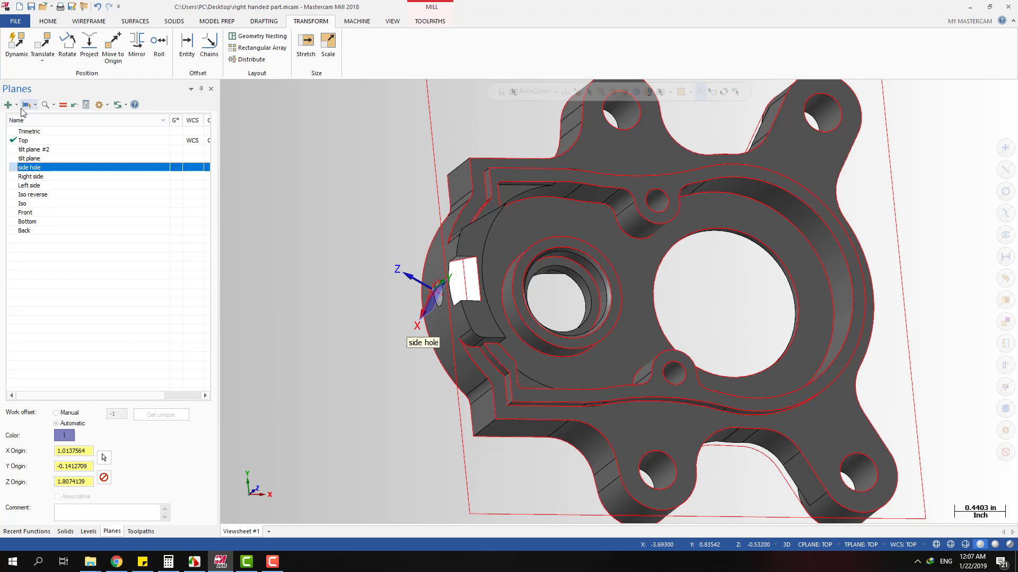
pyautogui.hotkey('alt', '1')
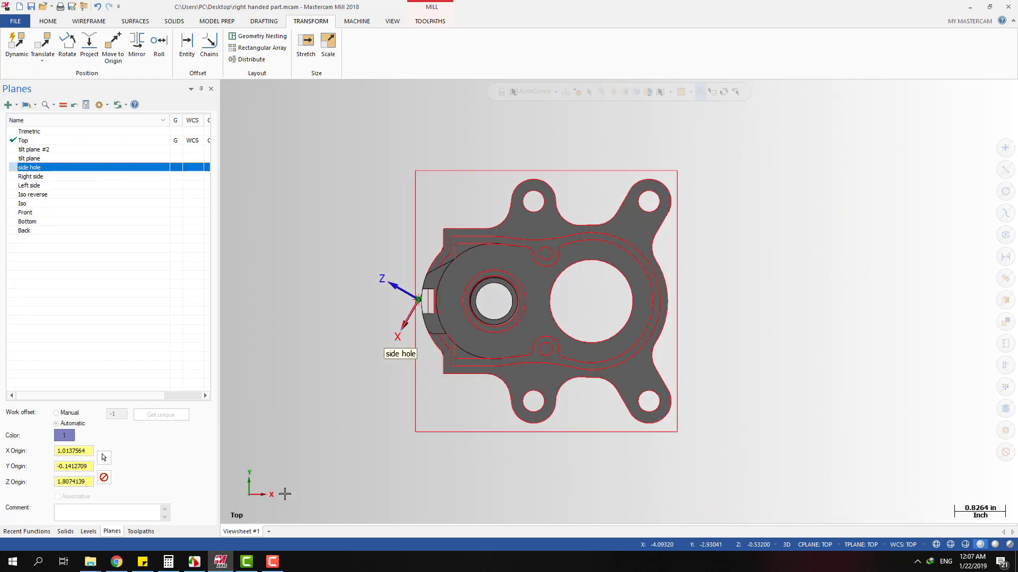
pyautogui.click(246, 560)
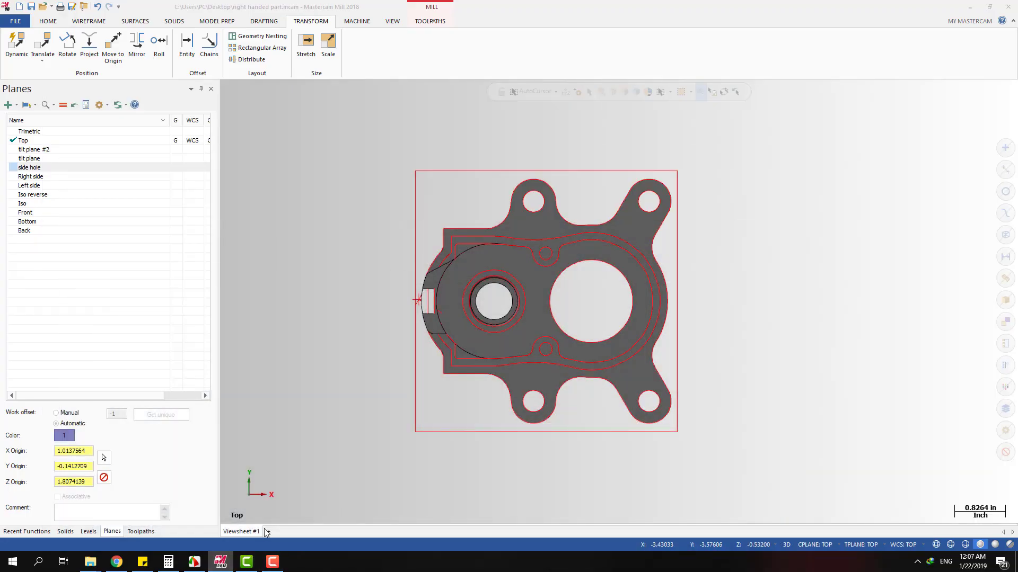
pyautogui.moveTo(379, 460); pyautogui.dragTo(398, 429, button='middle')
pyautogui.click(142, 532)
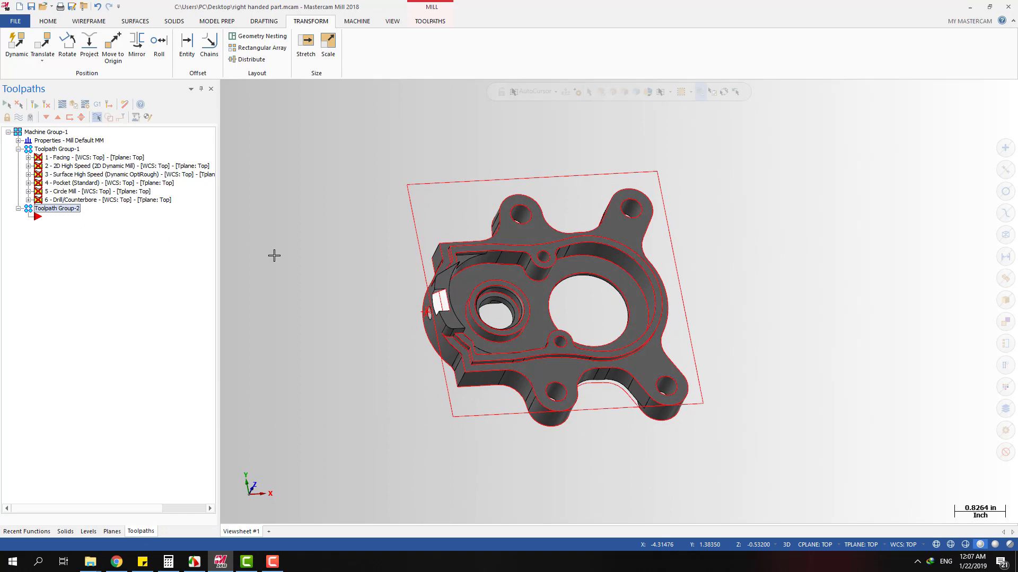
pyautogui.hotkey('alt', '1')
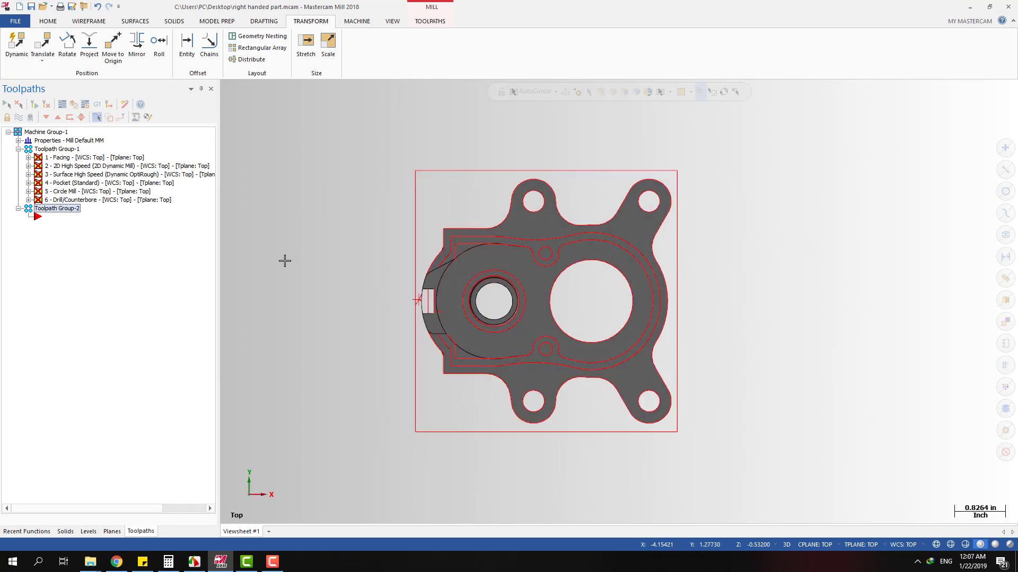